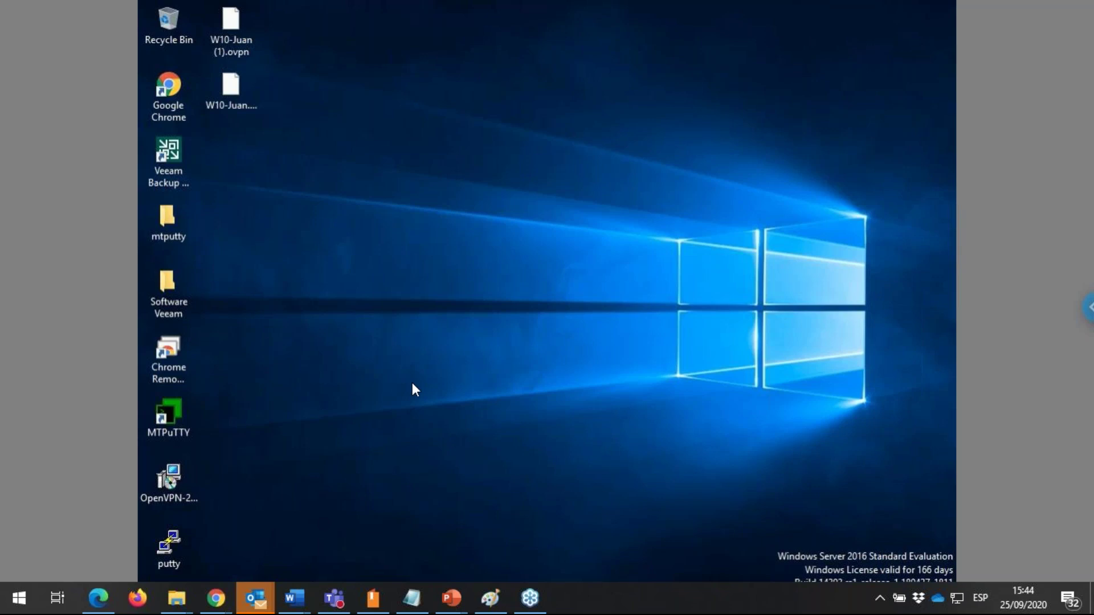
On the remote VBR server, open Device Manager from the Start quick-access menu and bring up Server Manager.
{"action": "left_click", "coordinate": [404, 431]}
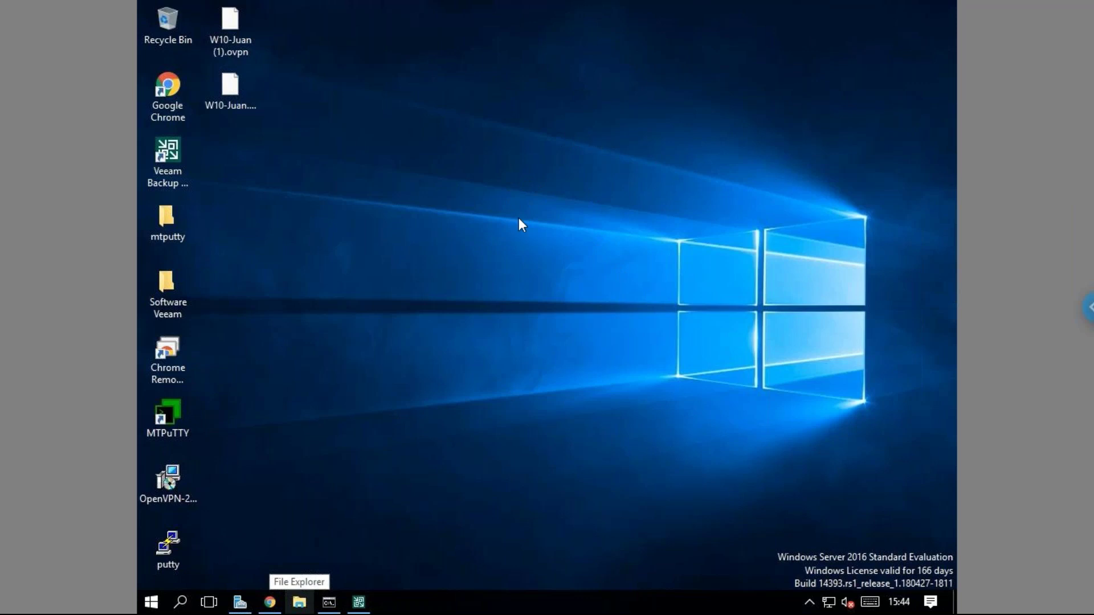
{"action": "right_click", "coordinate": [153, 607]}
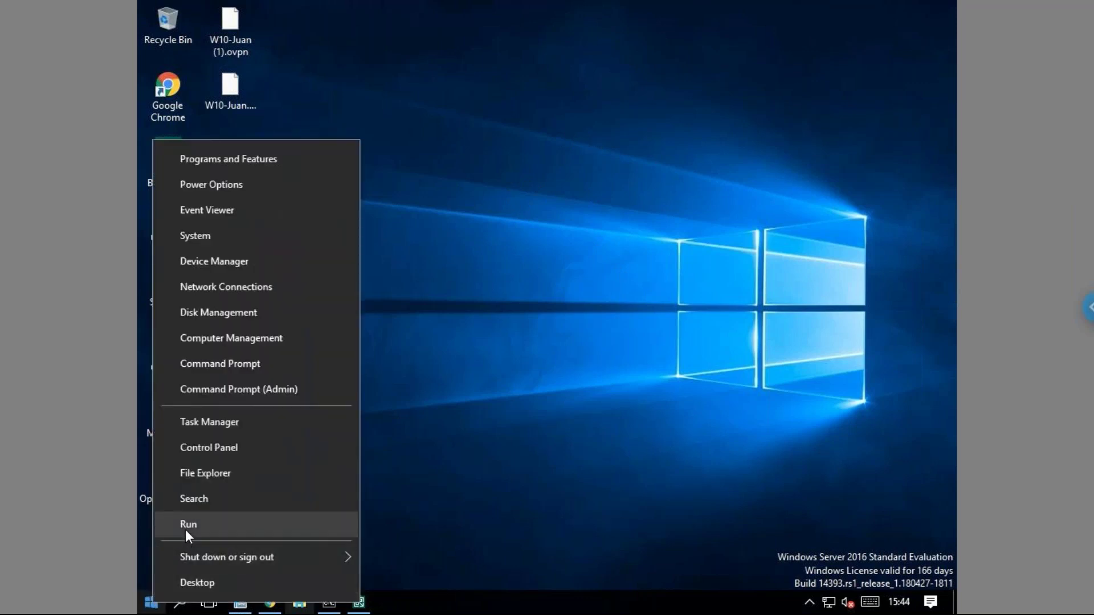
{"action": "left_click", "coordinate": [440, 277]}
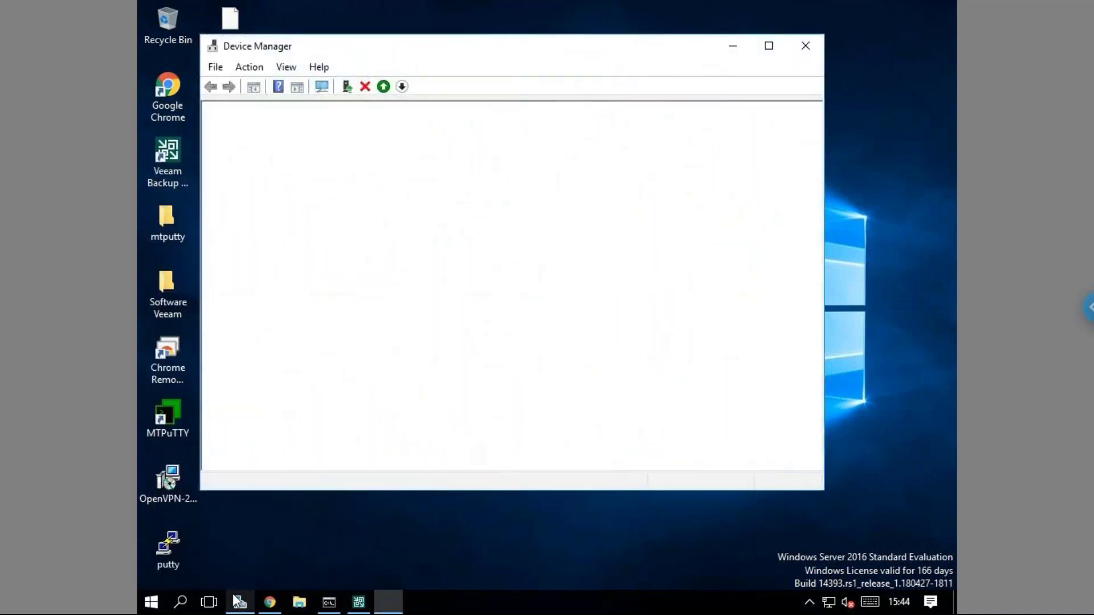
{"action": "left_click", "coordinate": [240, 602]}
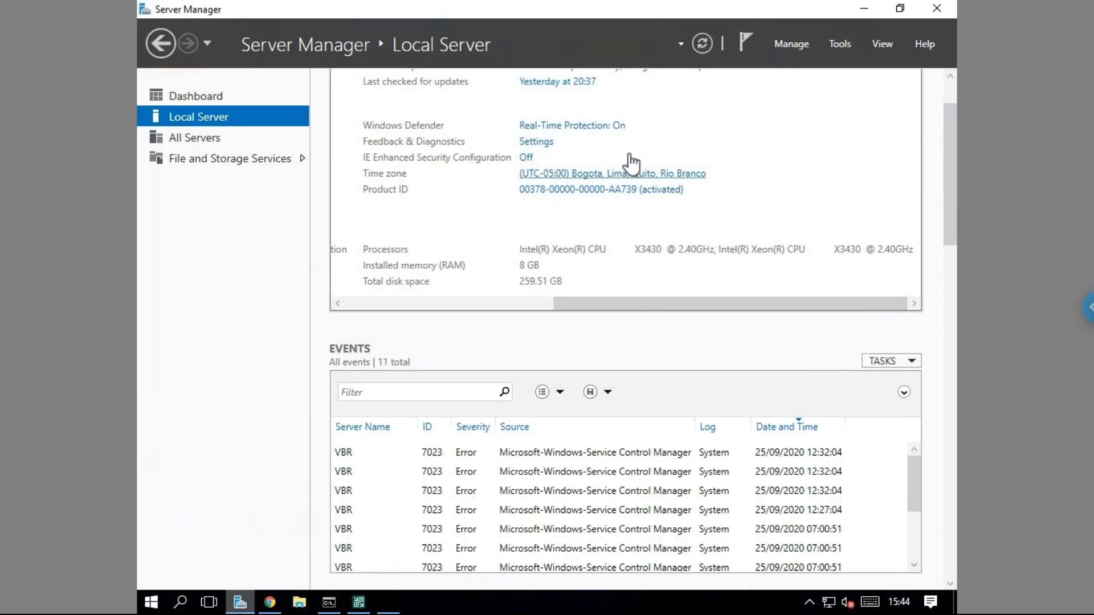
Scroll through the Local Server properties, then minimize Server Manager and close Device Manager.
{"action": "scroll", "coordinate": [948, 115], "scroll_direction": "up", "scroll_amount": 2}
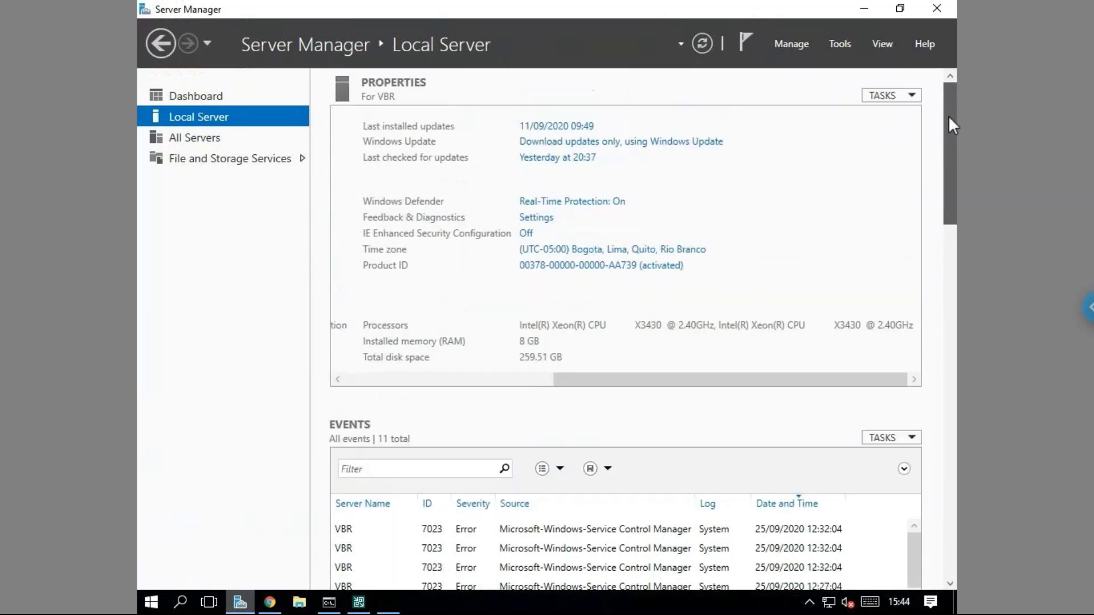
{"action": "left_click_drag", "start_coordinate": [633, 379], "coordinate": [572, 381]}
{"action": "left_click_drag", "start_coordinate": [465, 403], "coordinate": [393, 411]}
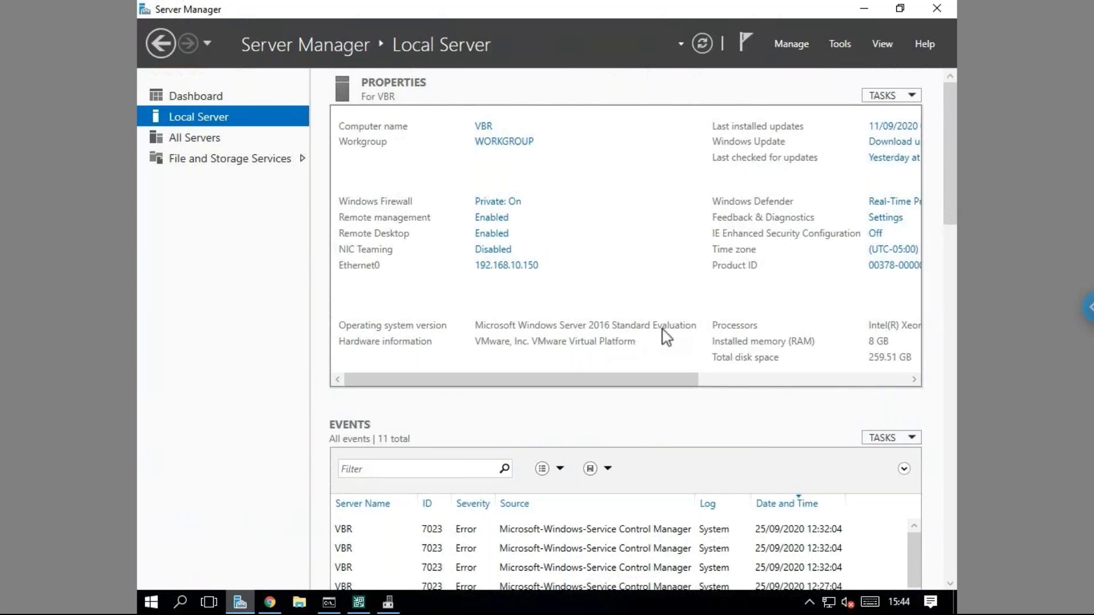
{"action": "left_click_drag", "start_coordinate": [603, 379], "coordinate": [715, 391]}
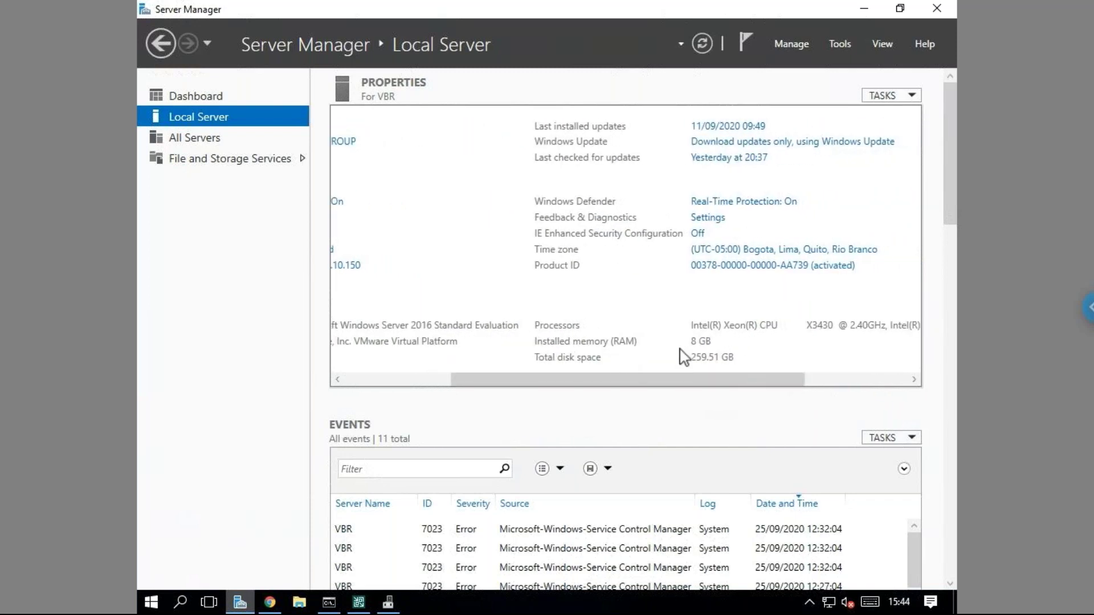
{"action": "left_click_drag", "start_coordinate": [686, 386], "coordinate": [752, 389]}
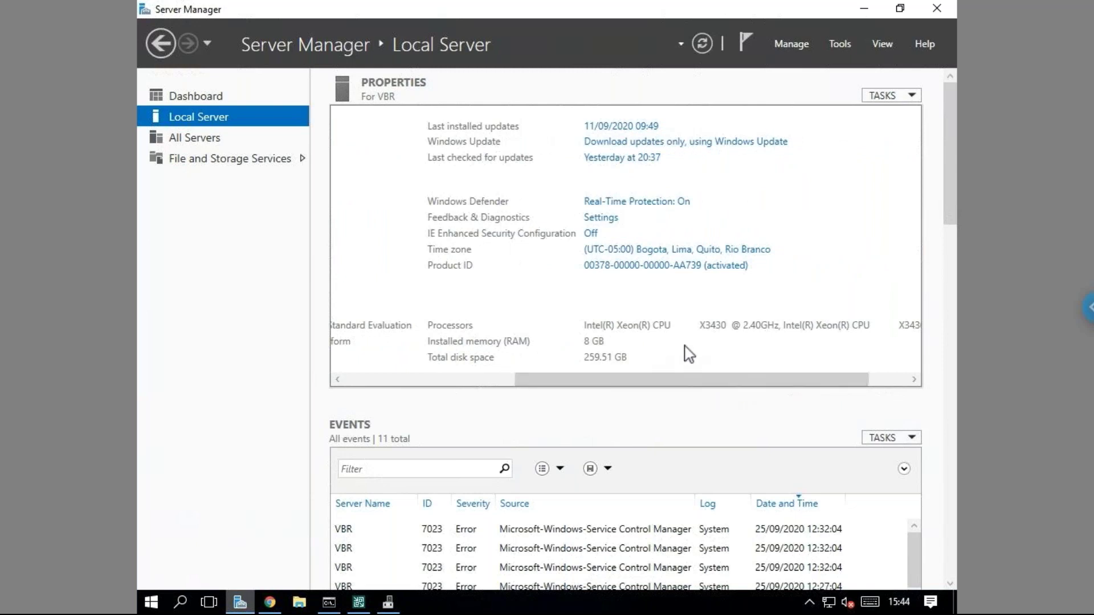
{"action": "left_click_drag", "start_coordinate": [676, 385], "coordinate": [445, 409]}
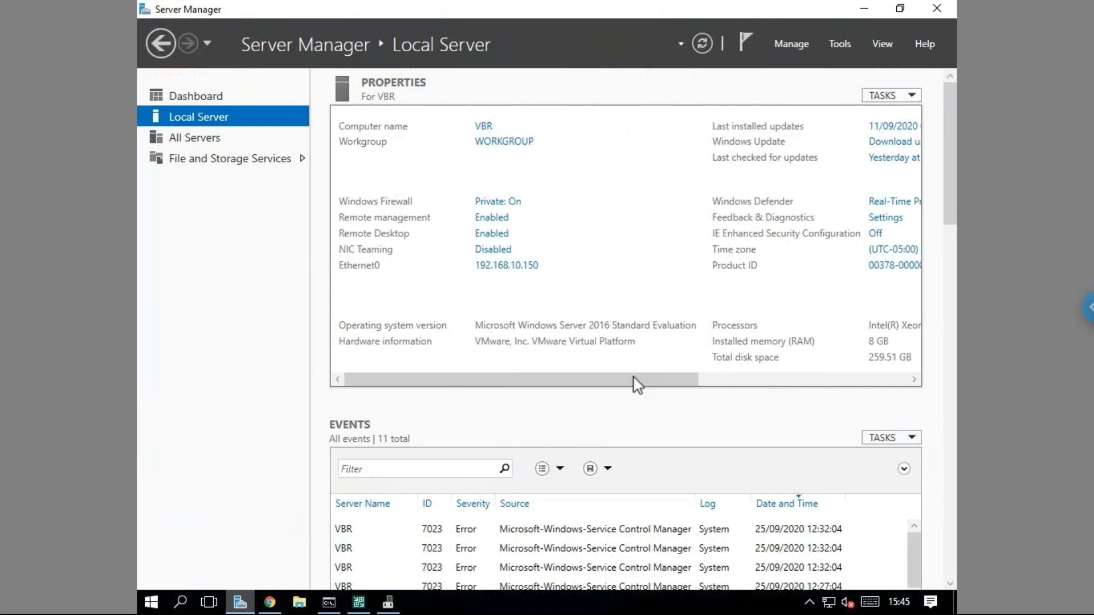
{"action": "left_click", "coordinate": [865, 9]}
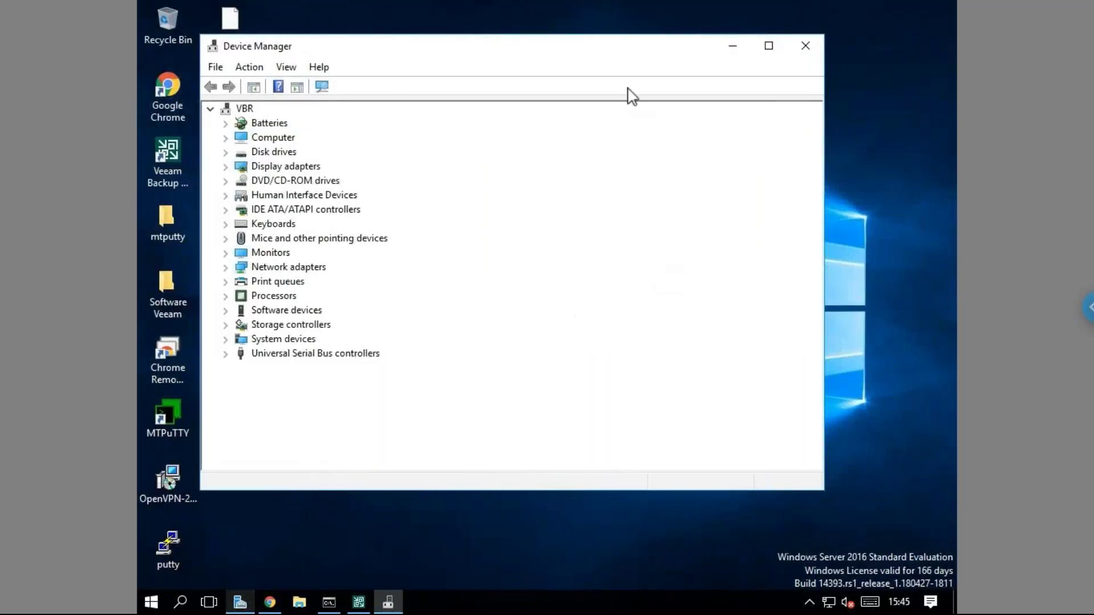
{"action": "left_click", "coordinate": [805, 45]}
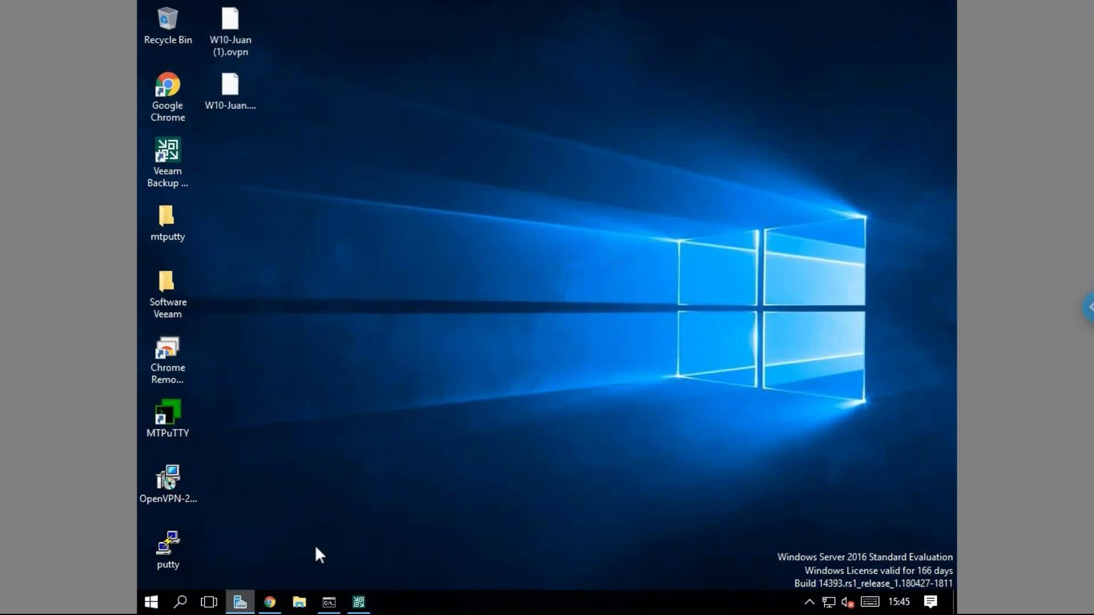
{"action": "left_click", "coordinate": [274, 604]}
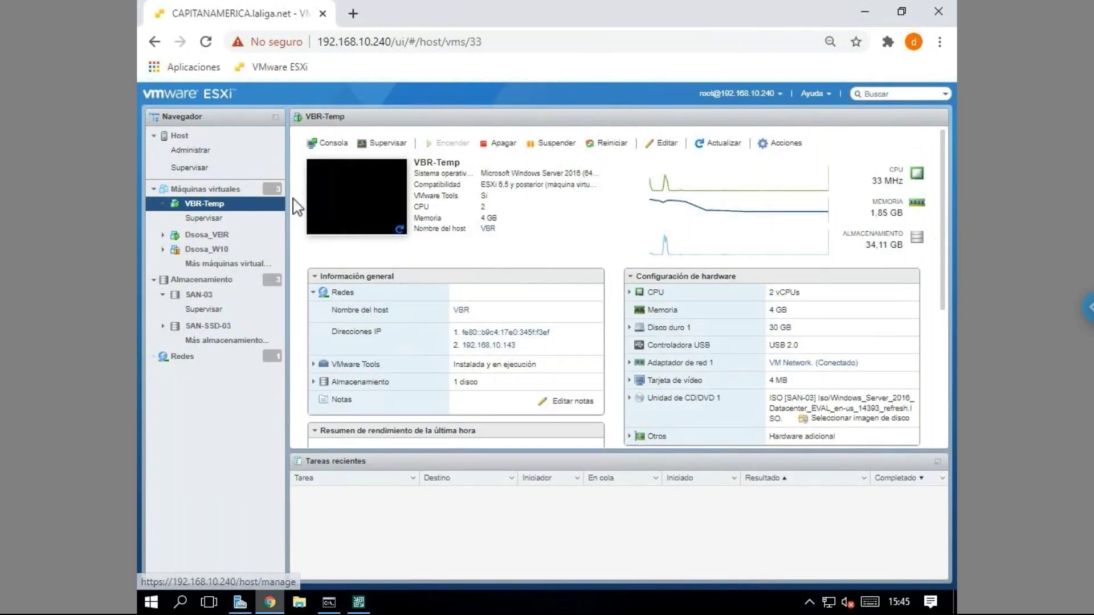
{"action": "left_click", "coordinate": [180, 135]}
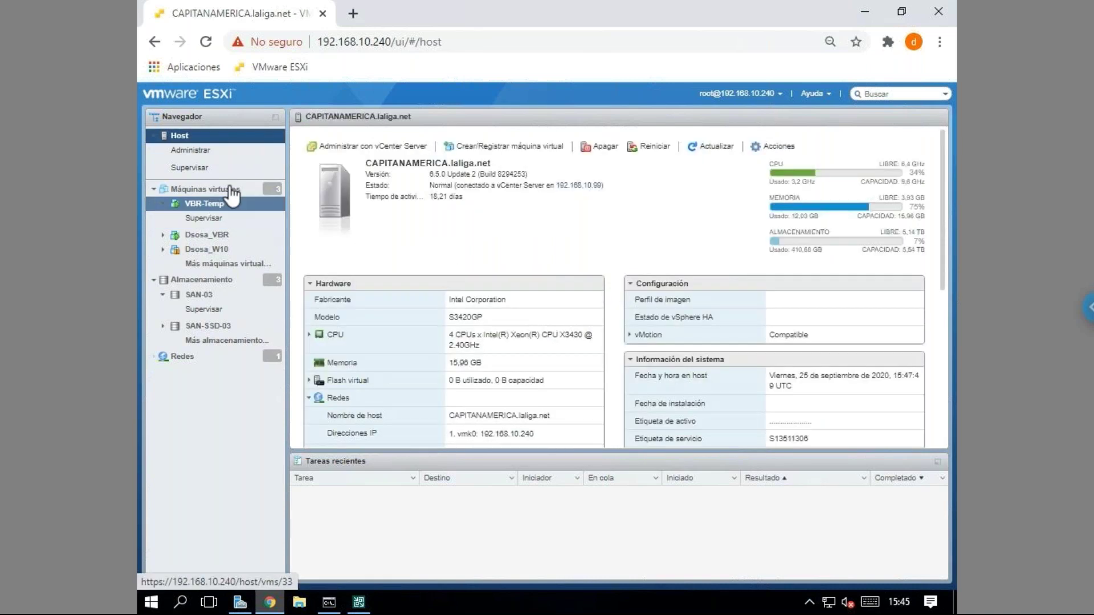
{"action": "left_click", "coordinate": [210, 236]}
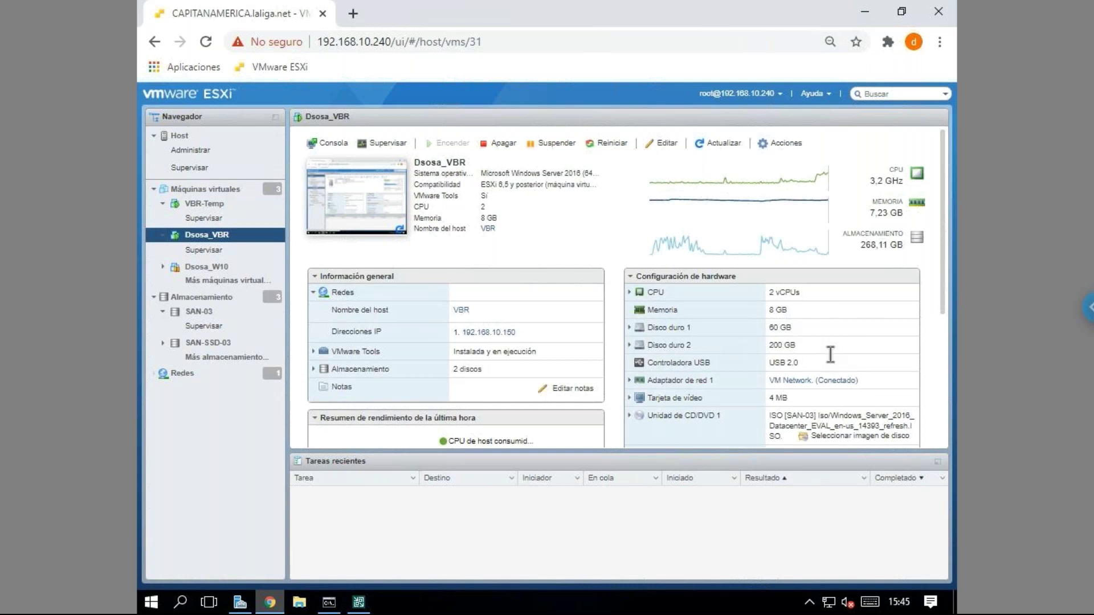
{"action": "left_click_drag", "start_coordinate": [793, 333], "coordinate": [773, 333]}
{"action": "left_click", "coordinate": [819, 337]}
{"action": "left_click", "coordinate": [192, 137]}
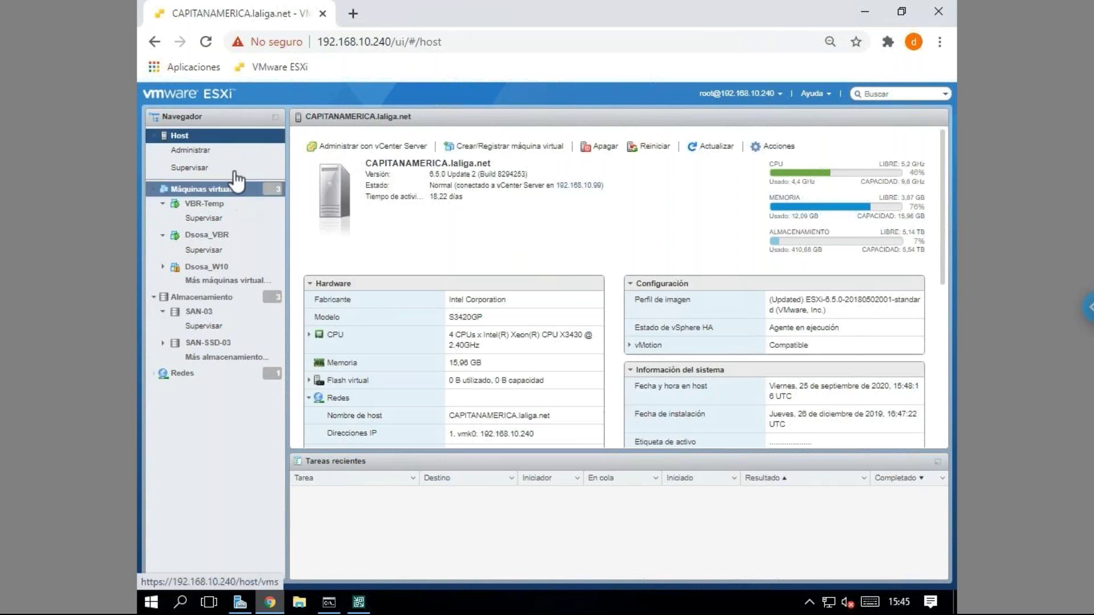
{"action": "left_click", "coordinate": [232, 206]}
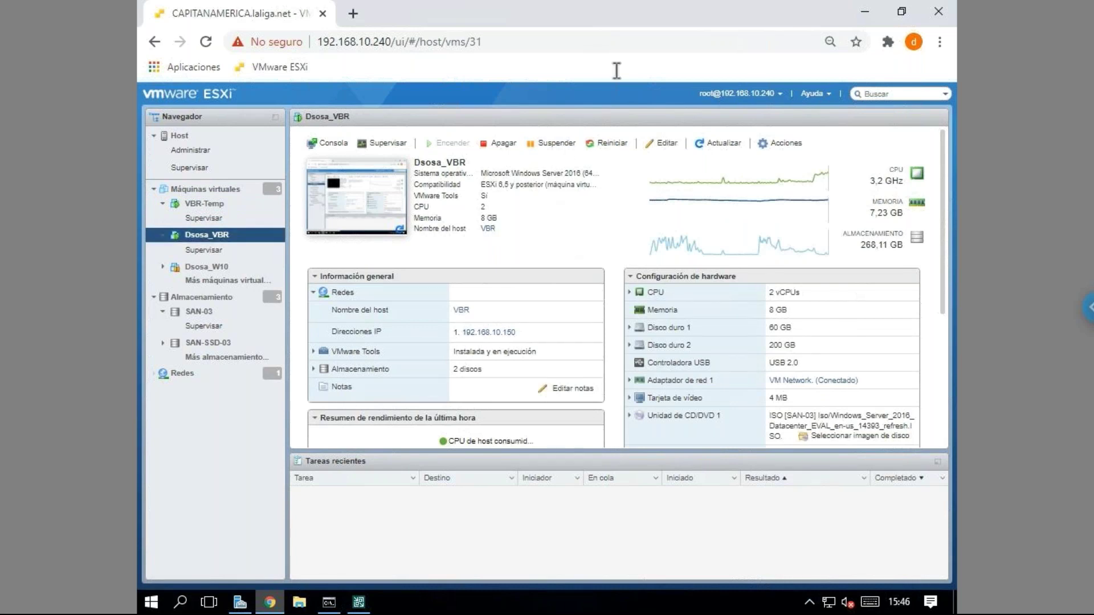
{"action": "left_click", "coordinate": [865, 13]}
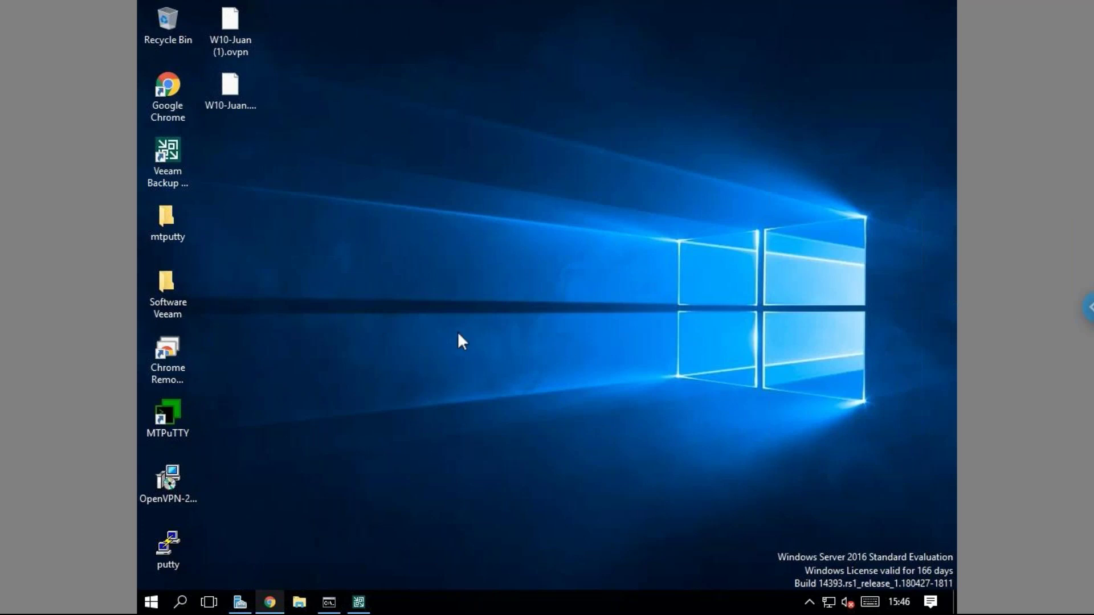
Review Ethernet0's static IPv4 settings via Network and Sharing Center, closing the dialogs without changes.
{"action": "right_click", "coordinate": [833, 597]}
{"action": "left_click", "coordinate": [835, 585]}
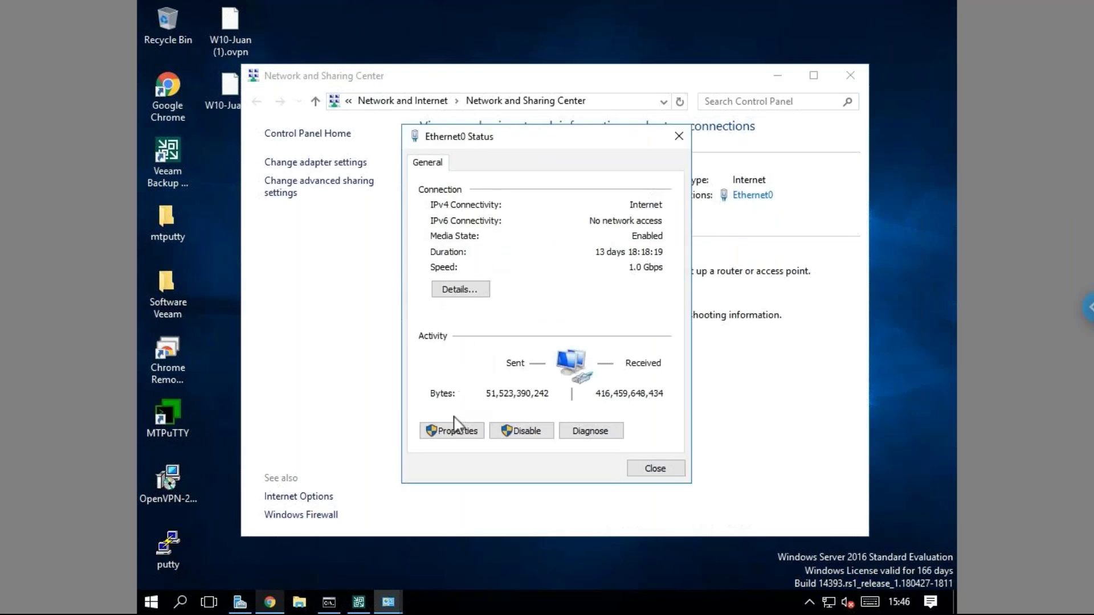
{"action": "left_click", "coordinate": [479, 426]}
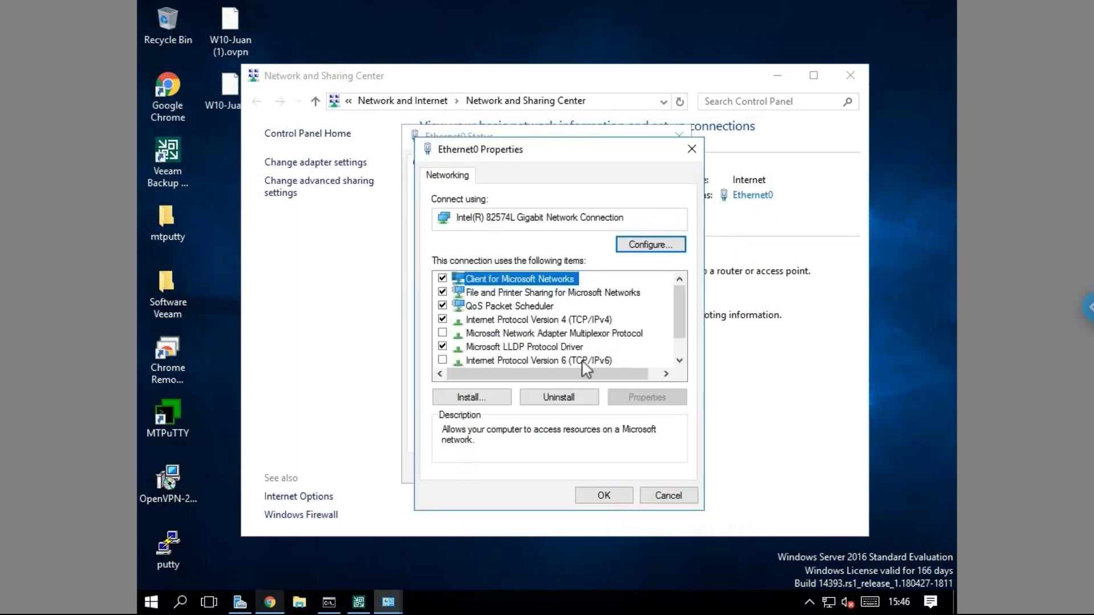
{"action": "left_click", "coordinate": [539, 320]}
{"action": "left_click", "coordinate": [647, 398]}
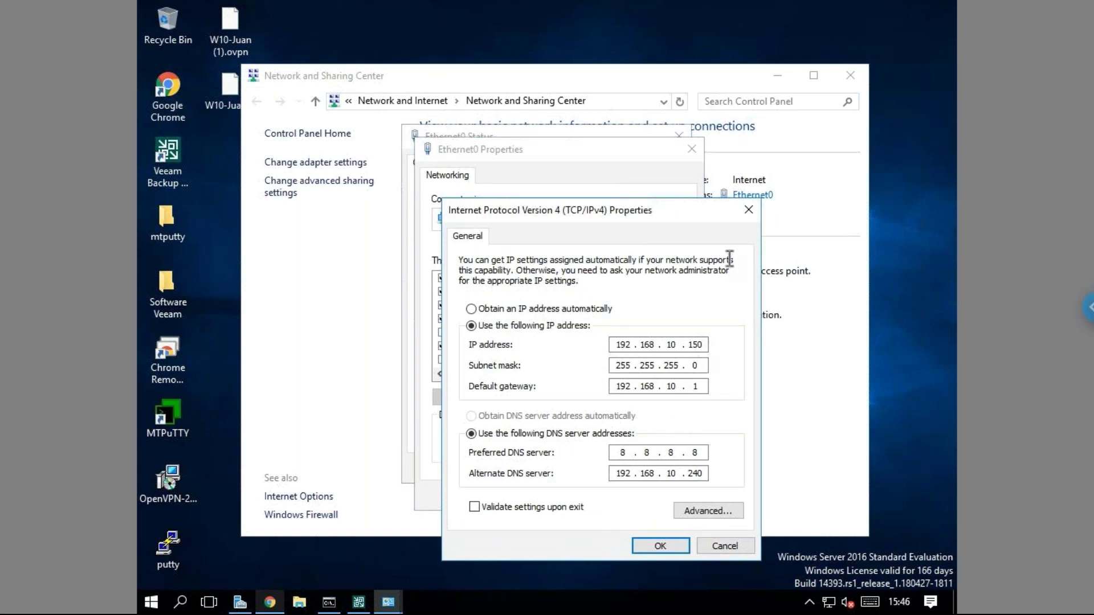
{"action": "left_click", "coordinate": [748, 211]}
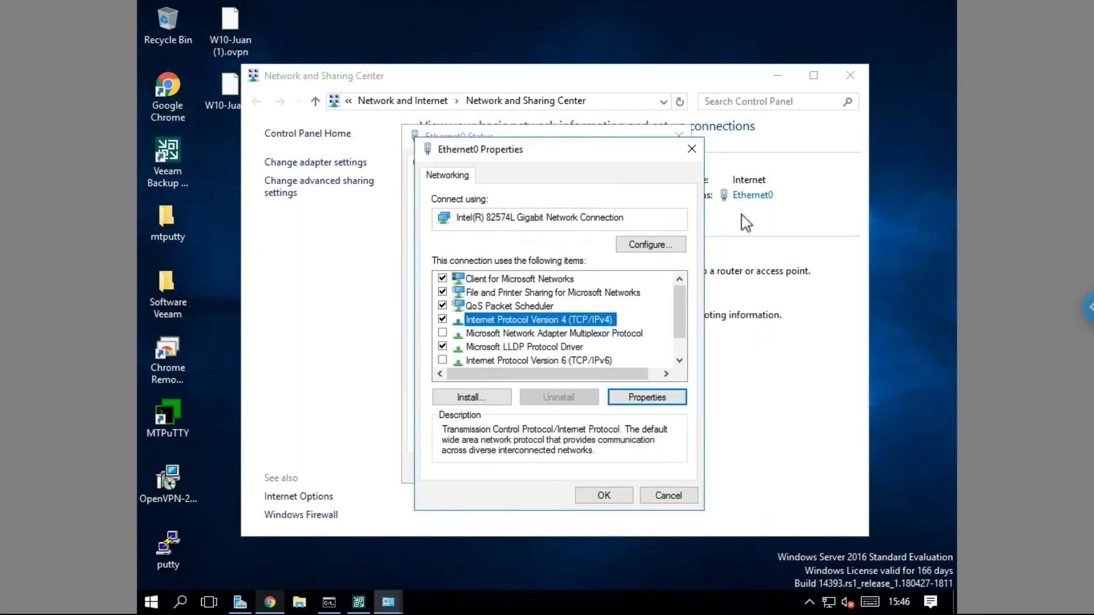
{"action": "left_click", "coordinate": [690, 150]}
{"action": "left_click", "coordinate": [677, 137]}
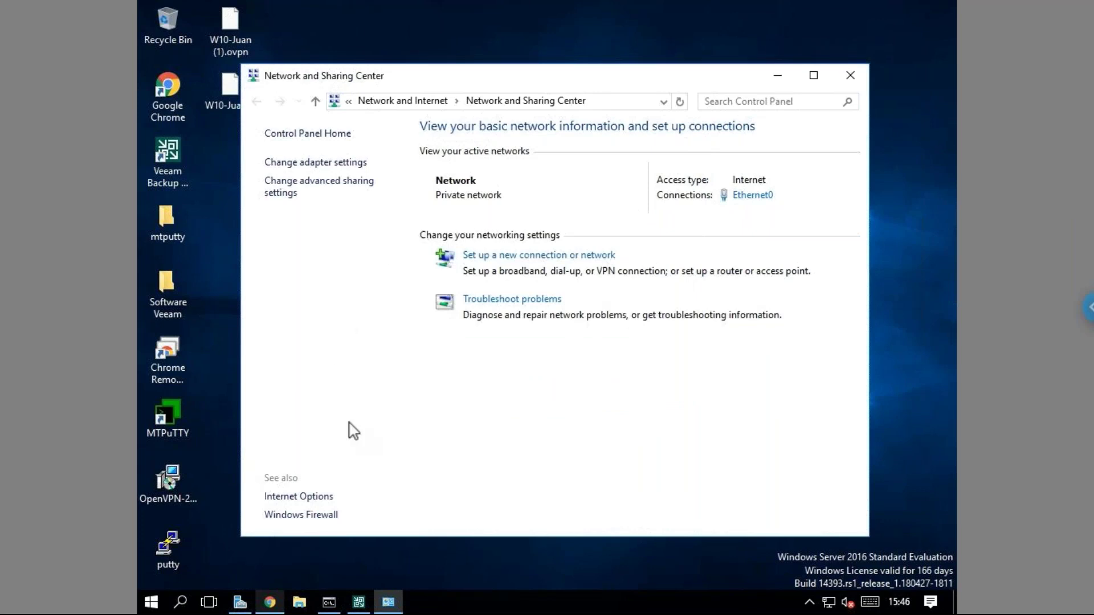
Minimize Server Manager and Network and Sharing Center to clear the desktop.
{"action": "left_click", "coordinate": [240, 602]}
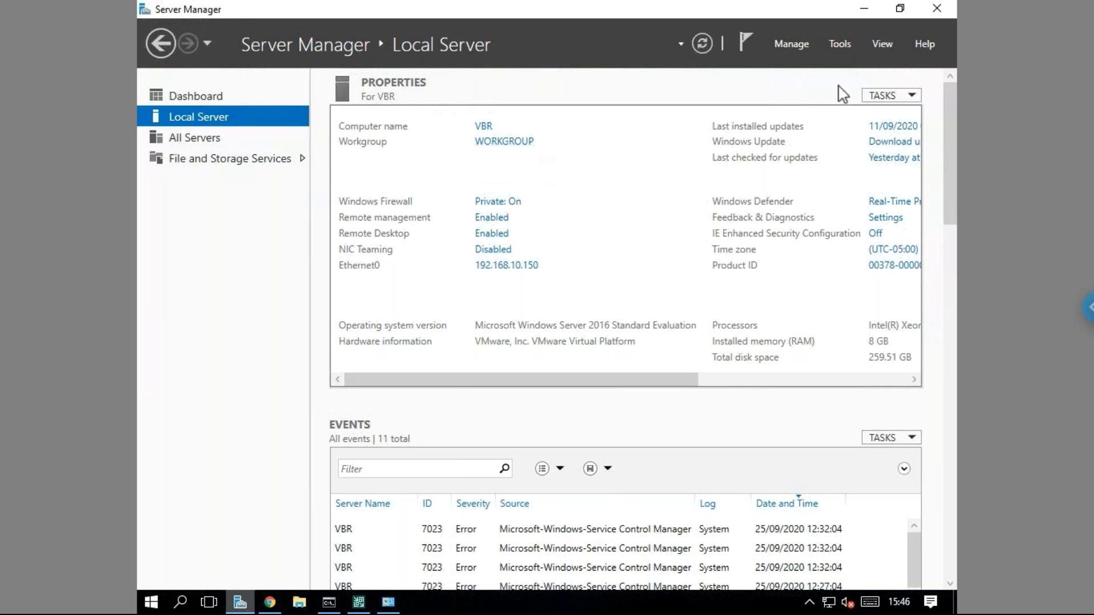
{"action": "left_click", "coordinate": [864, 9]}
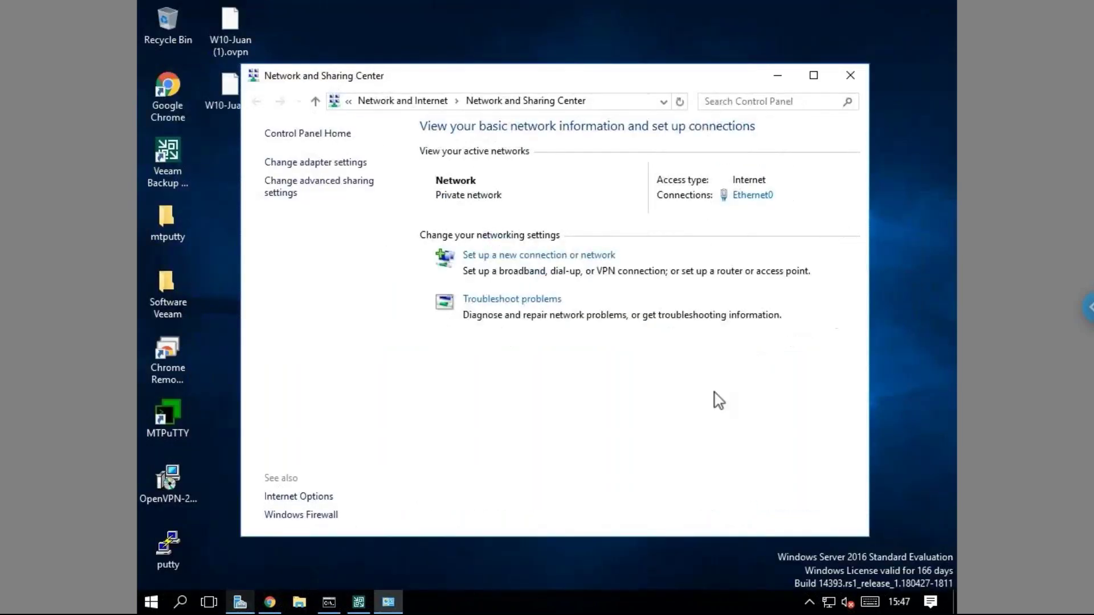
{"action": "left_click", "coordinate": [775, 83]}
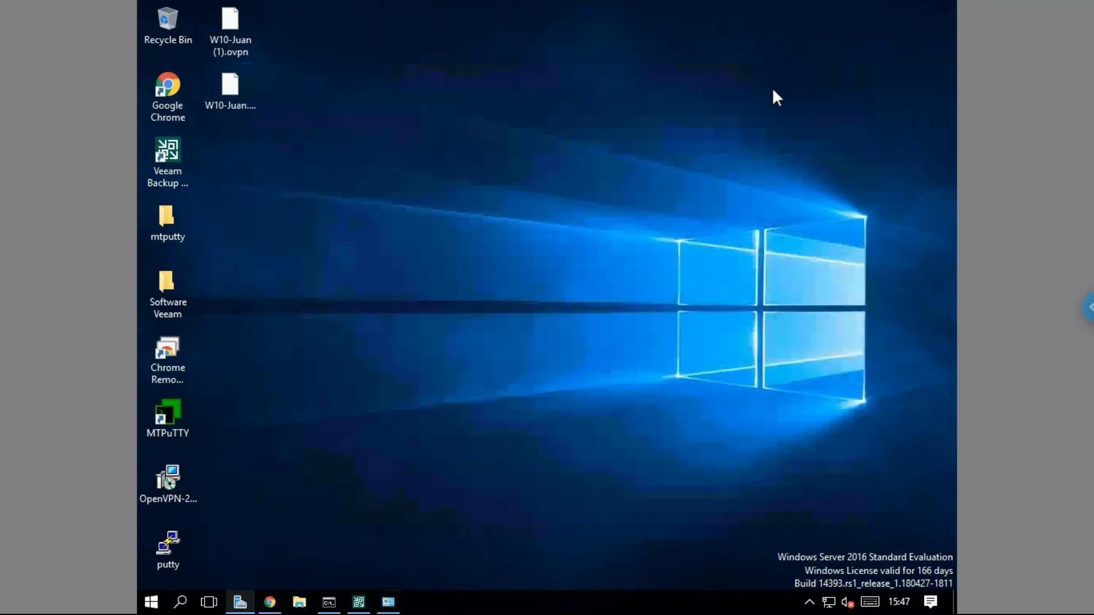
Open the C:\windows\System32\drivers\etc folder from the Run prompt.
{"action": "right_click", "coordinate": [161, 603]}
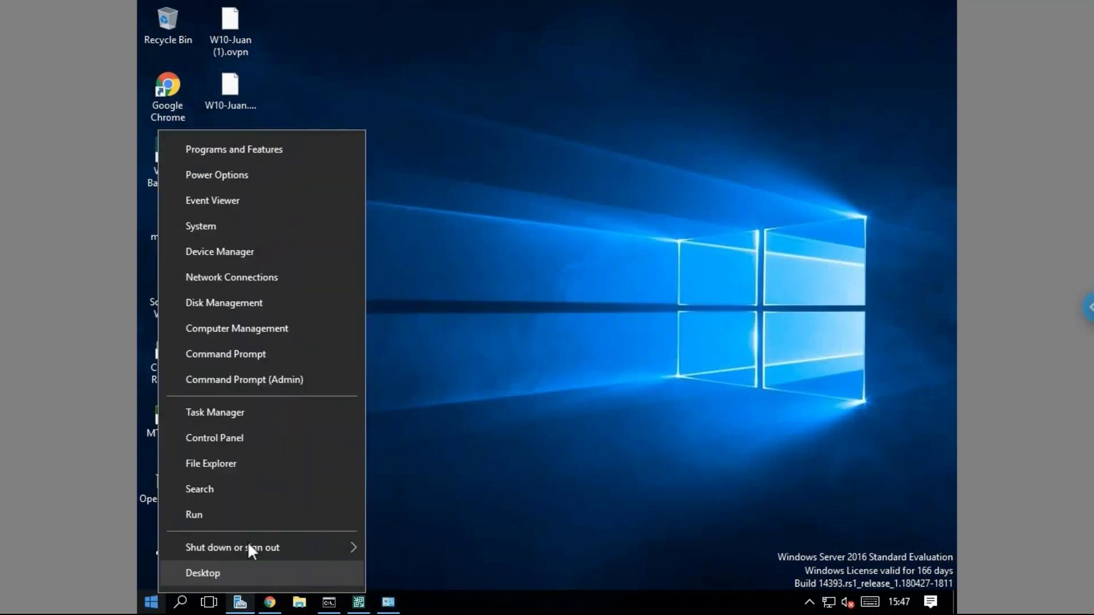
{"action": "left_click", "coordinate": [255, 519]}
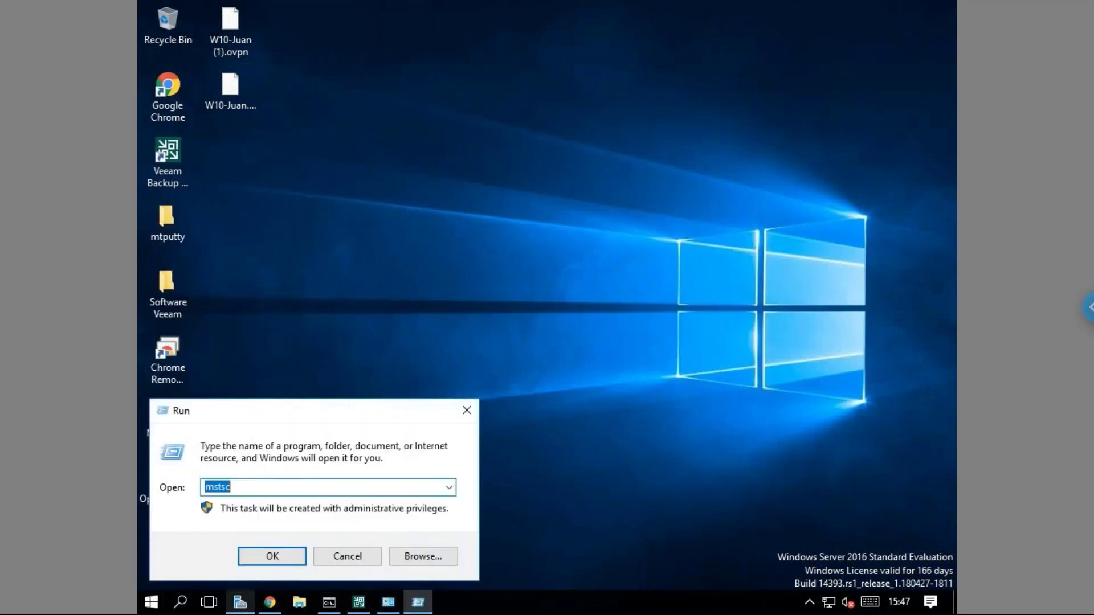
{"action": "type", "text": "\\\\"}
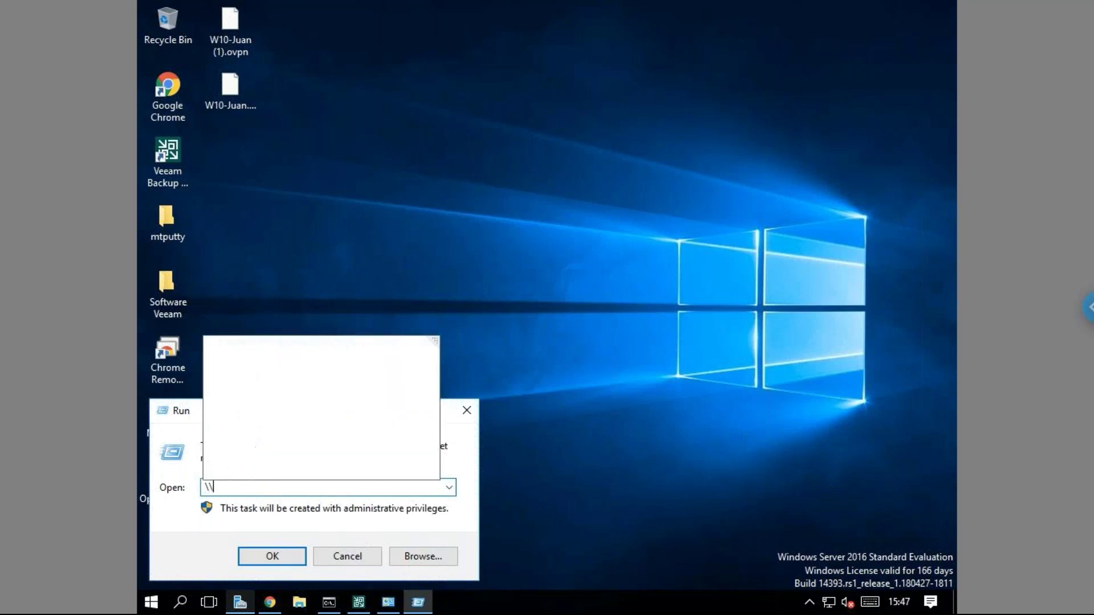
{"action": "key", "text": "BackSpace"}
{"action": "key", "text": "BackSpace"}
{"action": "type", "text": "c:\\"}
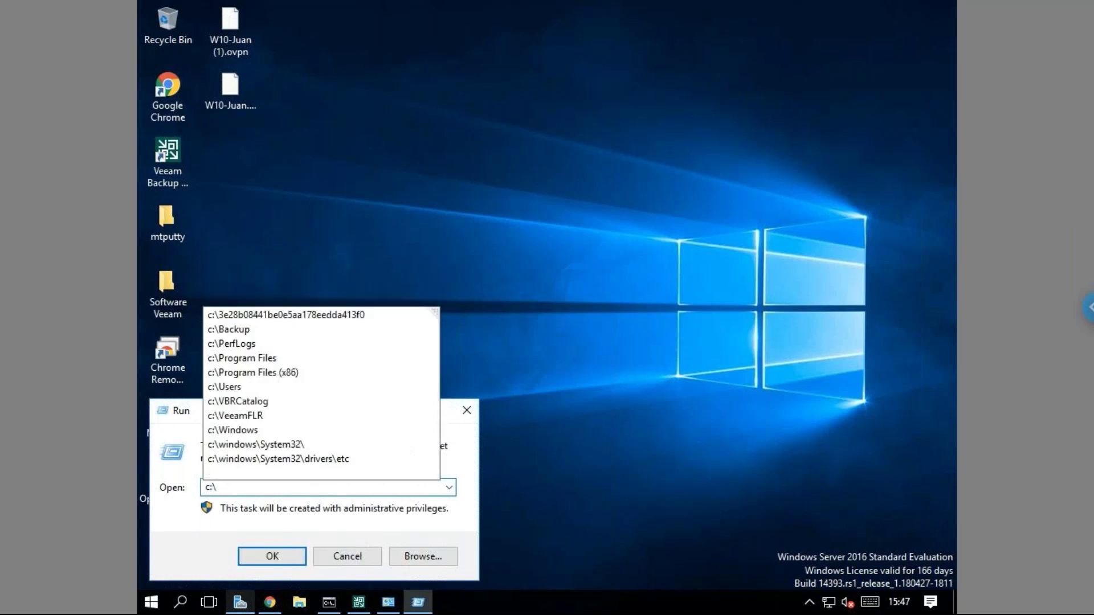
{"action": "type", "text": "window"}
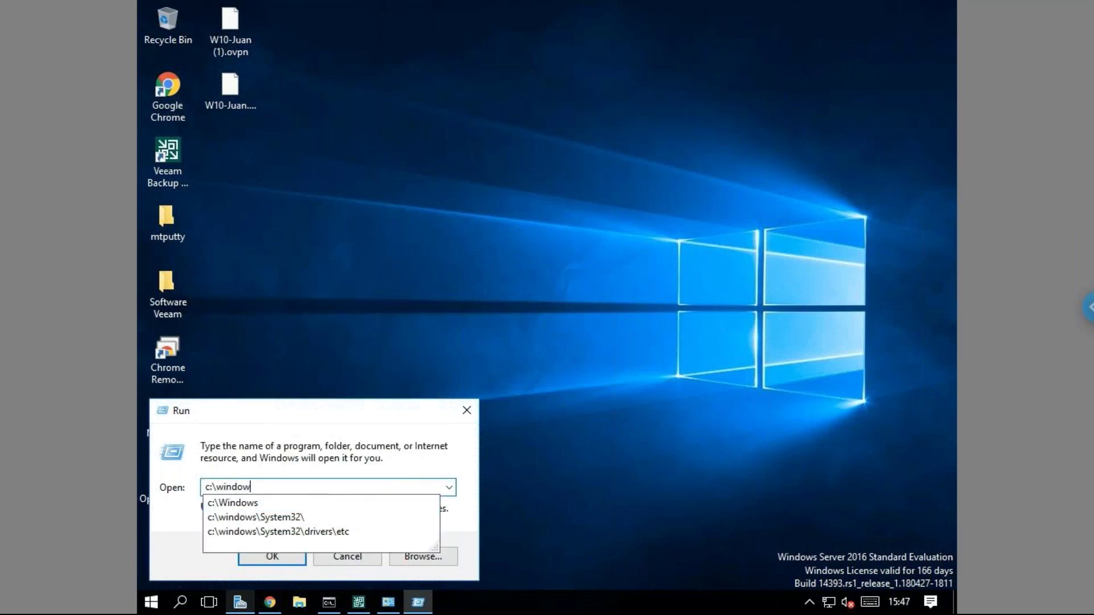
{"action": "key", "text": "Down"}
{"action": "key", "text": "Down"}
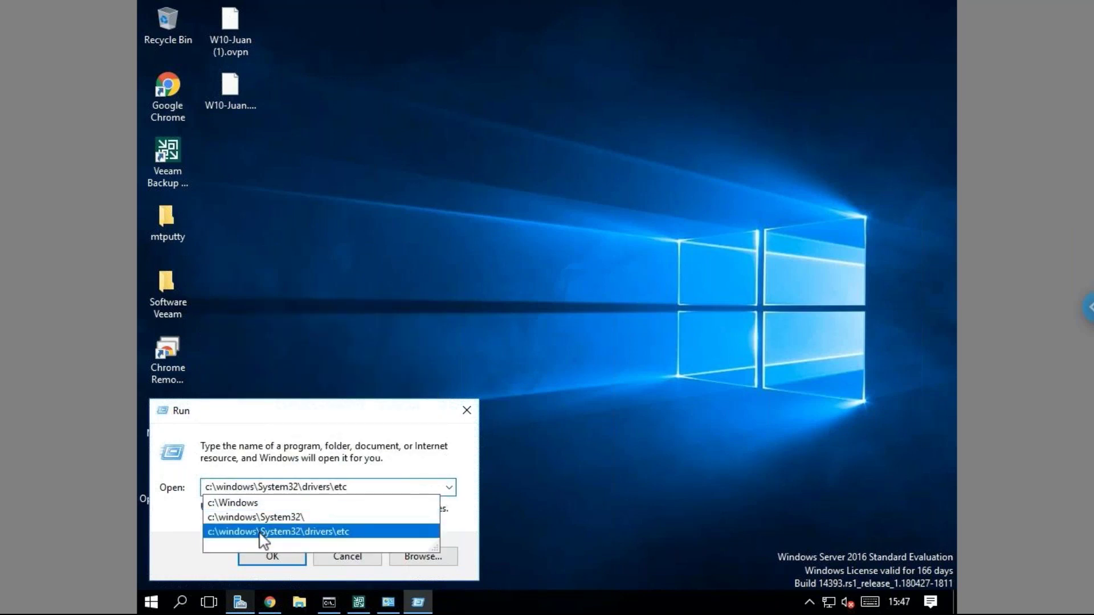
{"action": "key", "text": "Escape"}
{"action": "left_click", "coordinate": [284, 557]}
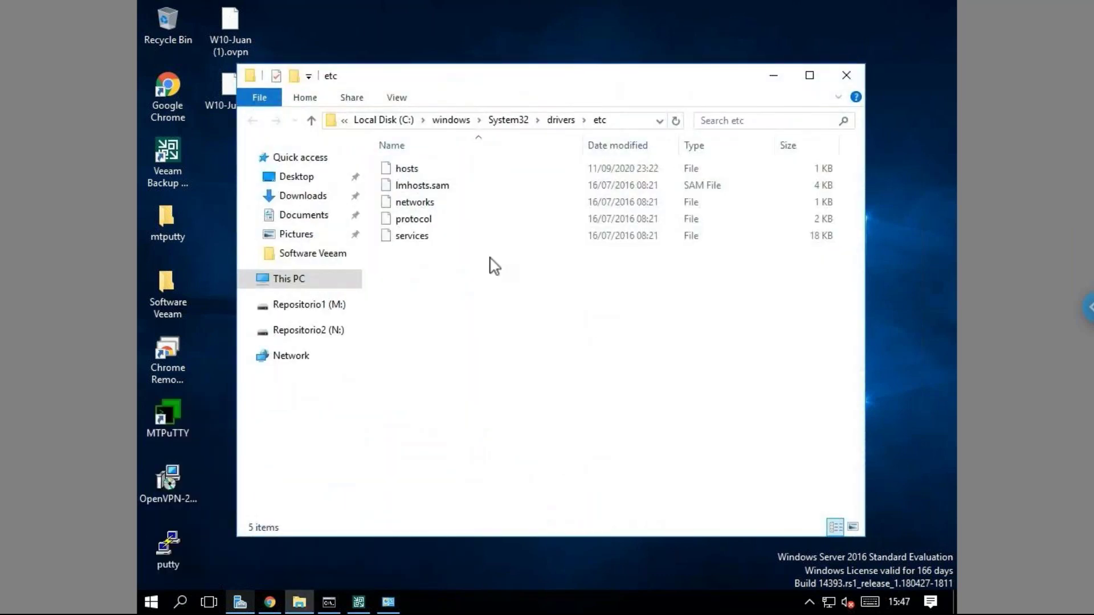
Open the hosts file with Notepad.
{"action": "double_click", "coordinate": [407, 169]}
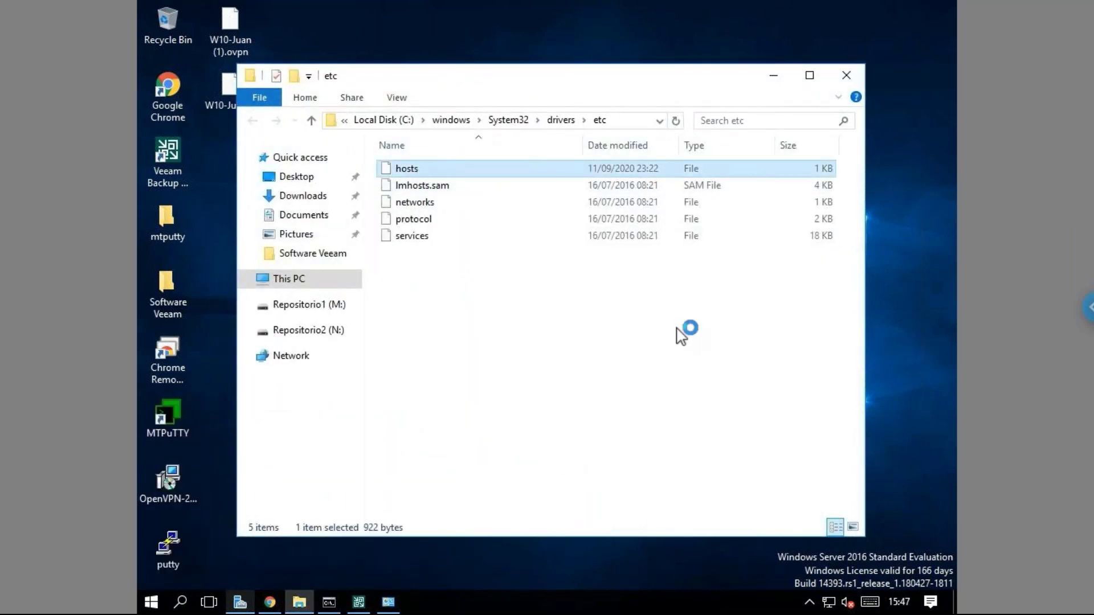
{"action": "left_click", "coordinate": [501, 311]}
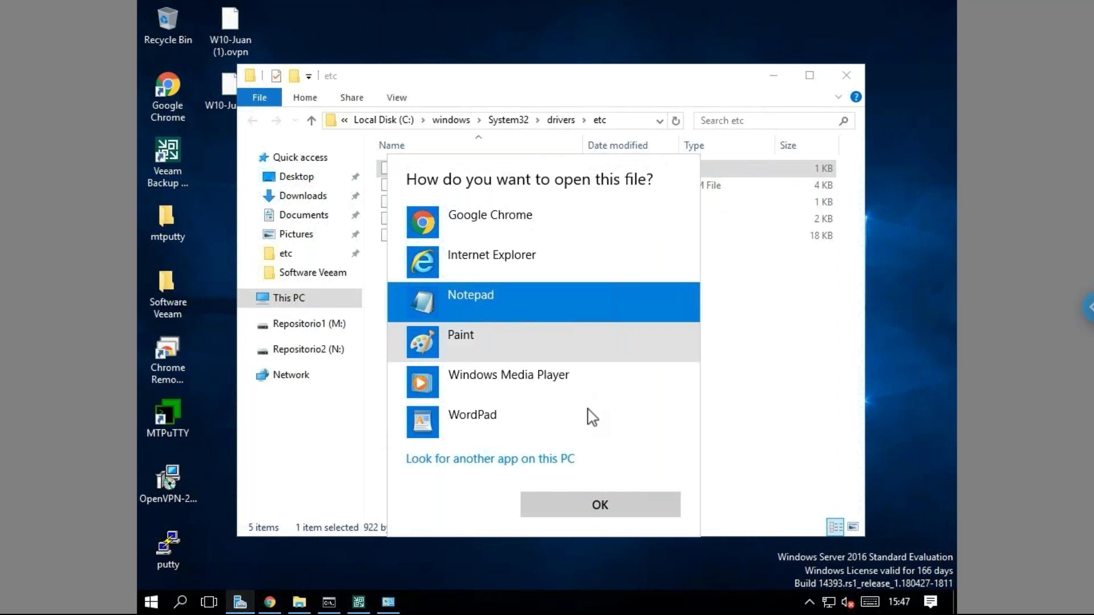
{"action": "left_click", "coordinate": [598, 508]}
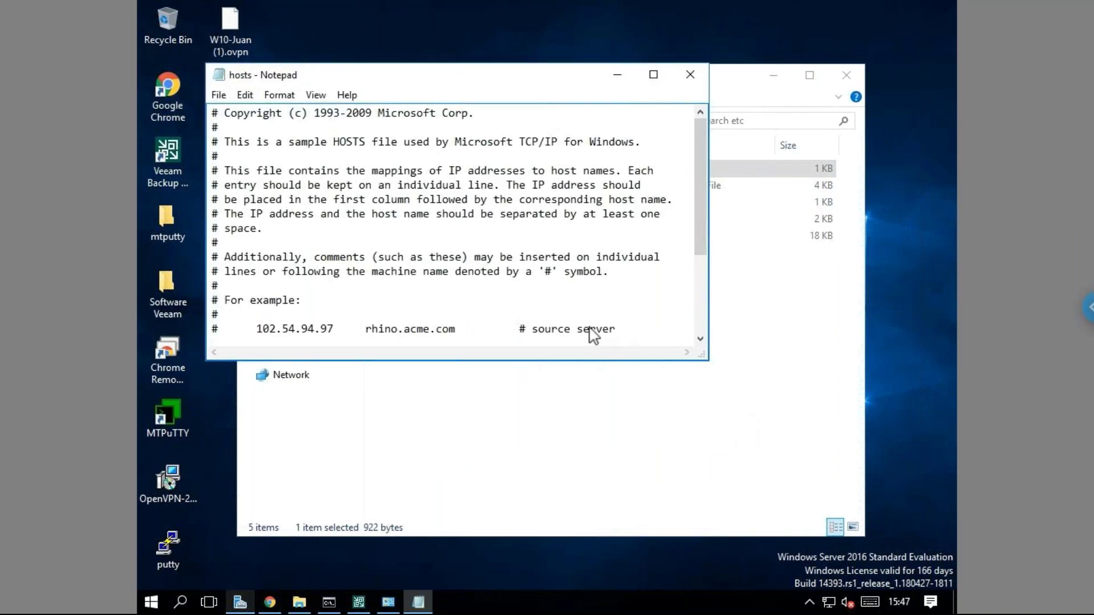
Scroll to the ESXi1 entry and highlight its 192.168.10.240 address and the VBR short name.
{"action": "left_click_drag", "start_coordinate": [701, 214], "coordinate": [699, 294]}
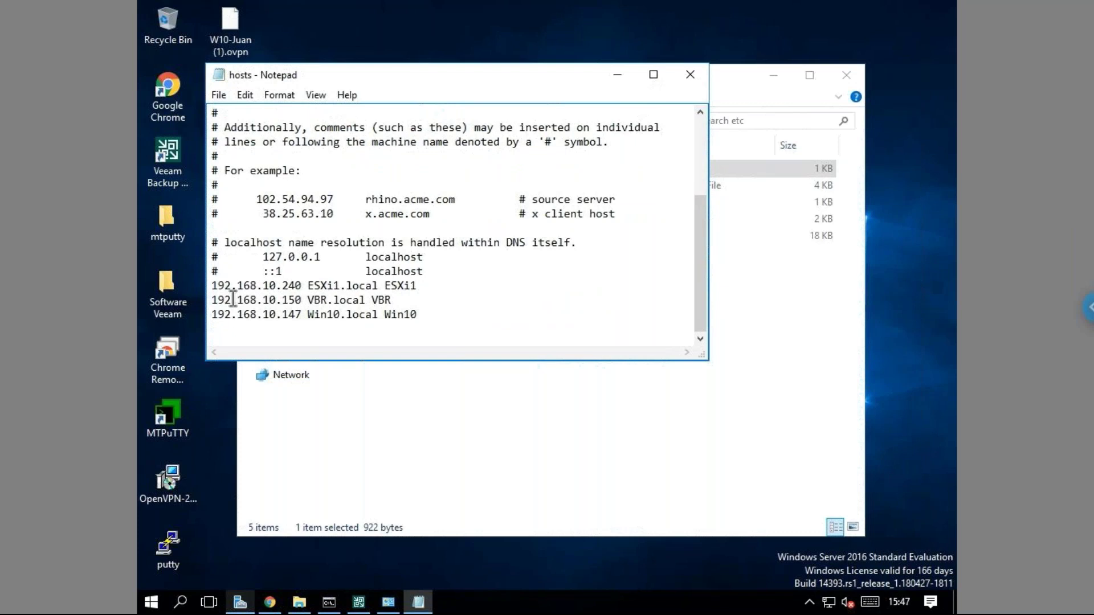
{"action": "left_click", "coordinate": [215, 287]}
{"action": "left_click_drag", "start_coordinate": [215, 288], "coordinate": [304, 285]}
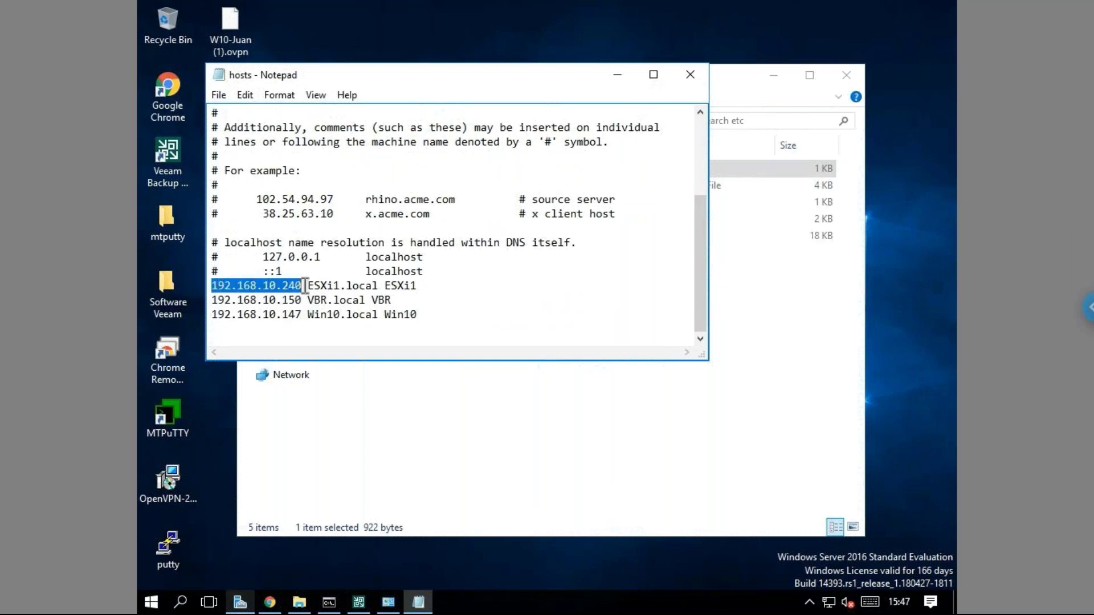
{"action": "double_click", "coordinate": [443, 293]}
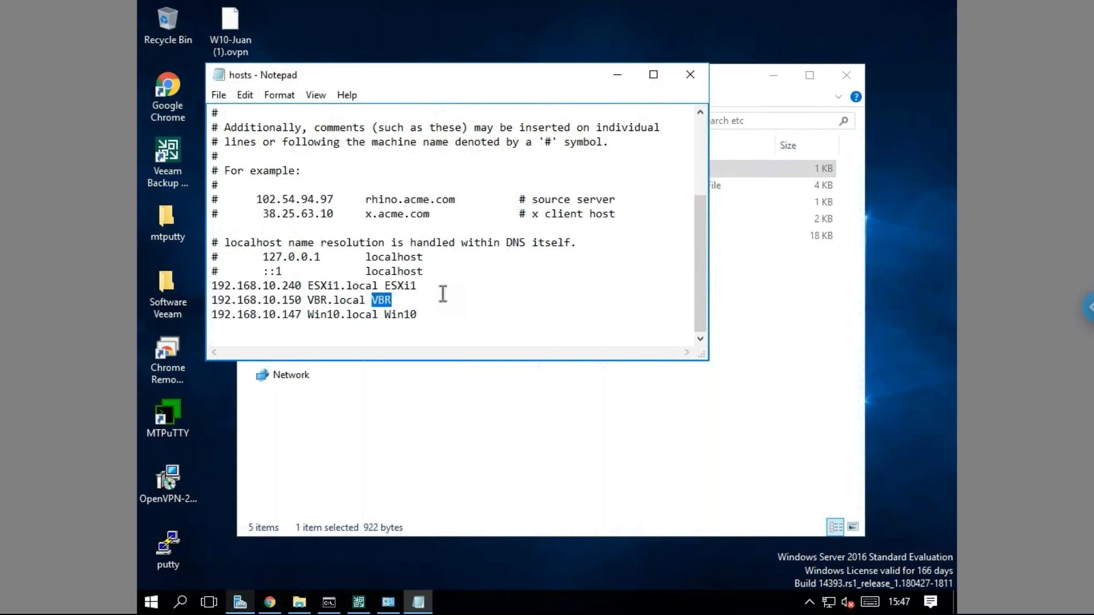
{"action": "left_click", "coordinate": [430, 294]}
{"action": "left_click", "coordinate": [428, 282]}
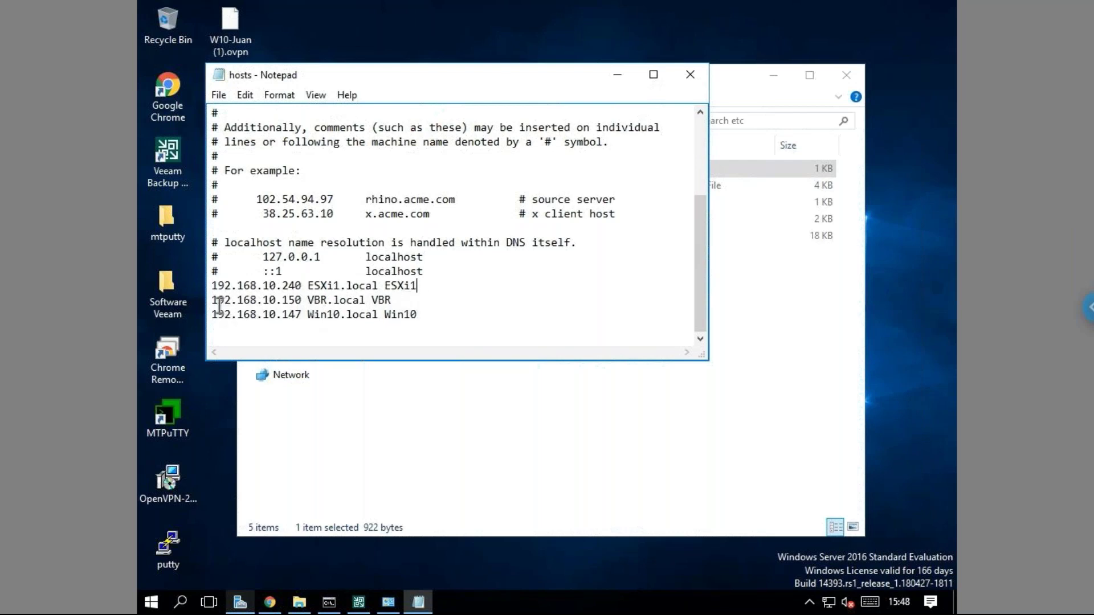
Highlight the VBR.local, Win10 and all three custom host entries, then select the PuTTY shortcut.
{"action": "left_click_drag", "start_coordinate": [394, 302], "coordinate": [217, 301]}
{"action": "left_click", "coordinate": [361, 336]}
{"action": "left_click_drag", "start_coordinate": [428, 326], "coordinate": [256, 308]}
{"action": "left_click", "coordinate": [215, 325]}
{"action": "left_click_drag", "start_coordinate": [419, 314], "coordinate": [211, 285]}
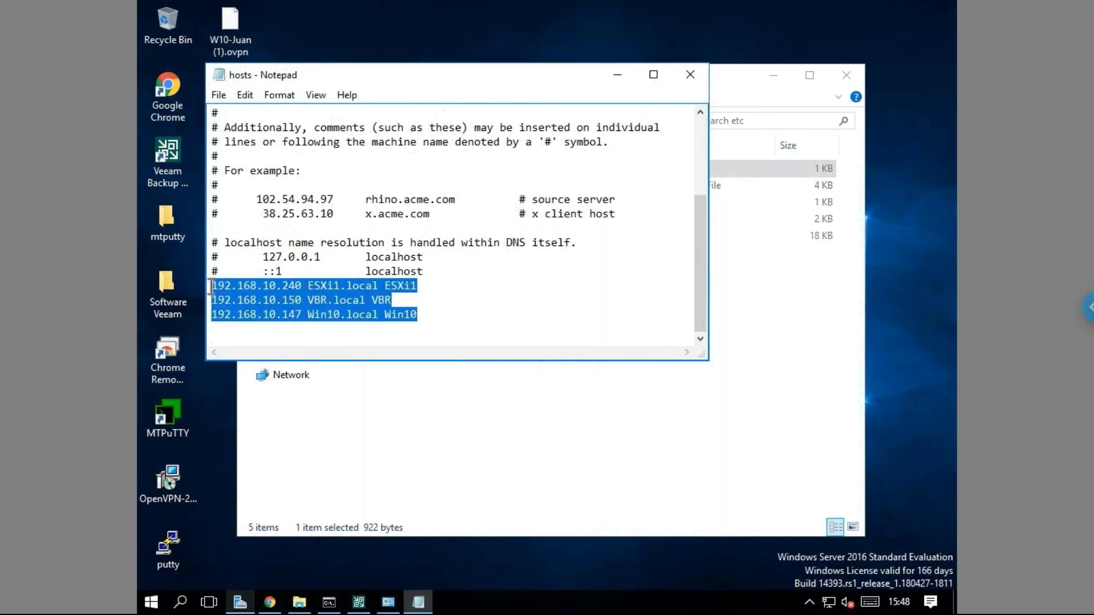
{"action": "left_click", "coordinate": [469, 297]}
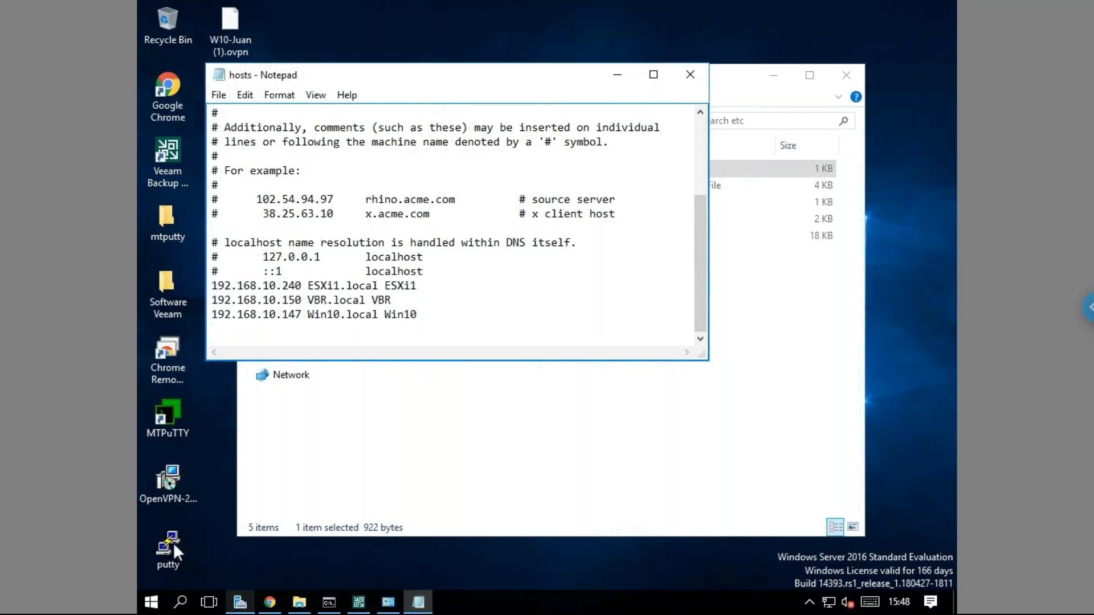
{"action": "left_click", "coordinate": [173, 544]}
Launch PuTTY and try an SSH connection to 192.168.10.20.
{"action": "double_click", "coordinate": [173, 544]}
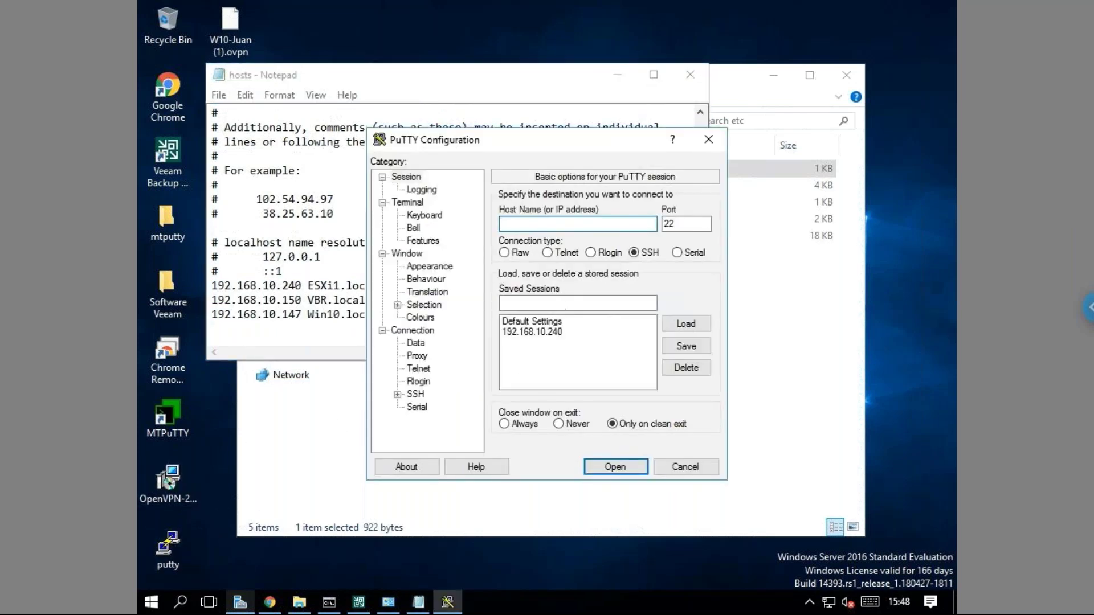
{"action": "type", "text": "192.168.10.20"}
{"action": "key", "text": "Return"}
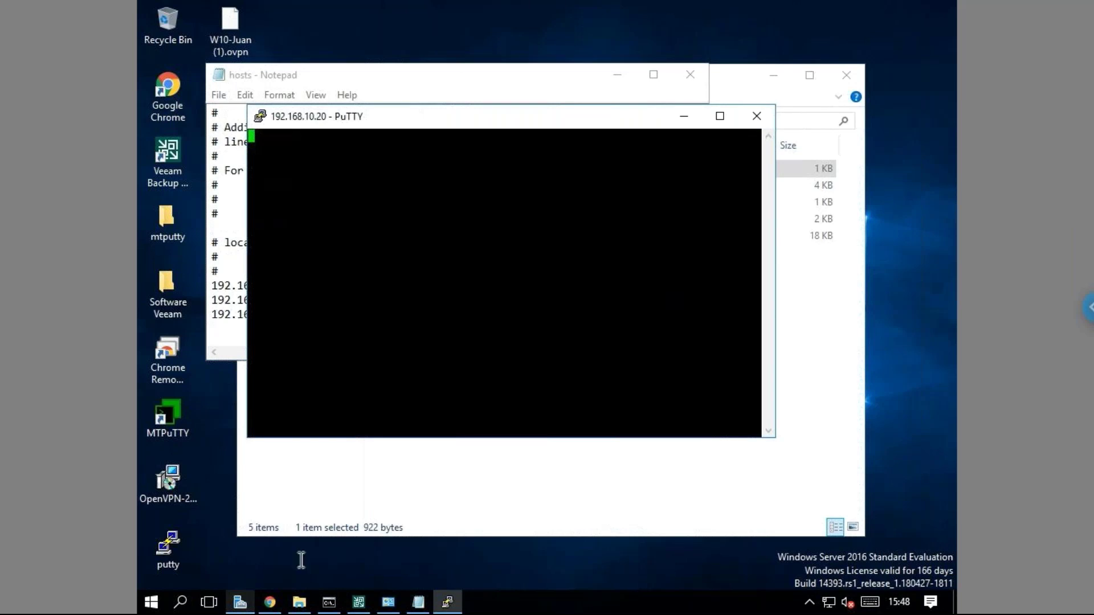
Check the ESXi host's management section in the Chrome host client, then hide the browser.
{"action": "left_click", "coordinate": [271, 603]}
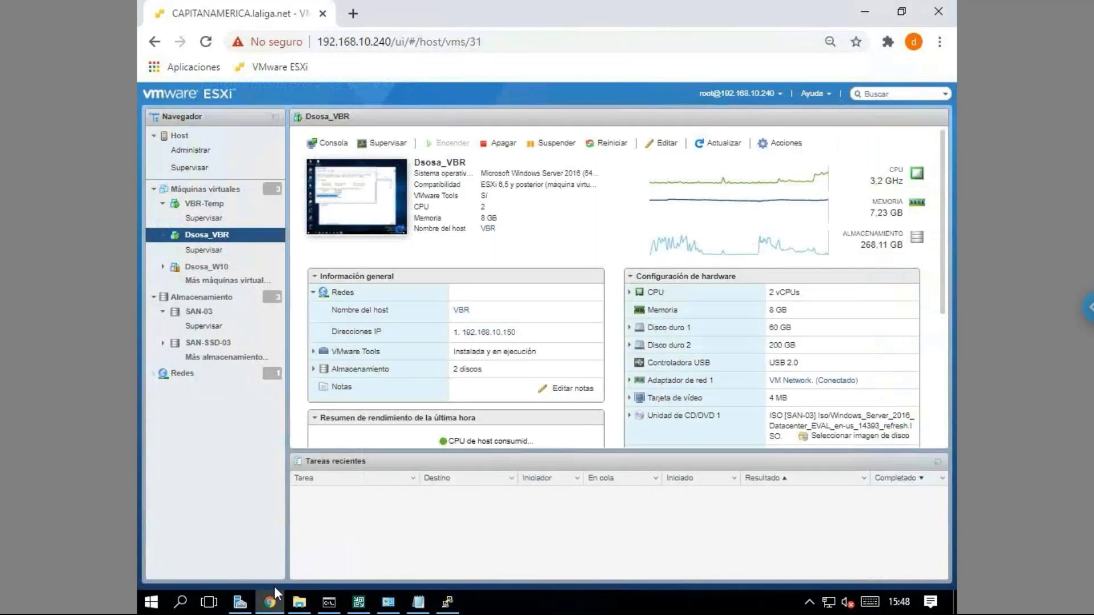
{"action": "left_click", "coordinate": [199, 139]}
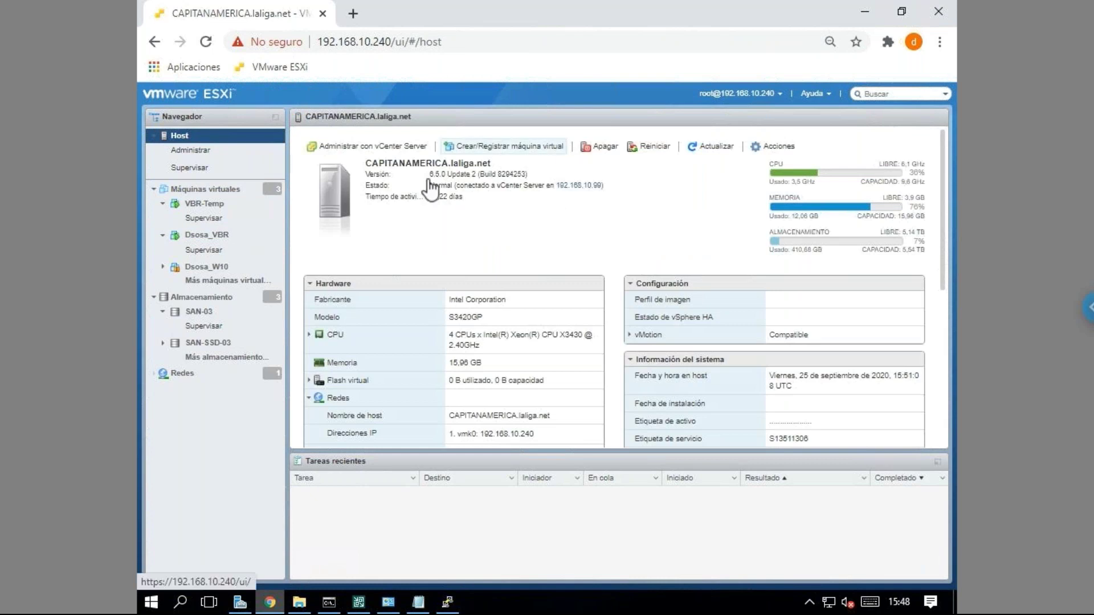
{"action": "left_click", "coordinate": [197, 150]}
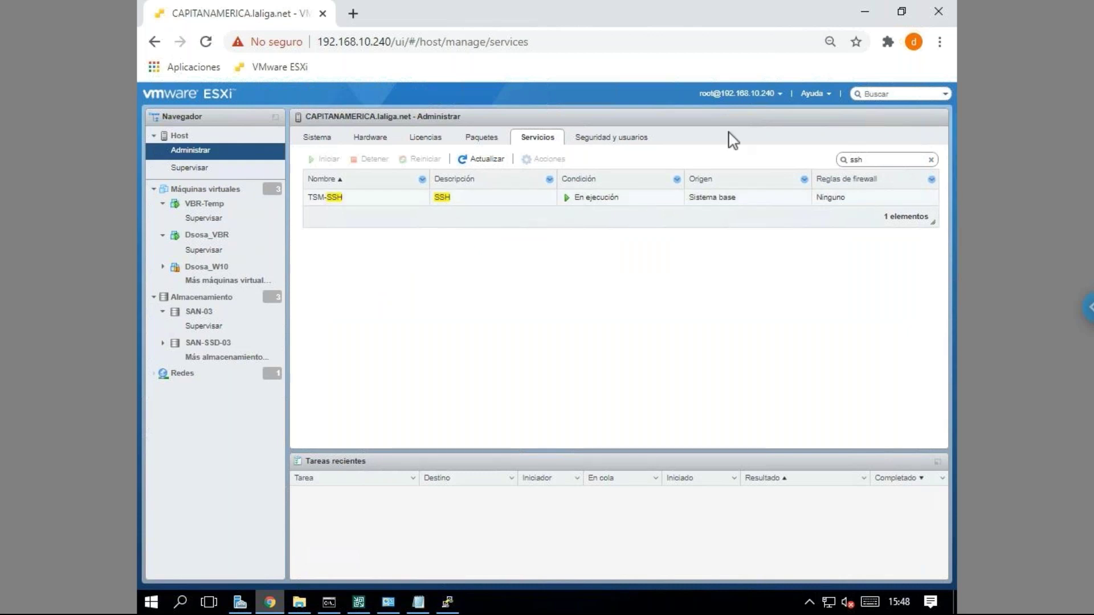
{"action": "left_click", "coordinate": [866, 13]}
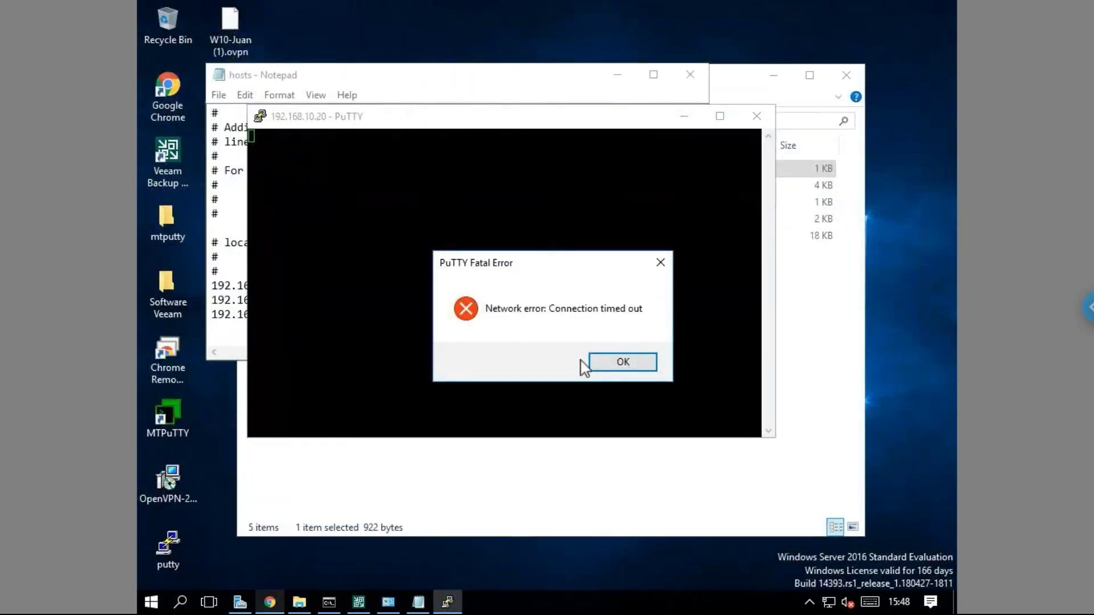
Dismiss PuTTY's connection timeout error and start a new PuTTY session.
{"action": "left_click", "coordinate": [605, 367]}
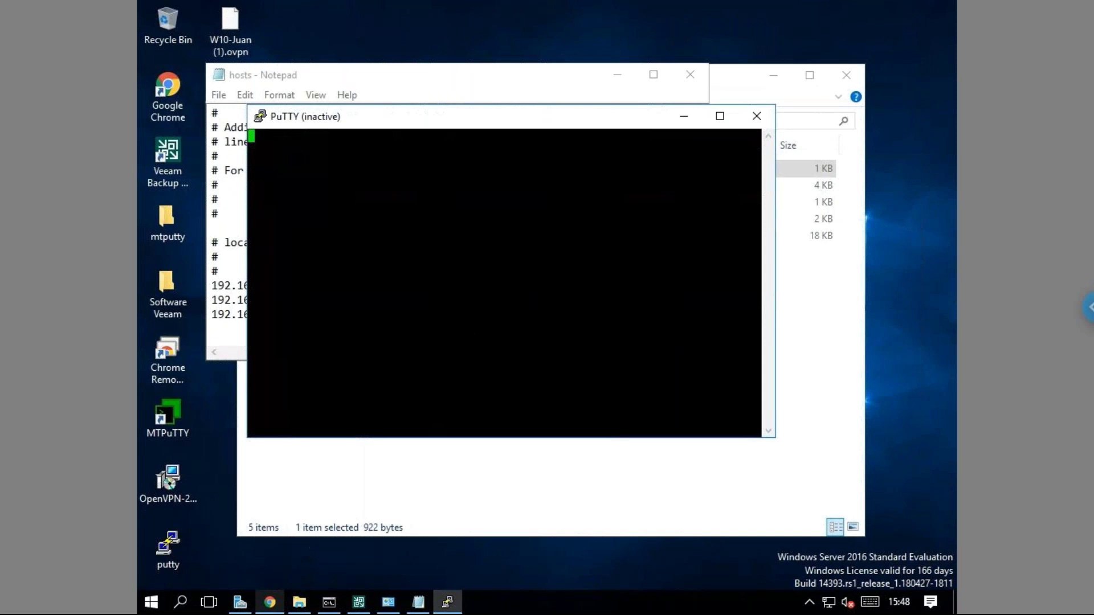
{"action": "left_click", "coordinate": [269, 606]}
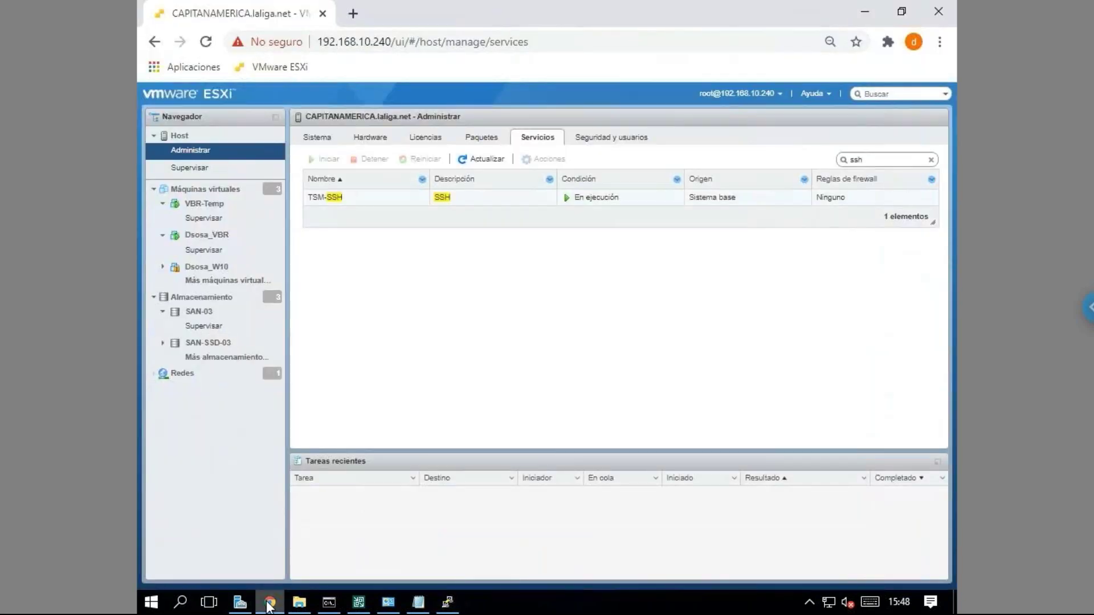
{"action": "left_click", "coordinate": [269, 603]}
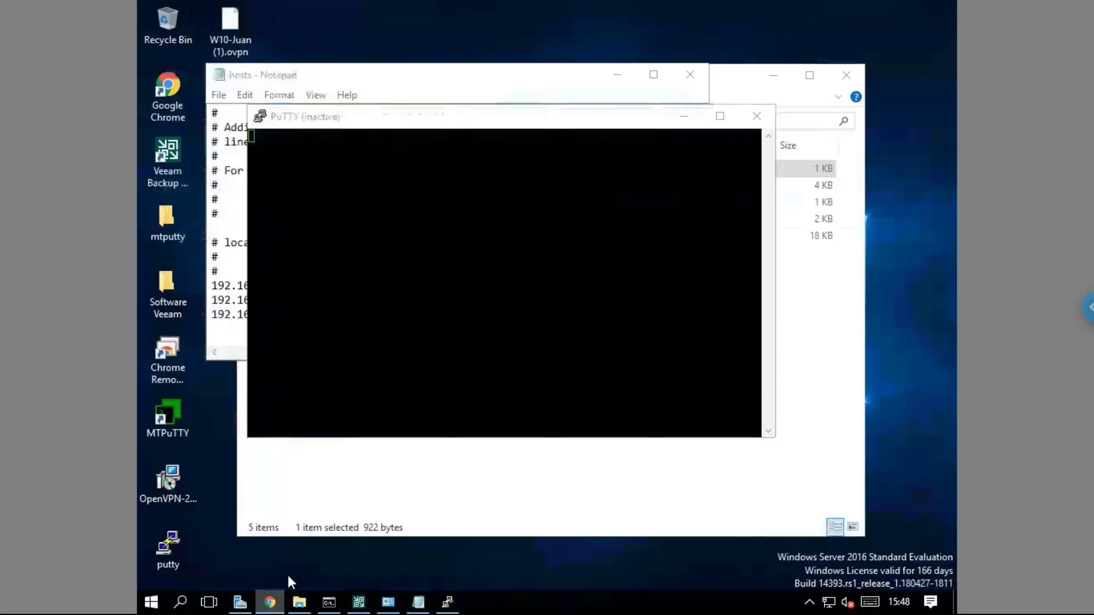
{"action": "right_click", "coordinate": [424, 122]}
{"action": "left_click", "coordinate": [478, 274]}
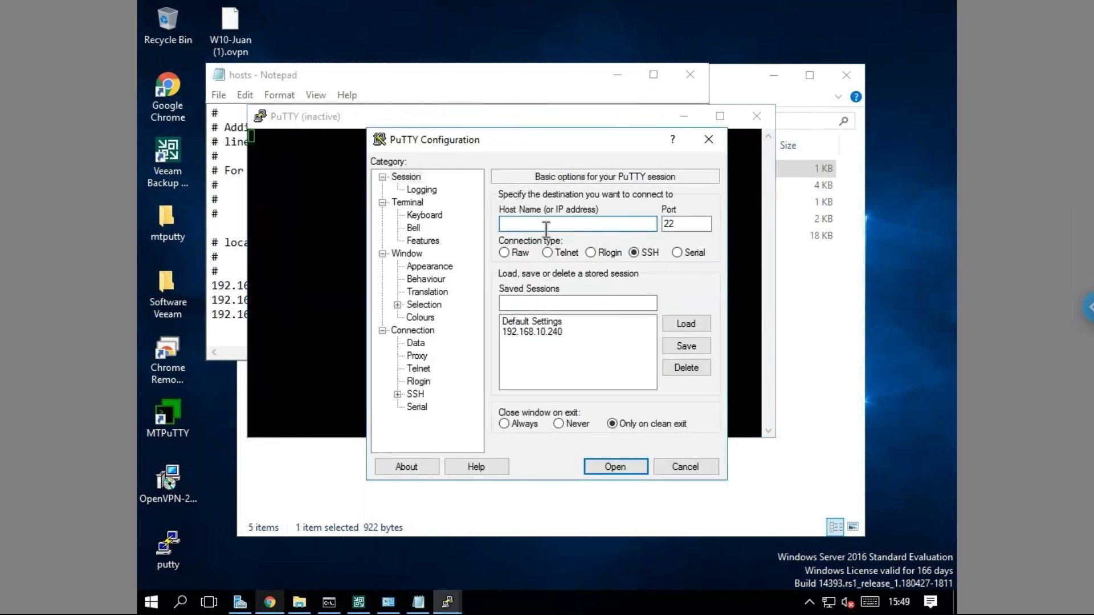
SSH into the ESXi host at 192.168.10.240 and log in as root.
{"action": "type", "text": "192.168.10.240"}
{"action": "key", "text": "Return"}
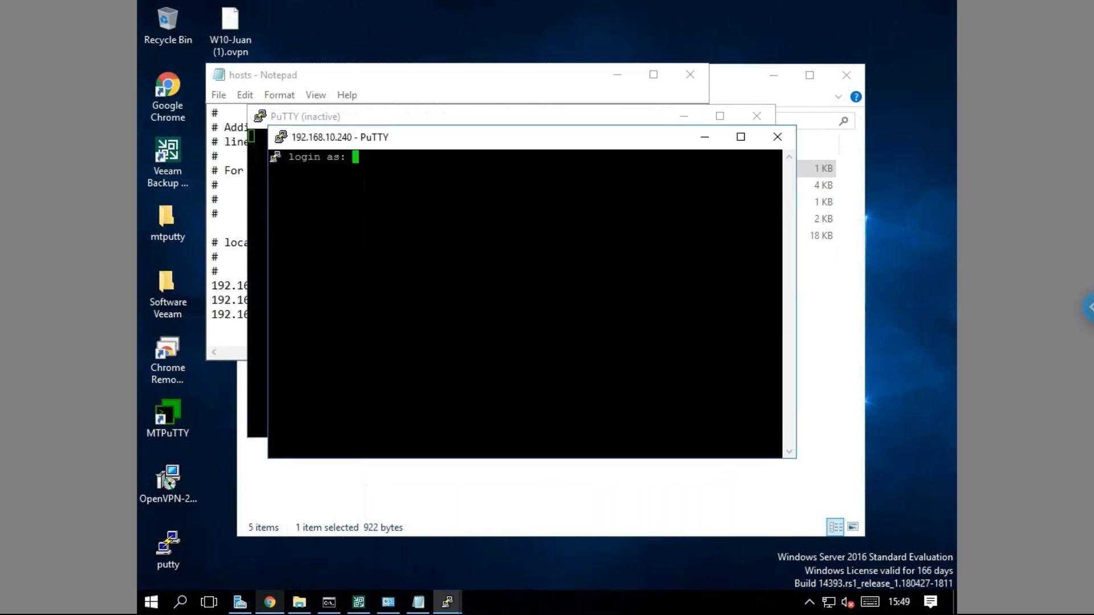
{"action": "type", "text": "root"}
{"action": "key", "text": "Return"}
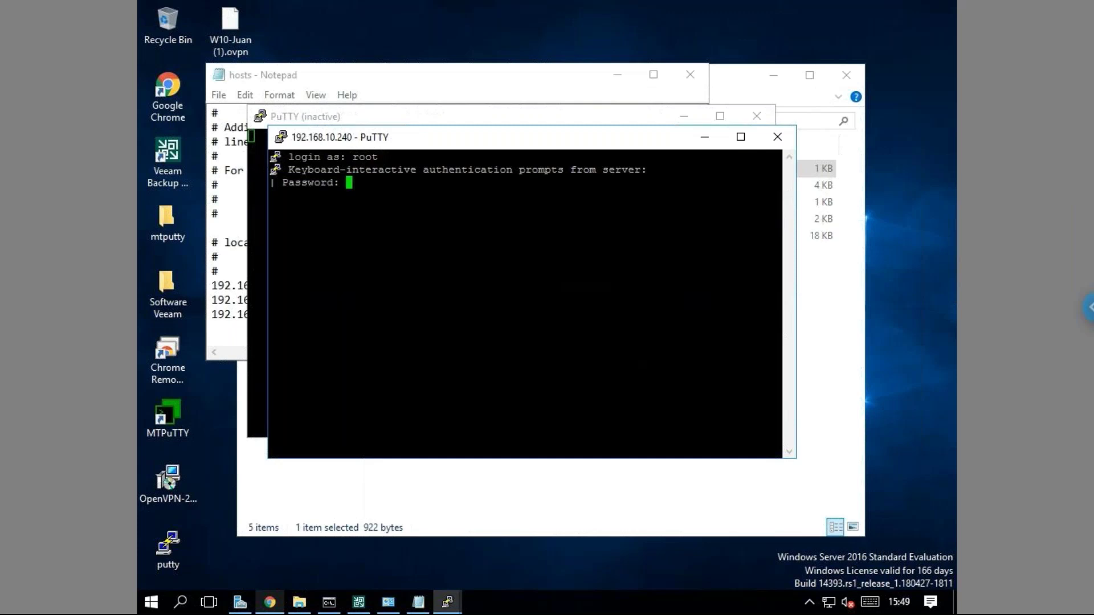
{"action": "key", "text": "Return"}
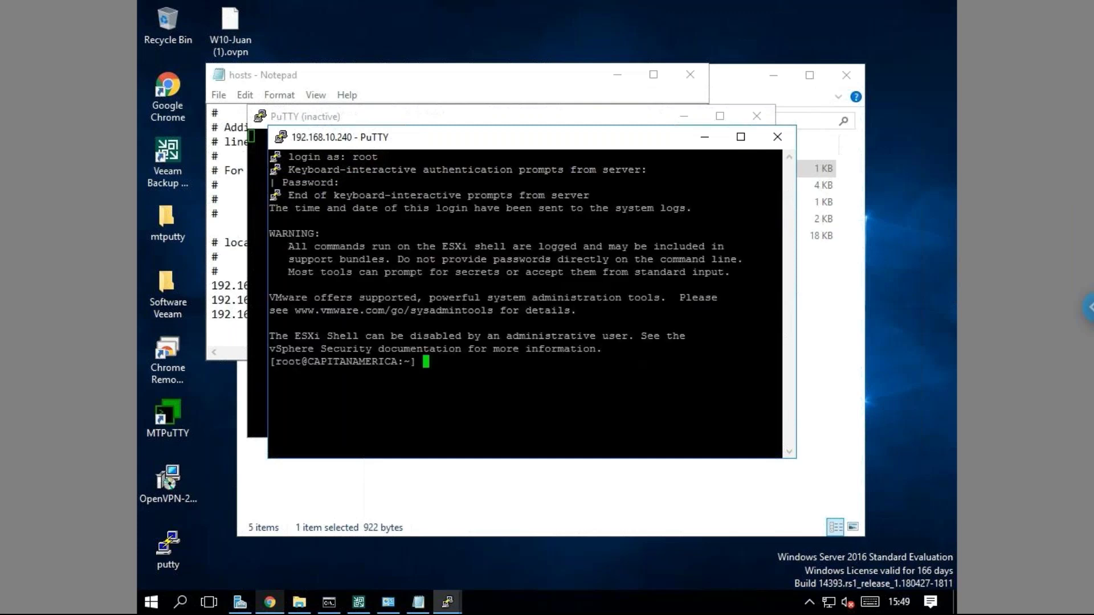
{"action": "key", "text": "Return"}
{"action": "key", "text": "Return"}
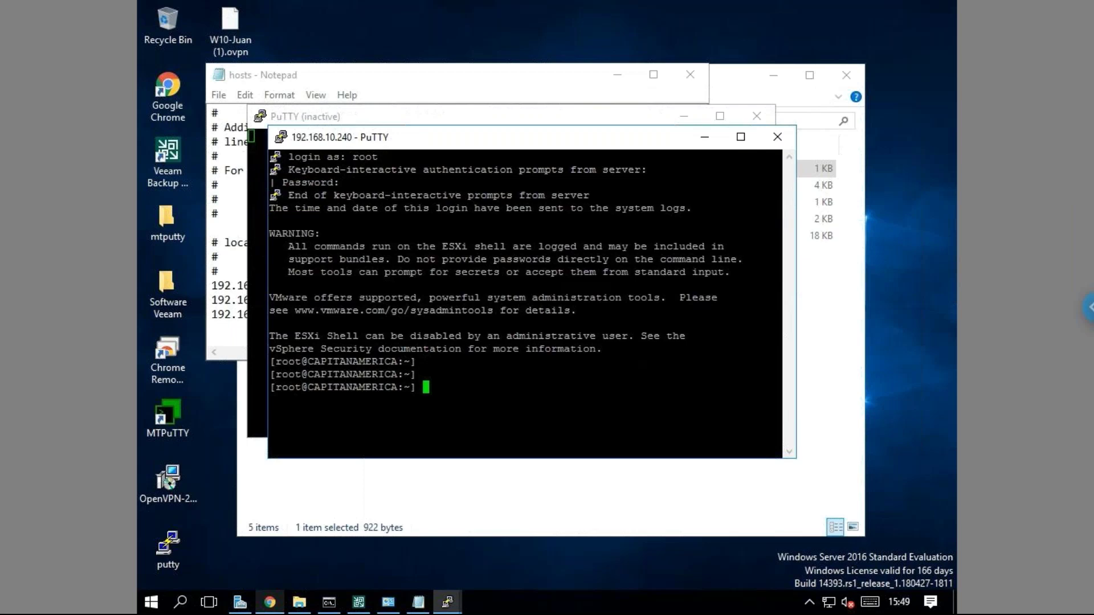
Try running /etc/ at the shell, then list the current directory with ls.
{"action": "type", "text": "\\e"}
{"action": "key", "text": "Tab"}
{"action": "key", "text": "Tab"}
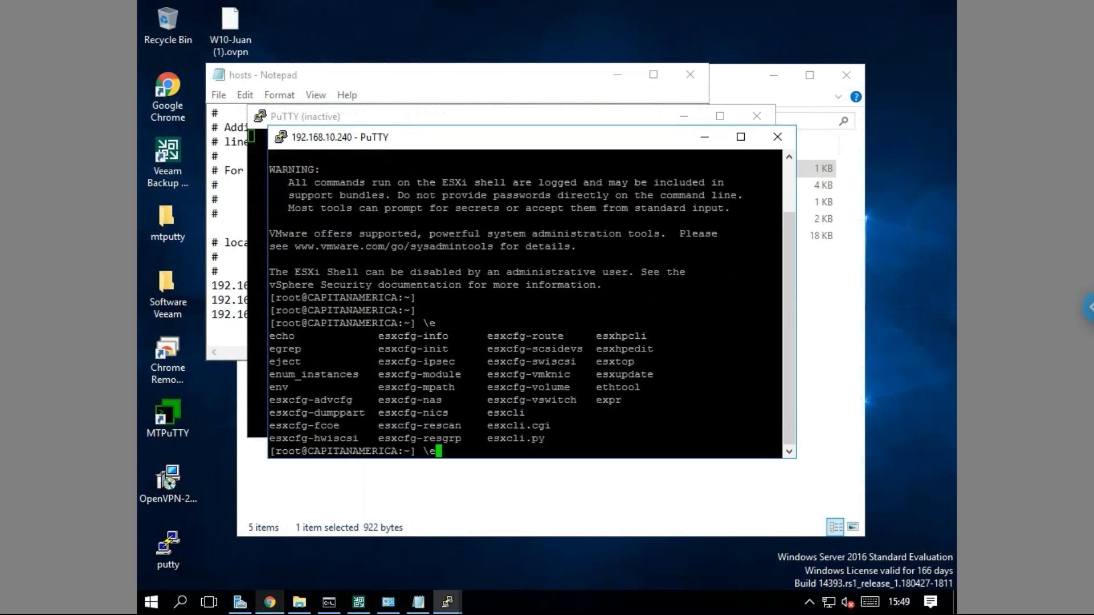
{"action": "key", "text": "BackSpace"}
{"action": "key", "text": "BackSpace"}
{"action": "type", "text": "/etc/"}
{"action": "key", "text": "Return"}
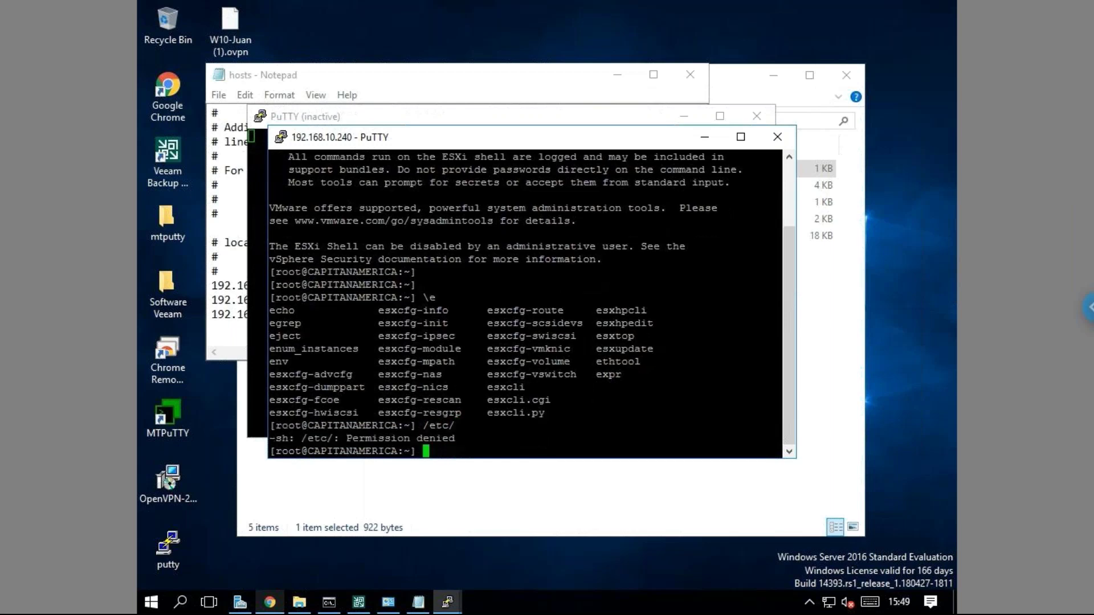
{"action": "type", "text": "ls"}
{"action": "key", "text": "Return"}
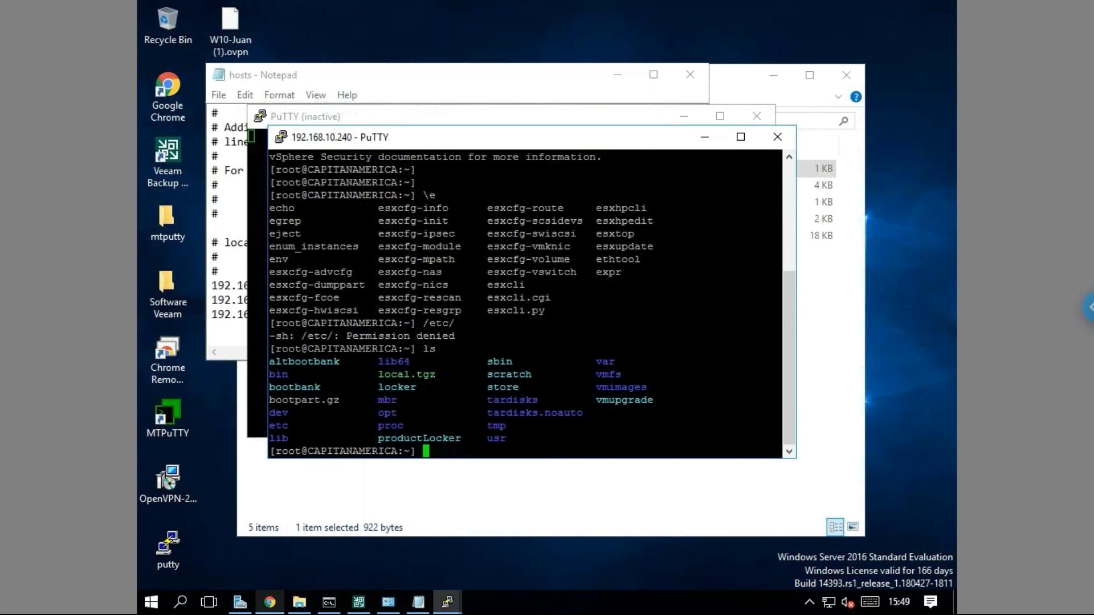
Change into /etc, list its files, and open hosts with vi hosts.
{"action": "type", "text": "cd "}
{"action": "type", "text": "-e"}
{"action": "key", "text": "BackSpace"}
{"action": "key", "text": "BackSpace"}
{"action": "type", "text": "/etc/"}
{"action": "key", "text": "Return"}
{"action": "type", "text": "ls"}
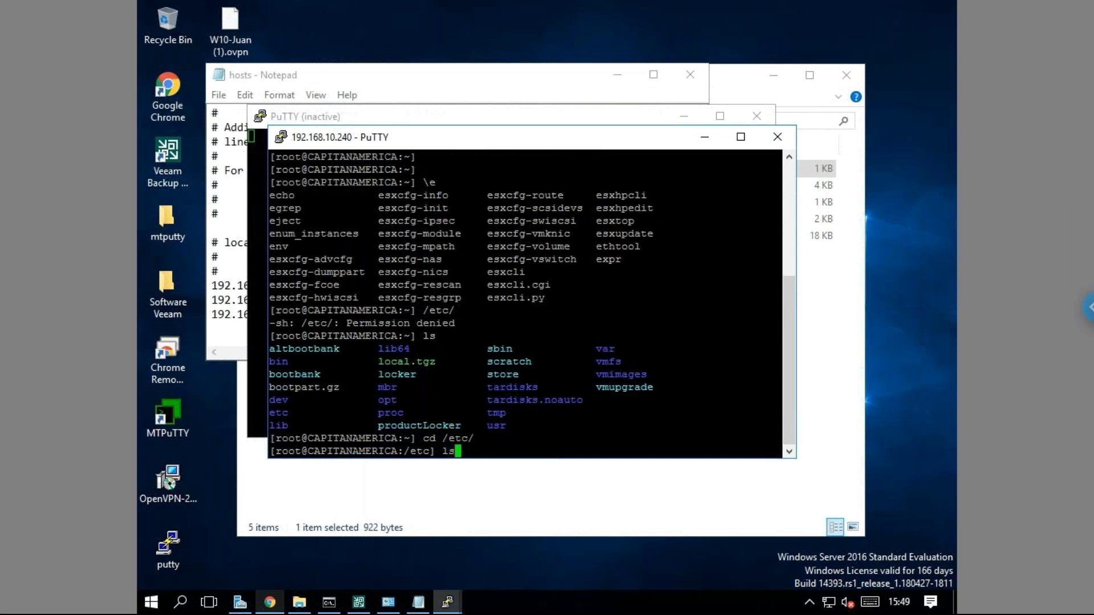
{"action": "key", "text": "Return"}
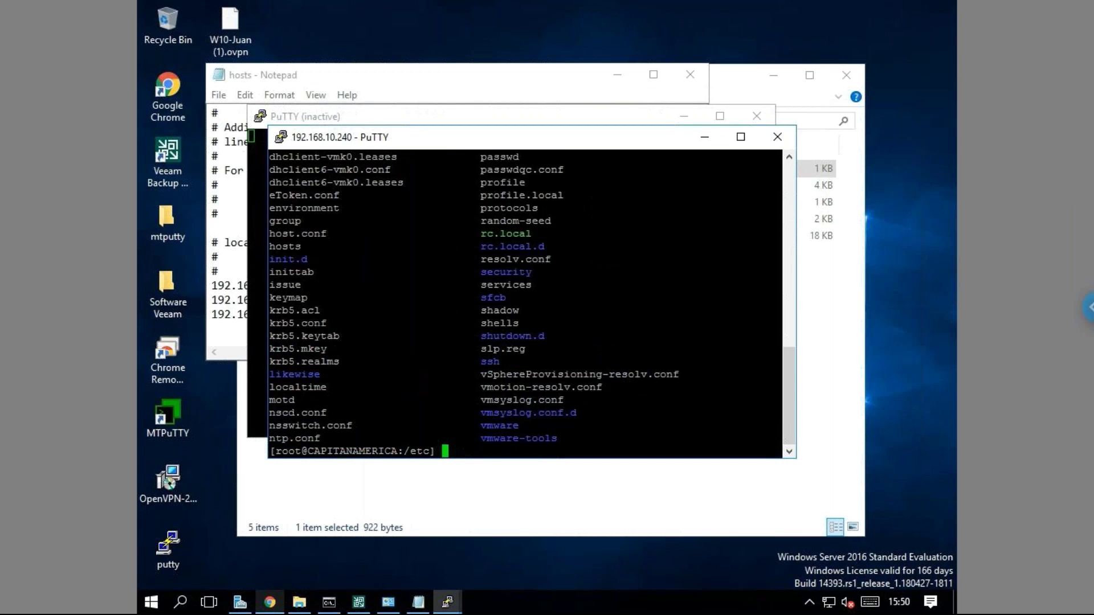
{"action": "type", "text": "vi hosts"}
{"action": "key", "text": "Return"}
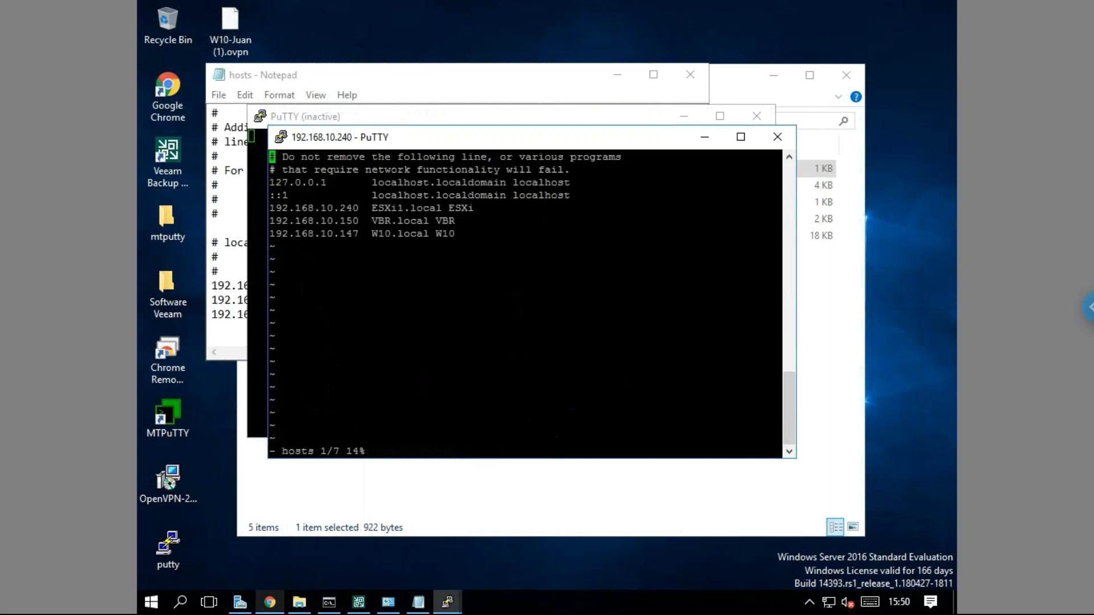
Quit vi without saving the hosts file and run exit to close the ESXi SSH session.
{"action": "key", "text": "Down"}
{"action": "key", "text": "Down"}
{"action": "key", "text": "Down"}
{"action": "key", "text": "Down"}
{"action": "key", "text": "Down"}
{"action": "key", "text": "Up"}
{"action": "key", "text": "Up"}
{"action": "type", "text": ":"}
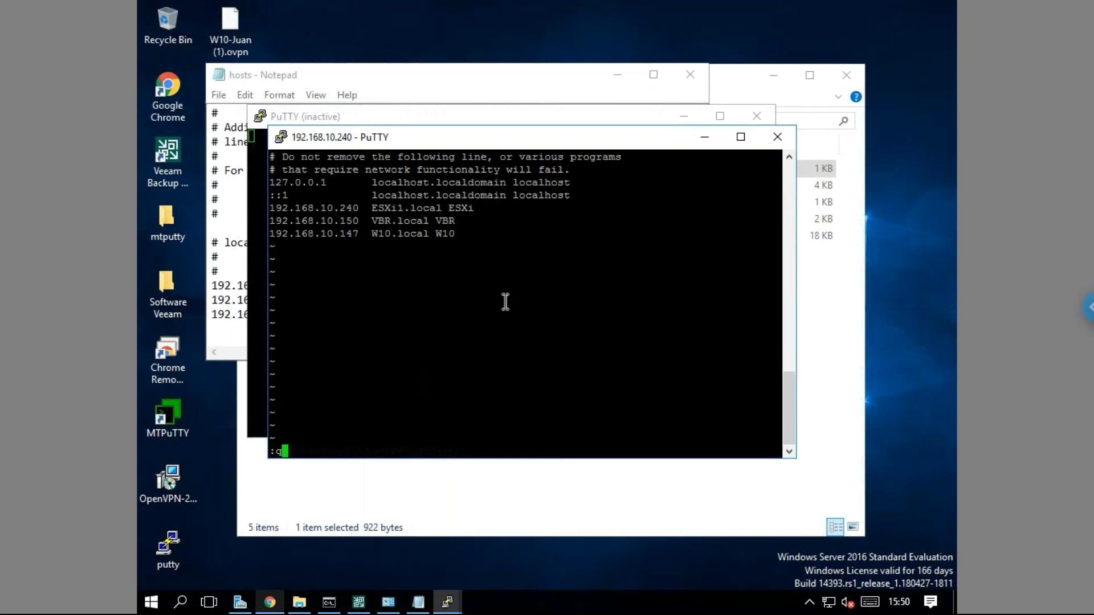
{"action": "key", "text": "Return"}
{"action": "type", "text": "exit"}
{"action": "key", "text": "Return"}
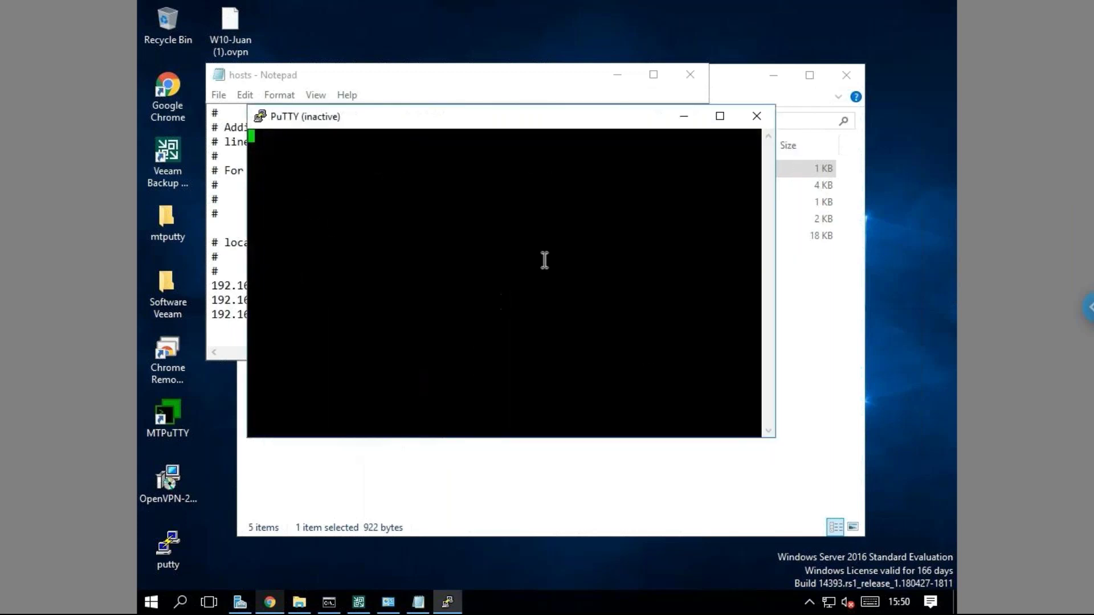
Close the leftover PuTTY window, the hosts file in Notepad, and the etc folder.
{"action": "left_click", "coordinate": [757, 116]}
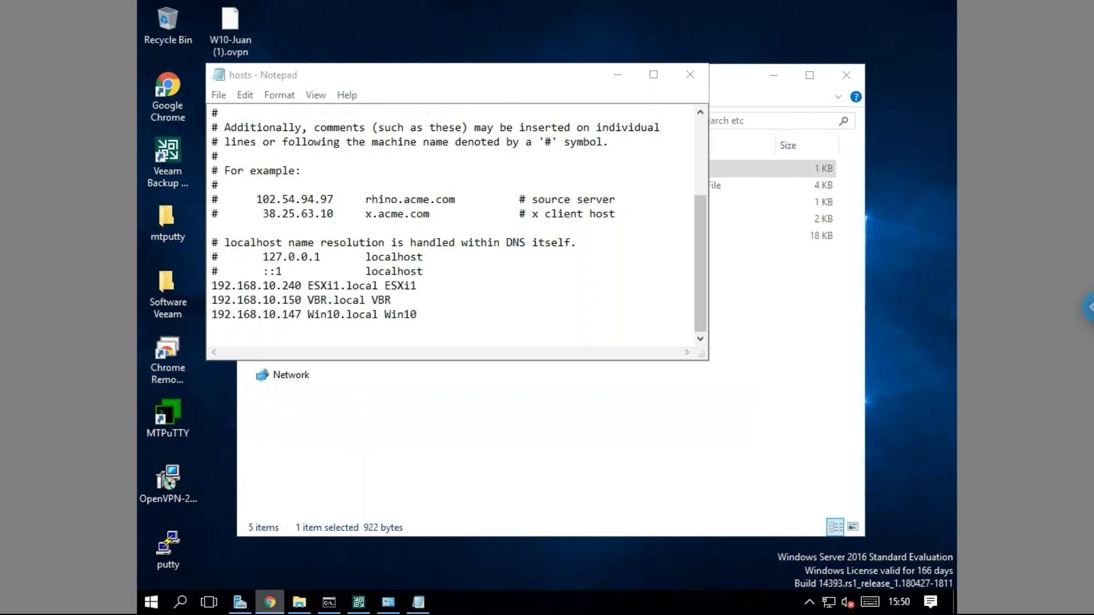
{"action": "left_click", "coordinate": [690, 75]}
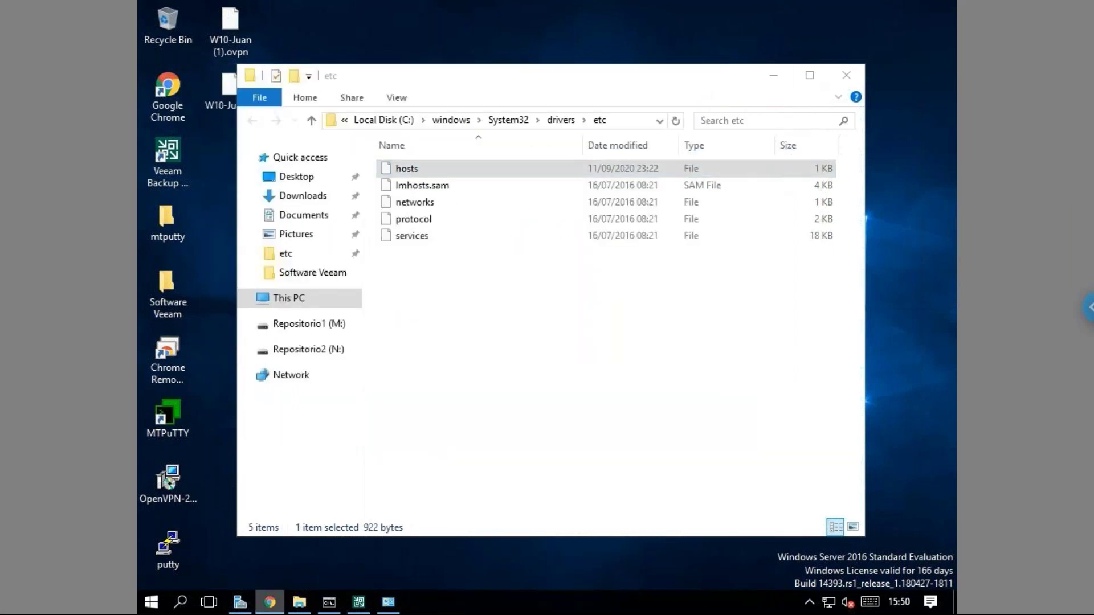
{"action": "left_click", "coordinate": [846, 76]}
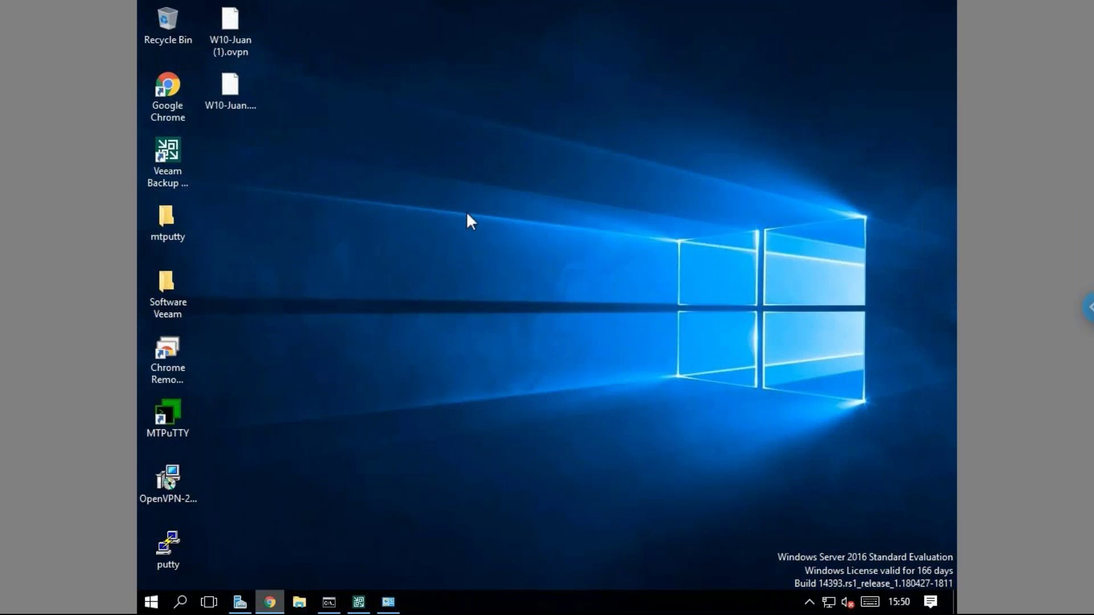
Minimize the ESXi web client and open the Software Veeam folder on the desktop.
{"action": "left_click", "coordinate": [270, 602]}
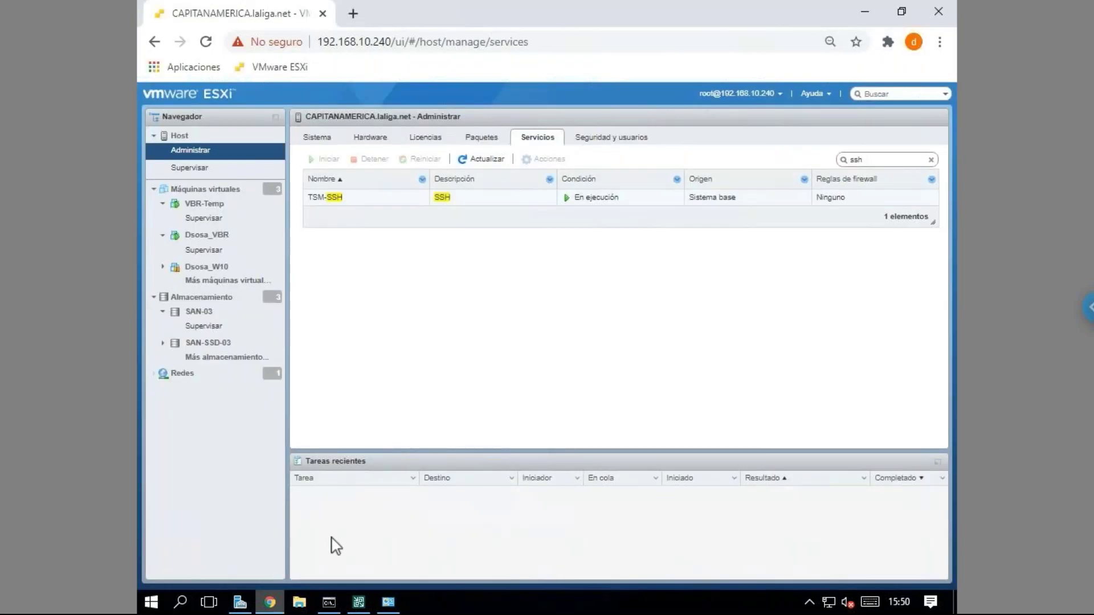
{"action": "left_click", "coordinate": [272, 603]}
{"action": "left_click", "coordinate": [272, 604]}
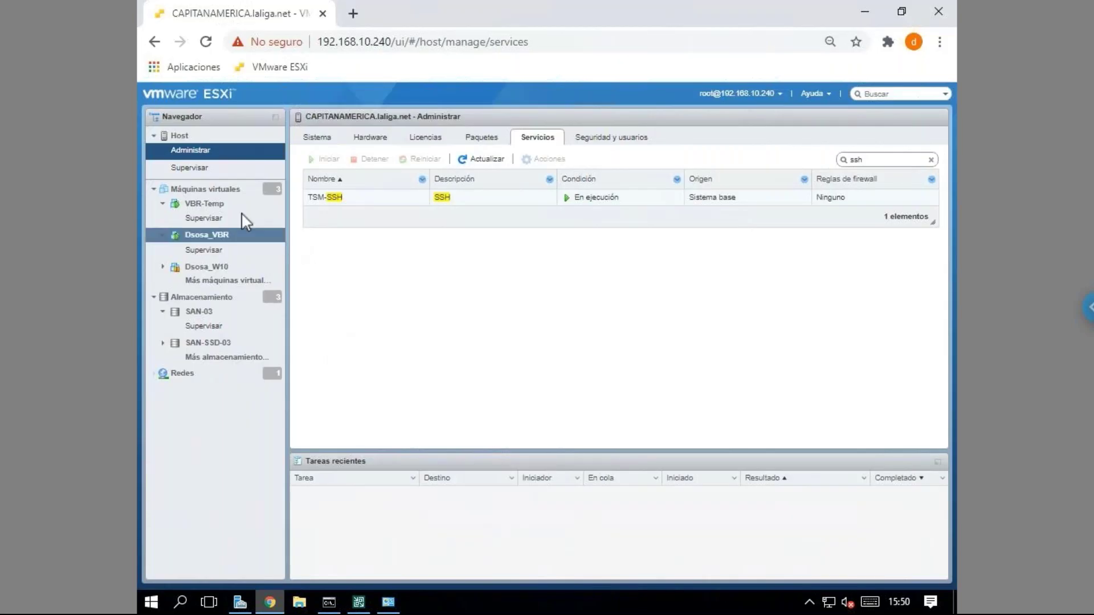
{"action": "left_click", "coordinate": [864, 11]}
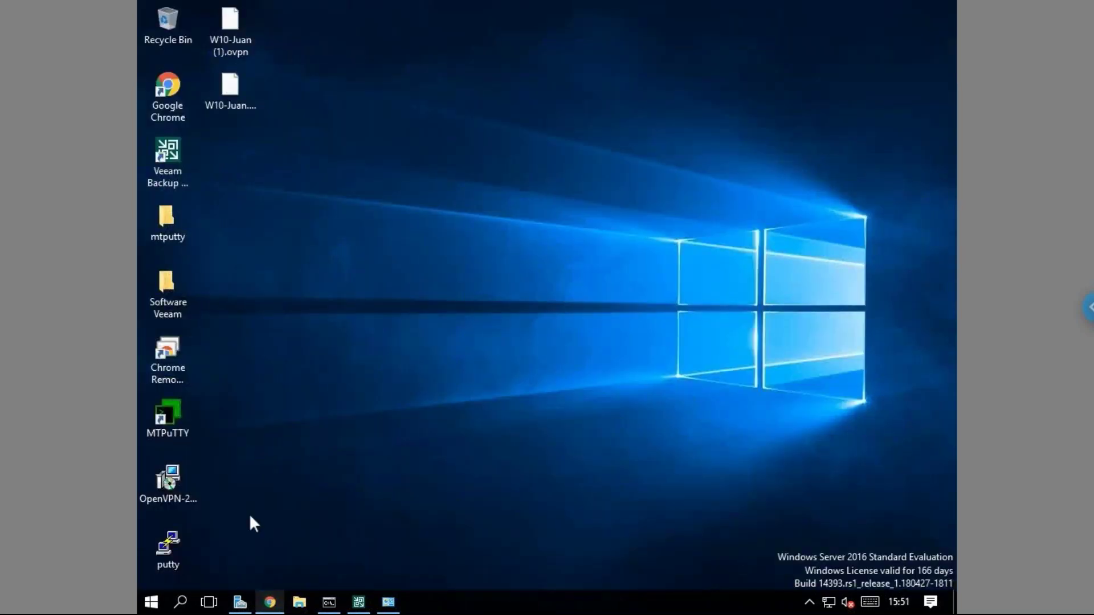
{"action": "double_click", "coordinate": [170, 309]}
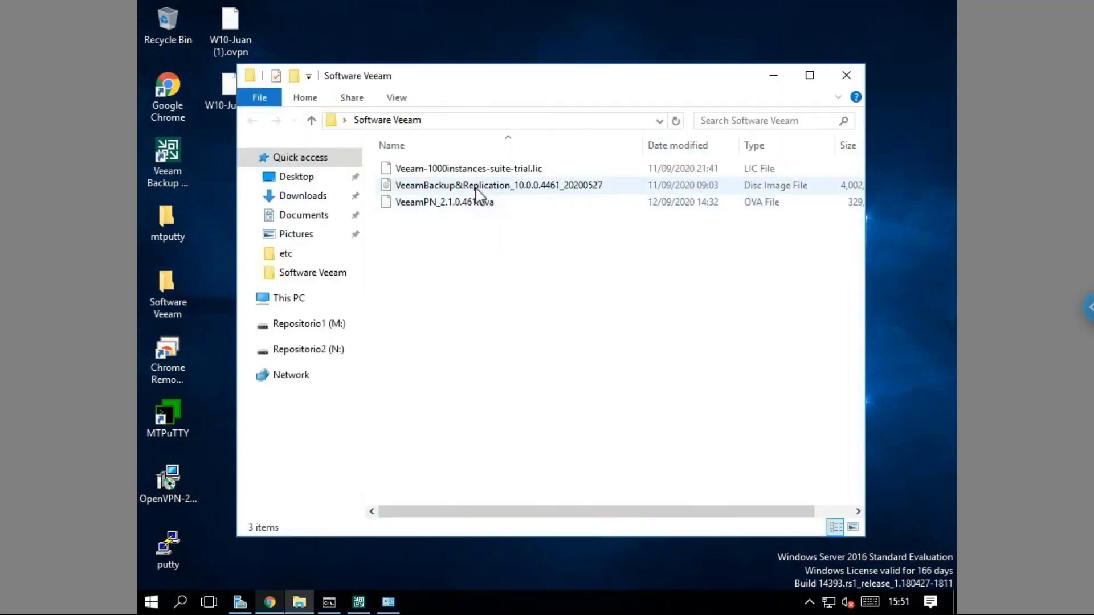
Mount the Veeam Backup & Replication 10 ISO as a DVD drive.
{"action": "right_click", "coordinate": [476, 190]}
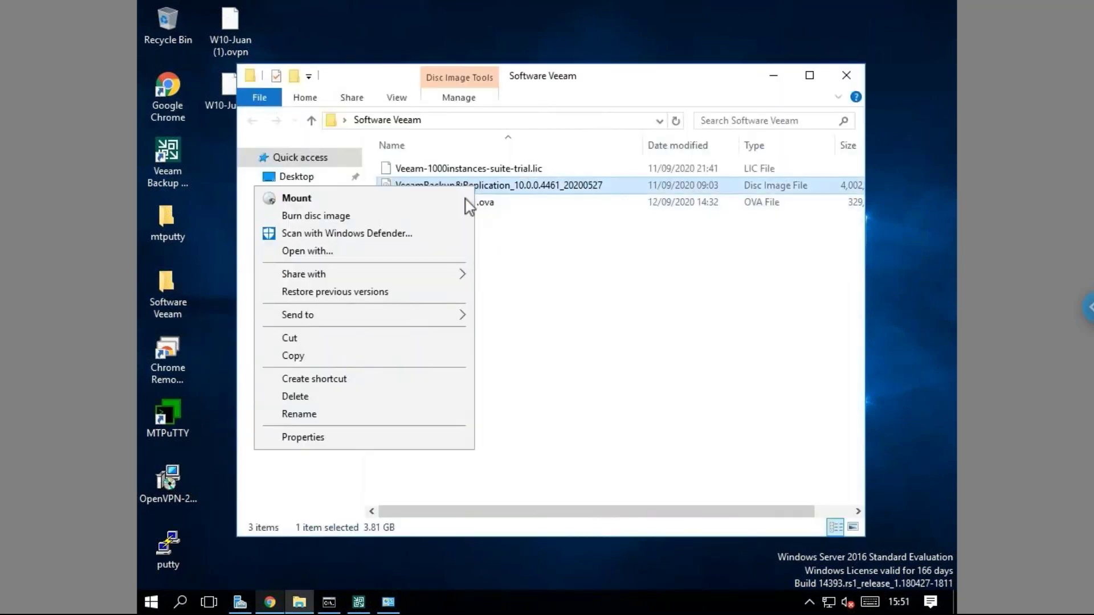
{"action": "left_click", "coordinate": [553, 244]}
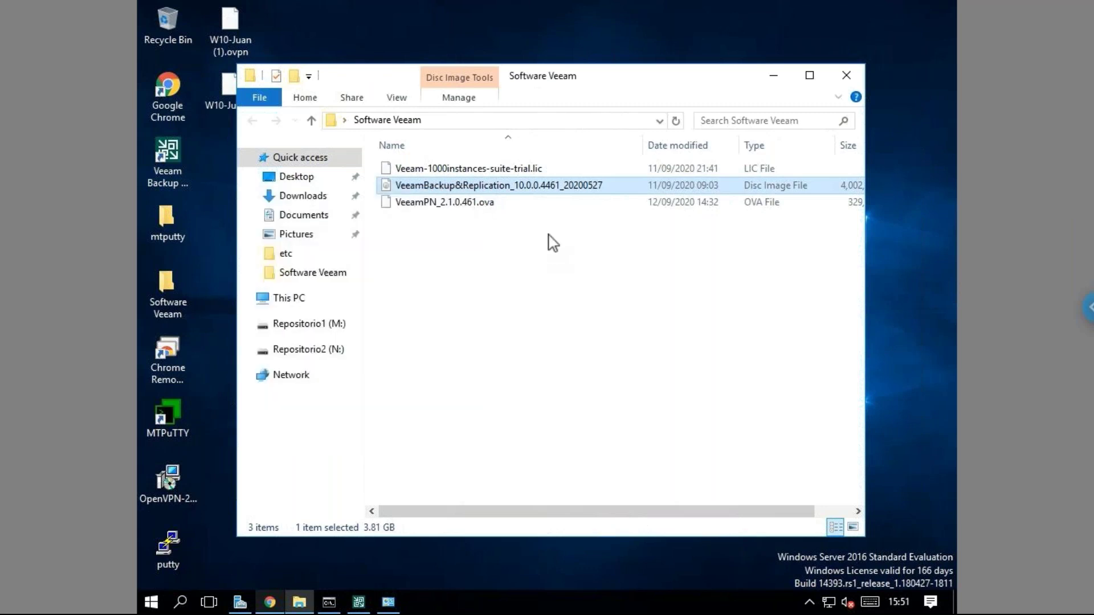
{"action": "double_click", "coordinate": [529, 186]}
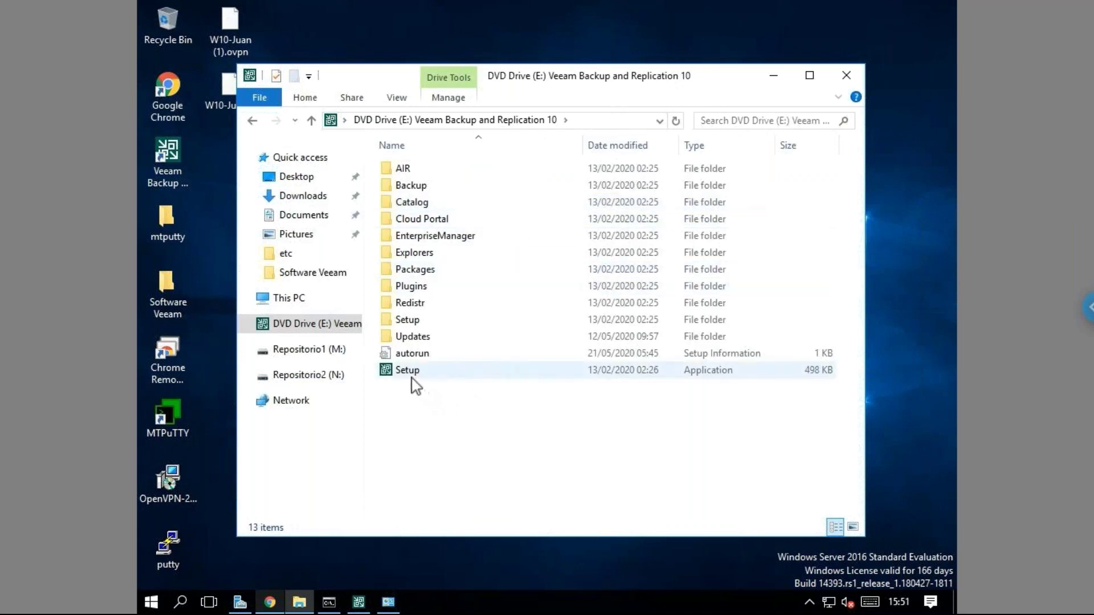
Run the disc's Setup as administrator, then close the Veeam installer window.
{"action": "left_click", "coordinate": [412, 377]}
{"action": "right_click", "coordinate": [411, 377]}
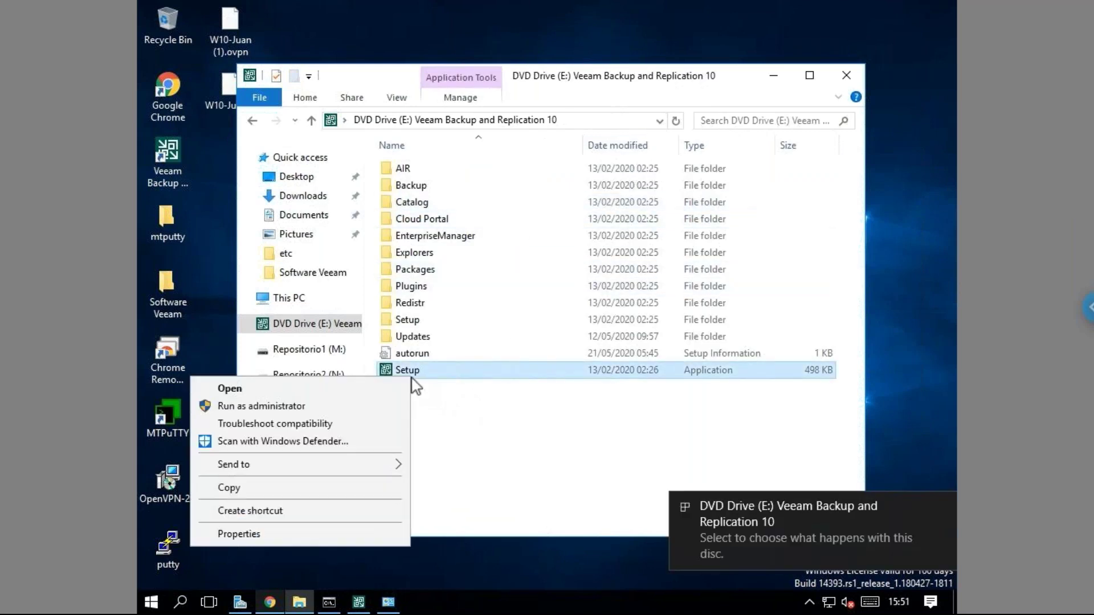
{"action": "left_click", "coordinate": [326, 406]}
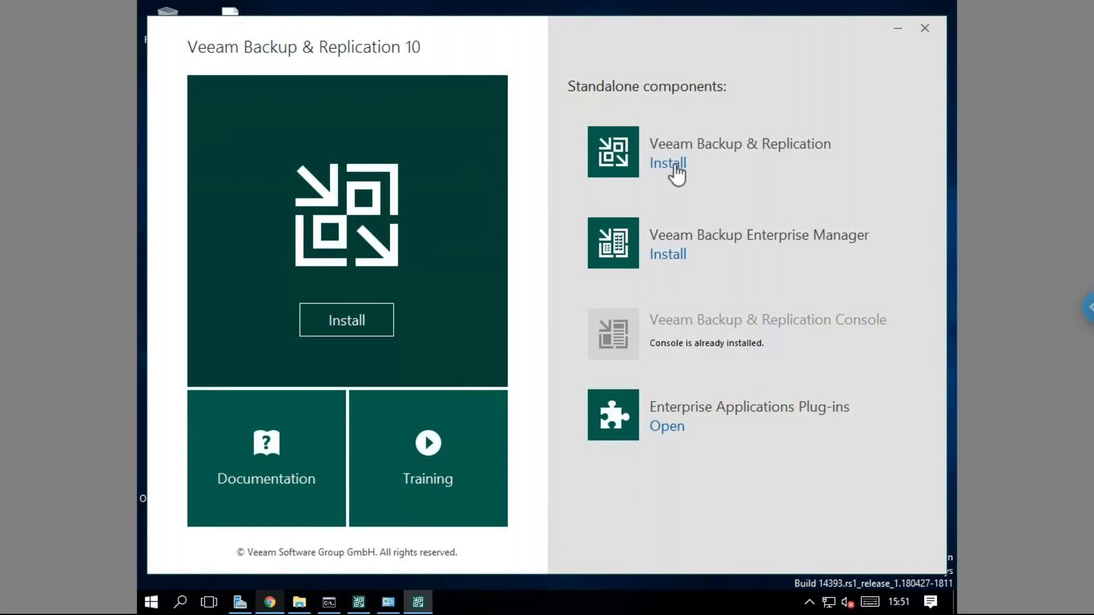
{"action": "left_click", "coordinate": [926, 28]}
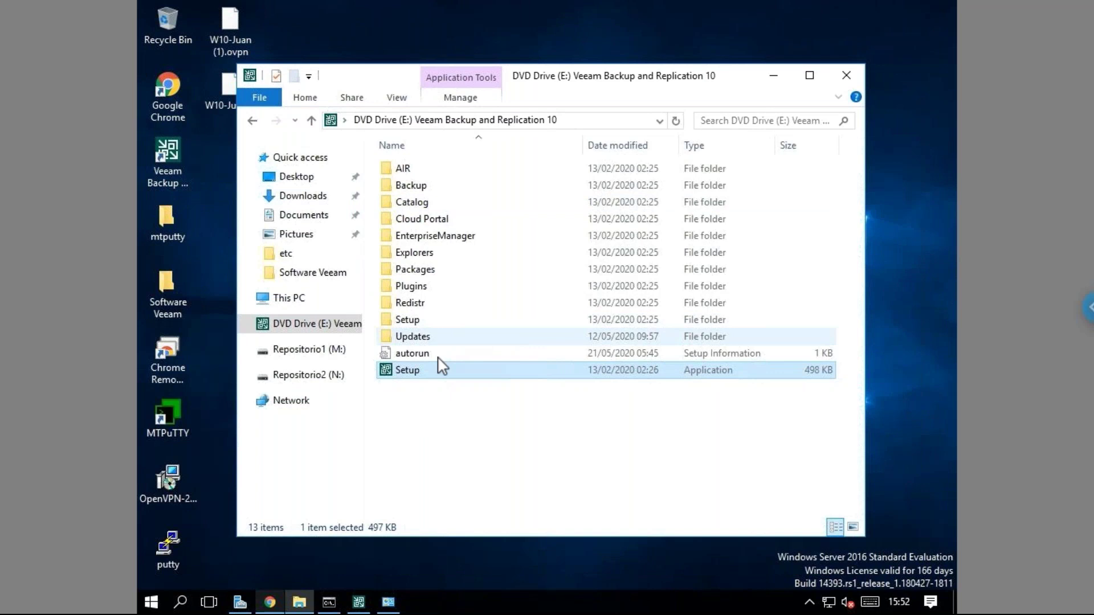
Minimize the DVD Drive (E:) window and the Veeam console, leaving the Veeam desktop shortcut selected.
{"action": "left_click", "coordinate": [493, 473]}
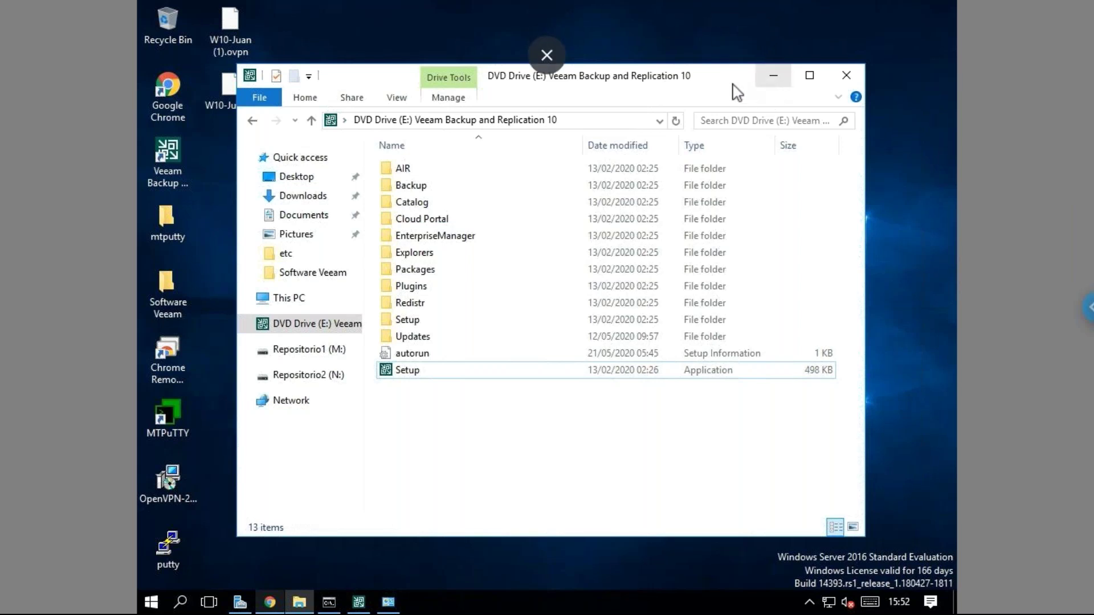
{"action": "left_click", "coordinate": [766, 80]}
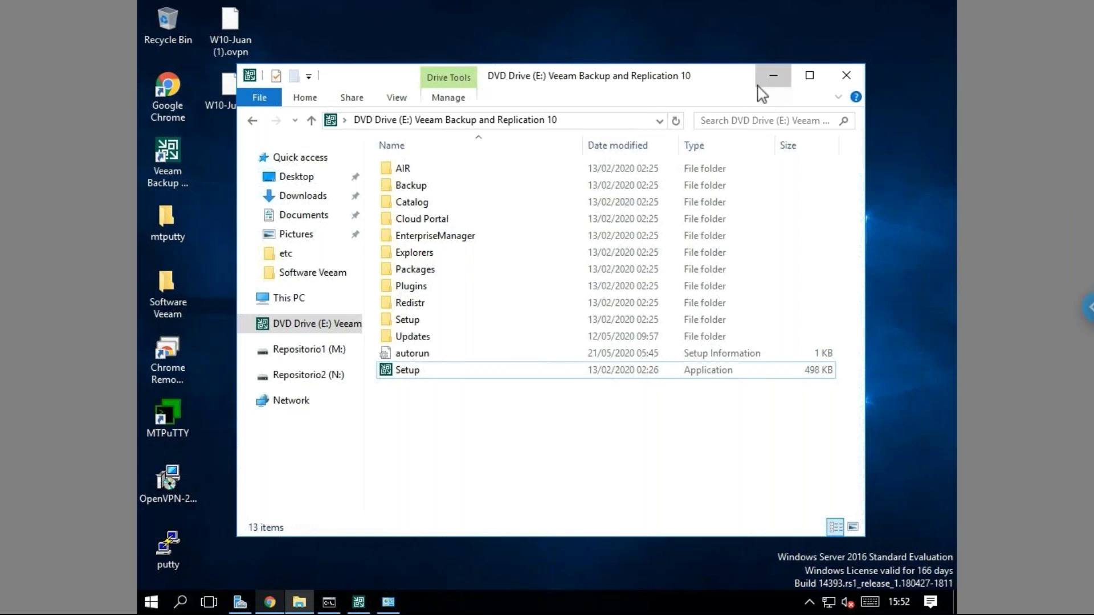
{"action": "left_click", "coordinate": [365, 602]}
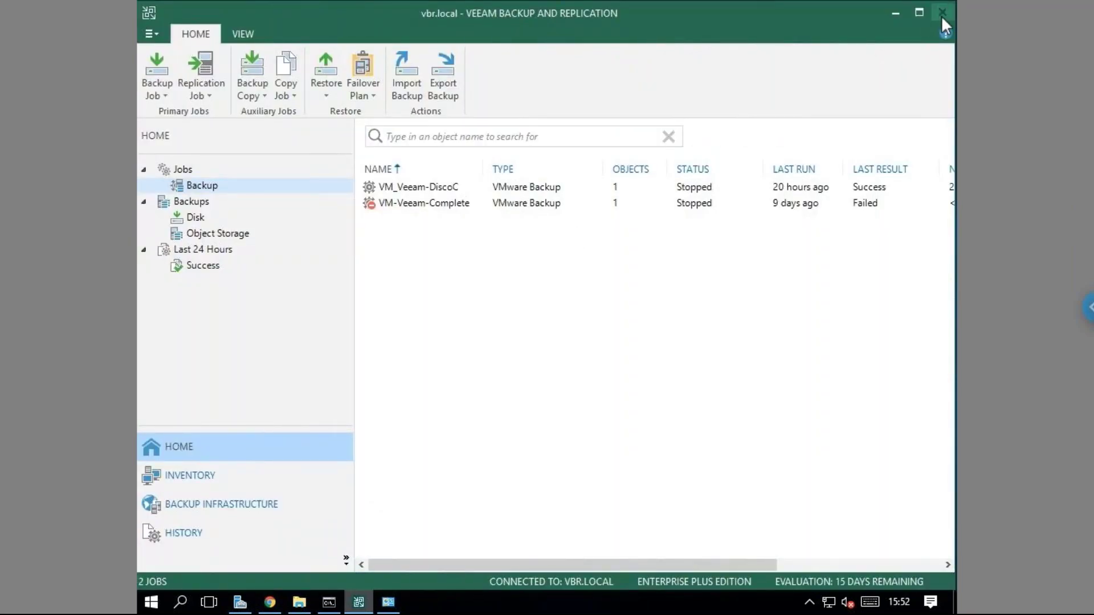
{"action": "left_click", "coordinate": [896, 13]}
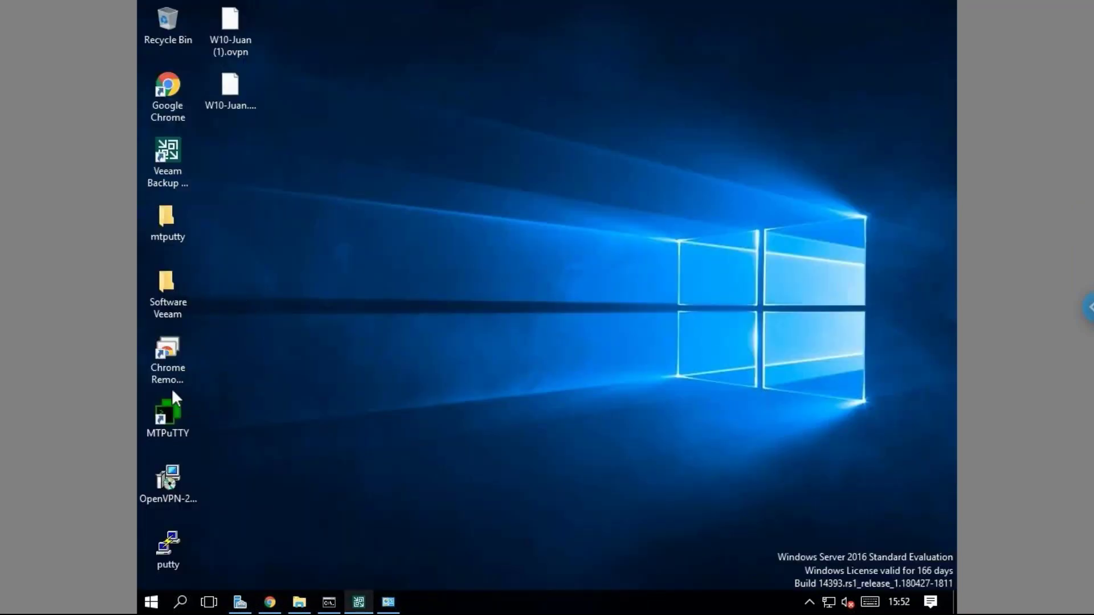
{"action": "left_click", "coordinate": [167, 157]}
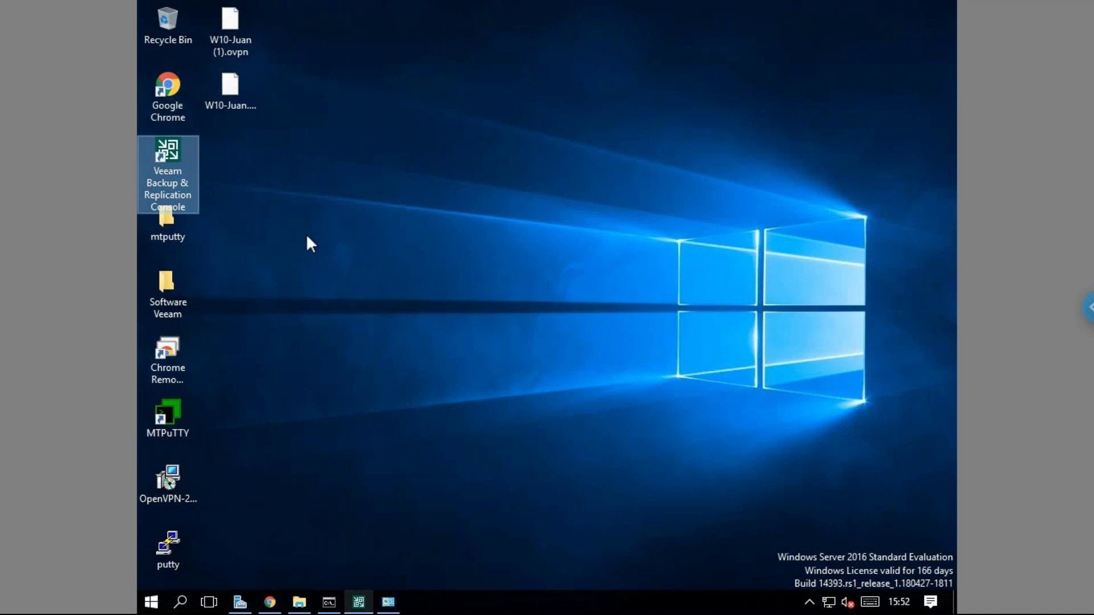
Launch the Veeam console, review server vbr.local and port 9392, and close the prompt unconnected.
{"action": "double_click", "coordinate": [186, 159]}
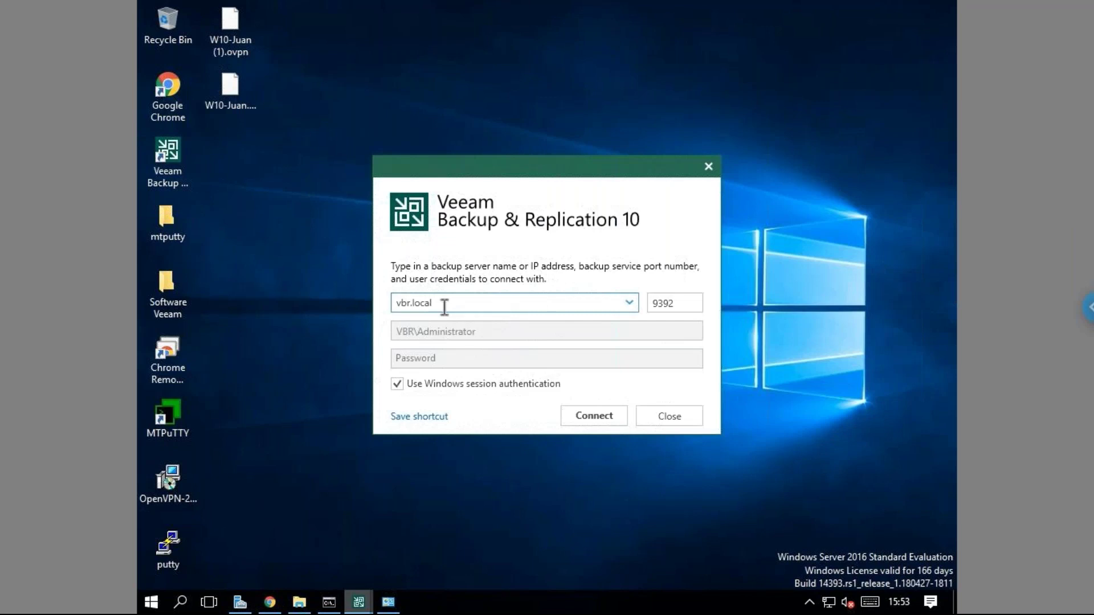
{"action": "left_click_drag", "start_coordinate": [433, 303], "coordinate": [395, 303]}
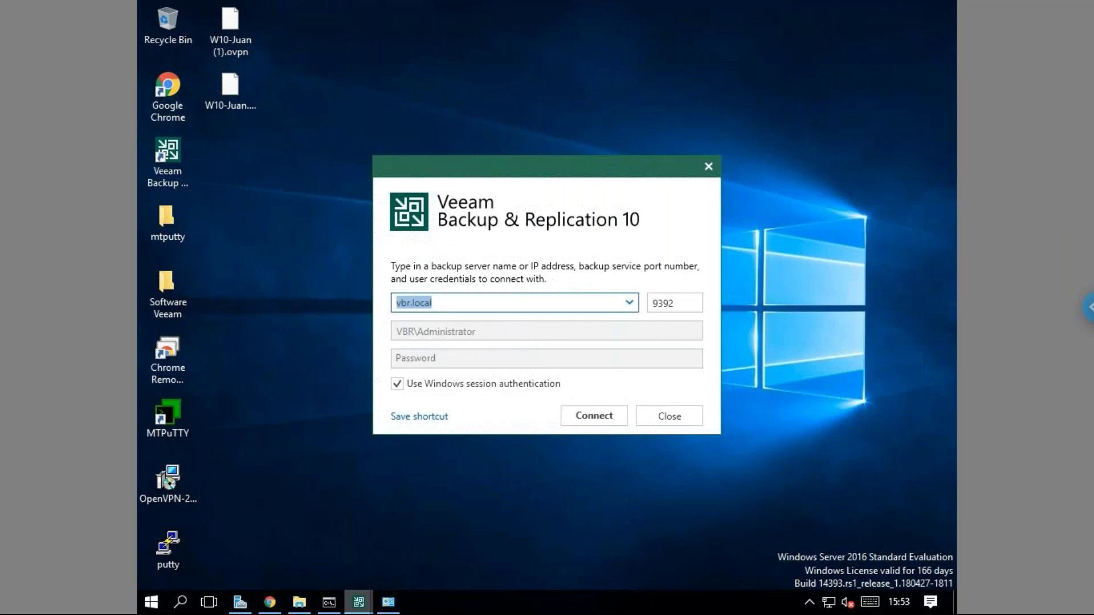
{"action": "left_click", "coordinate": [448, 303]}
{"action": "left_click", "coordinate": [672, 307]}
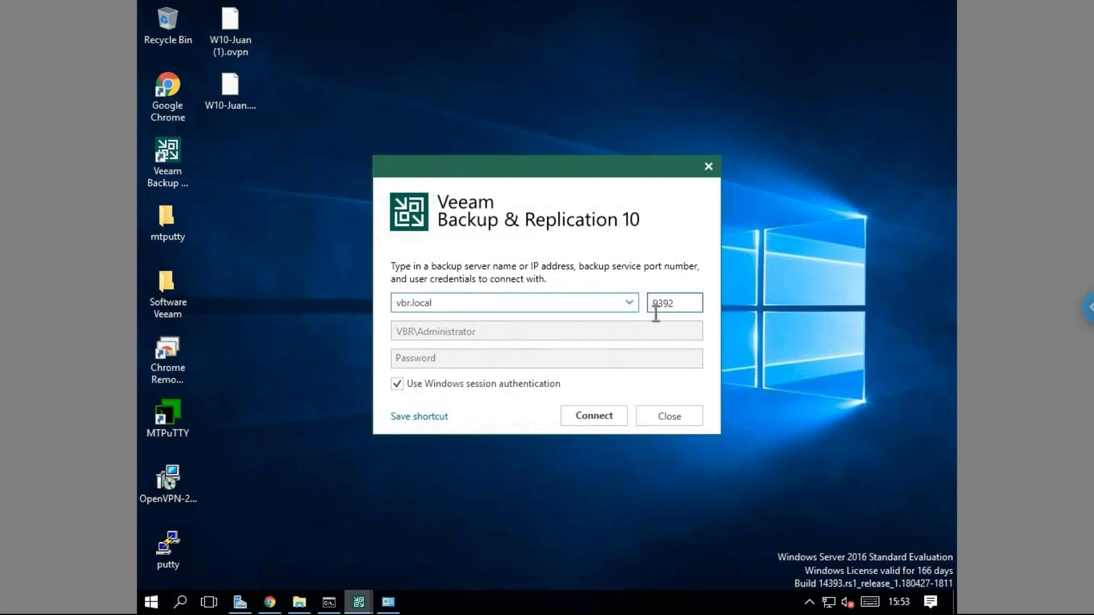
{"action": "left_click", "coordinate": [710, 168]}
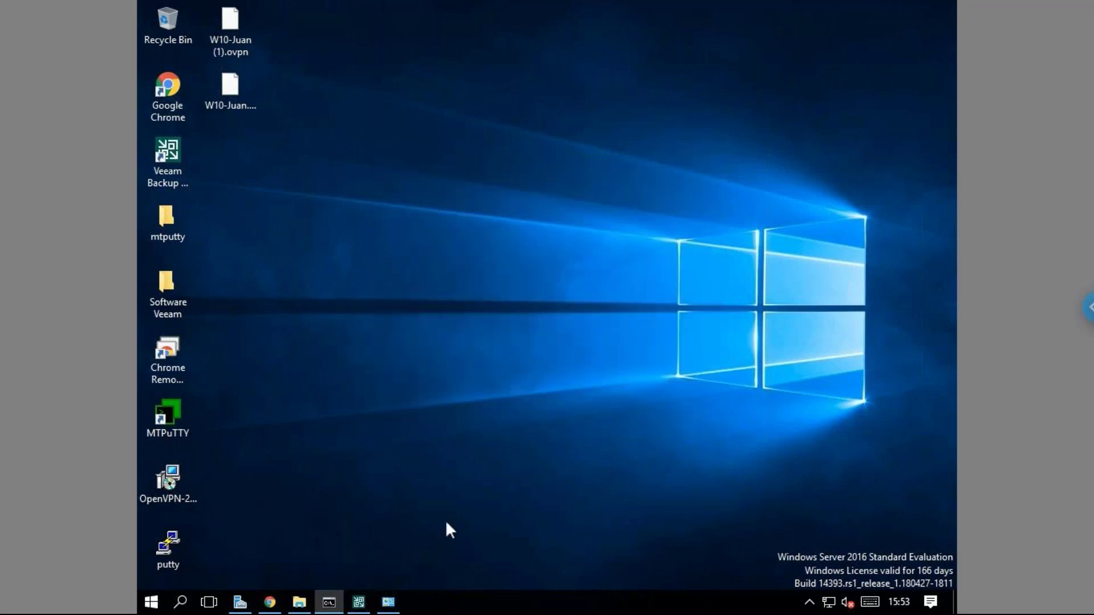
Restore the Veeam console and show the Inventory view listing host 192.168.10.240.
{"action": "left_click", "coordinate": [370, 600]}
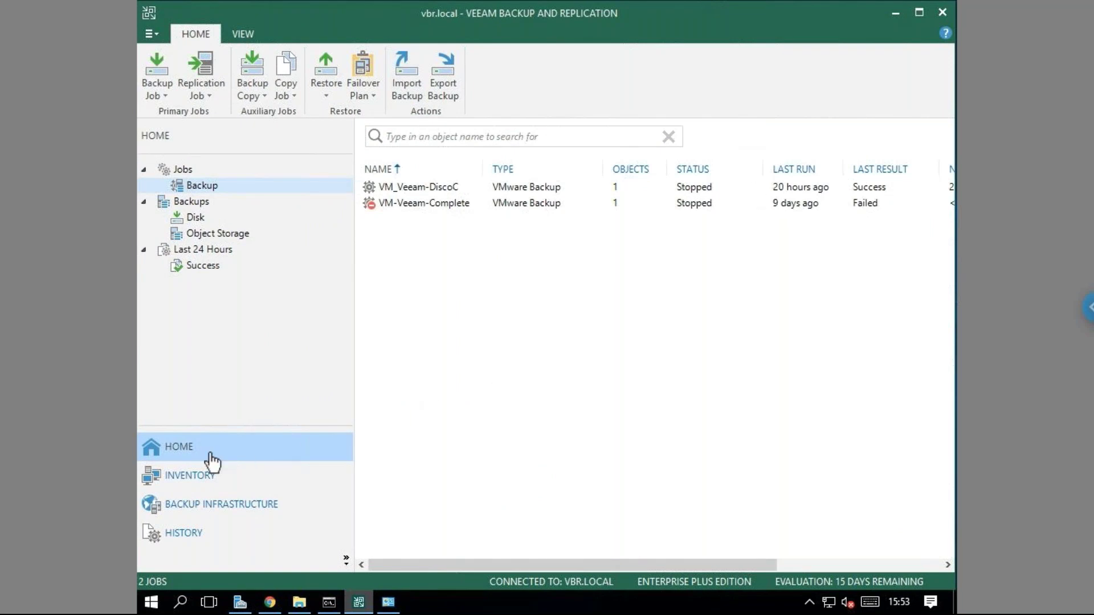
{"action": "left_click", "coordinate": [188, 479]}
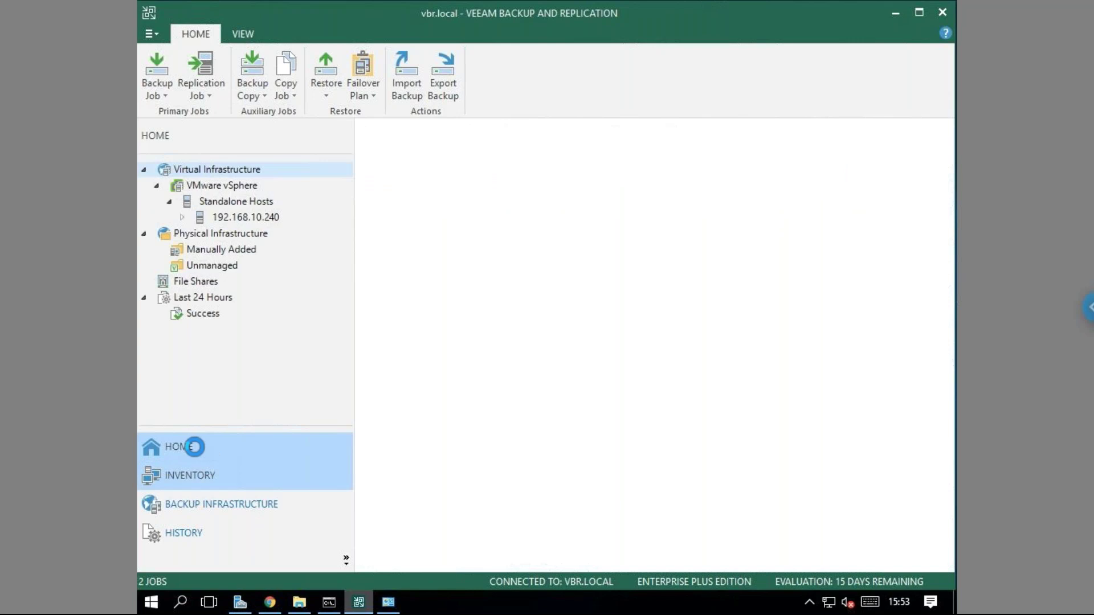
{"action": "left_click", "coordinate": [194, 446]}
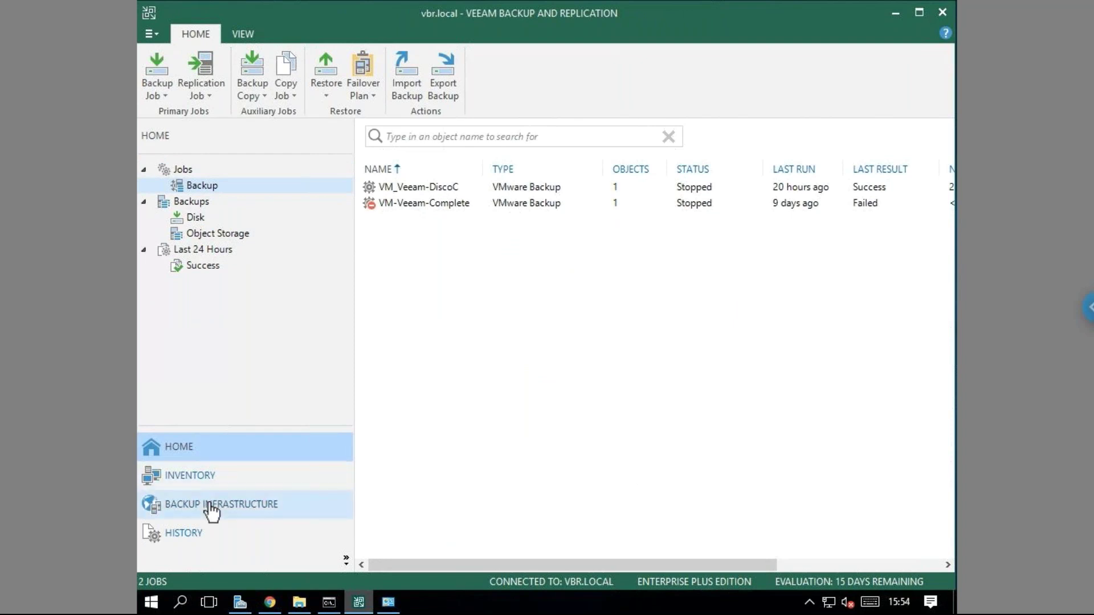
{"action": "left_click", "coordinate": [193, 477]}
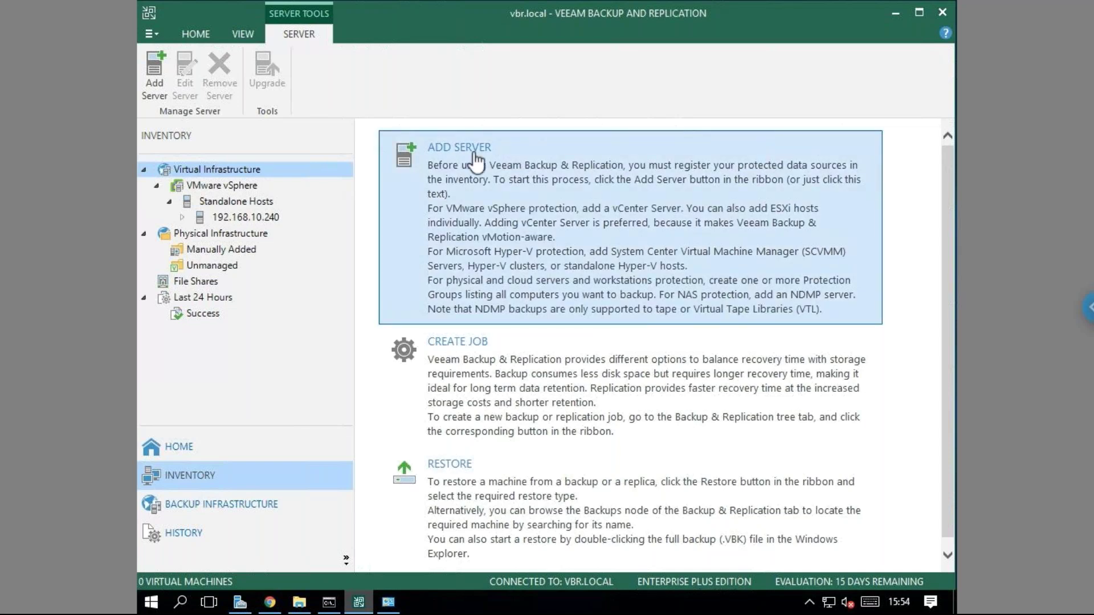
Add a VMware vSphere host with address 192.168.10.240 and proceed to the Credentials step.
{"action": "left_click", "coordinate": [620, 280]}
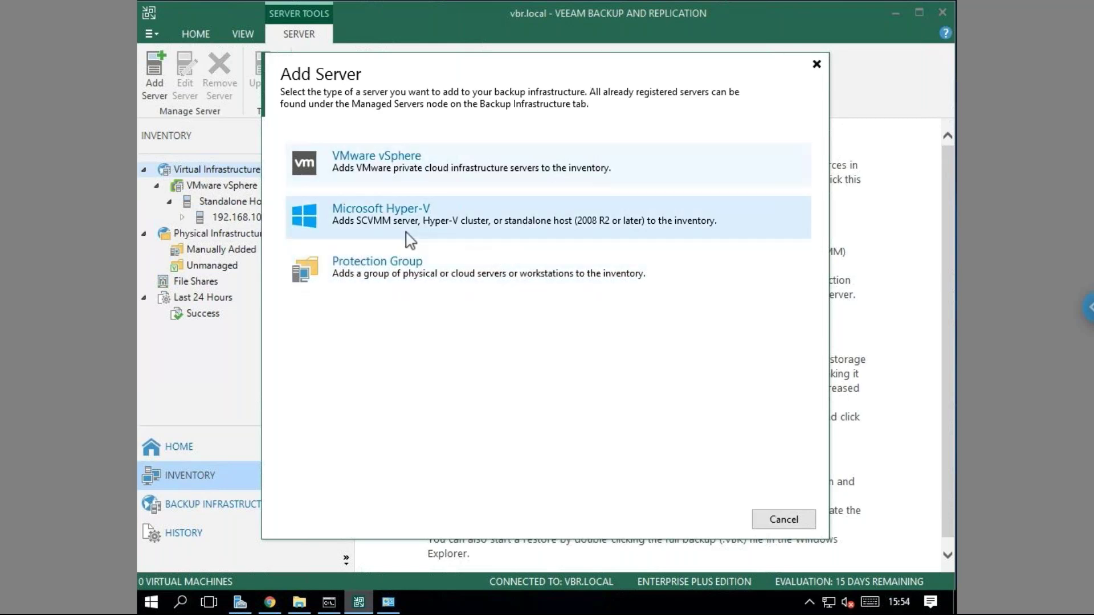
{"action": "left_click", "coordinate": [417, 171]}
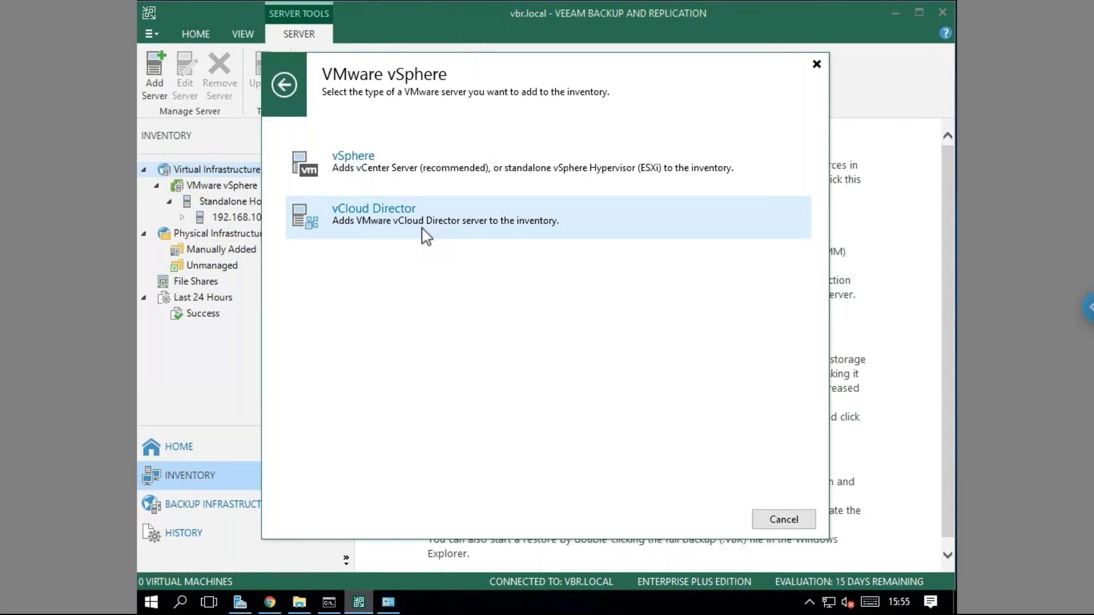
{"action": "left_click", "coordinate": [365, 156]}
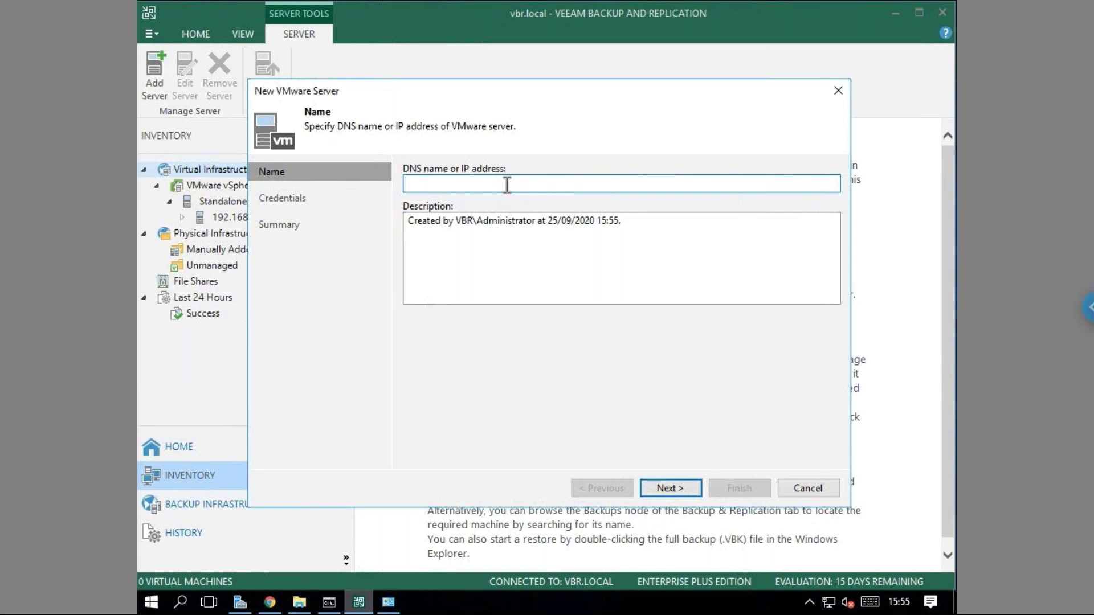
{"action": "left_click_drag", "start_coordinate": [472, 102], "coordinate": [539, 108]}
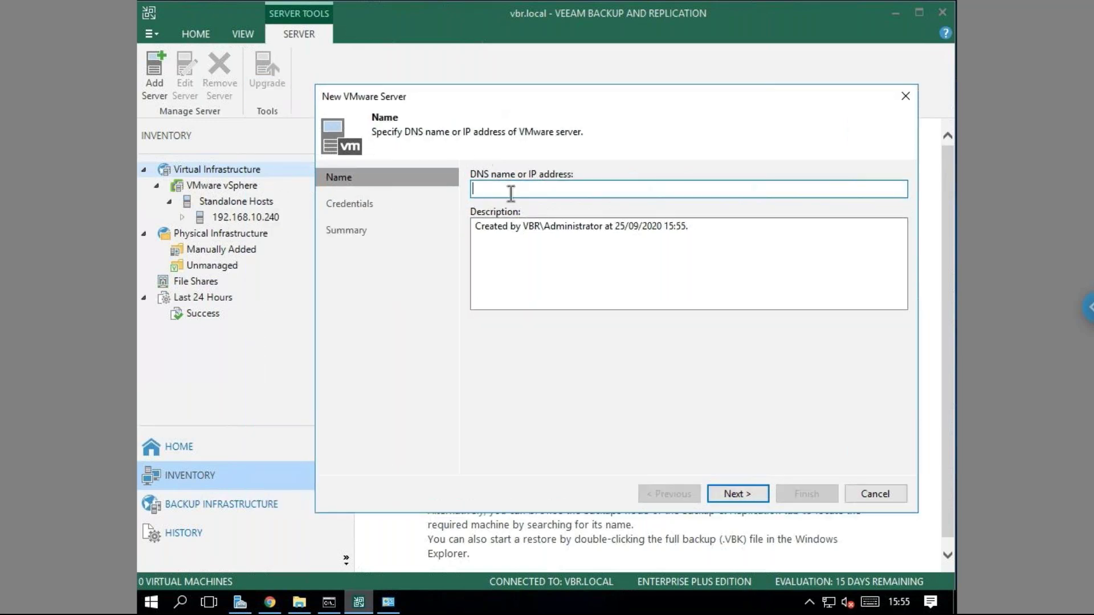
{"action": "type", "text": "10.240"}
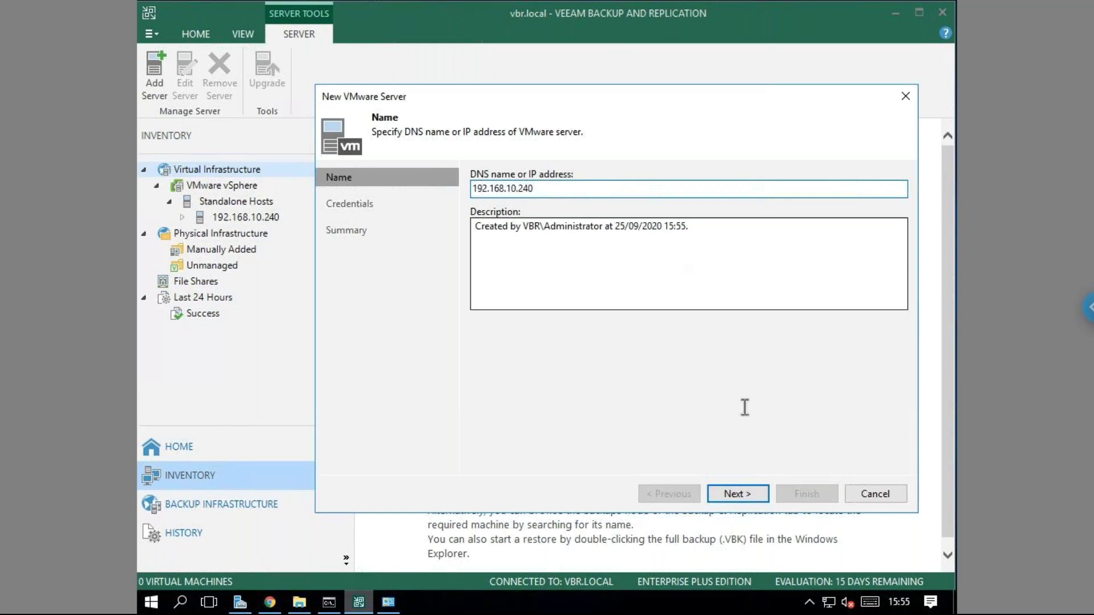
{"action": "left_click", "coordinate": [745, 498]}
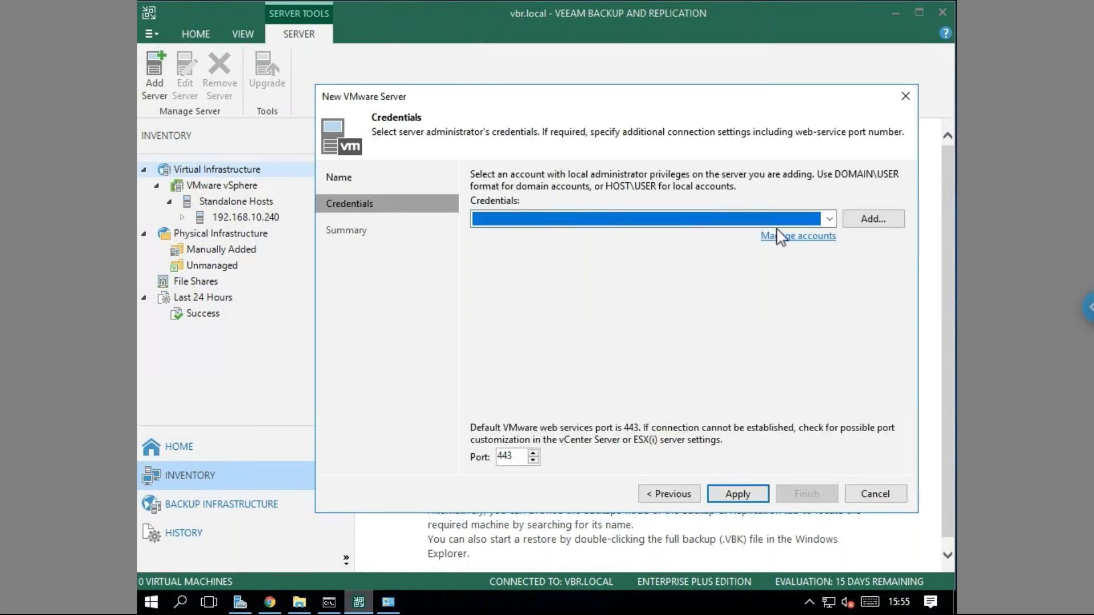
Drop a new credential entry and select the saved root account for the host.
{"action": "left_click", "coordinate": [830, 219]}
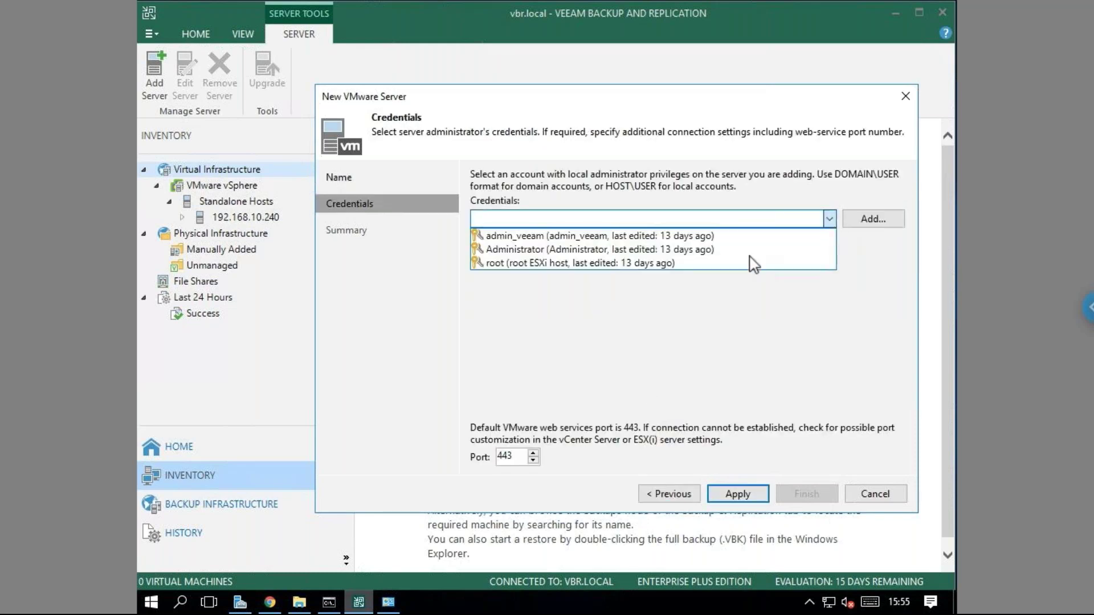
{"action": "left_click", "coordinate": [765, 317]}
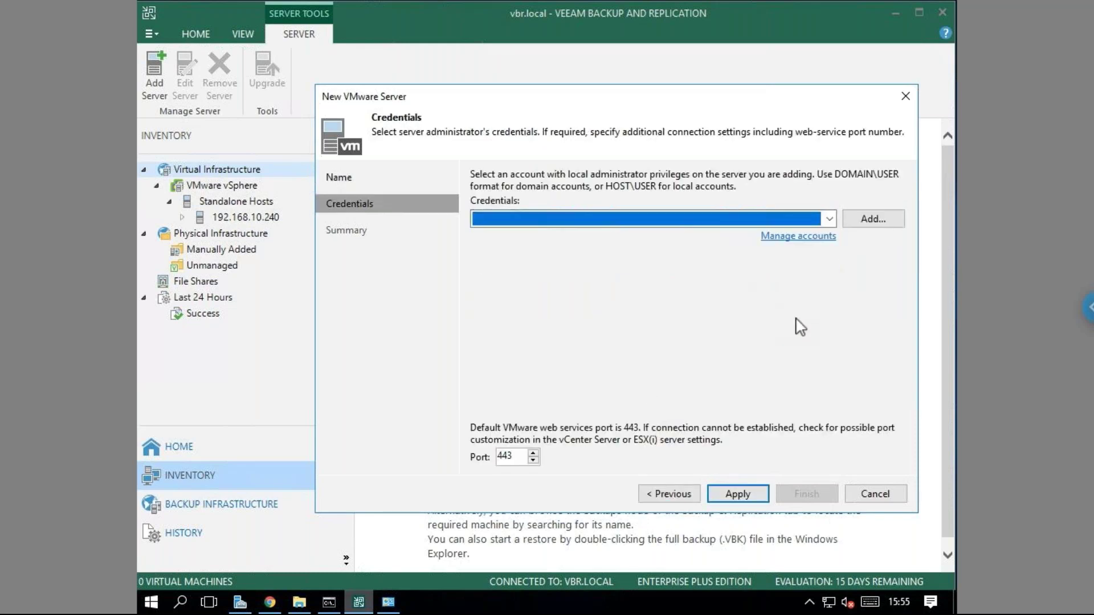
{"action": "left_click", "coordinate": [855, 224]}
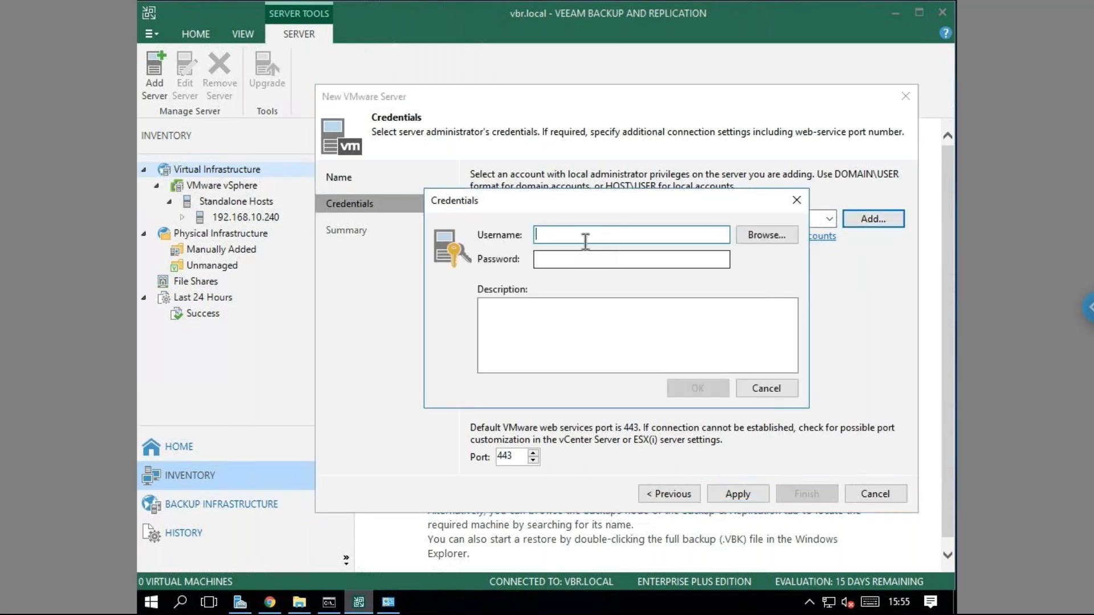
{"action": "type", "text": "root"}
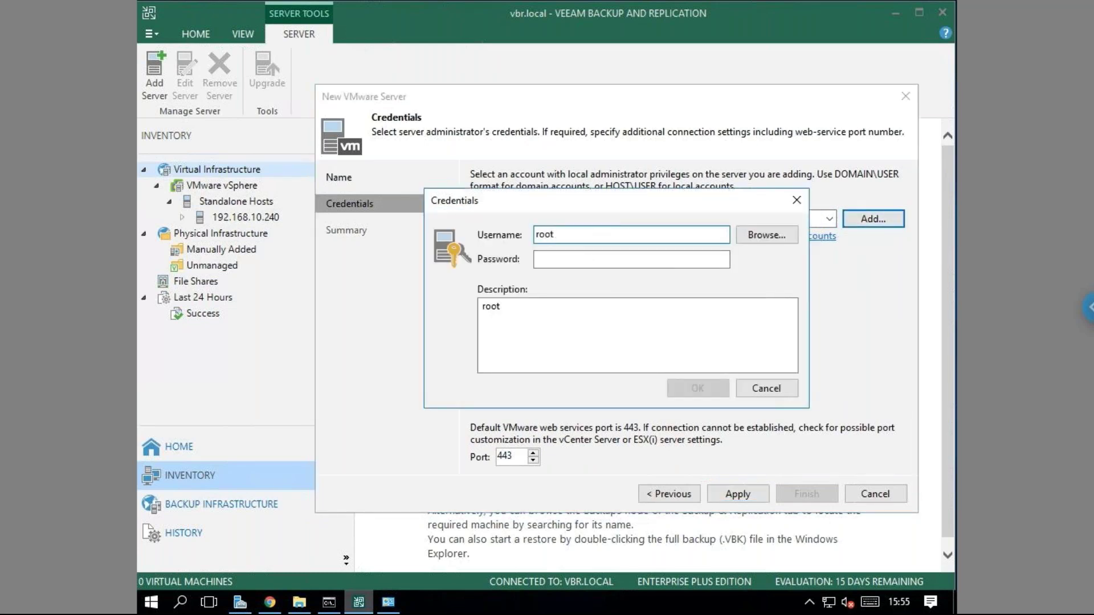
{"action": "left_click", "coordinate": [575, 261]}
{"action": "type", "text": "•••••••••"}
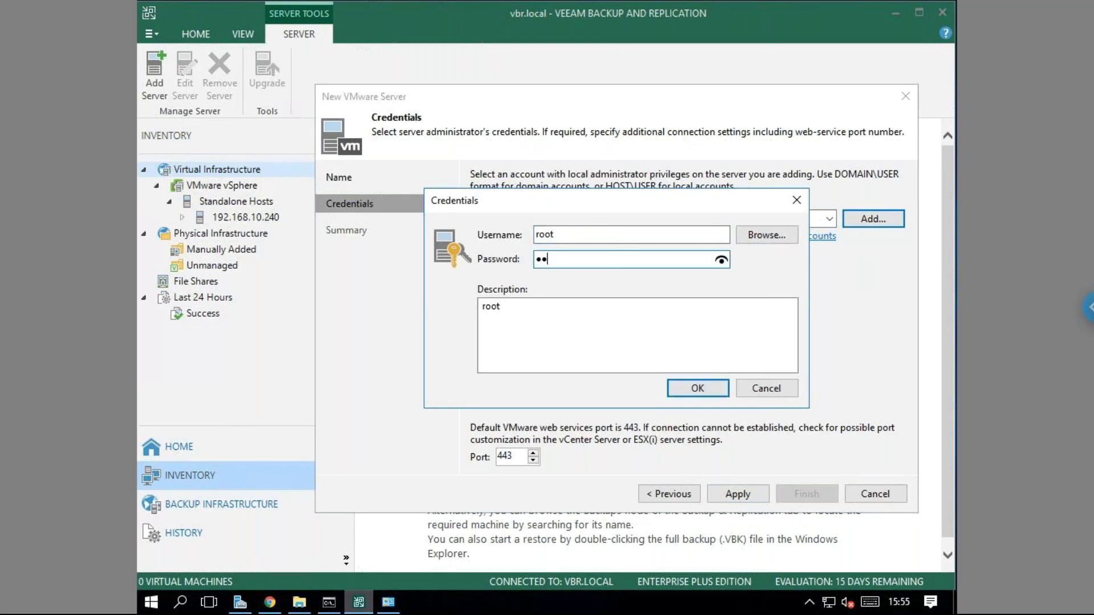
{"action": "left_click", "coordinate": [787, 387]}
{"action": "left_click", "coordinate": [830, 219]}
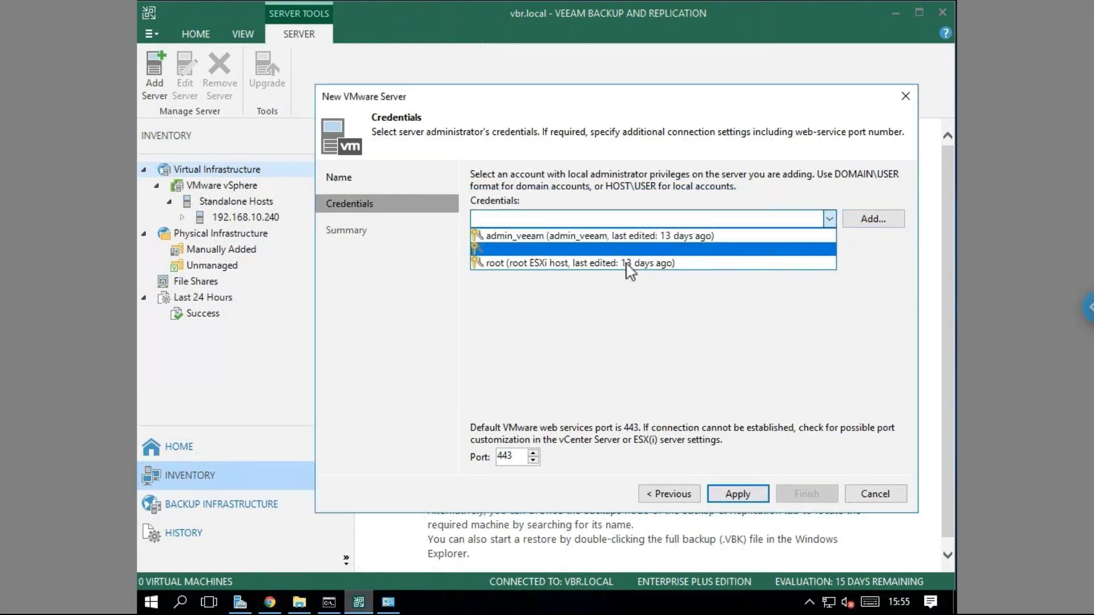
{"action": "left_click", "coordinate": [703, 324]}
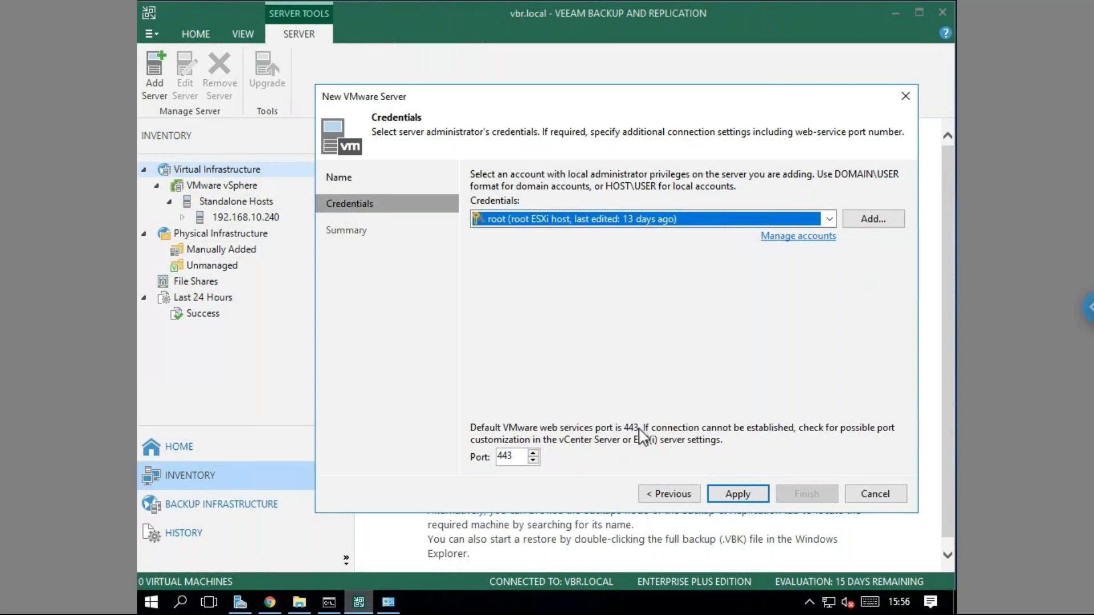
Apply the credentials, decline the untrusted certificate, and cancel the wizard without changes.
{"action": "left_click", "coordinate": [739, 493]}
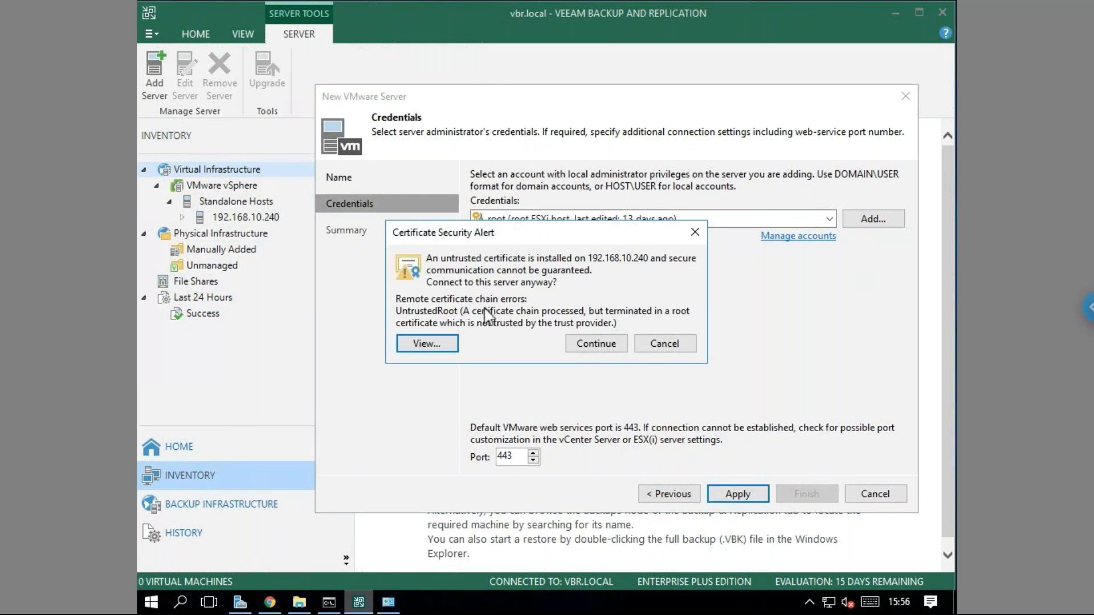
{"action": "left_click", "coordinate": [685, 344]}
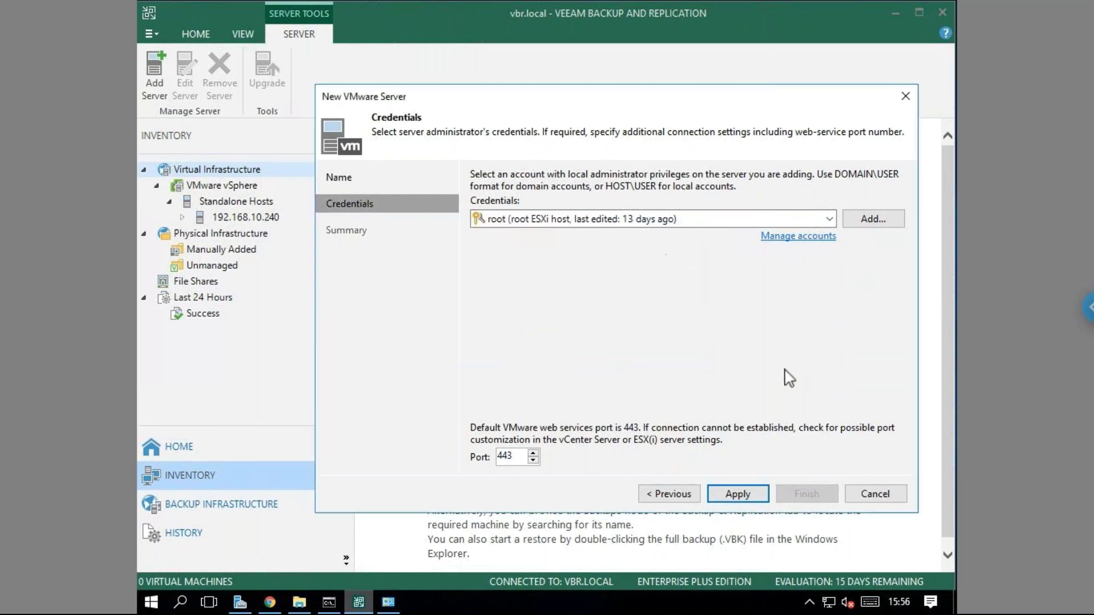
{"action": "left_click", "coordinate": [880, 499]}
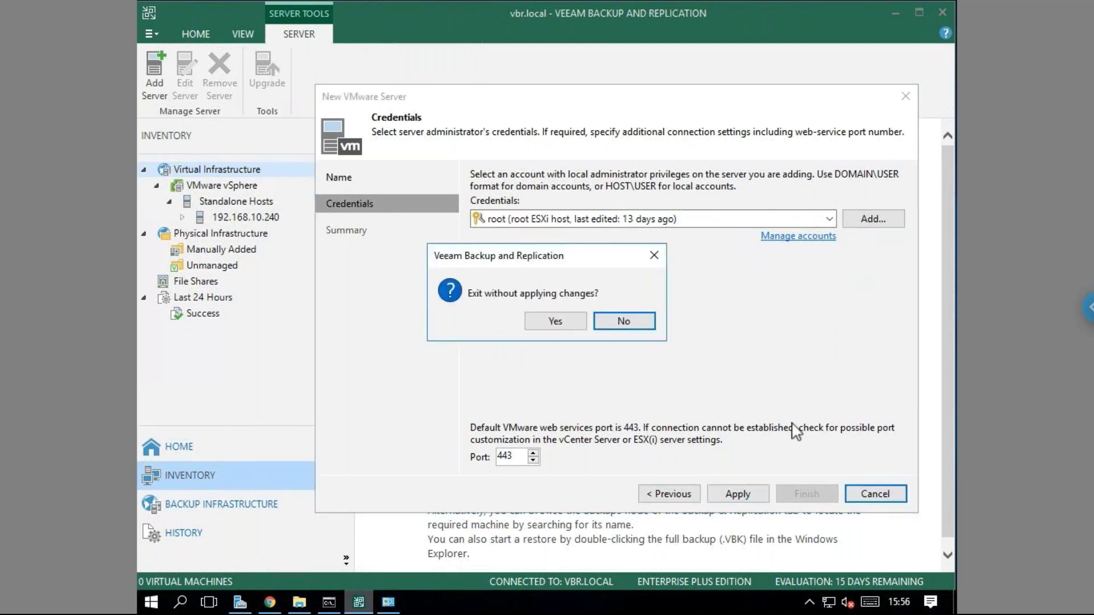
{"action": "left_click", "coordinate": [555, 321]}
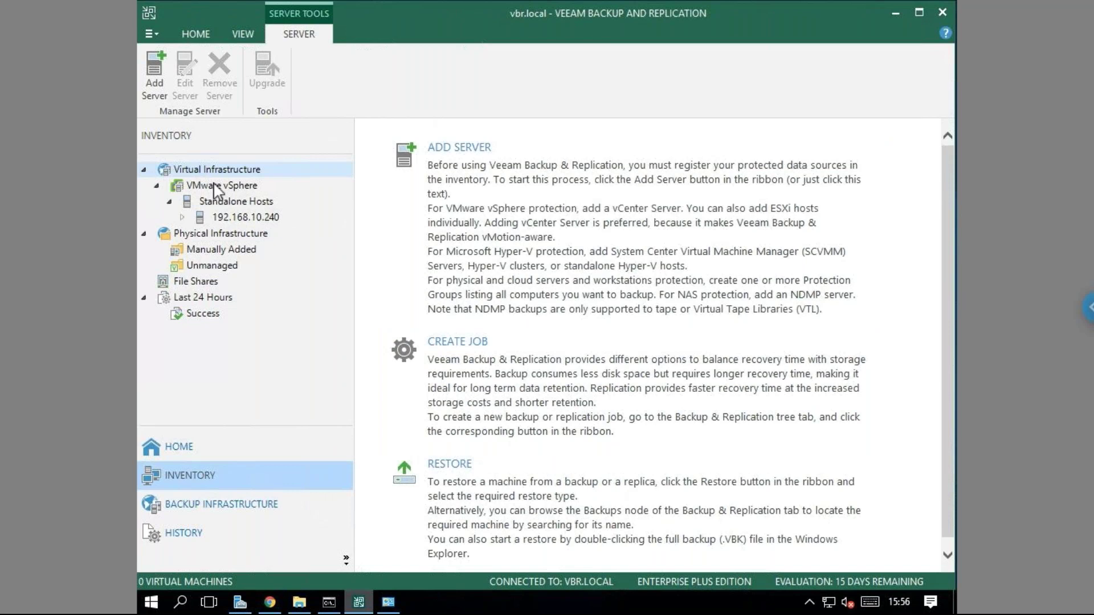
List the three VMs on standalone host 192.168.10.240, then bring the ESXi web client forward.
{"action": "left_click", "coordinate": [223, 185]}
{"action": "left_click", "coordinate": [240, 204]}
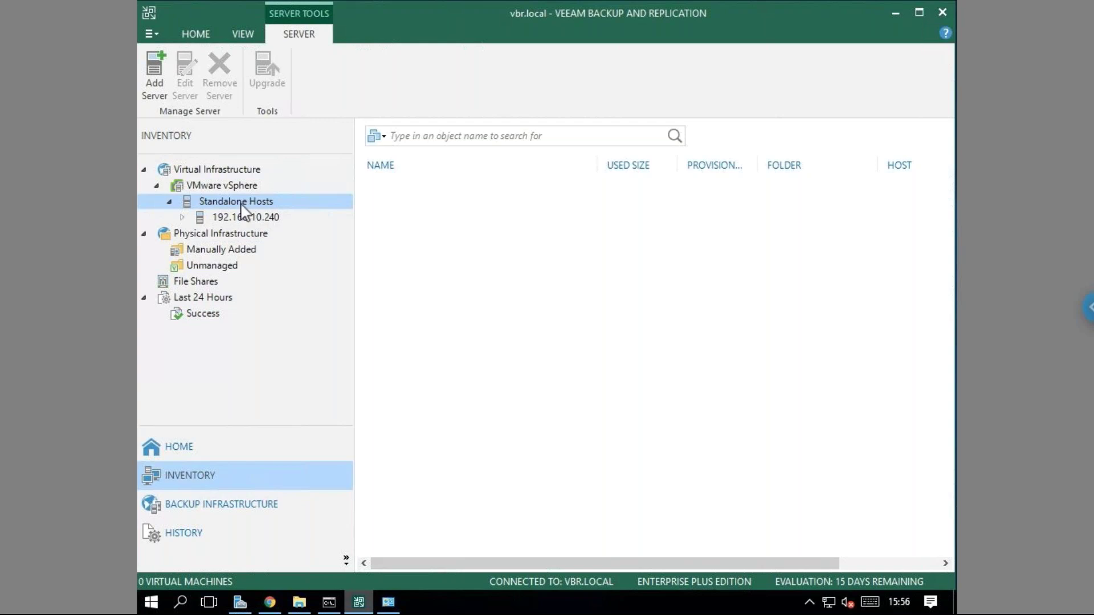
{"action": "left_click", "coordinate": [181, 217]}
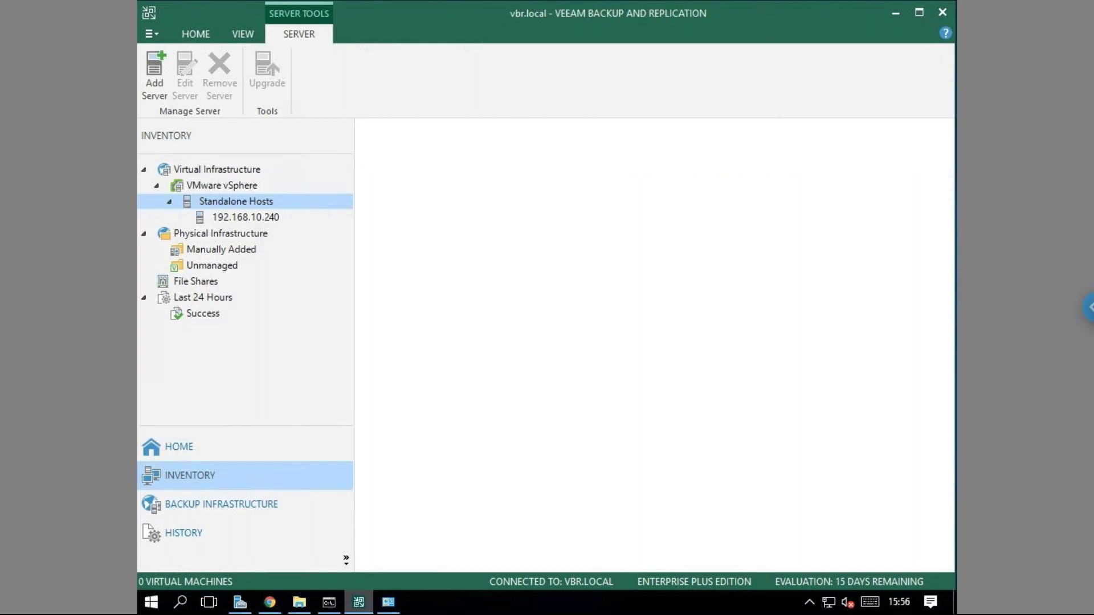
{"action": "left_click", "coordinate": [243, 218]}
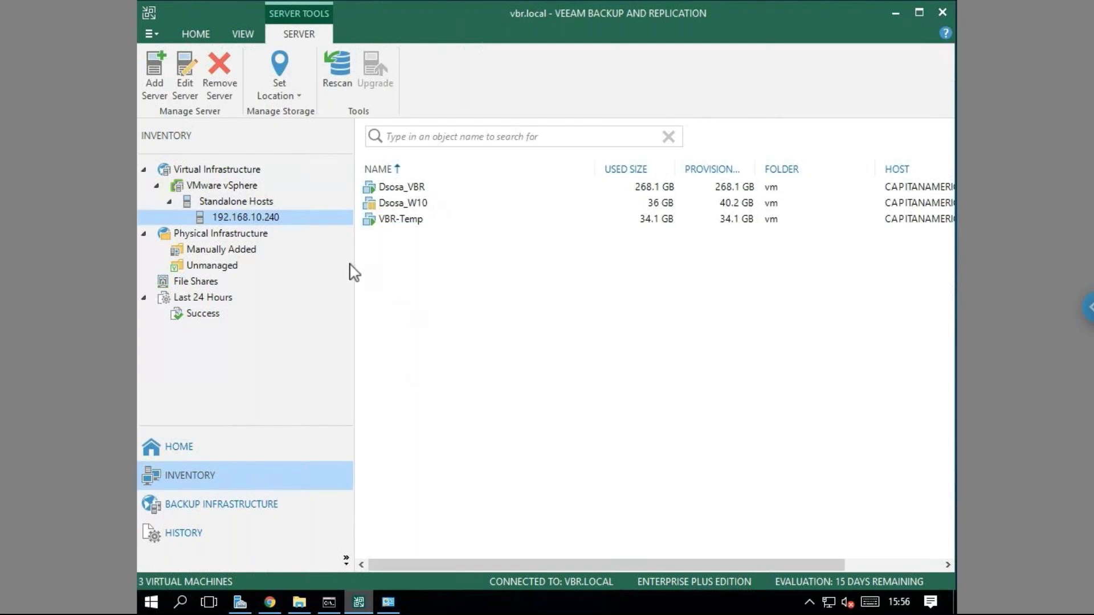
{"action": "left_click", "coordinate": [272, 604]}
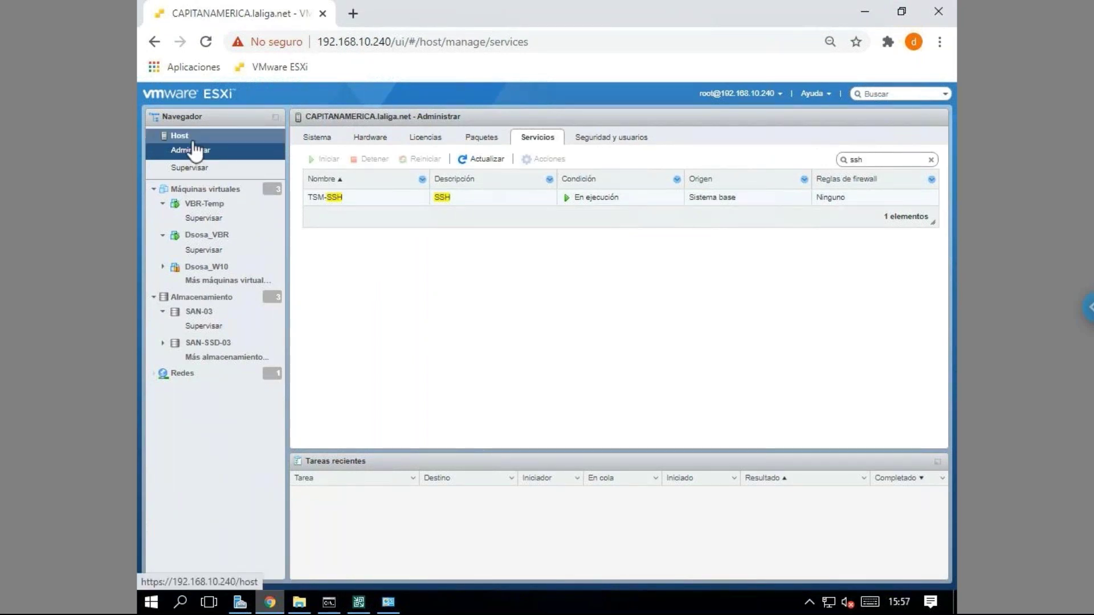
View the ESXi host's virtual machines page, then minimize Chrome to return to Veeam.
{"action": "left_click", "coordinate": [203, 189]}
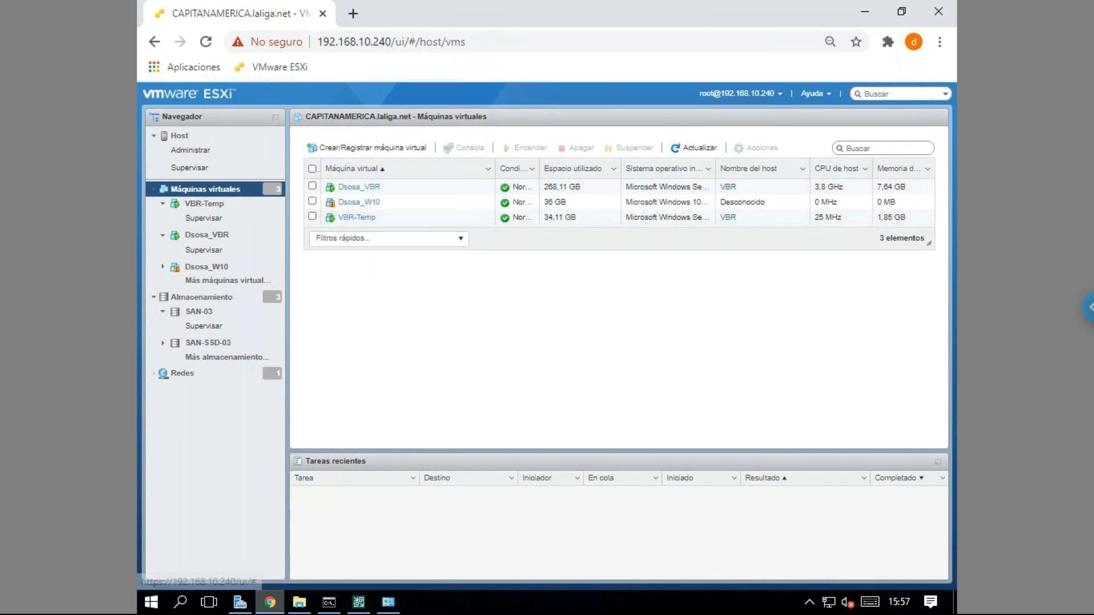
{"action": "left_click", "coordinate": [864, 11]}
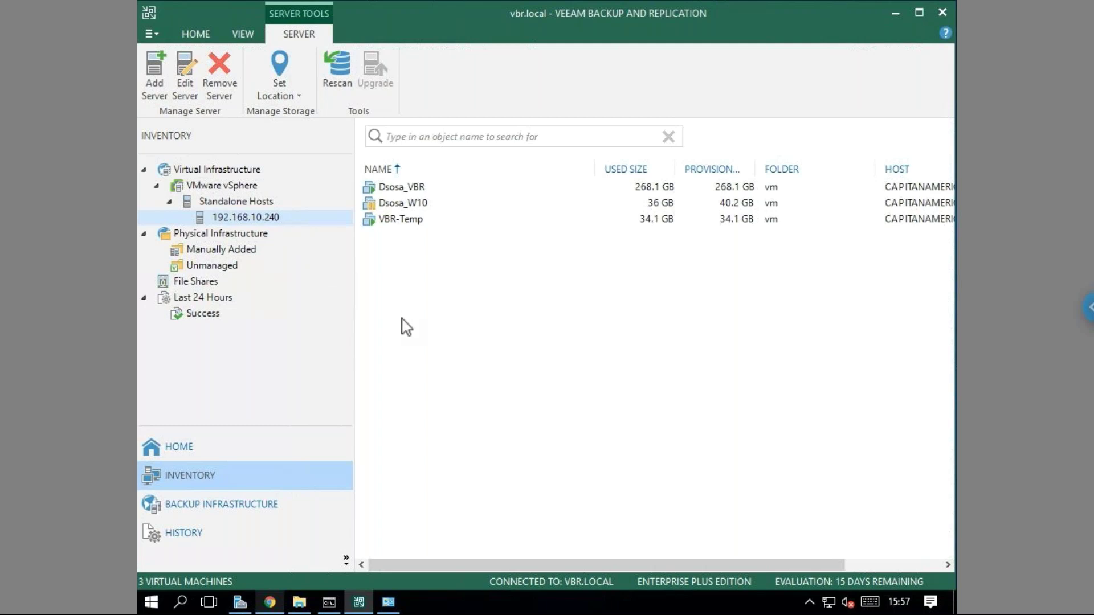
Show Backup Infrastructure's Backup Repositories list and select Default Backup Repository (C:\Backup).
{"action": "left_click", "coordinate": [269, 512]}
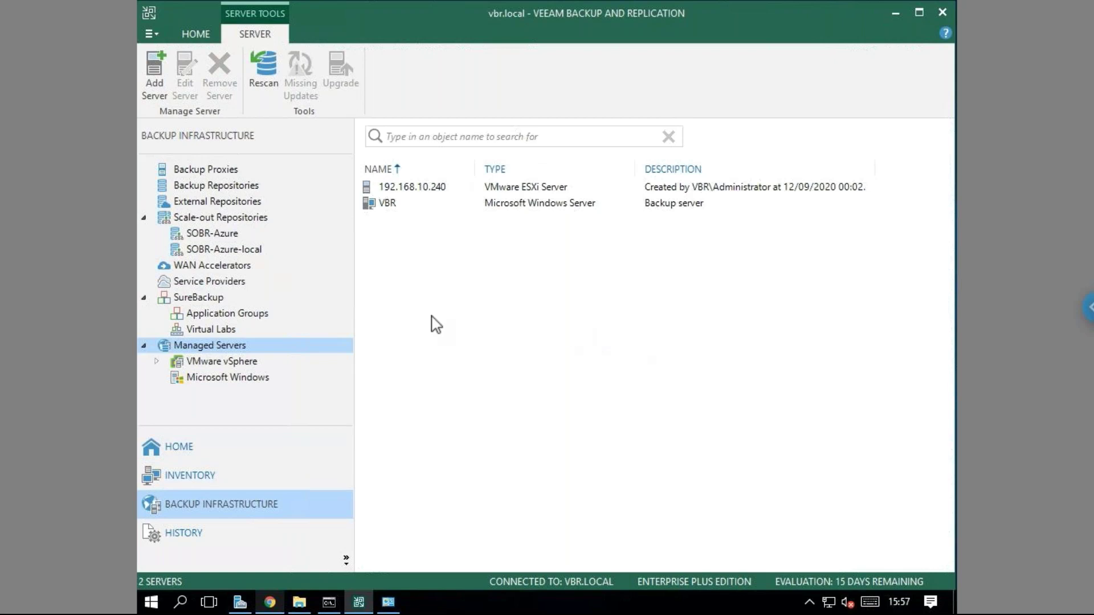
{"action": "left_click", "coordinate": [240, 171]}
{"action": "left_click", "coordinate": [264, 186]}
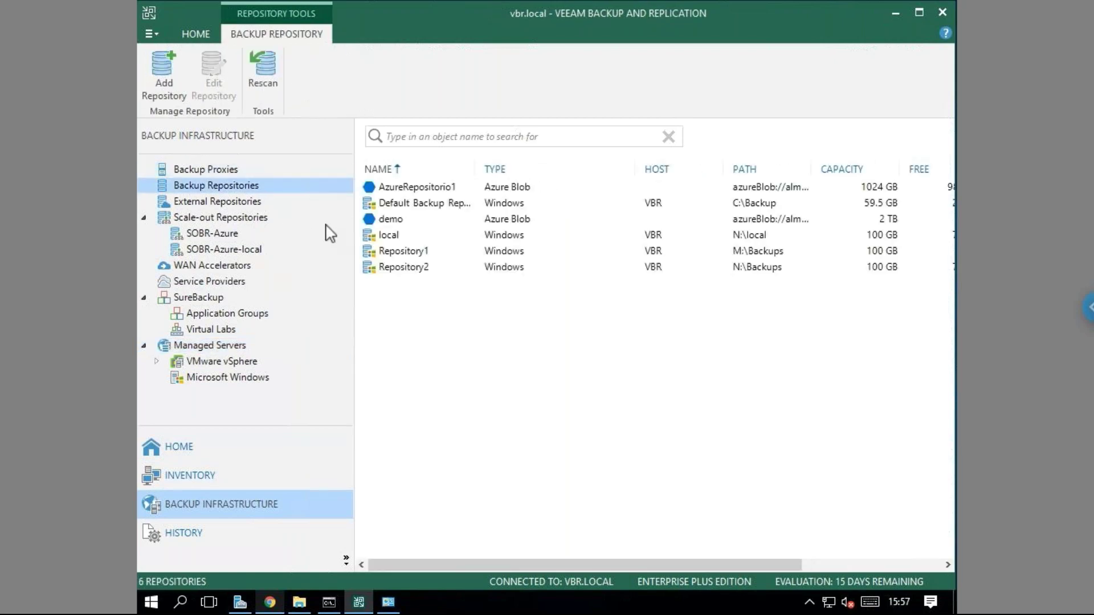
{"action": "left_click", "coordinate": [229, 171]}
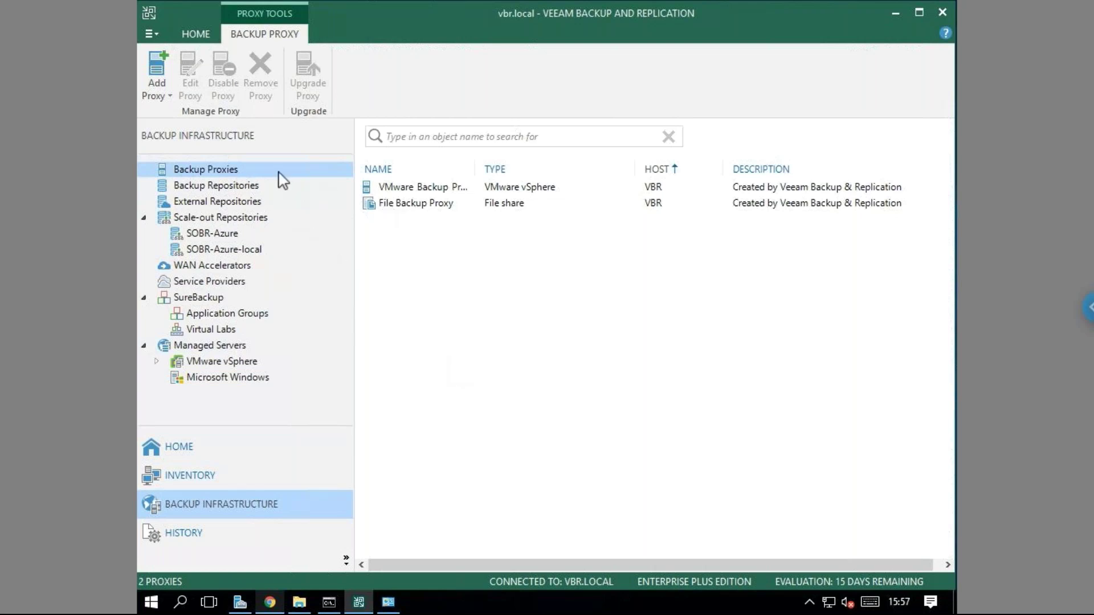
{"action": "left_click", "coordinate": [263, 190]}
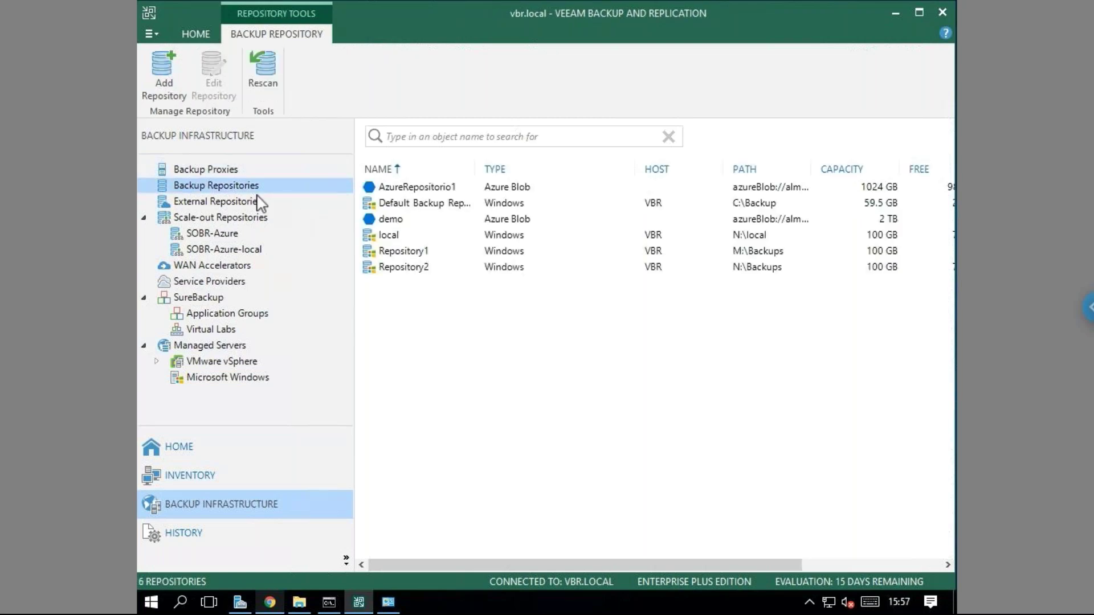
{"action": "left_click", "coordinate": [429, 213]}
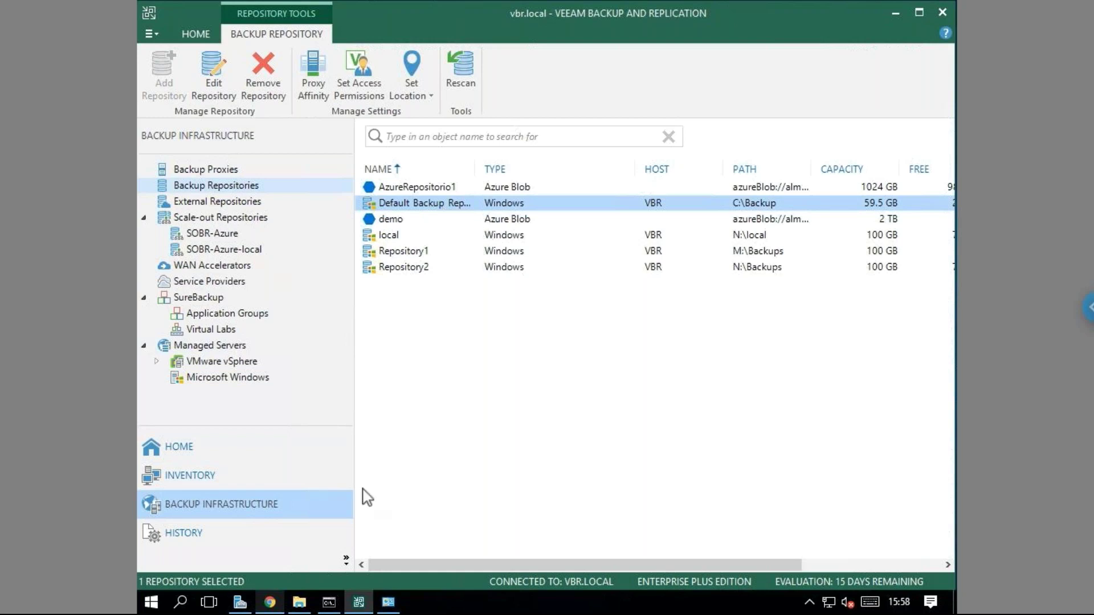
{"action": "left_click", "coordinate": [299, 604]}
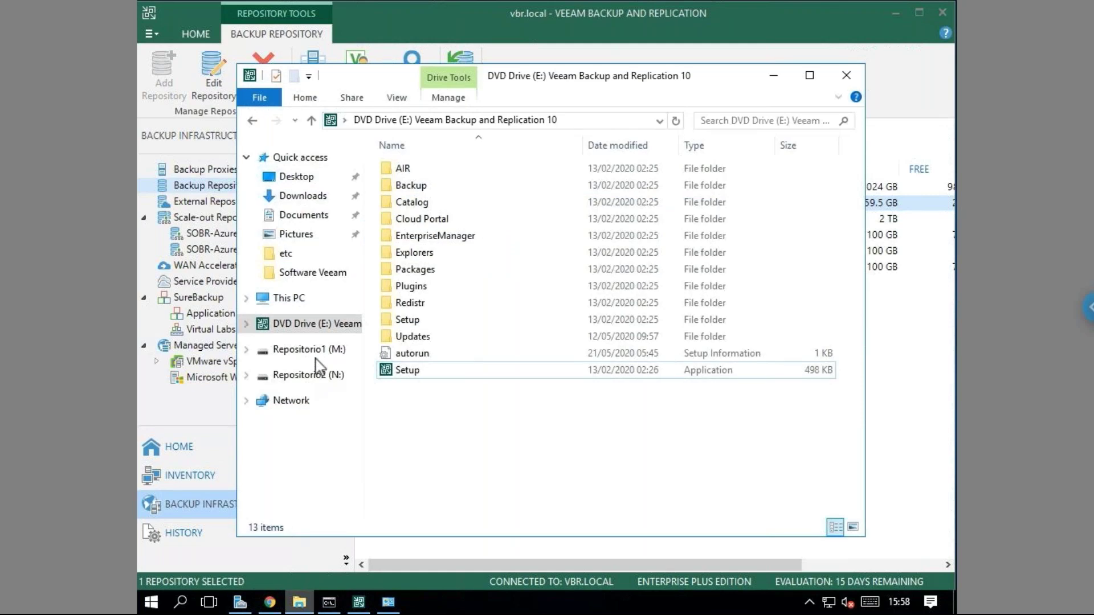
{"action": "left_click", "coordinate": [295, 304]}
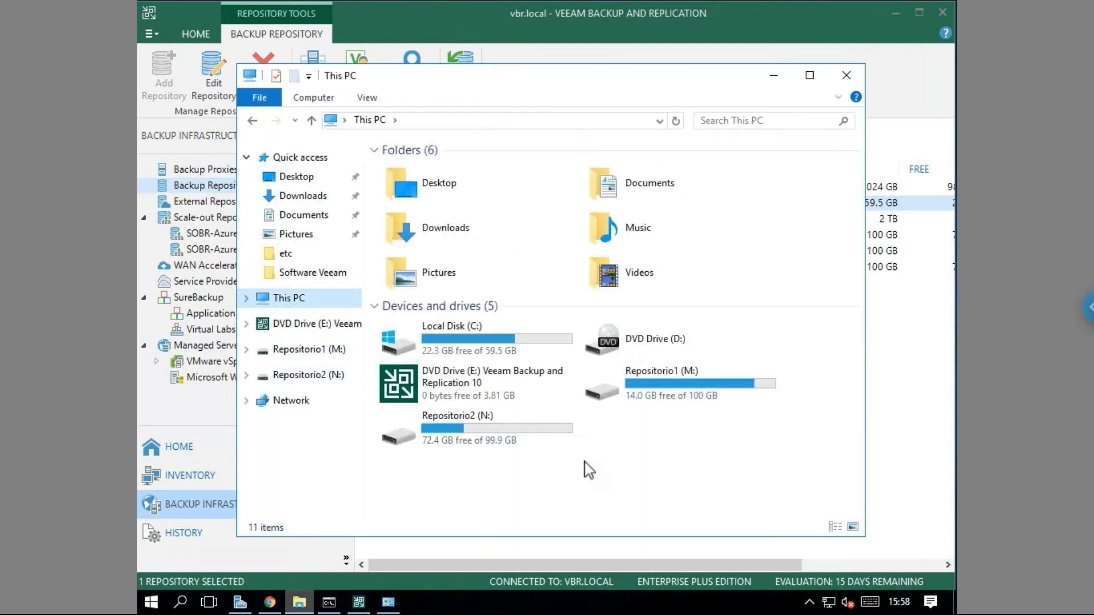
{"action": "left_click", "coordinate": [471, 328]}
{"action": "double_click", "coordinate": [472, 329]}
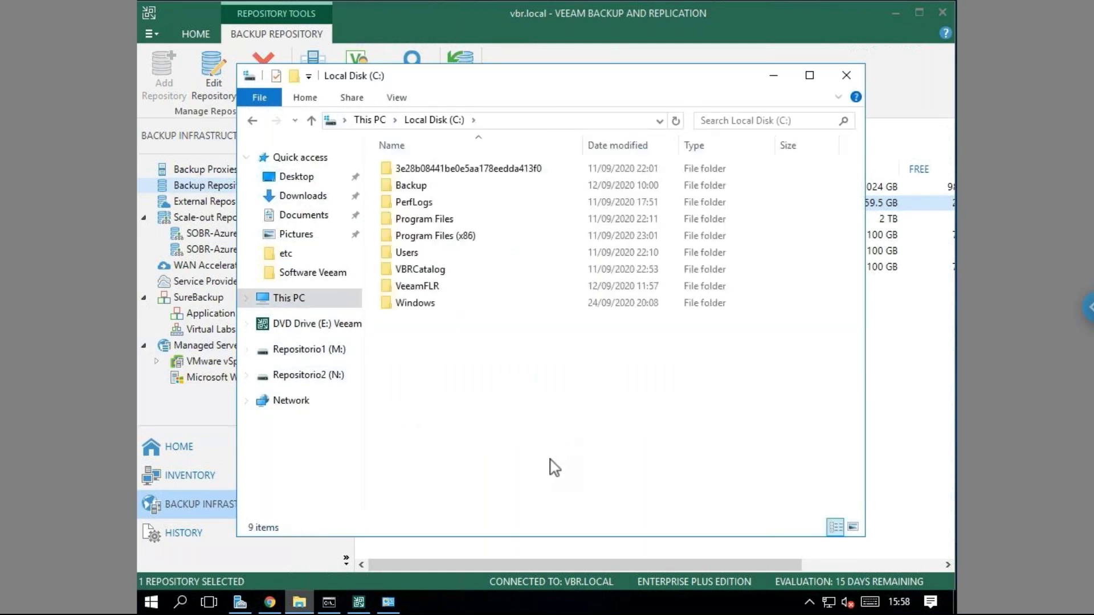
{"action": "left_click", "coordinate": [430, 189]}
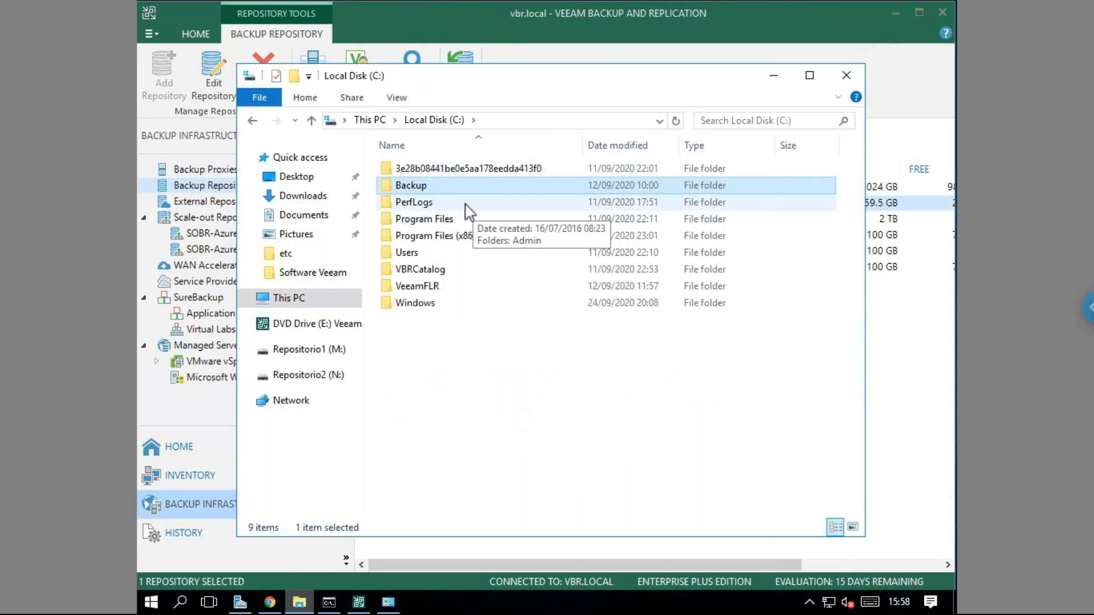
{"action": "double_click", "coordinate": [434, 189]}
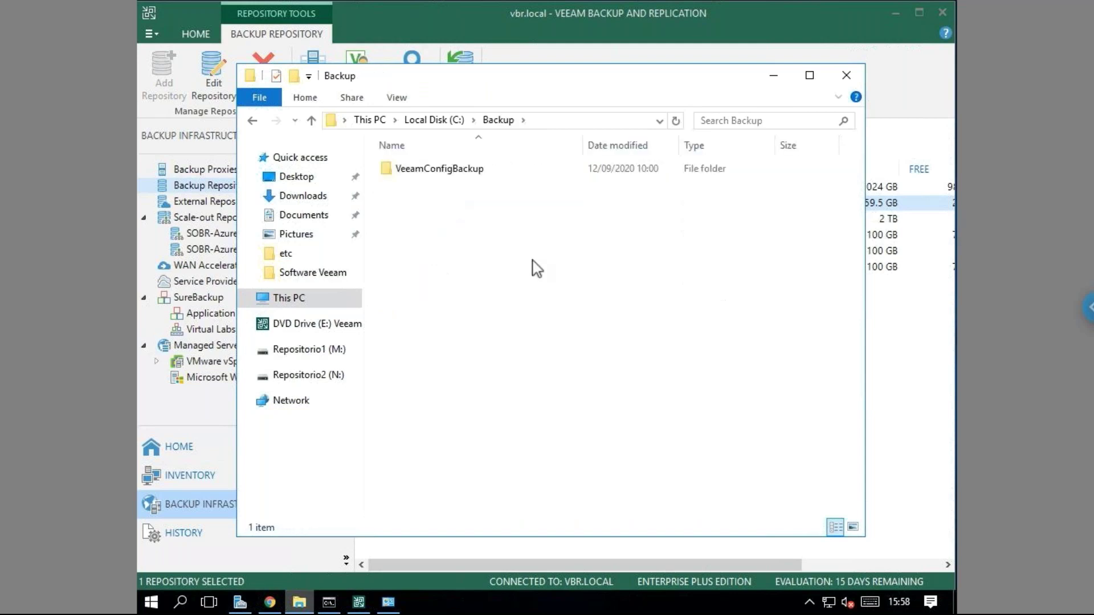
{"action": "left_click", "coordinate": [779, 78]}
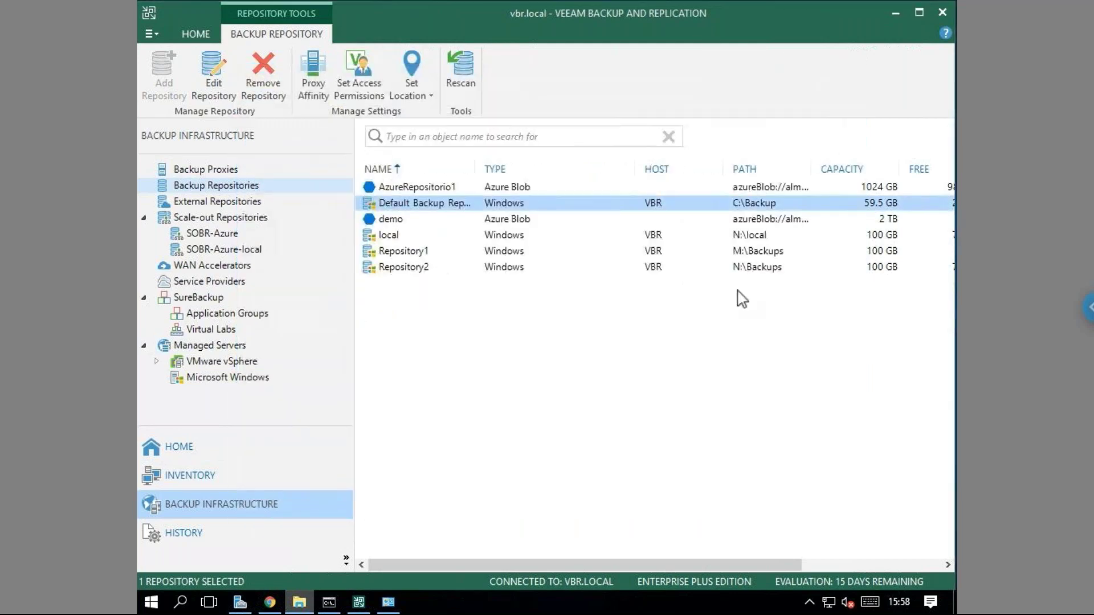
Open Default Backup Repository properties at the Server step, then bring Network and Sharing Center forward.
{"action": "right_click", "coordinate": [444, 212]}
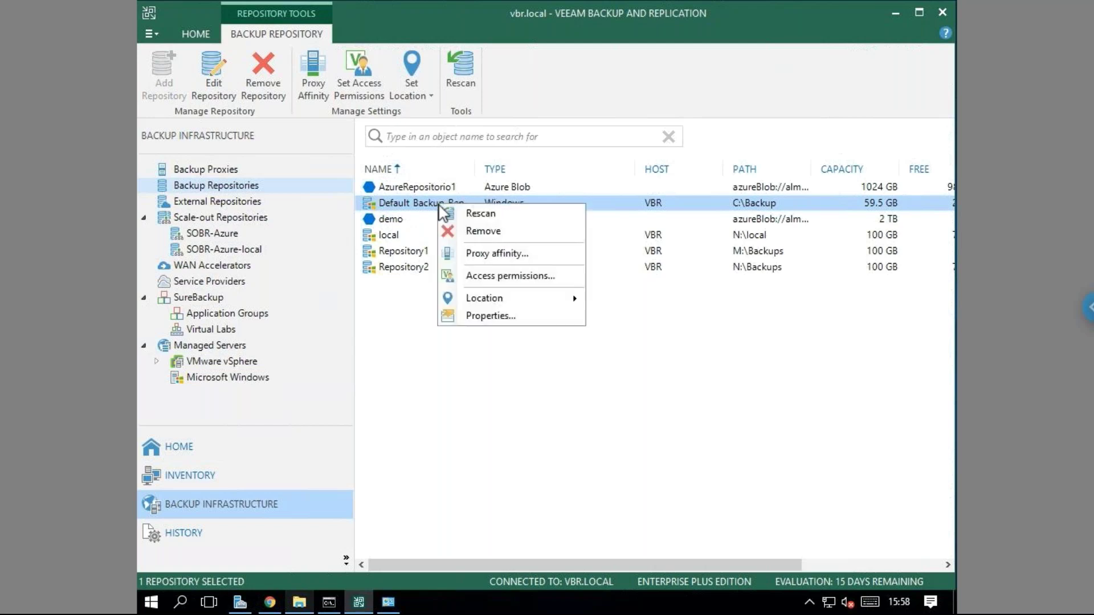
{"action": "left_click", "coordinate": [489, 315]}
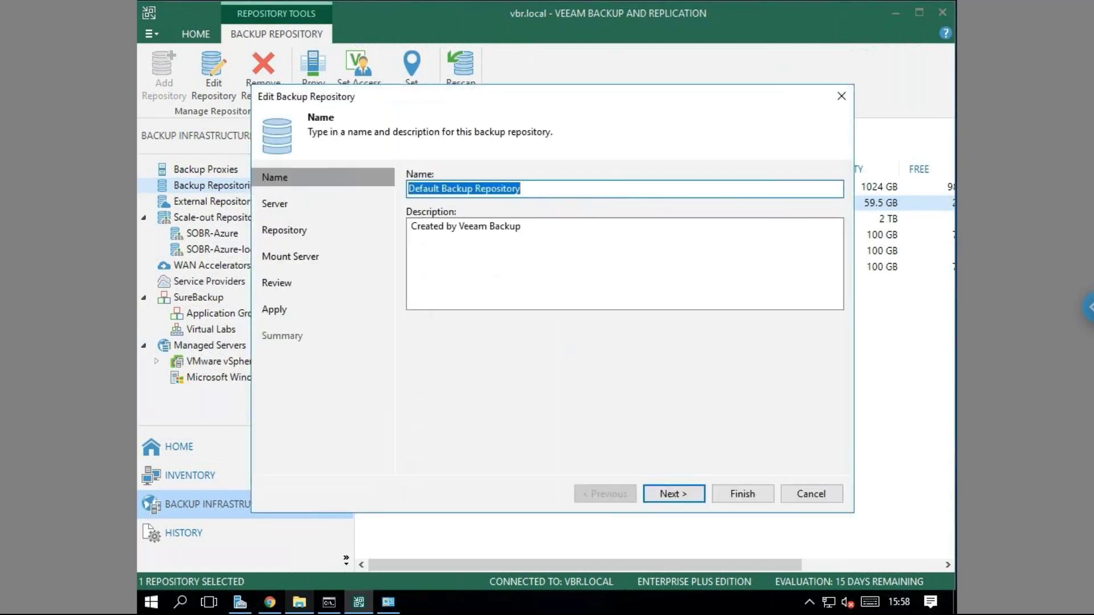
{"action": "left_click", "coordinate": [683, 496]}
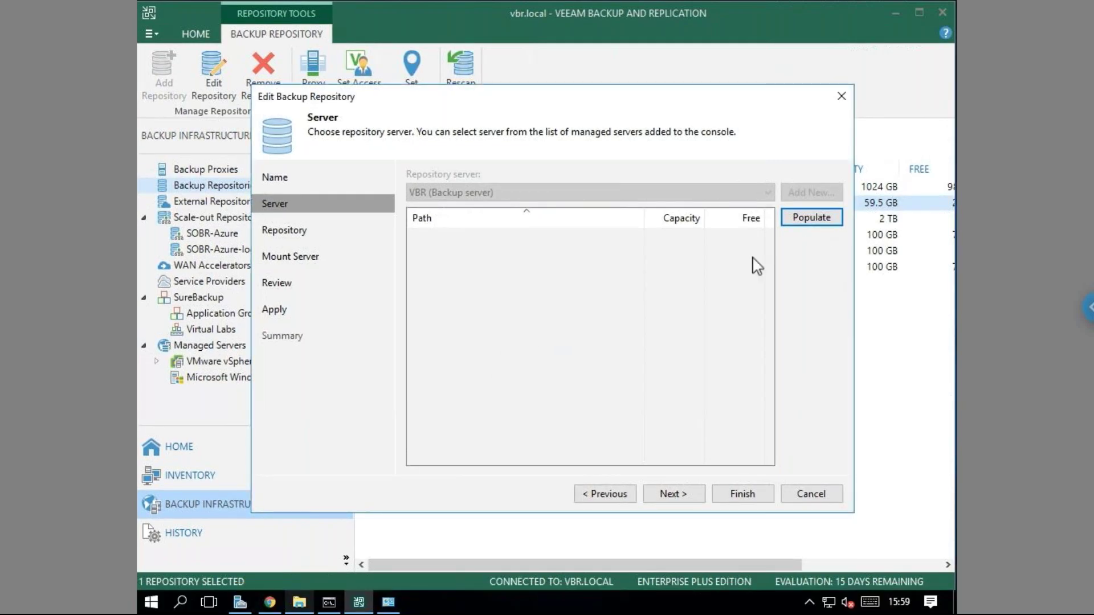
{"action": "left_click", "coordinate": [388, 602]}
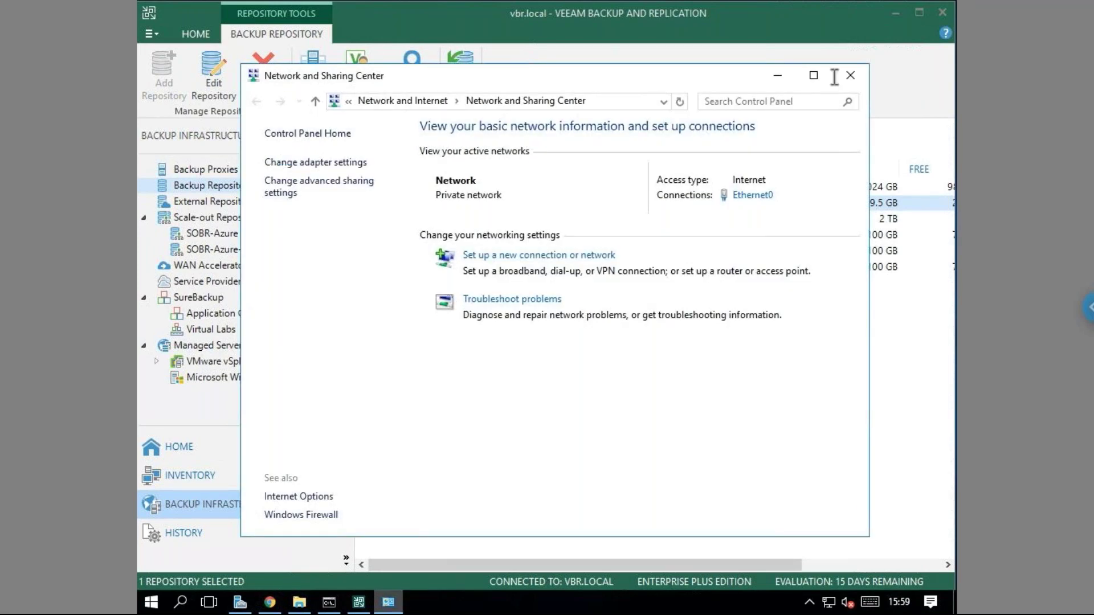
Close Network and Sharing Center, revealing the repository wizard's Server step using VBR.
{"action": "left_click", "coordinate": [850, 76]}
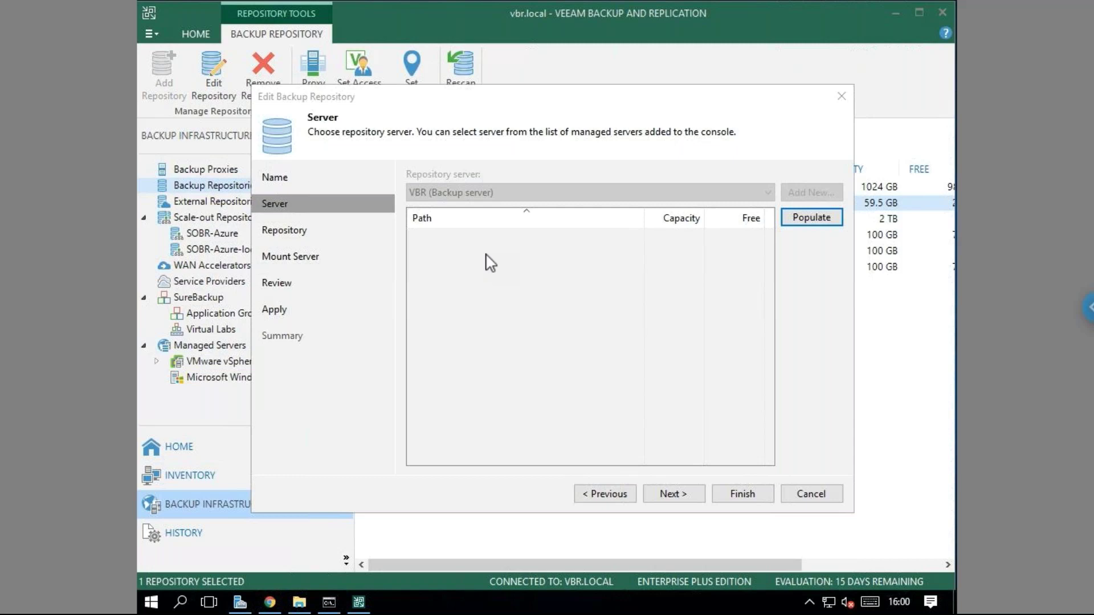
Advance the Edit Backup Repository wizard to the Repository page showing C:\Backup and 4 tasks.
{"action": "left_click", "coordinate": [689, 501]}
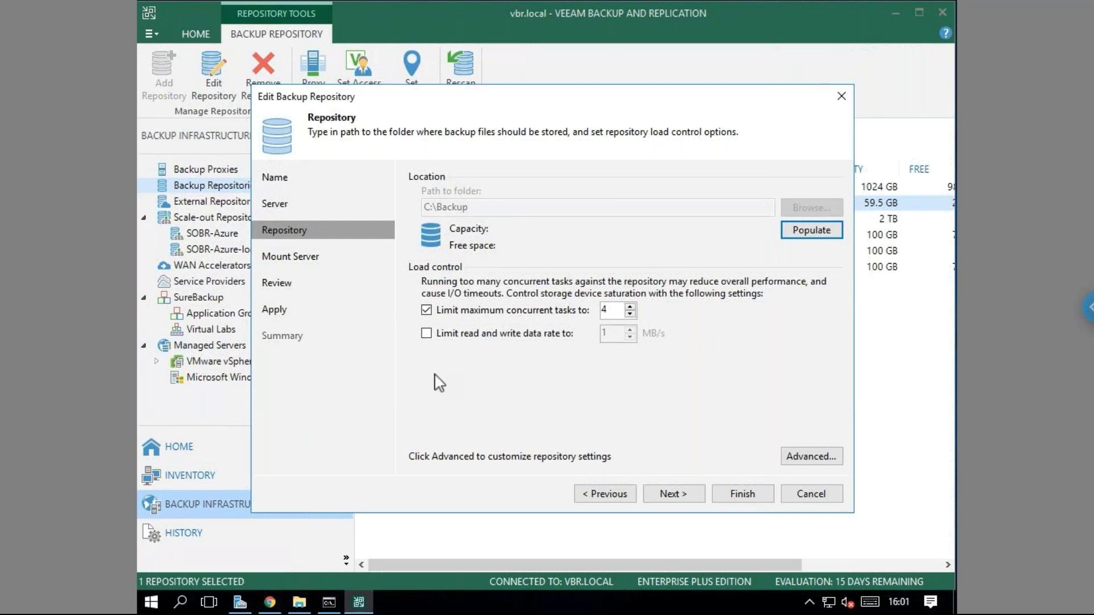
{"action": "left_click", "coordinate": [298, 605]}
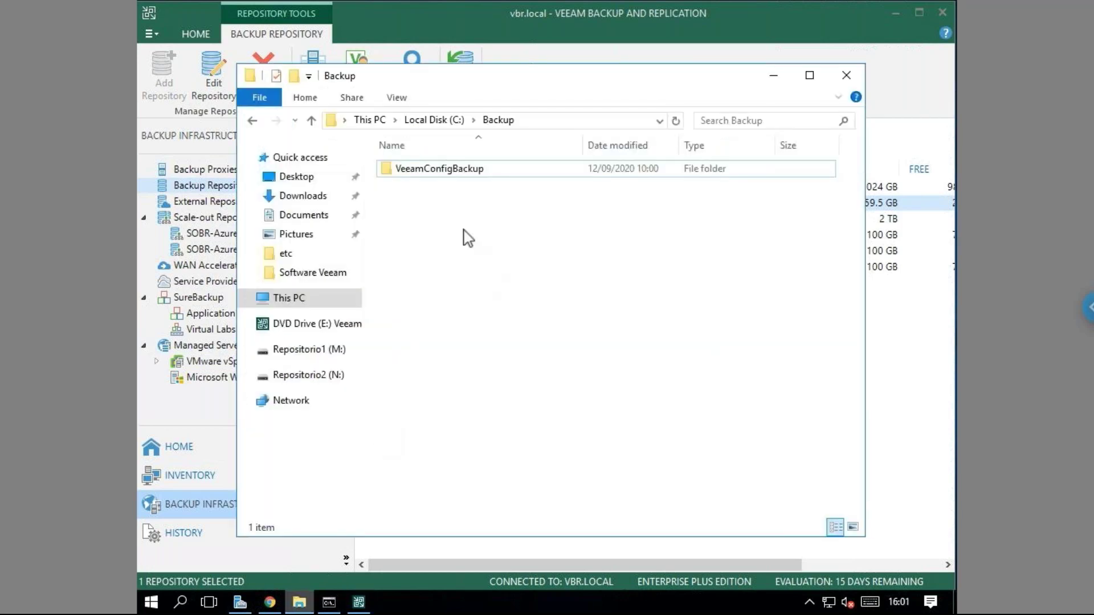
{"action": "left_click", "coordinate": [436, 121]}
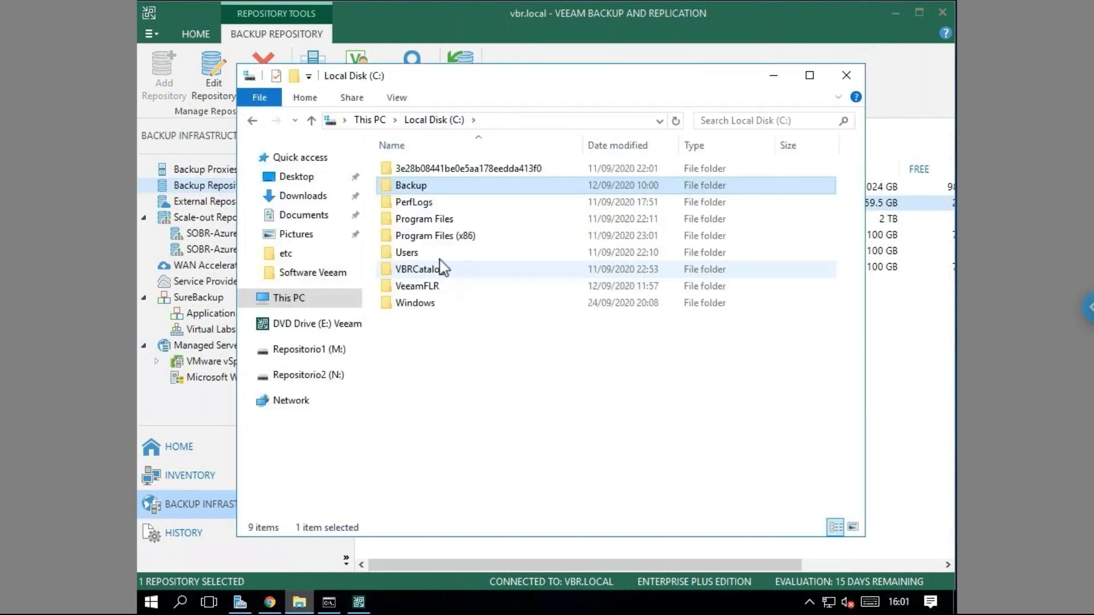
{"action": "double_click", "coordinate": [399, 184]}
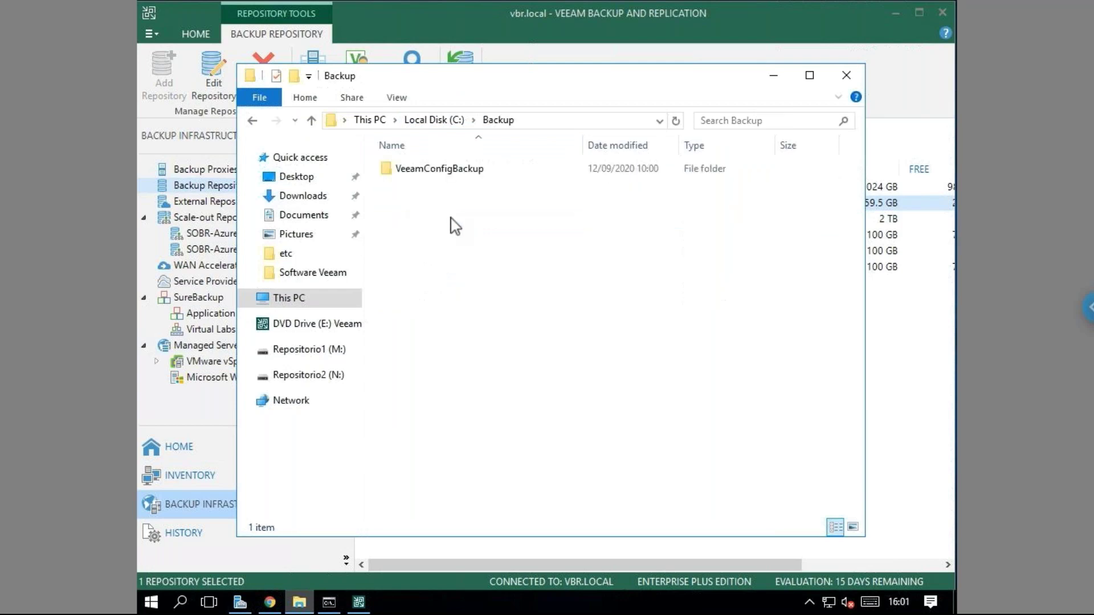
{"action": "left_click", "coordinate": [541, 121]}
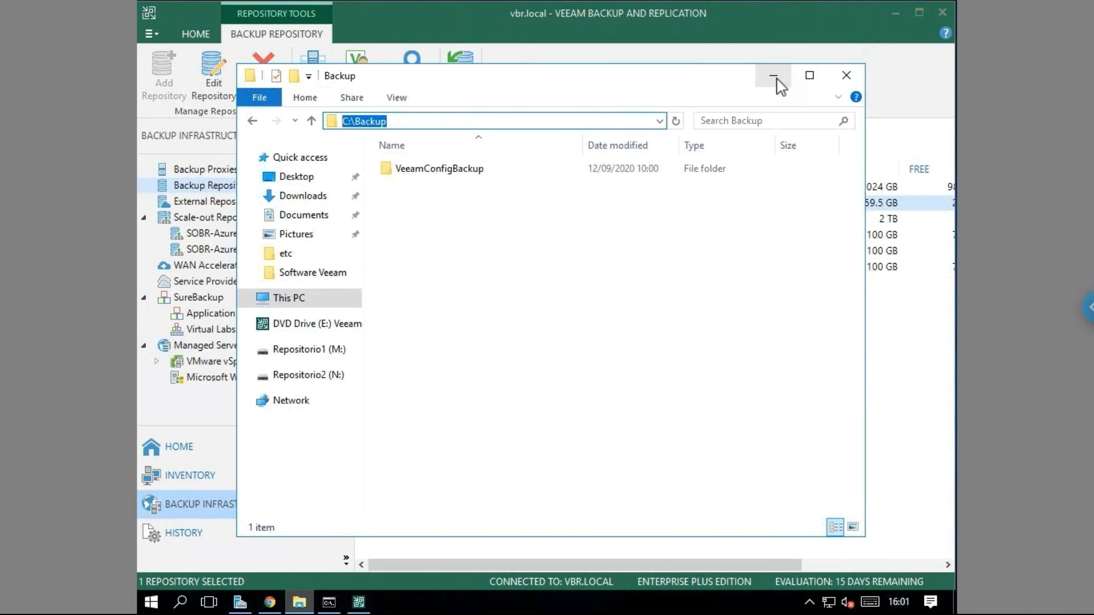
{"action": "key", "text": "alt+Tab"}
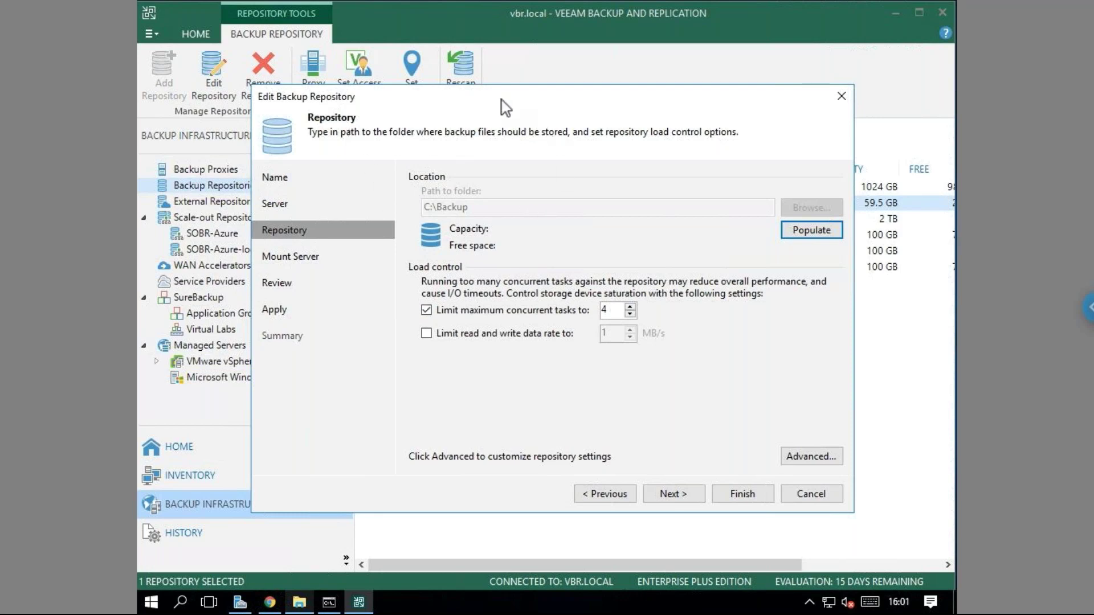
Exit the repository wizard without changes and widen the NAME column to show Default Backup Repository fully.
{"action": "left_click_drag", "start_coordinate": [516, 108], "coordinate": [529, 118]}
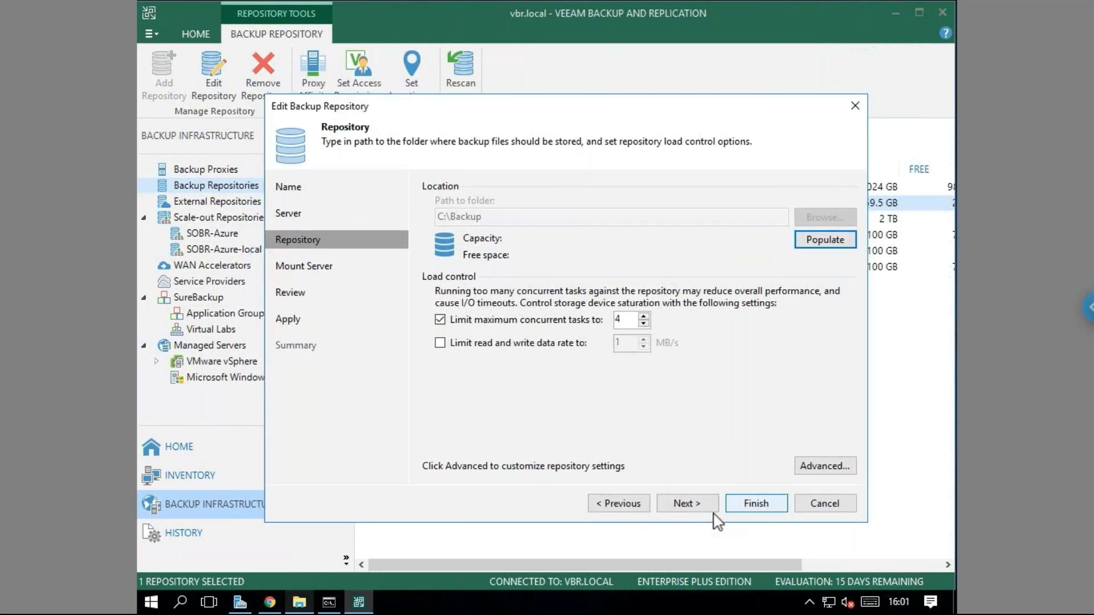
{"action": "left_click", "coordinate": [824, 505]}
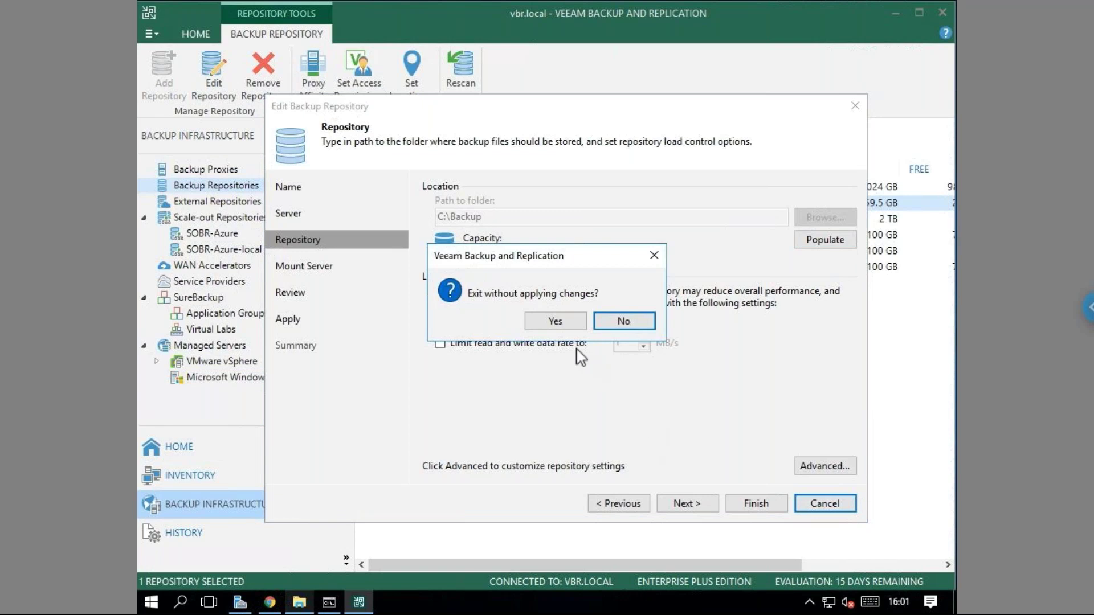
{"action": "left_click", "coordinate": [557, 324]}
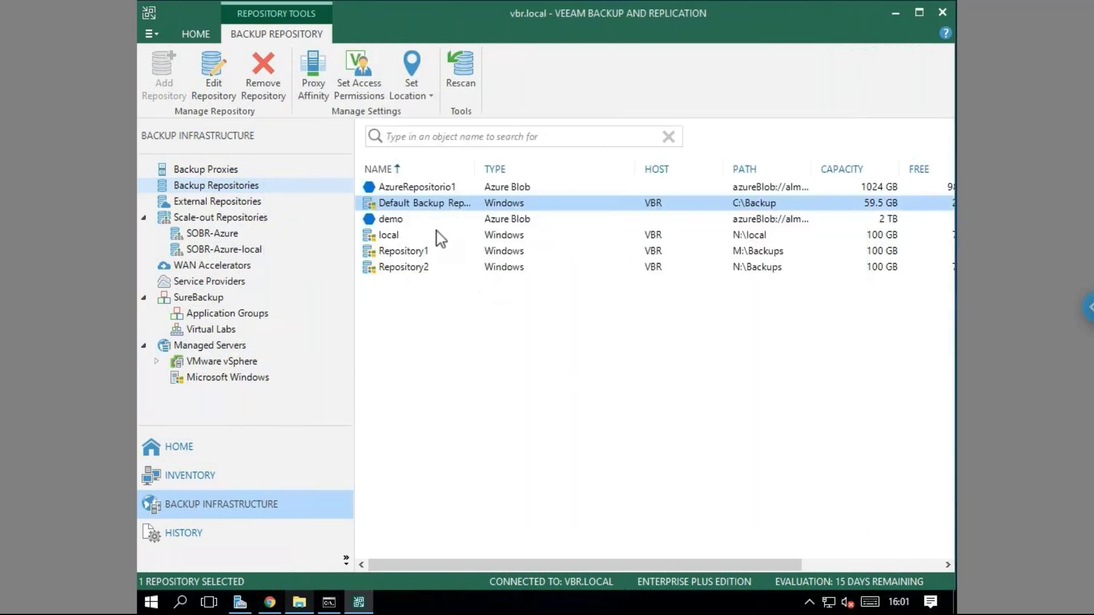
{"action": "left_click_drag", "start_coordinate": [474, 169], "coordinate": [529, 169]}
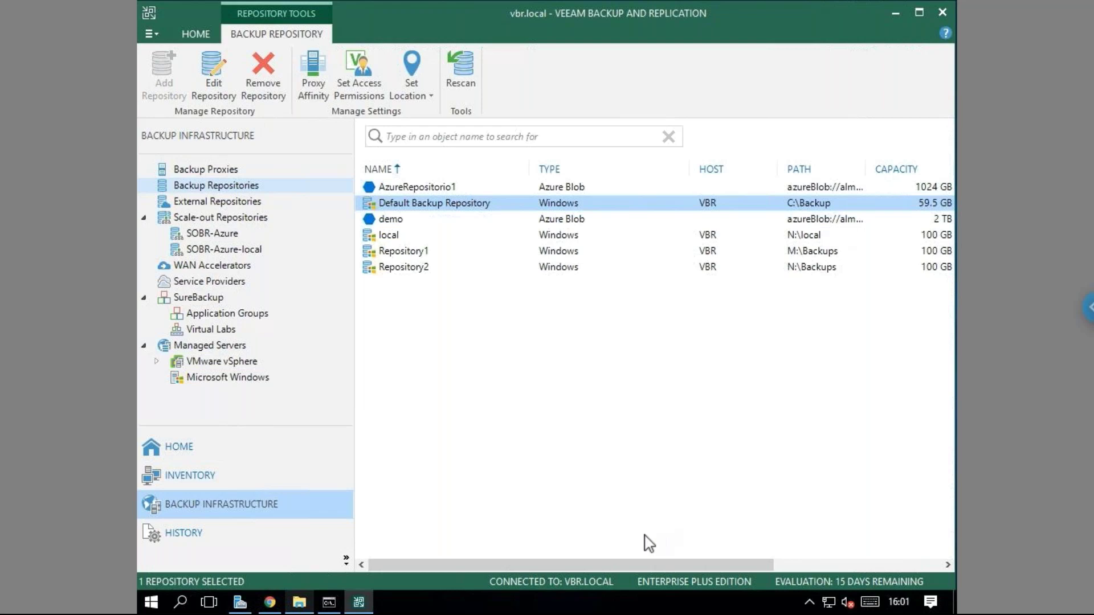
{"action": "left_click_drag", "start_coordinate": [644, 566], "coordinate": [709, 561]}
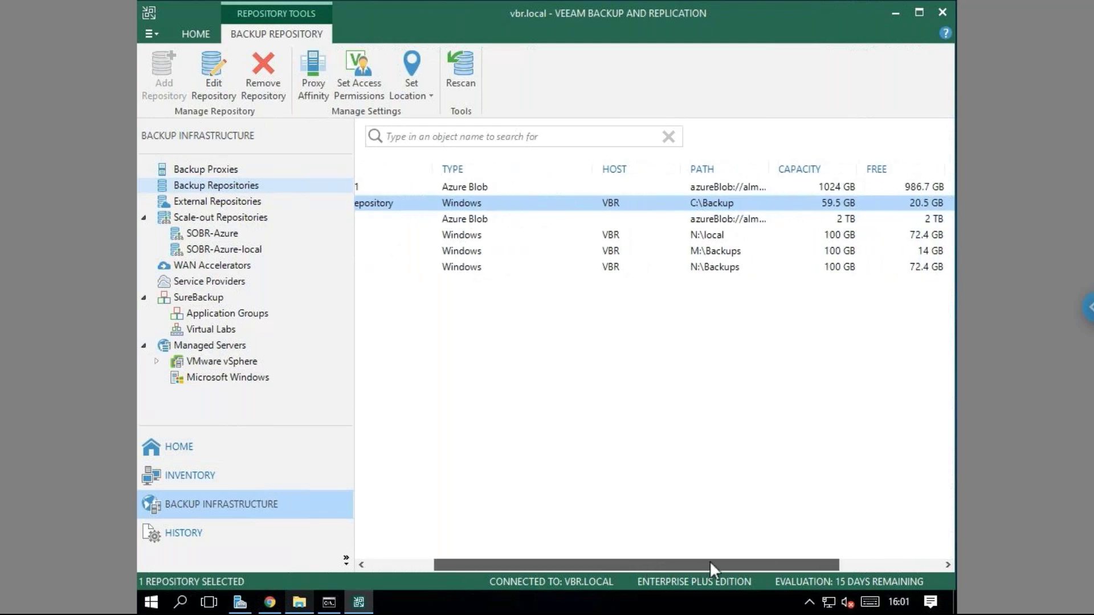
Show This PC in File Explorer, then minimize it to view the repositories.
{"action": "left_click", "coordinate": [299, 603]}
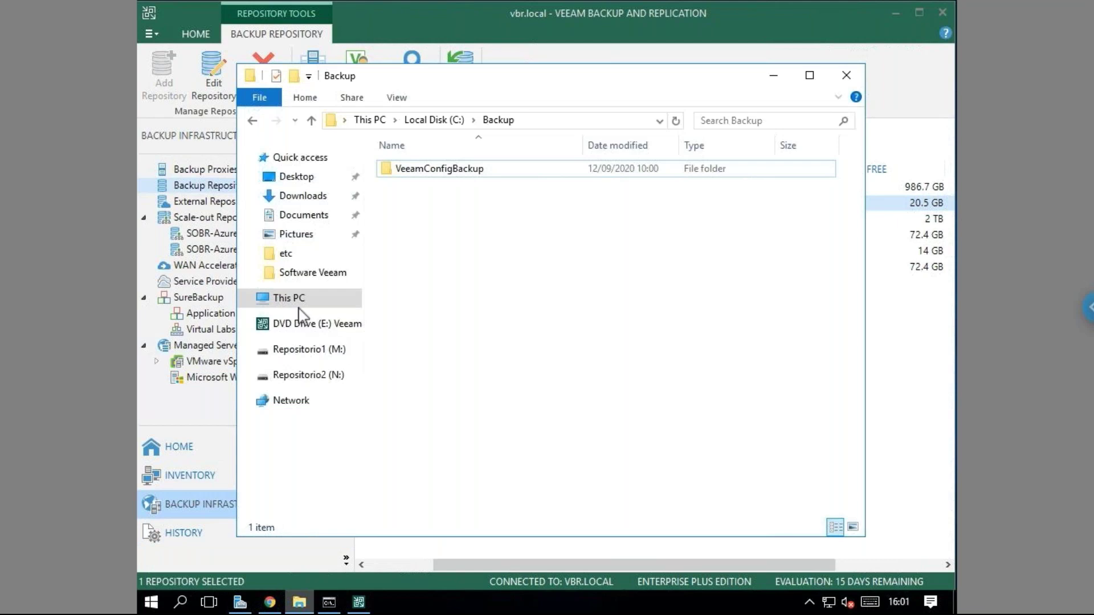
{"action": "left_click", "coordinate": [293, 299]}
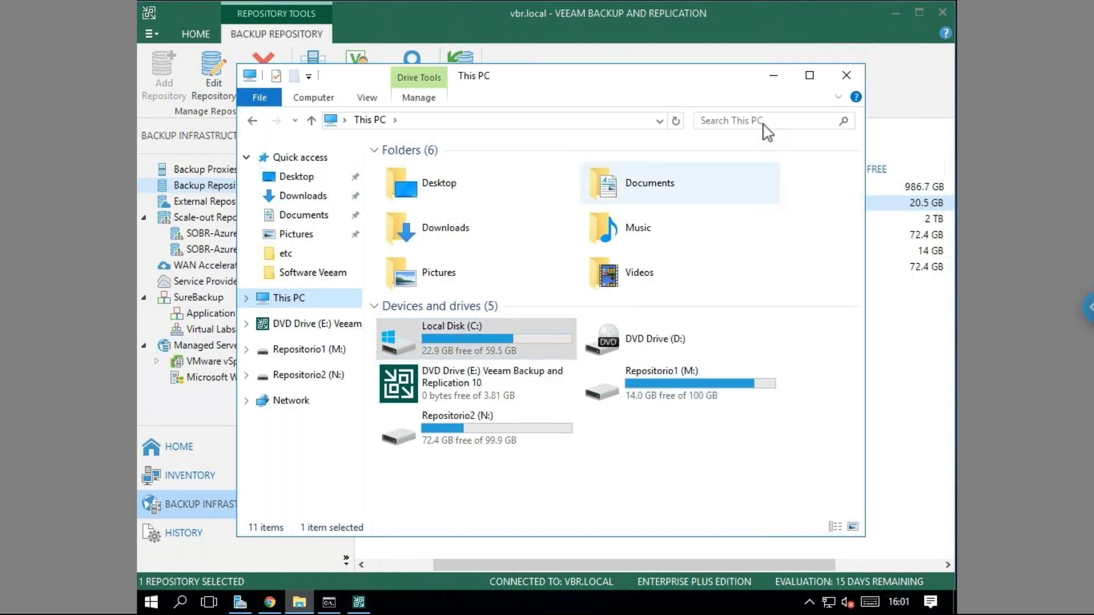
{"action": "left_click", "coordinate": [774, 75]}
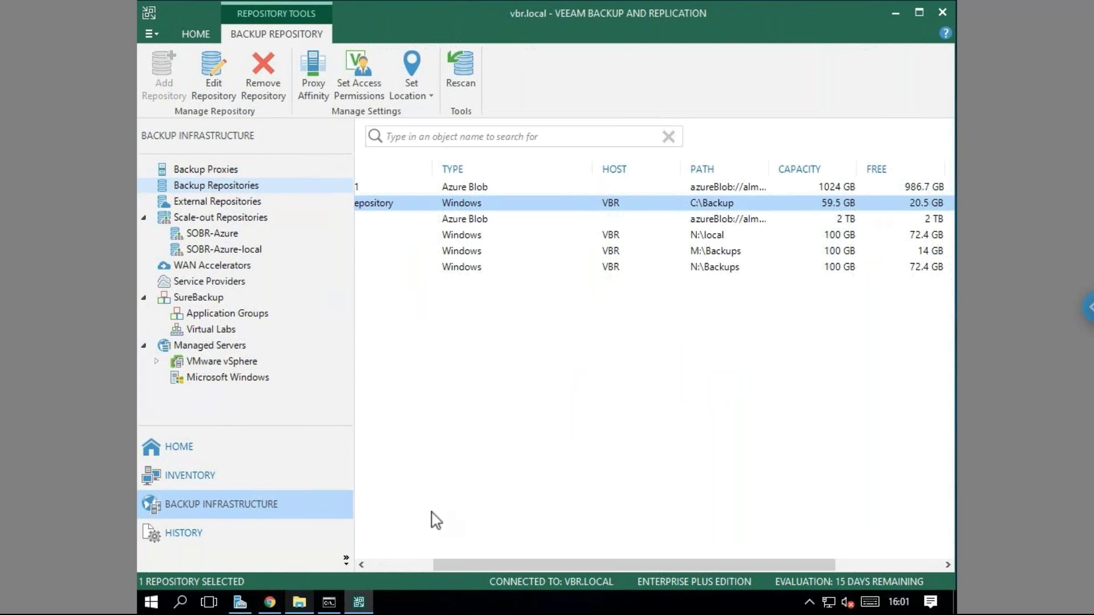
Eject the Veeam installer from DVD Drive (E:) and minimize File Explorer.
{"action": "left_click", "coordinate": [298, 604]}
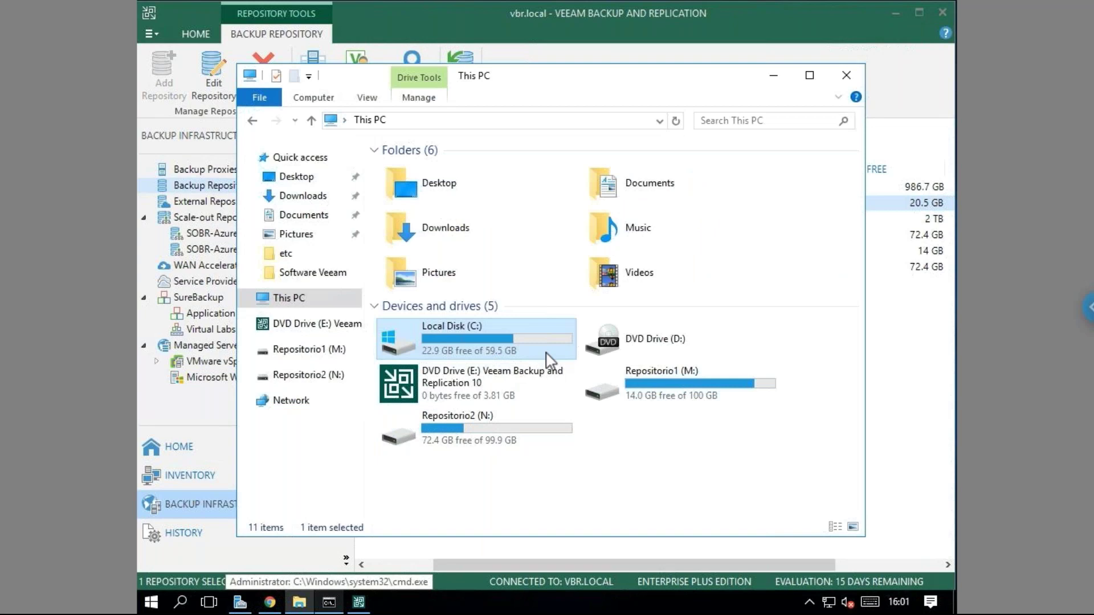
{"action": "right_click", "coordinate": [483, 385]}
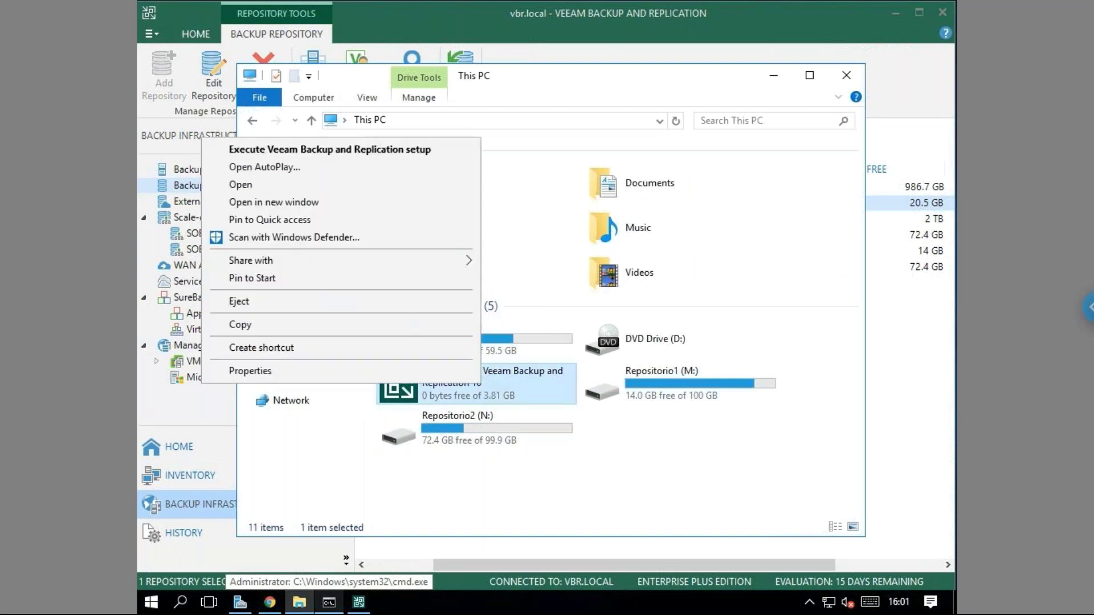
{"action": "left_click", "coordinate": [399, 302]}
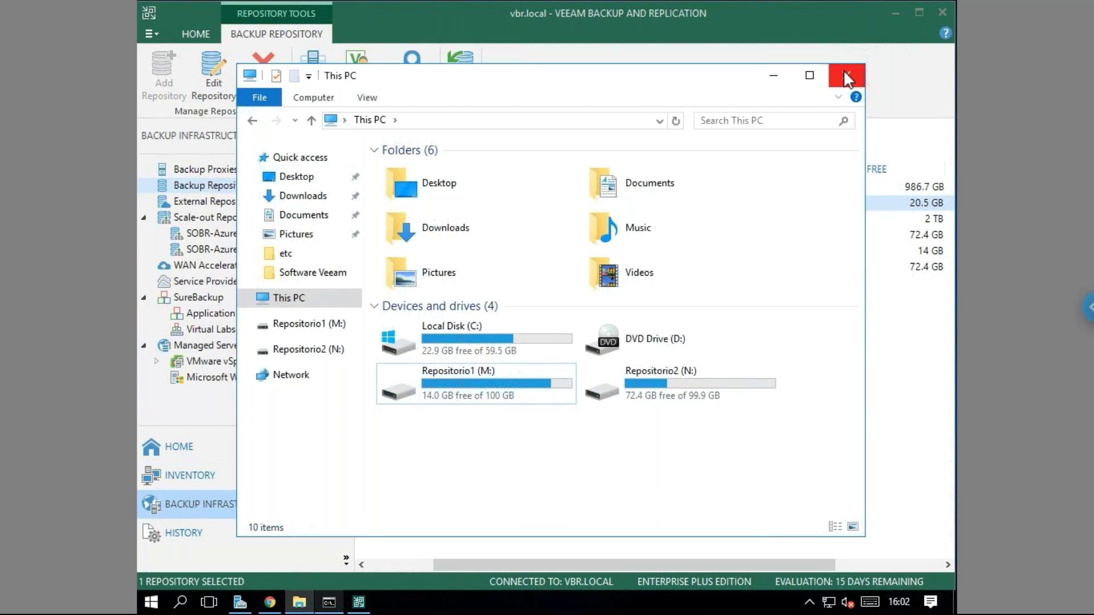
{"action": "left_click", "coordinate": [774, 75]}
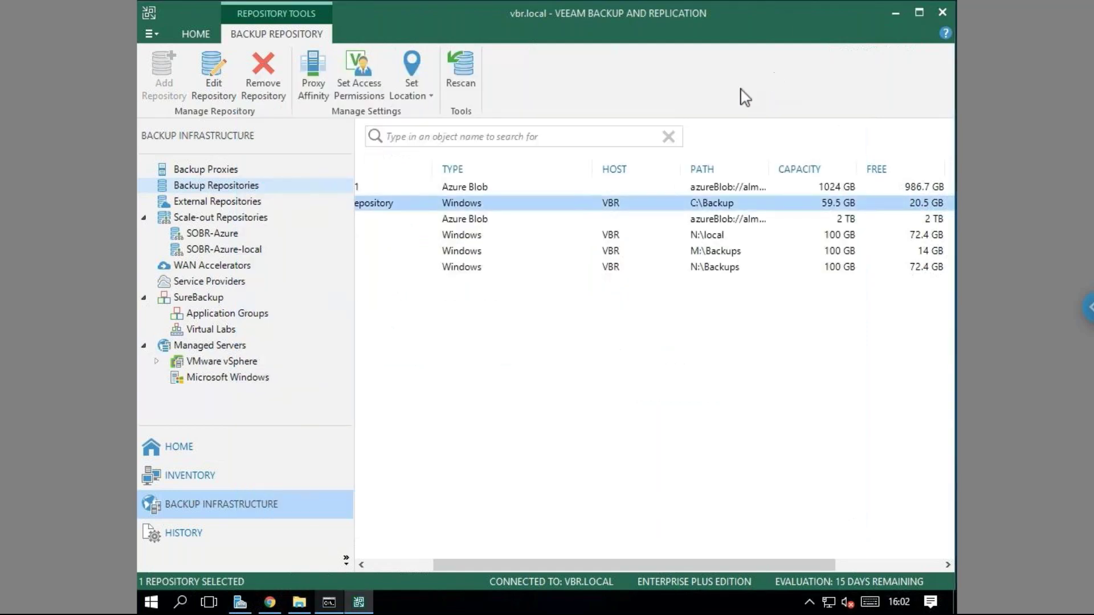
Browse File Explorer to C:\Backup\VeeamConfigBackup\VBR.
{"action": "left_click_drag", "start_coordinate": [442, 565], "coordinate": [336, 568]}
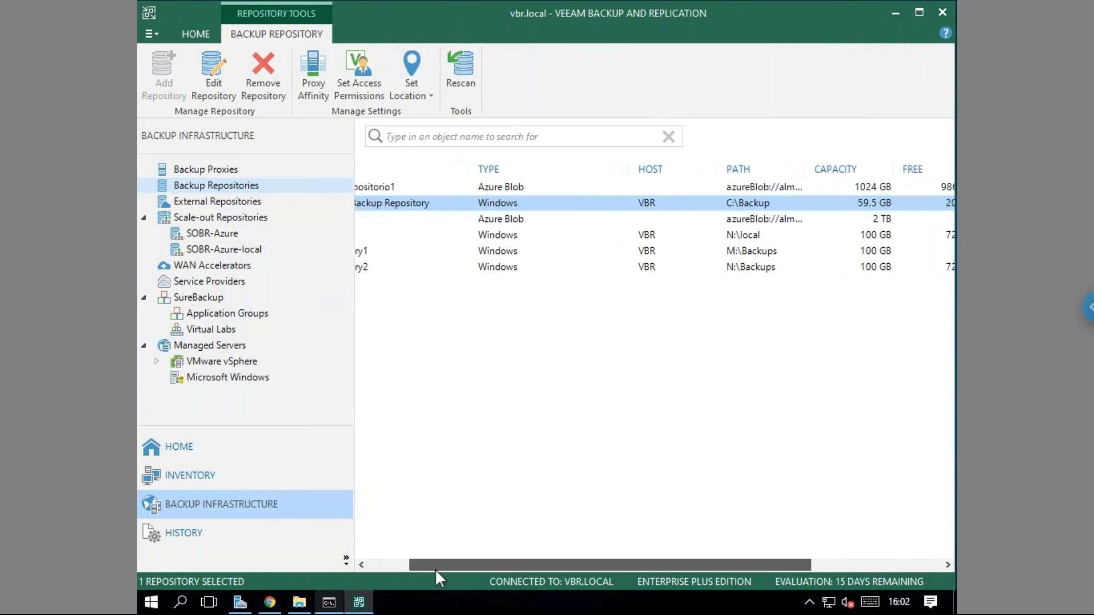
{"action": "left_click_drag", "start_coordinate": [438, 571], "coordinate": [385, 570]}
{"action": "left_click", "coordinate": [299, 603]}
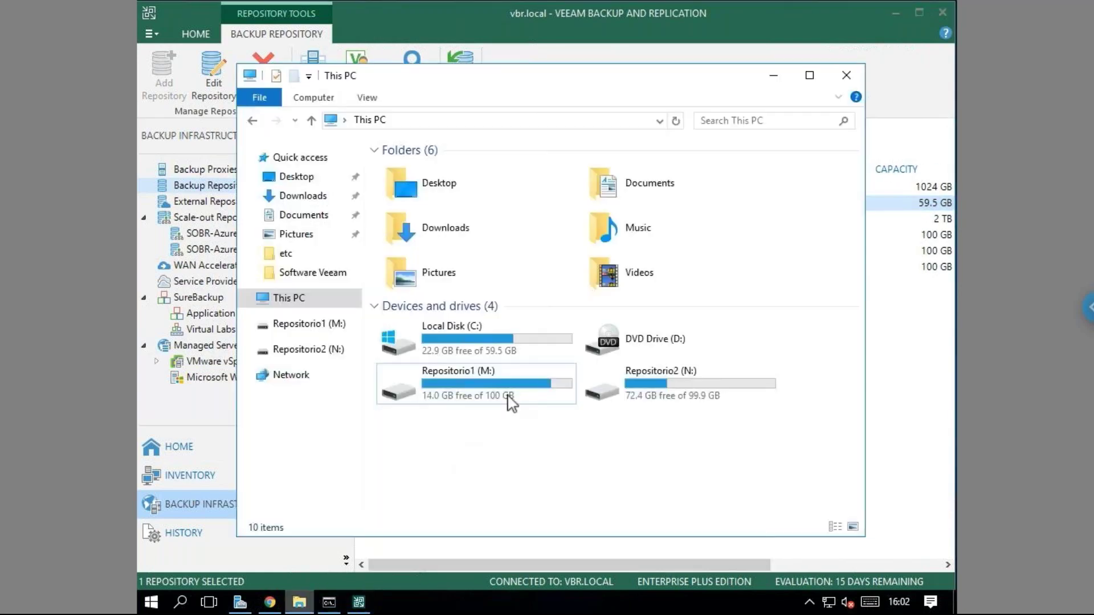
{"action": "double_click", "coordinate": [486, 351]}
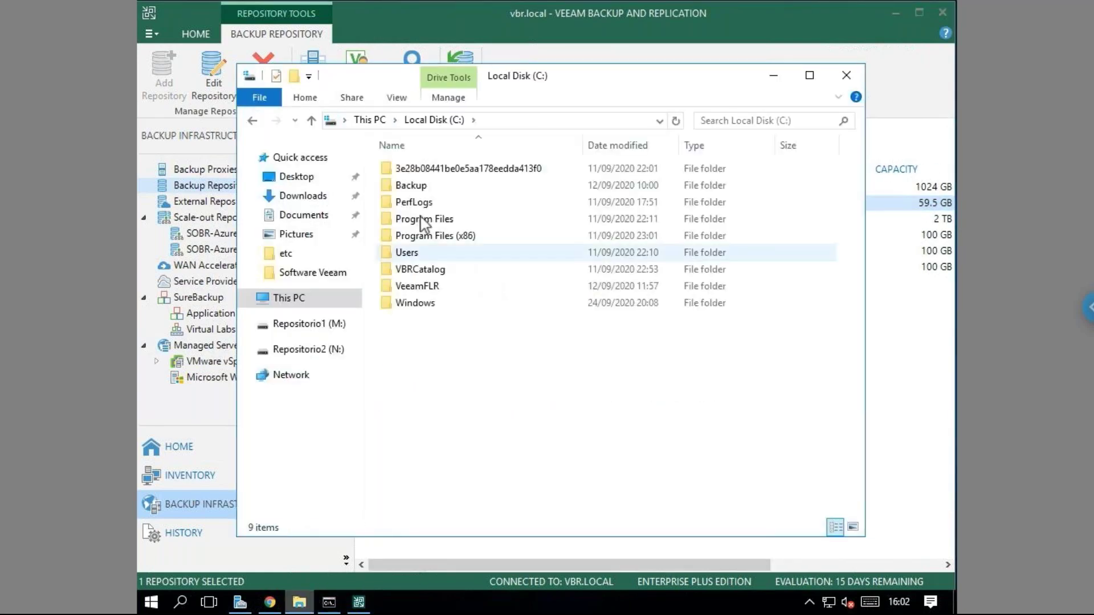
{"action": "double_click", "coordinate": [415, 187]}
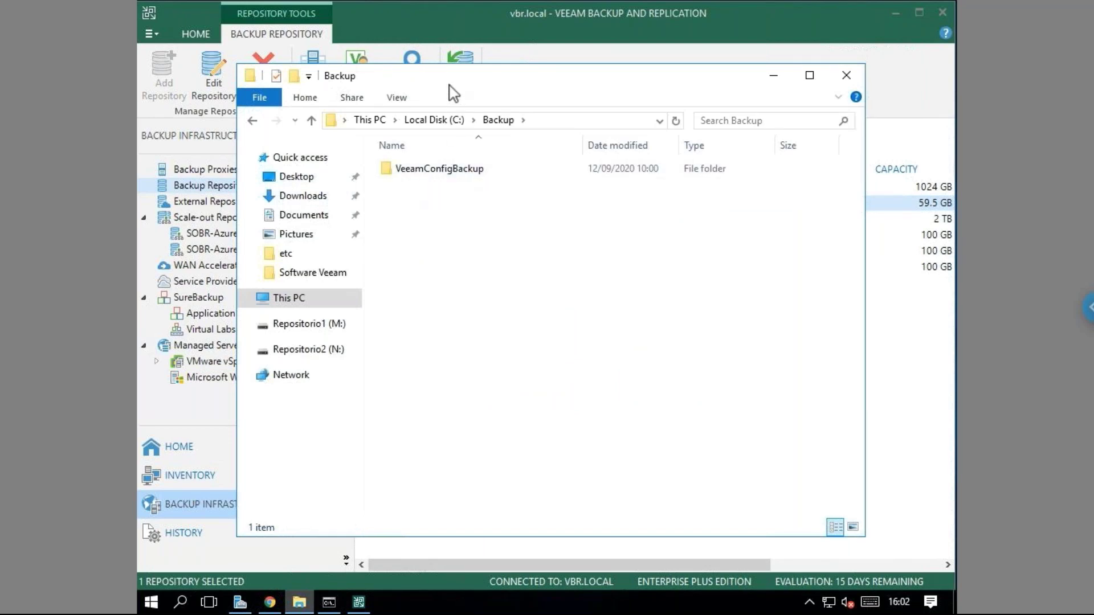
{"action": "left_click_drag", "start_coordinate": [456, 106], "coordinate": [459, 127]}
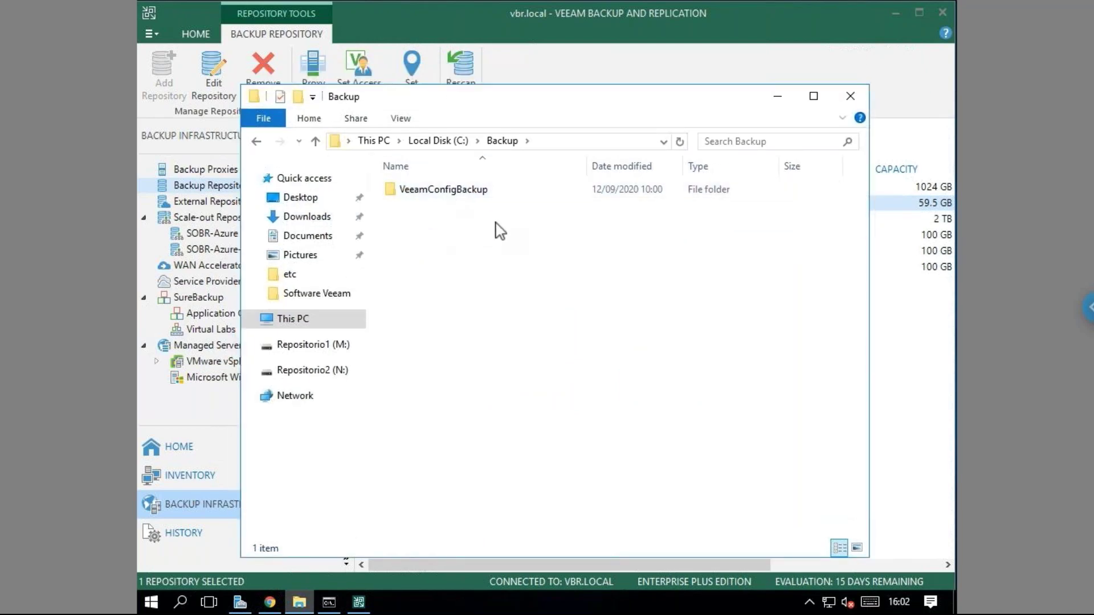
{"action": "double_click", "coordinate": [453, 193]}
{"action": "left_click", "coordinate": [414, 197]}
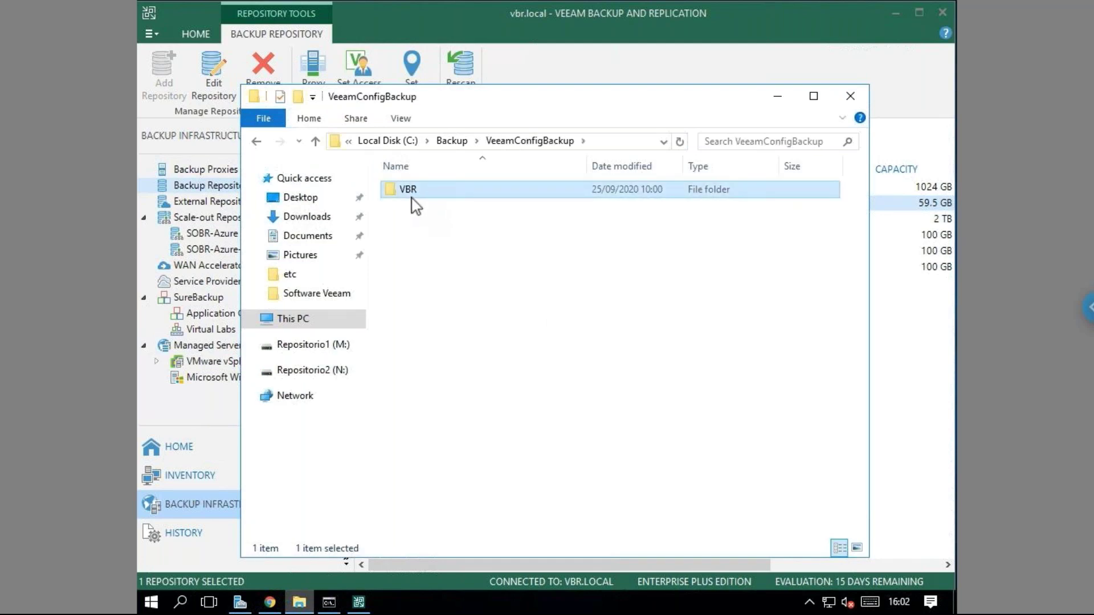
{"action": "double_click", "coordinate": [413, 193]}
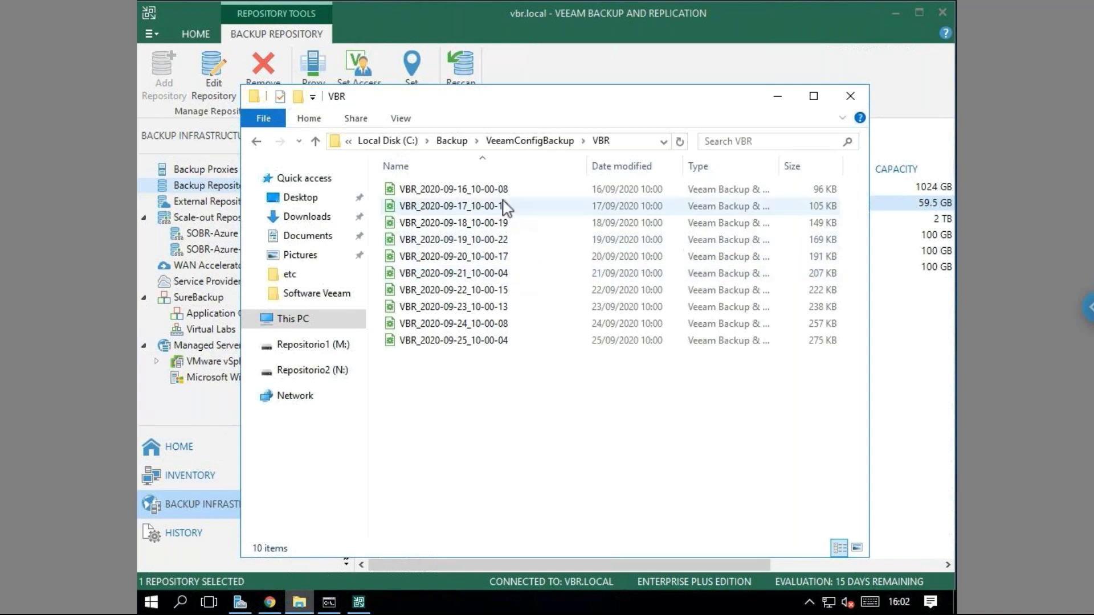
Widen the Type column to read the ten configuration backup files, then minimize Explorer.
{"action": "double_click", "coordinate": [778, 166]}
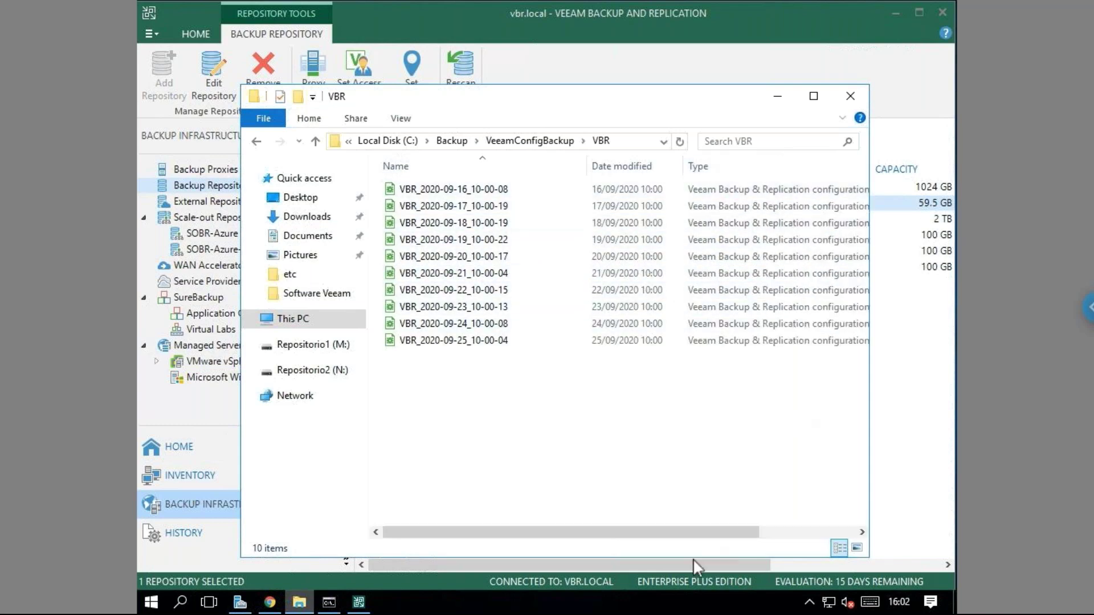
{"action": "left_click_drag", "start_coordinate": [732, 535], "coordinate": [828, 536]}
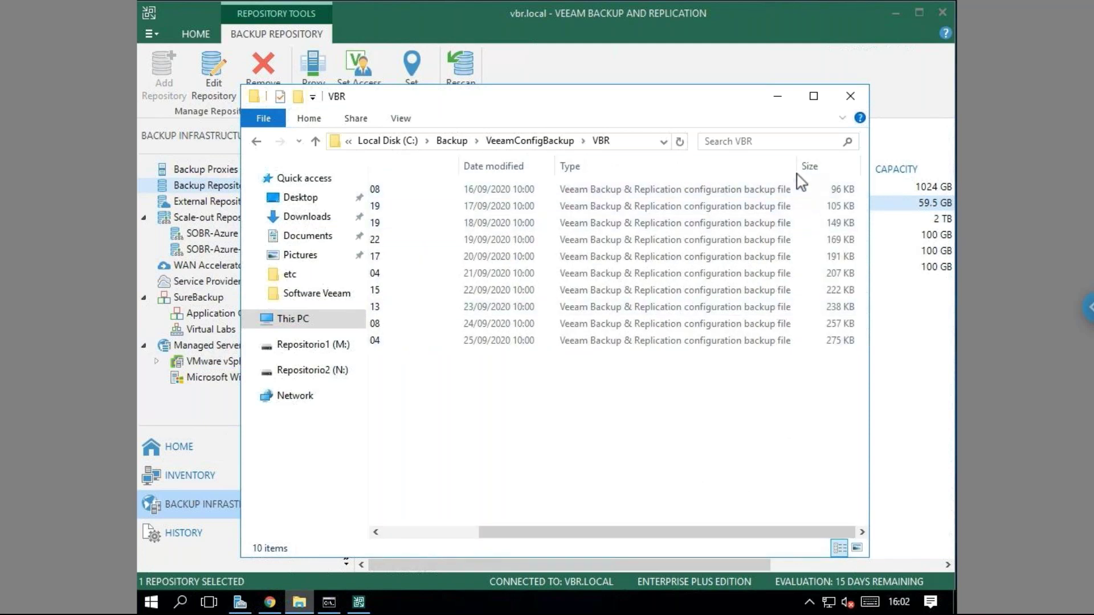
{"action": "left_click_drag", "start_coordinate": [772, 534], "coordinate": [574, 534]}
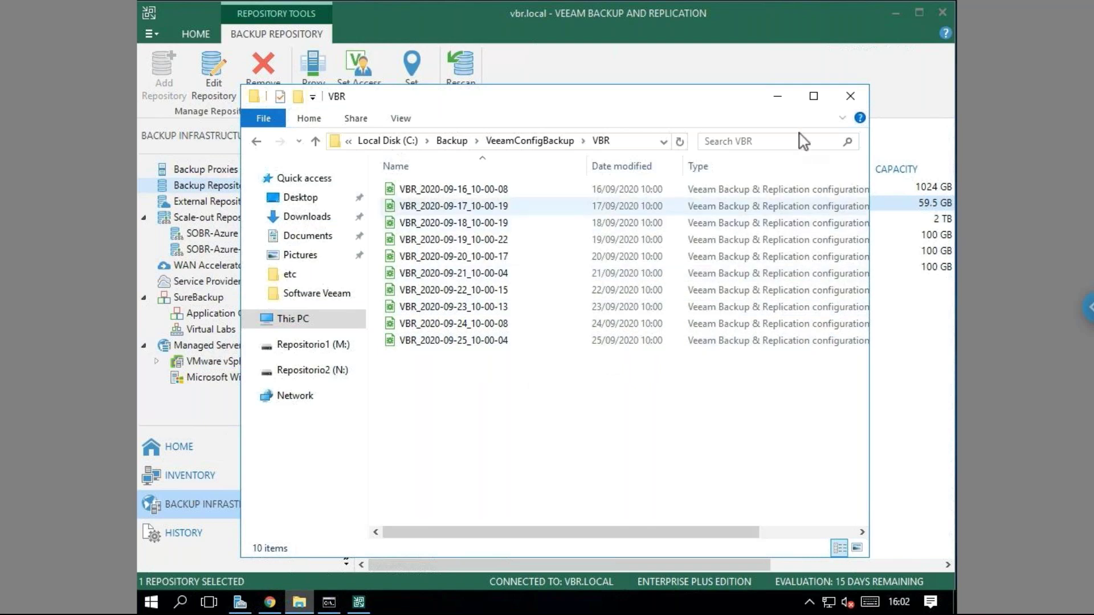
{"action": "left_click", "coordinate": [778, 95]}
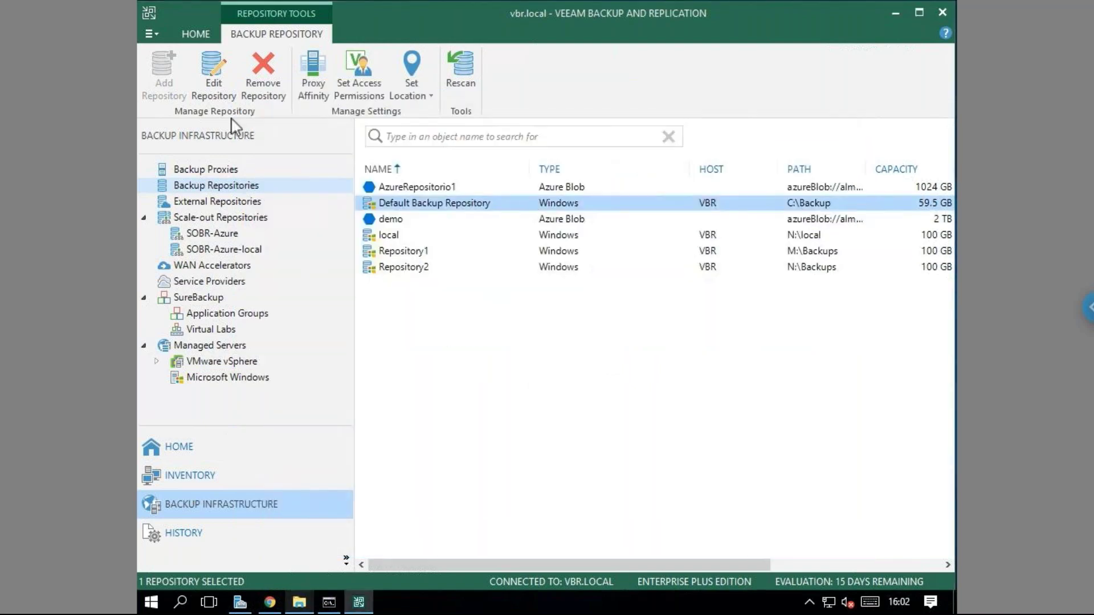
Check General Options from the console's main menu and close it unchanged.
{"action": "left_click", "coordinate": [149, 34]}
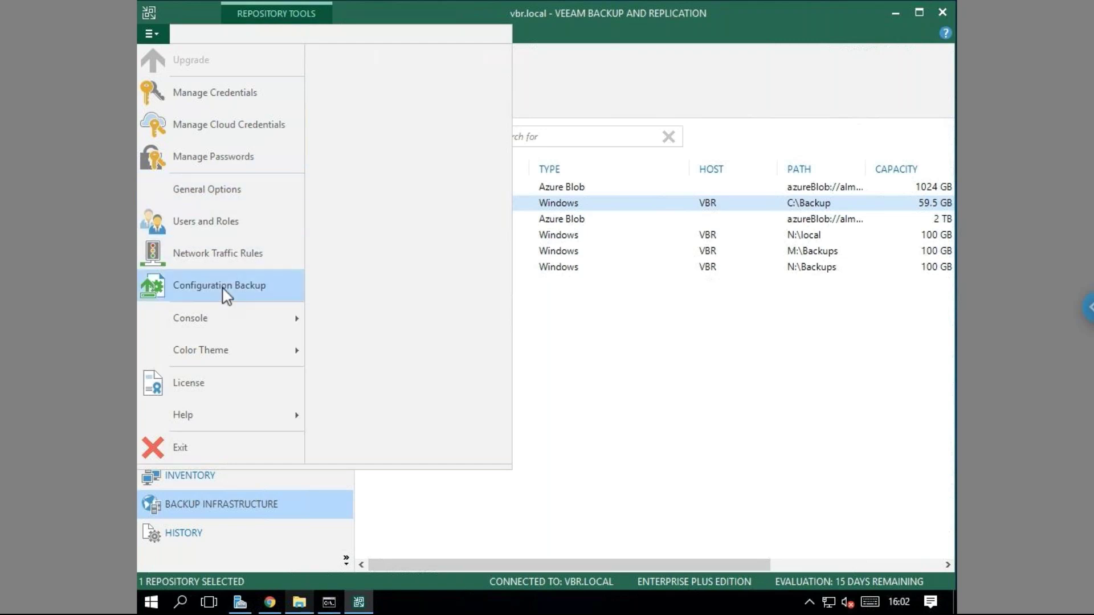
{"action": "left_click", "coordinate": [228, 188]}
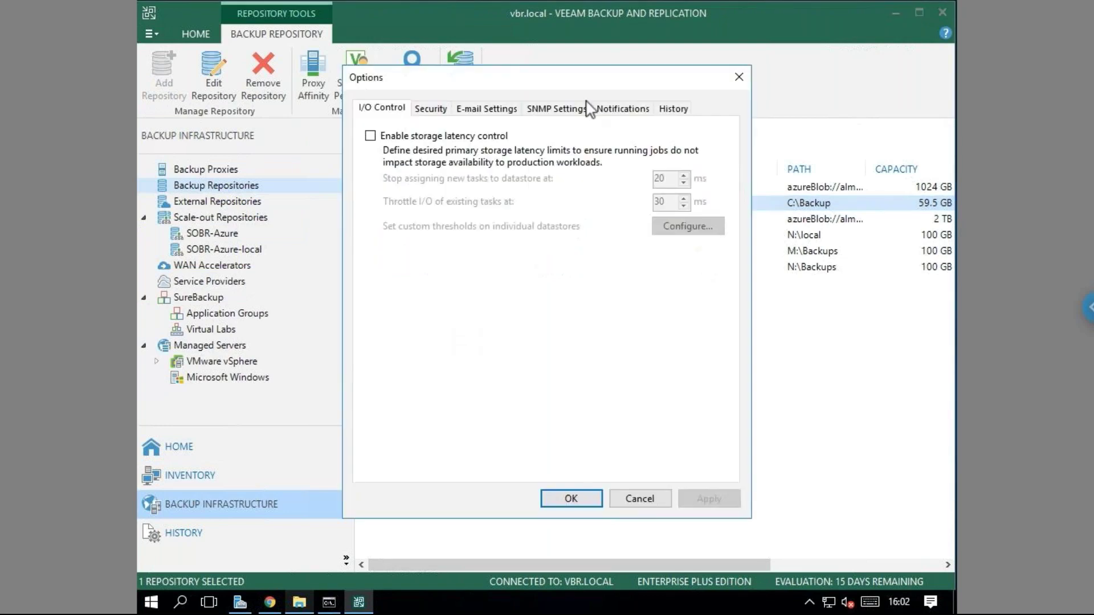
{"action": "left_click", "coordinate": [739, 77]}
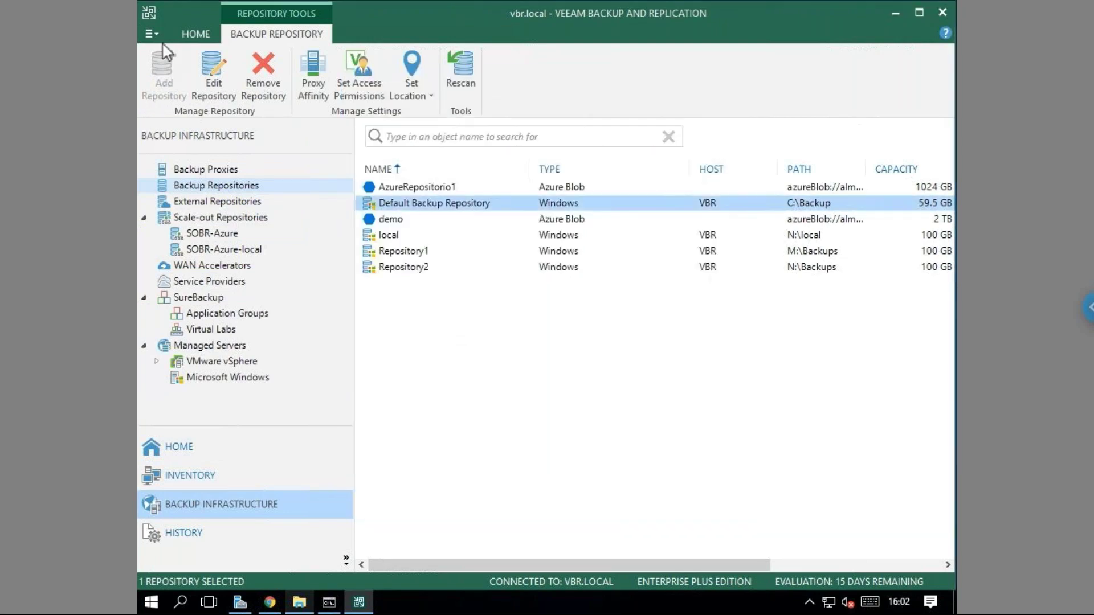
Review Configuration Backup: daily at 10:00 to Default Backup Repository, keeping 10 restore points.
{"action": "left_click", "coordinate": [155, 35]}
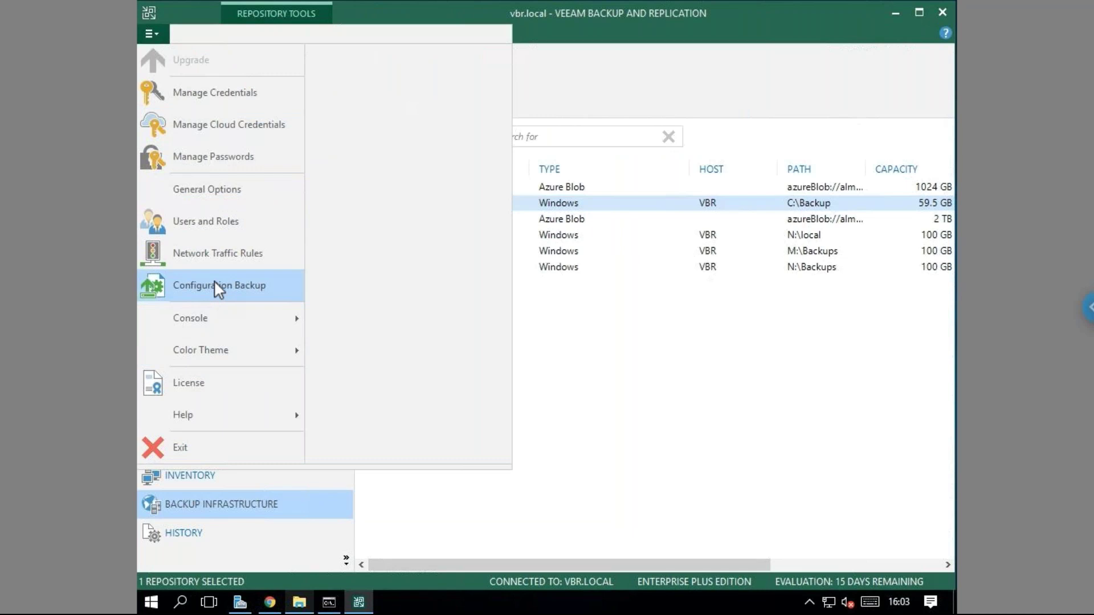
{"action": "left_click", "coordinate": [214, 283]}
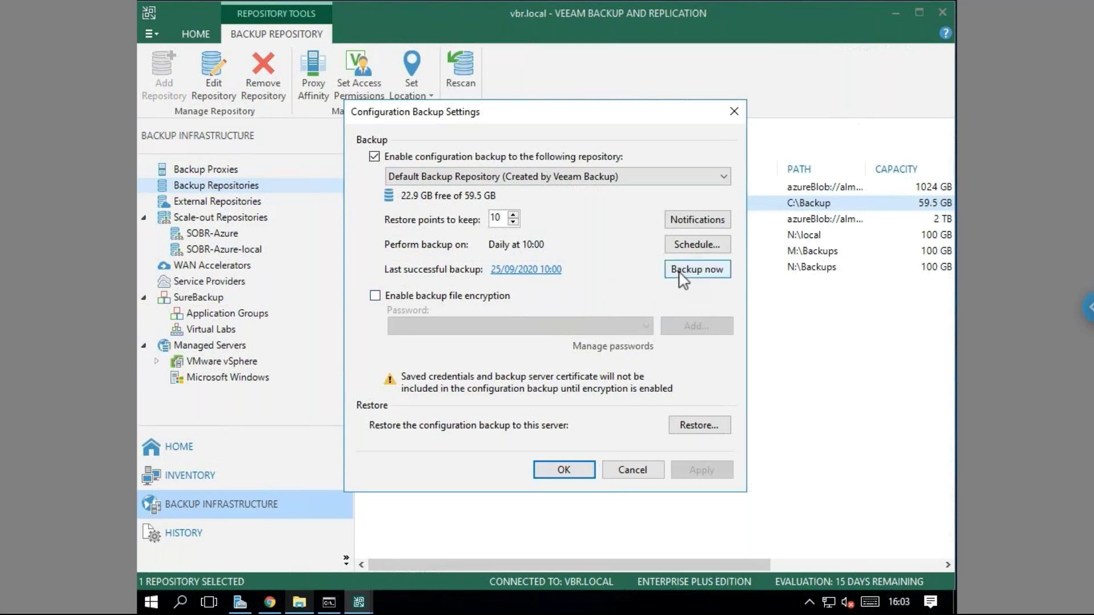
{"action": "left_click", "coordinate": [673, 246]}
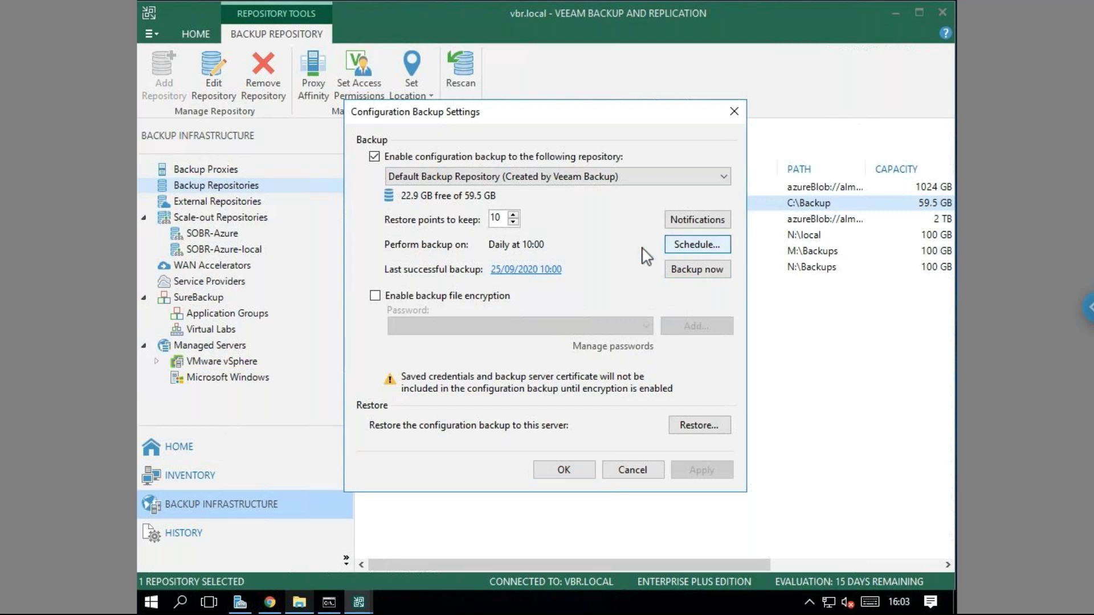
{"action": "left_click", "coordinate": [743, 345]}
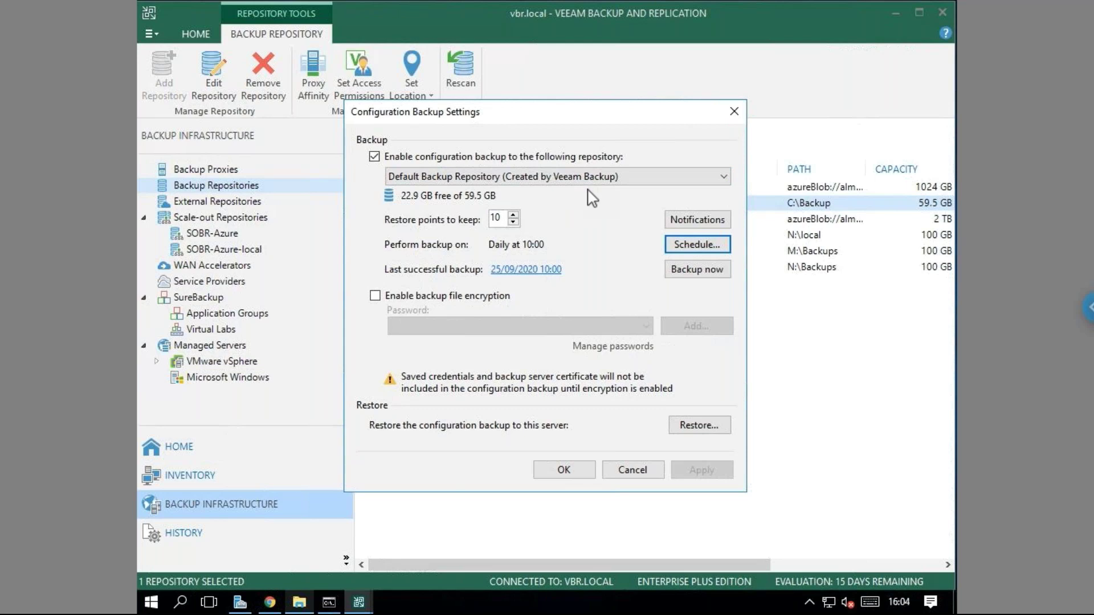
{"action": "left_click", "coordinate": [301, 603]}
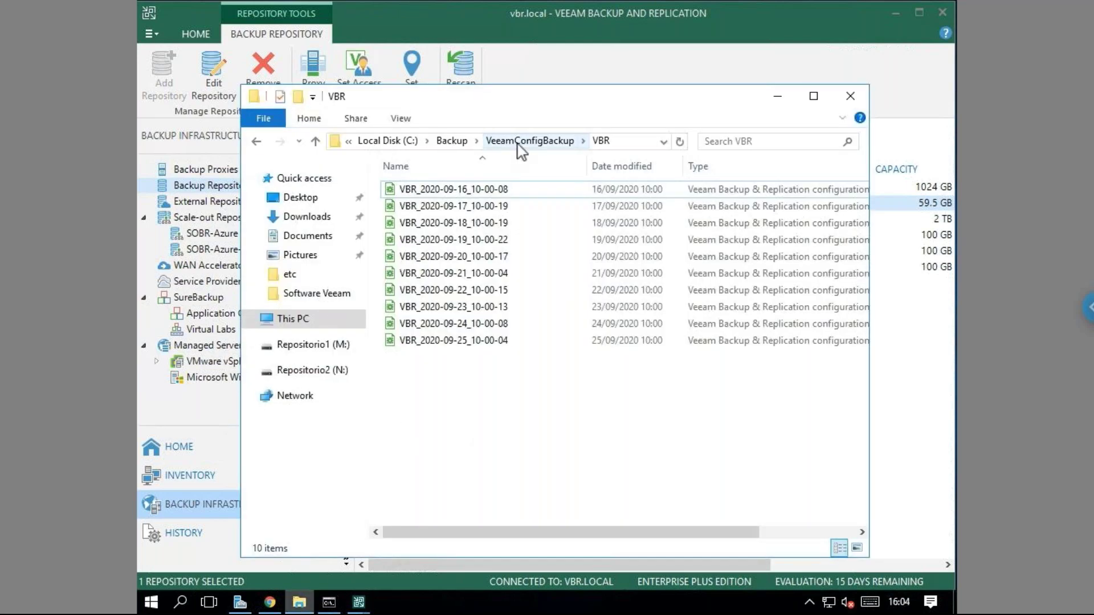
Go up to the Backup folder in Explorer, move the window aside, and close it.
{"action": "left_click", "coordinate": [519, 143]}
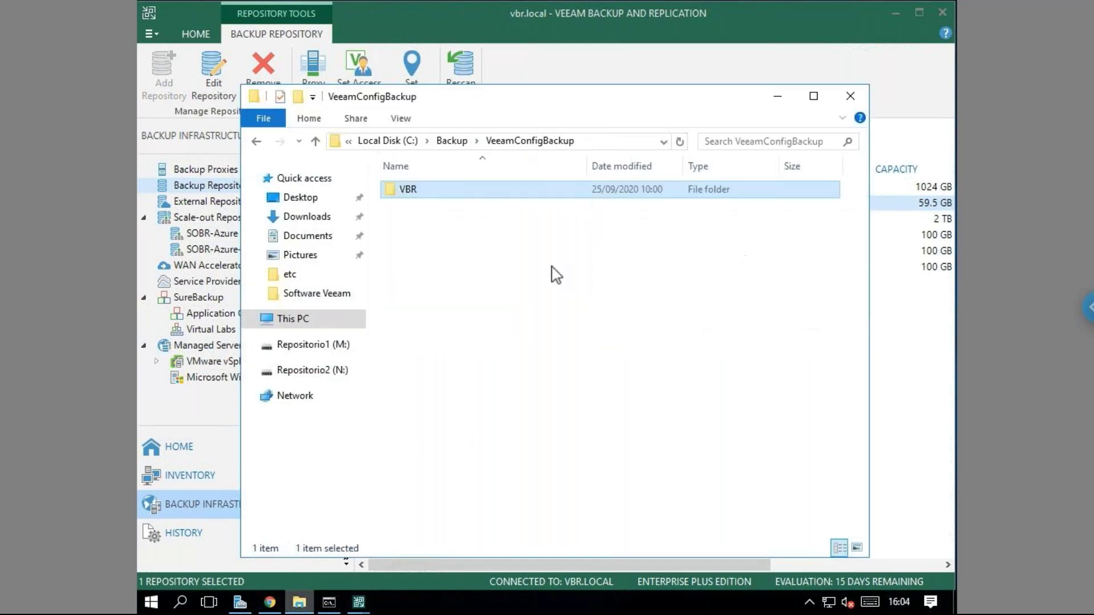
{"action": "left_click", "coordinate": [459, 142]}
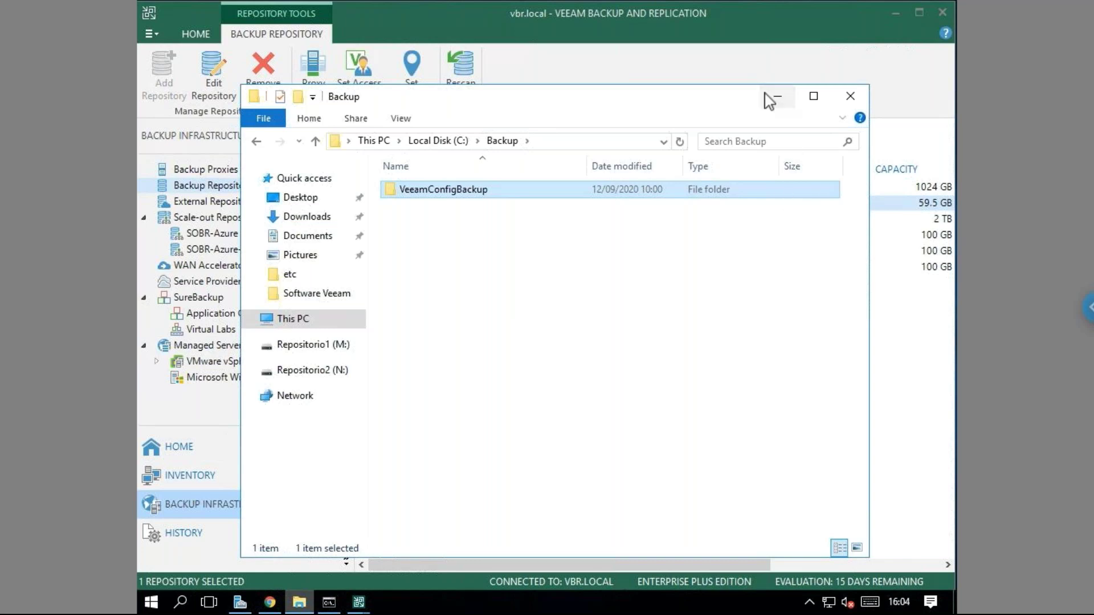
{"action": "left_click_drag", "start_coordinate": [729, 97], "coordinate": [704, 97]}
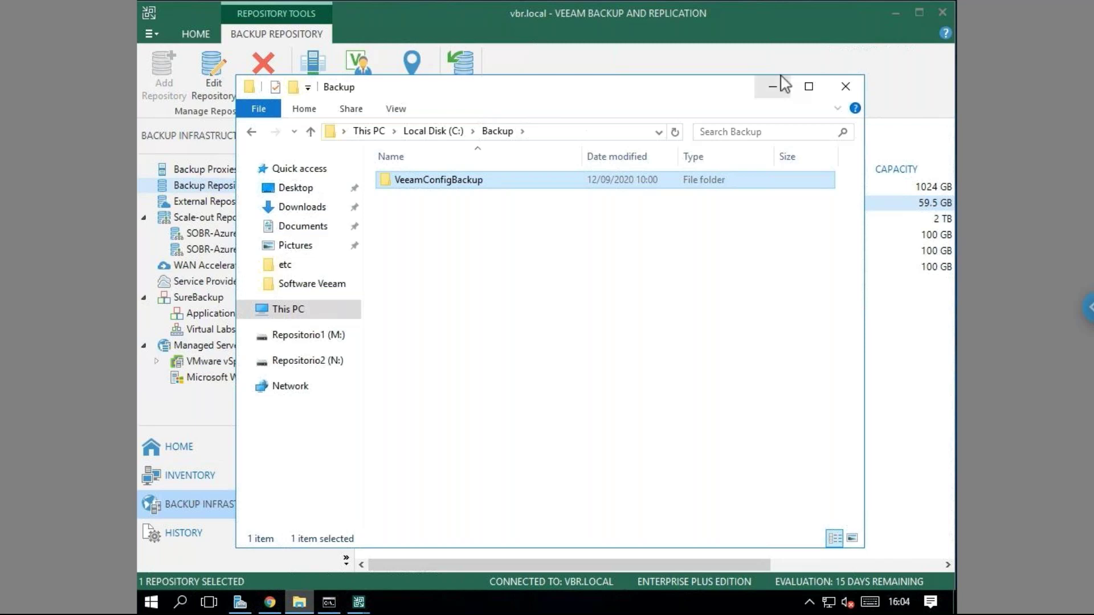
{"action": "left_click", "coordinate": [846, 86]}
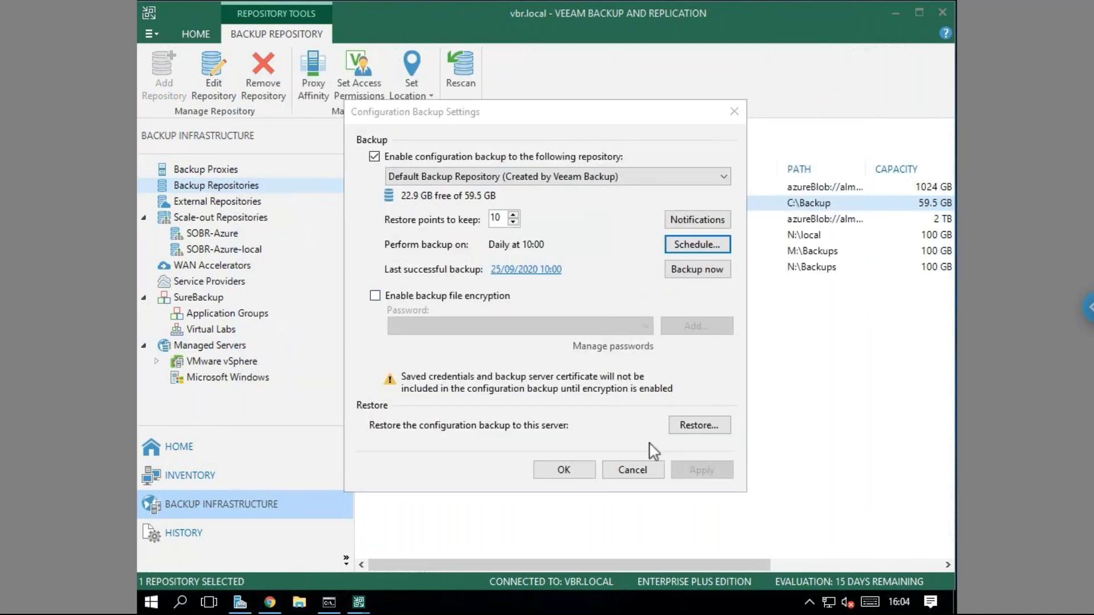
Cancel Configuration Backup Settings and select Default Backup Repository in the repositories list.
{"action": "left_click", "coordinate": [650, 466]}
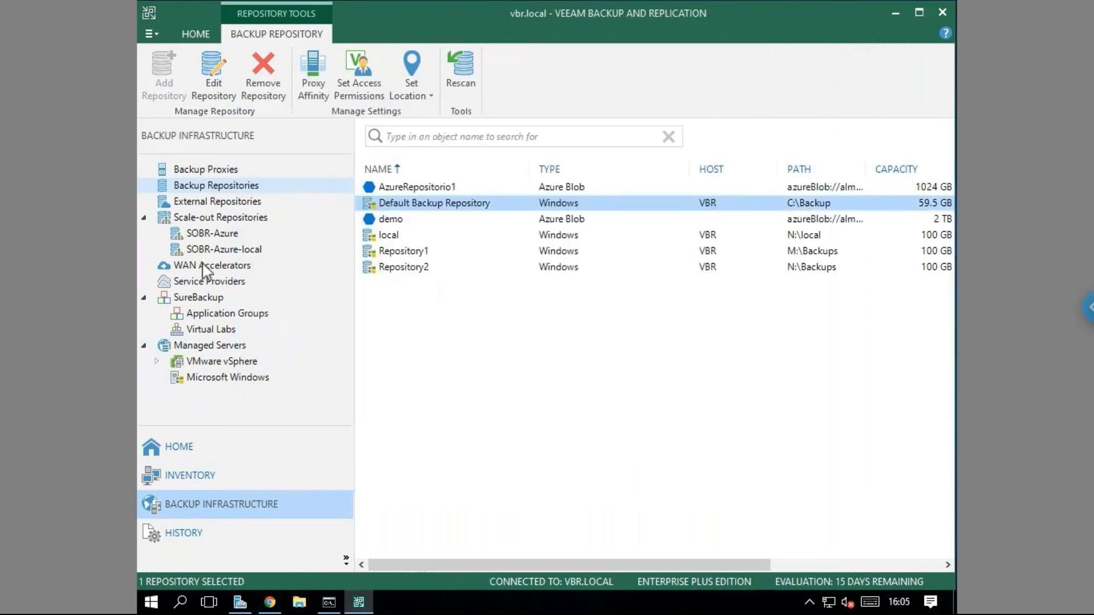
{"action": "left_click", "coordinate": [248, 203]}
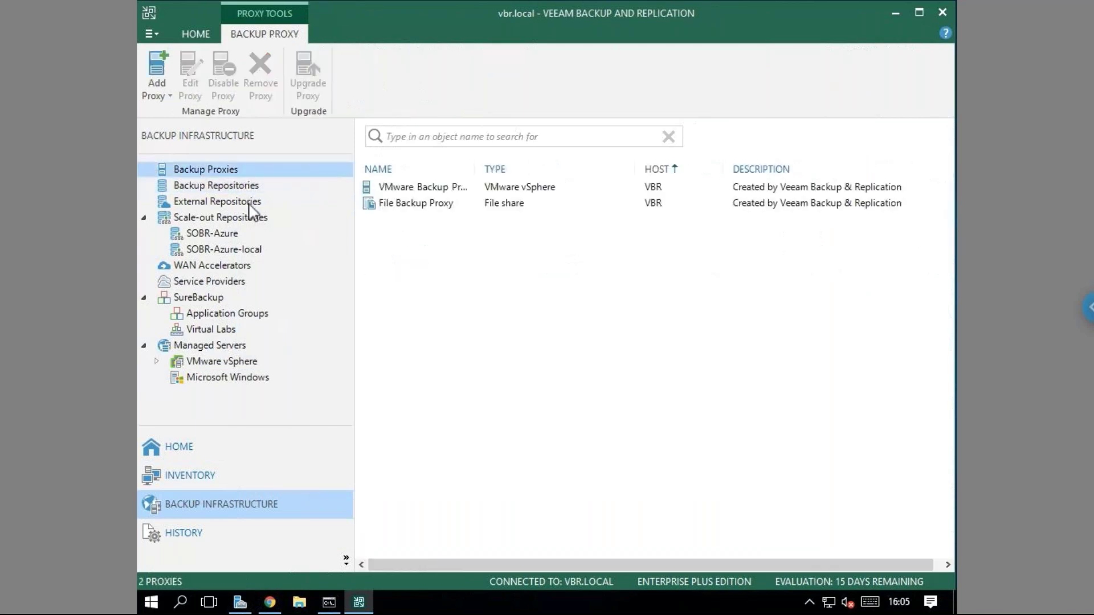
{"action": "left_click", "coordinate": [251, 187]}
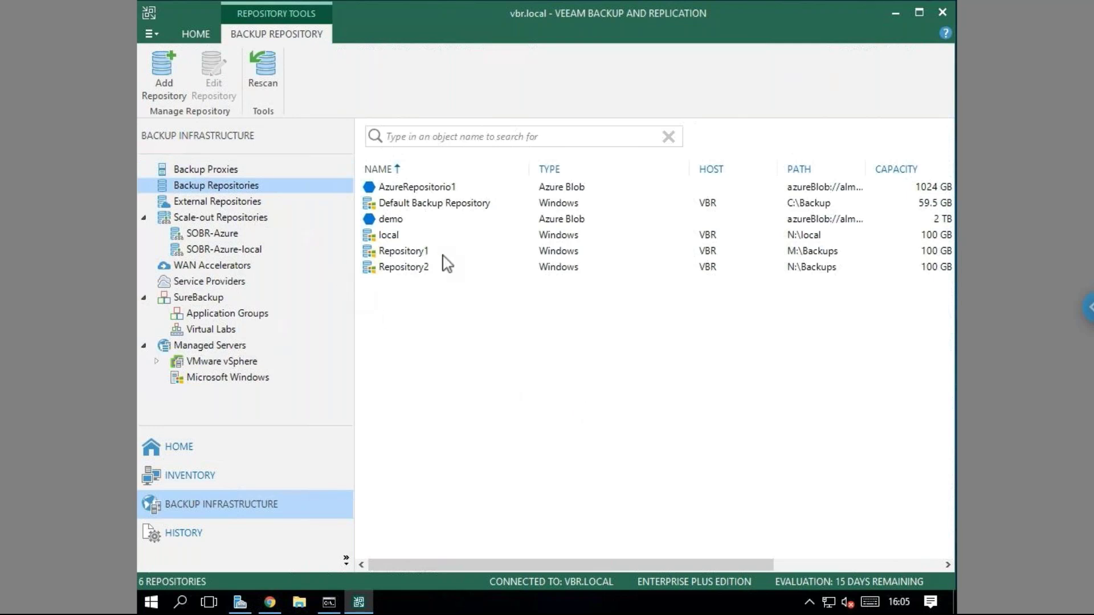
{"action": "left_click", "coordinate": [467, 214]}
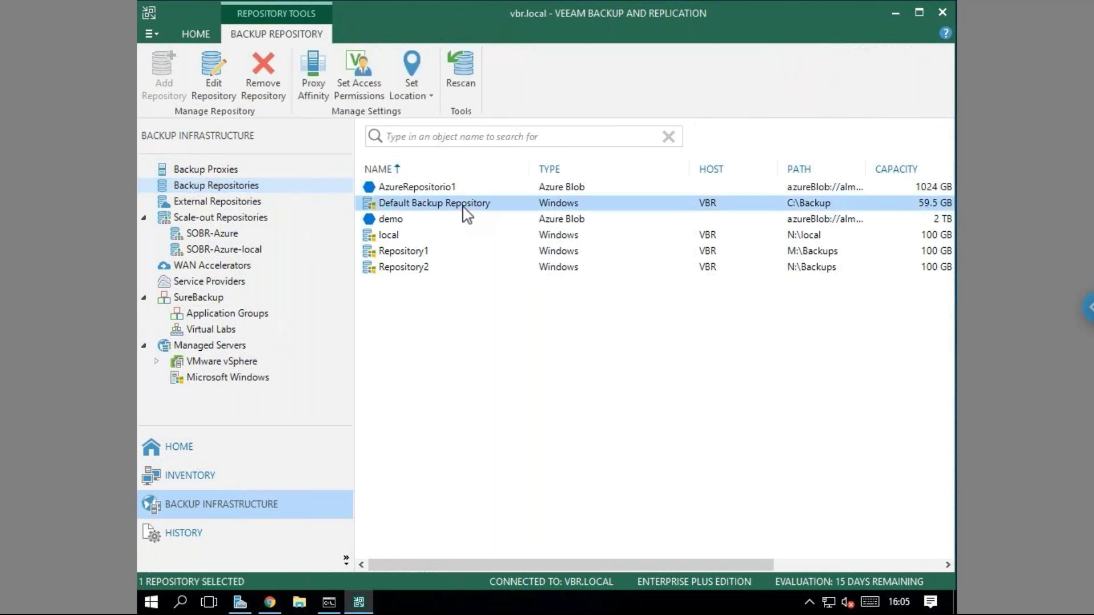
Show Backup Proxies, widen the NAME column, and select VMware Backup Proxy.
{"action": "left_click", "coordinate": [228, 171]}
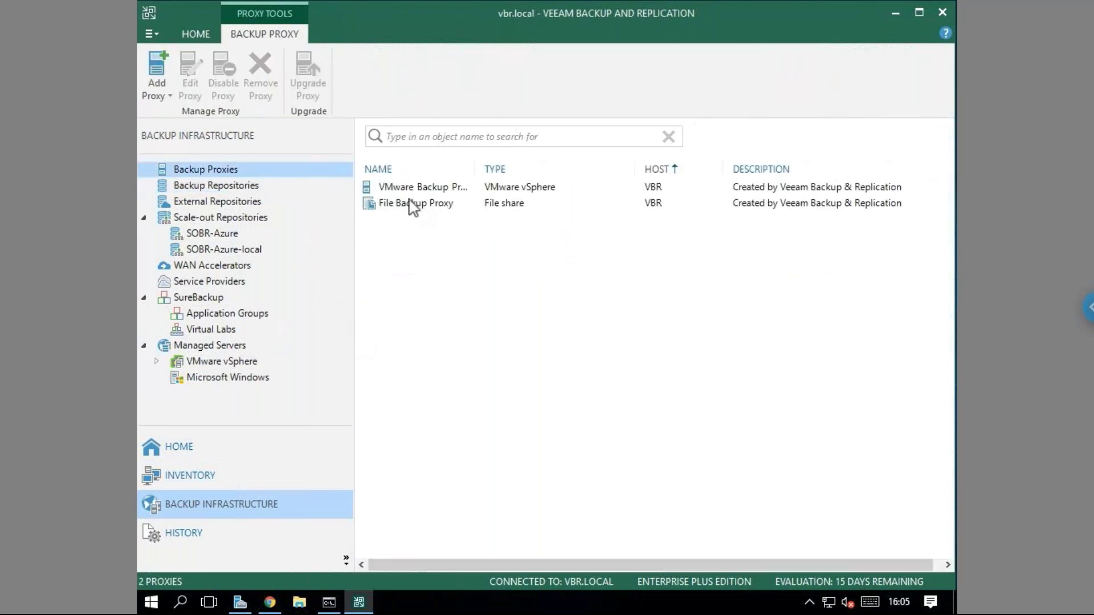
{"action": "left_click_drag", "start_coordinate": [478, 170], "coordinate": [533, 170]}
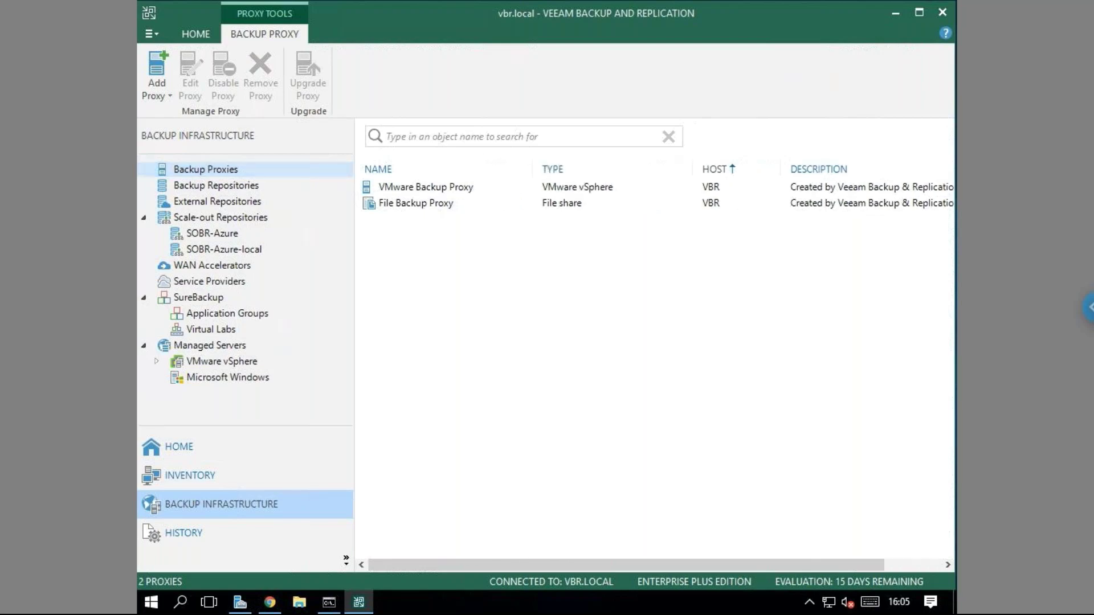
{"action": "left_click", "coordinate": [463, 204]}
{"action": "left_click", "coordinate": [463, 188]}
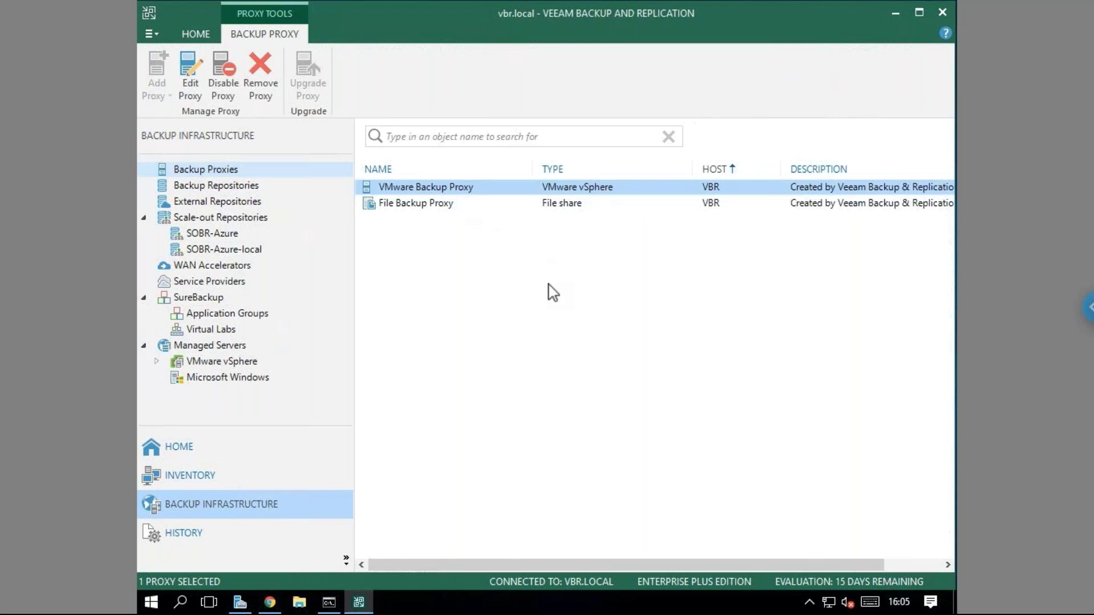
Open the VMware Backup Proxy's properties and its Transport Mode options, set to Automatic selection.
{"action": "right_click", "coordinate": [424, 188]}
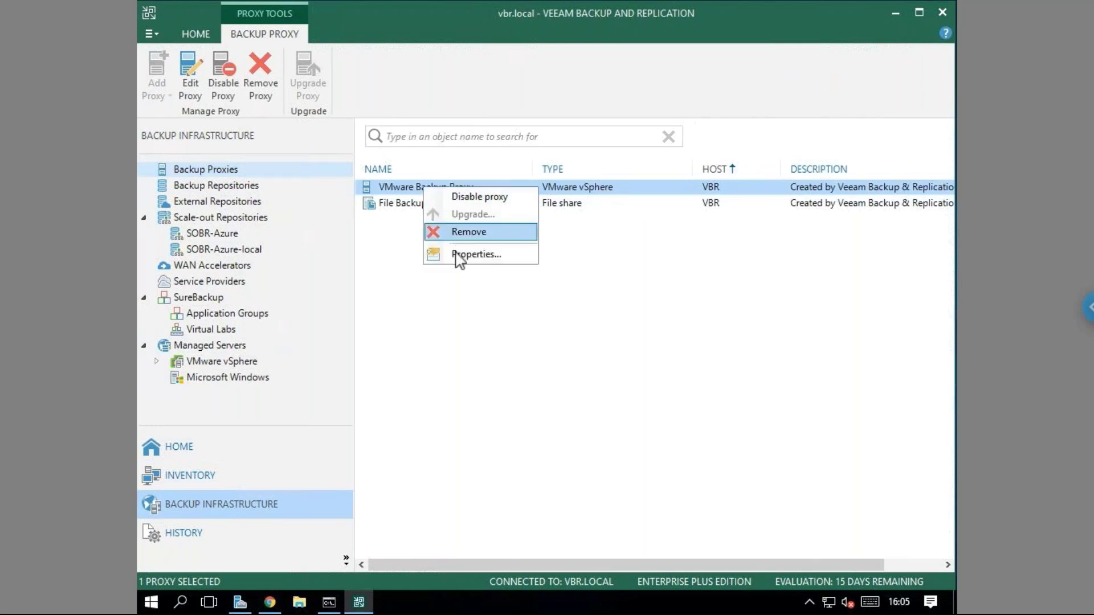
{"action": "left_click", "coordinate": [457, 254]}
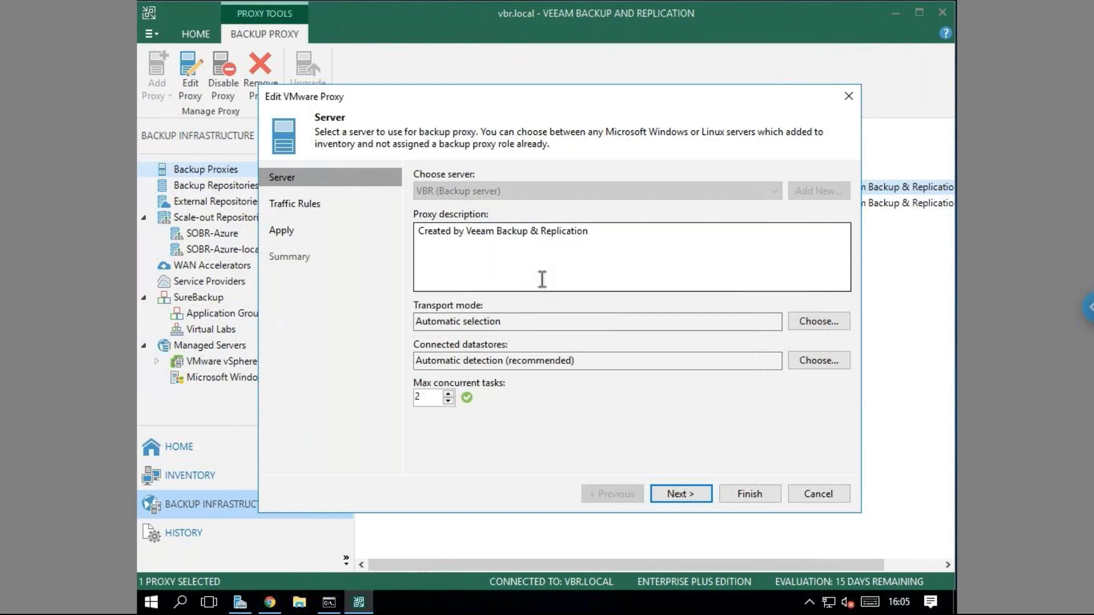
{"action": "left_click", "coordinate": [799, 321]}
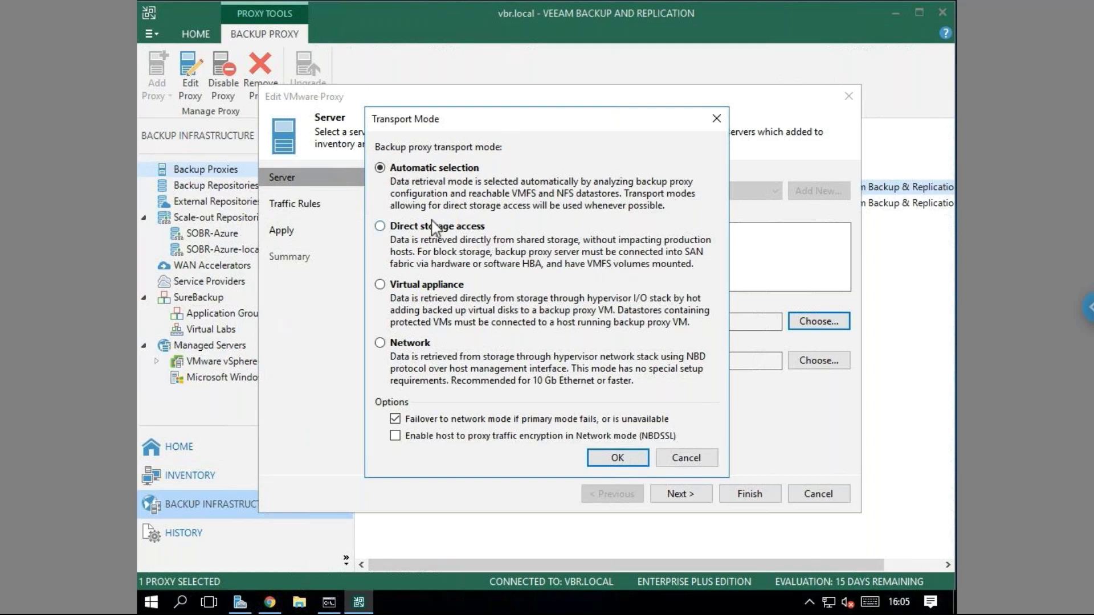
Try Direct storage access and Automatic selection, then cancel to keep Automatic selection.
{"action": "left_click", "coordinate": [406, 230]}
{"action": "left_click", "coordinate": [420, 177]}
{"action": "left_click", "coordinate": [411, 232]}
{"action": "left_click", "coordinate": [687, 459]}
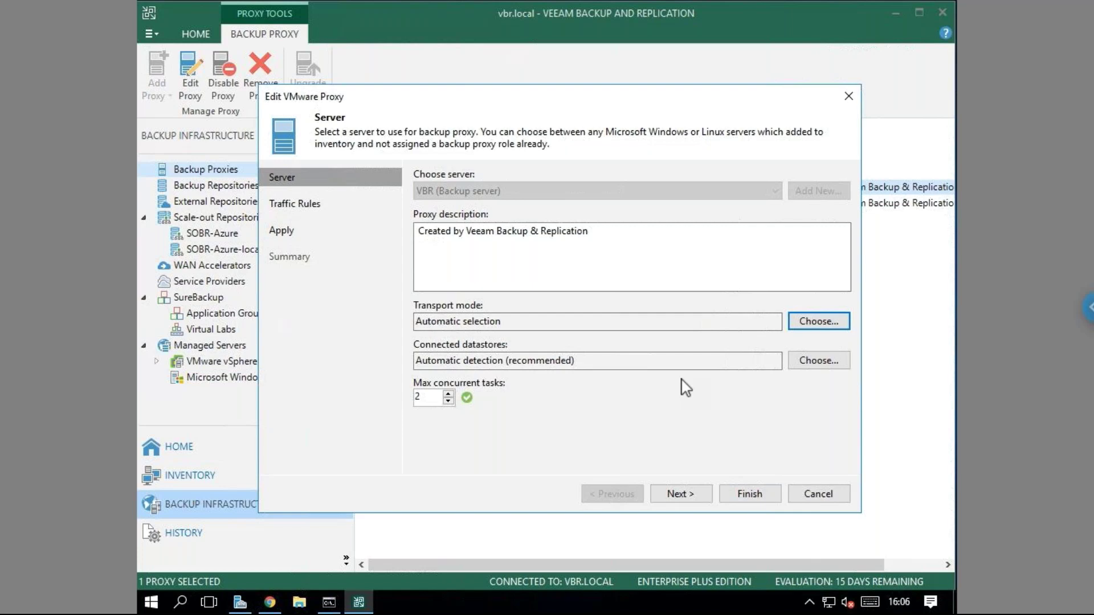
{"action": "left_click", "coordinate": [798, 362]}
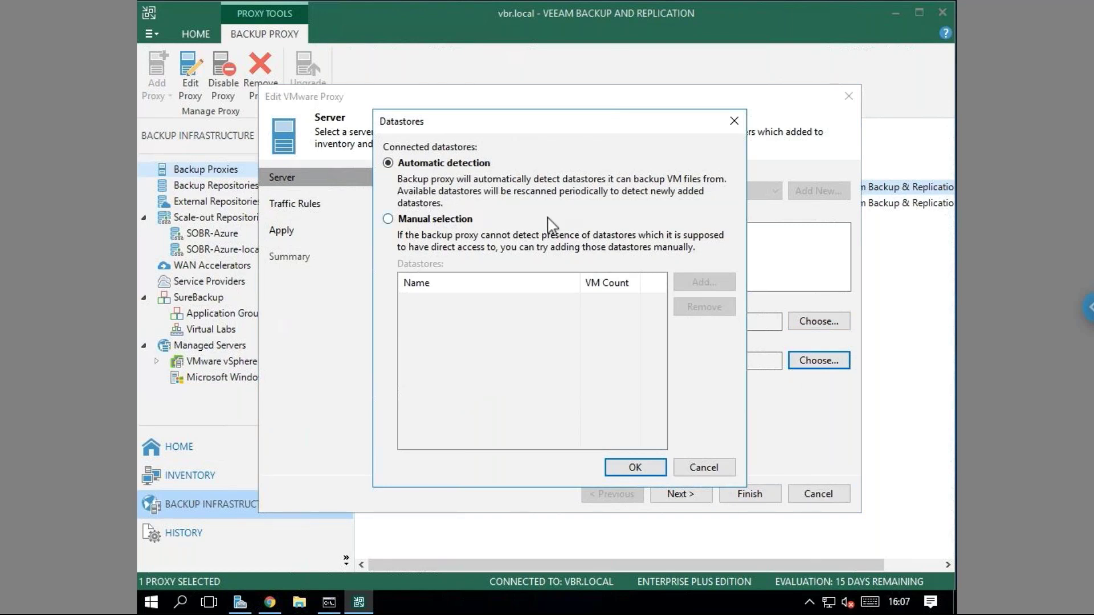
{"action": "left_click", "coordinate": [433, 219]}
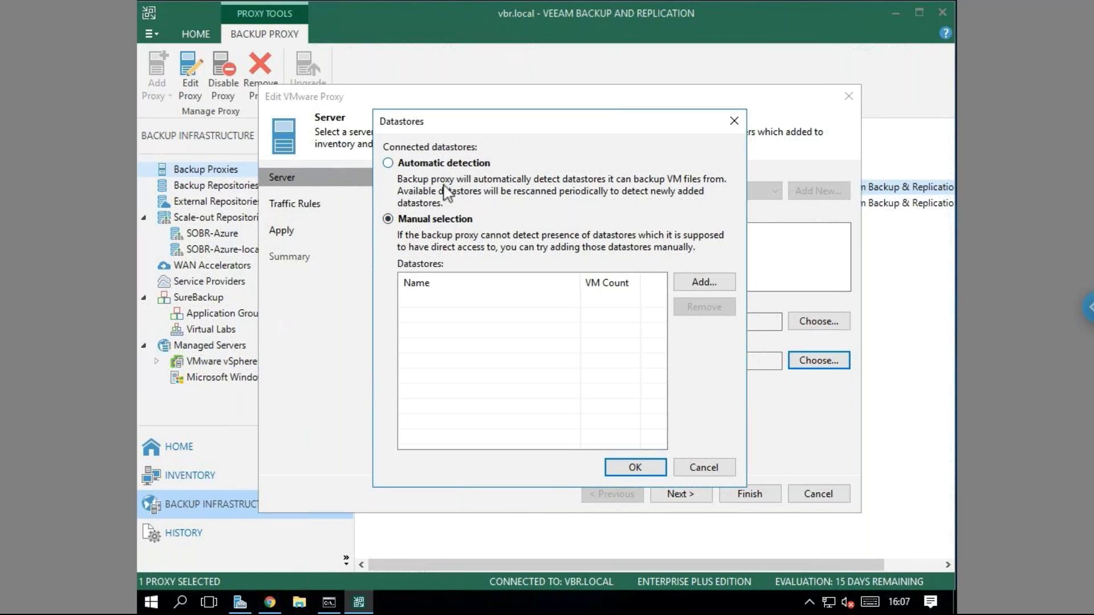
{"action": "left_click", "coordinate": [696, 285]}
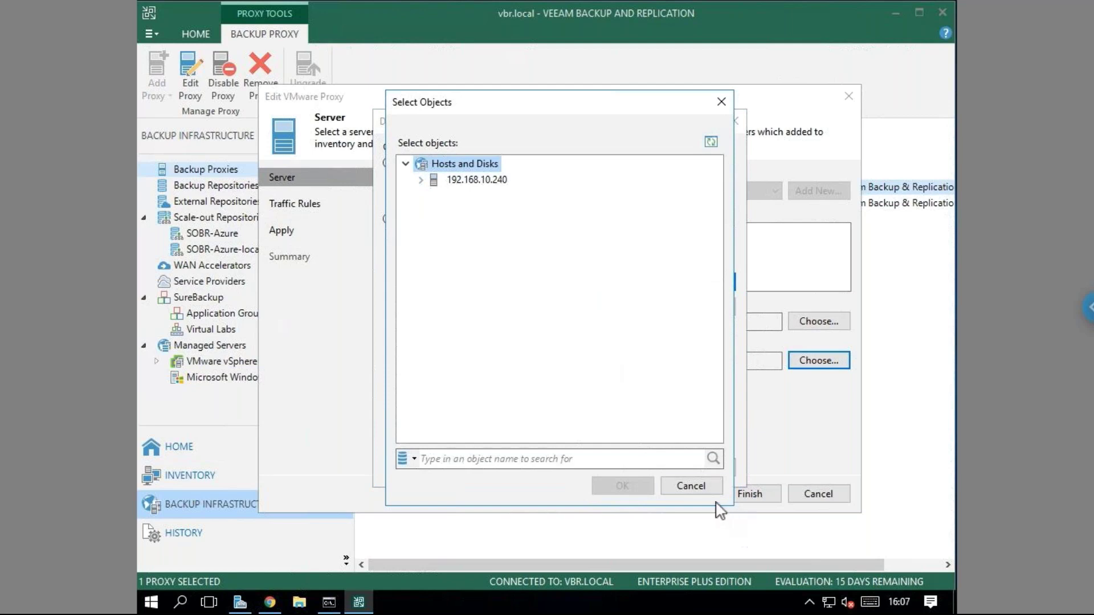
{"action": "left_click", "coordinate": [690, 487]}
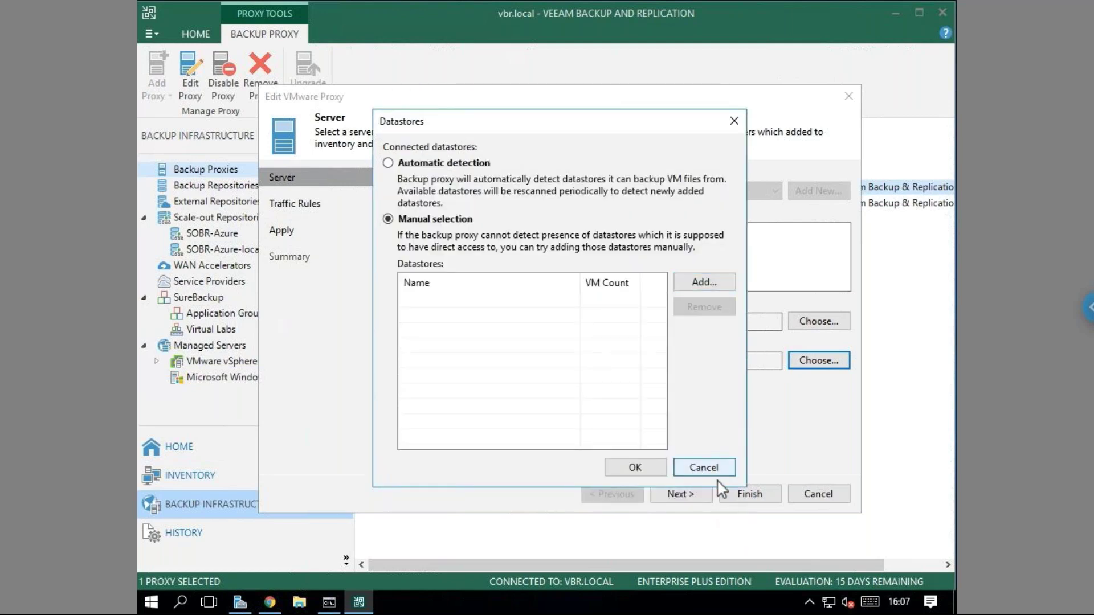
{"action": "left_click", "coordinate": [713, 473]}
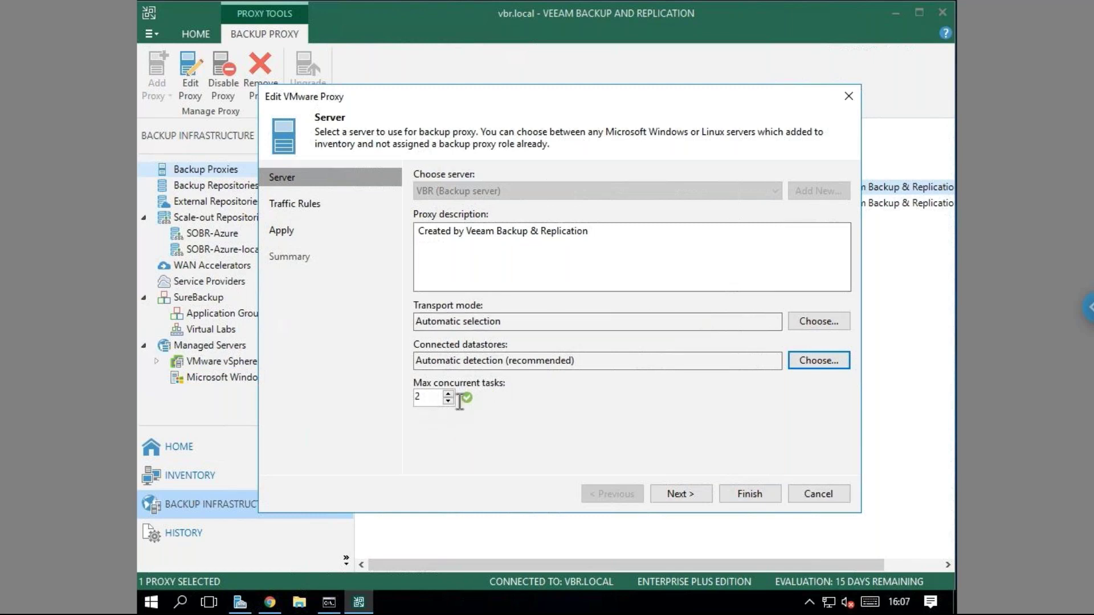
Try max concurrent tasks values between 1 and 4 on the proxy's spinner.
{"action": "left_click_drag", "start_coordinate": [429, 398], "coordinate": [414, 398]}
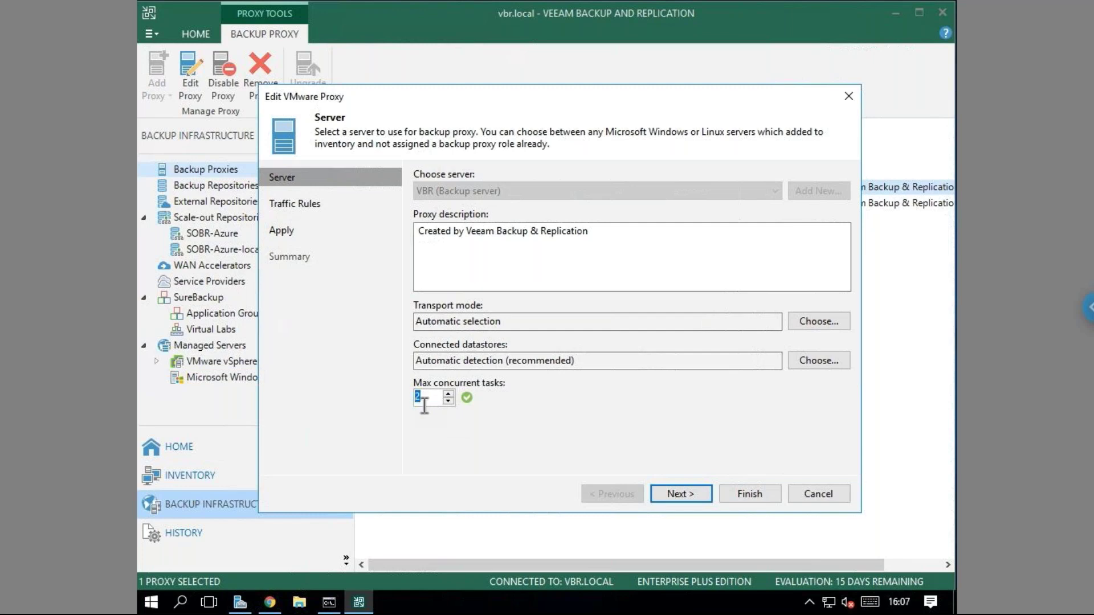
{"action": "left_click", "coordinate": [435, 404]}
{"action": "left_click", "coordinate": [448, 393]}
{"action": "mouse_move", "coordinate": [466, 399]}
{"action": "left_click", "coordinate": [448, 401]}
{"action": "left_click", "coordinate": [449, 401]}
{"action": "left_click", "coordinate": [449, 394]}
{"action": "left_click", "coordinate": [449, 395]}
{"action": "left_click", "coordinate": [448, 393]}
Return max concurrent tasks to 2 and exit the proxy wizard without applying changes.
{"action": "left_click", "coordinate": [449, 401]}
{"action": "left_click", "coordinate": [812, 497]}
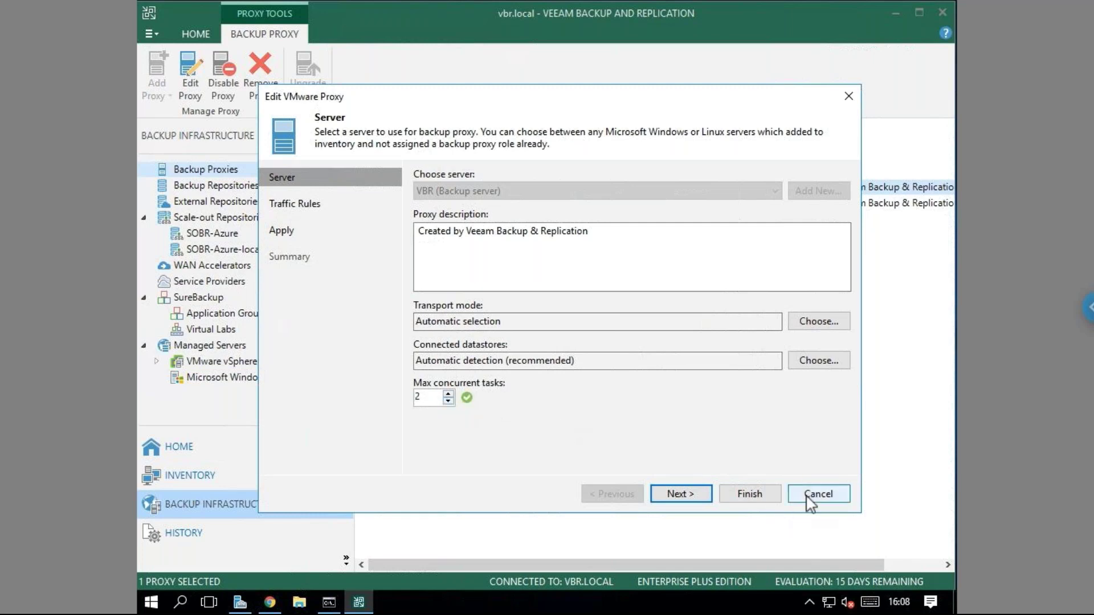
{"action": "left_click", "coordinate": [555, 322]}
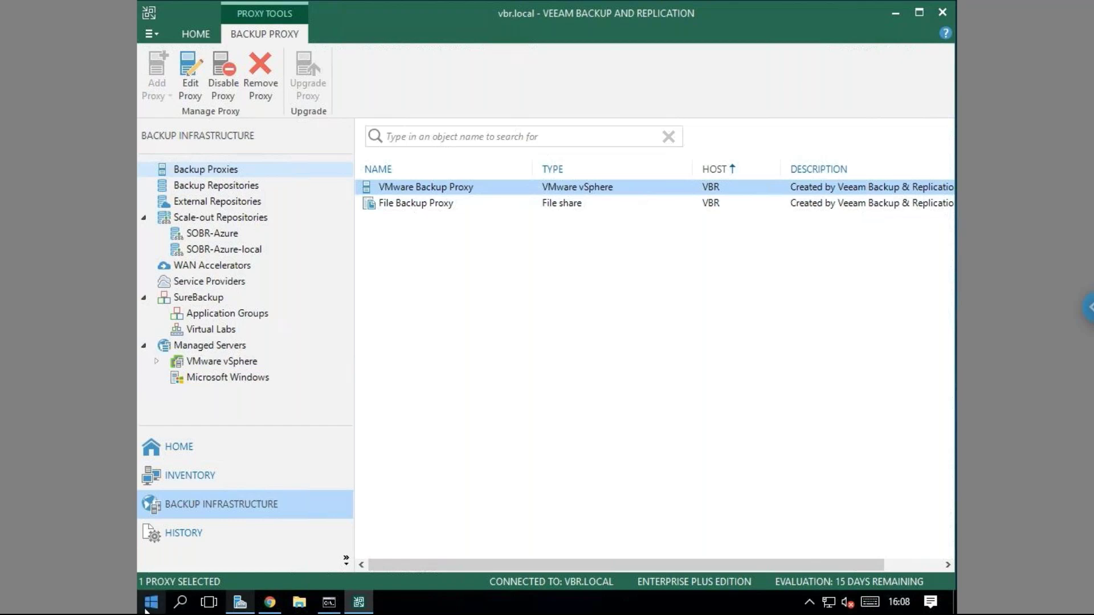
Open Disk Management from the Win+X menu and select the Repositorio1 (M:) partition on Disk 1.
{"action": "key", "text": "super+x"}
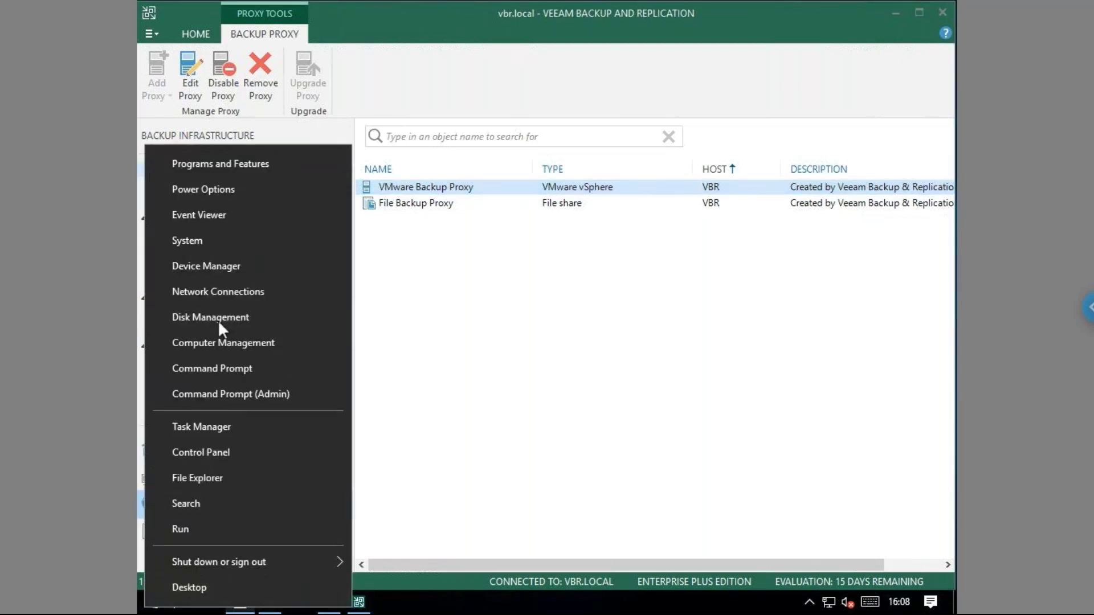
{"action": "left_click", "coordinate": [218, 318]}
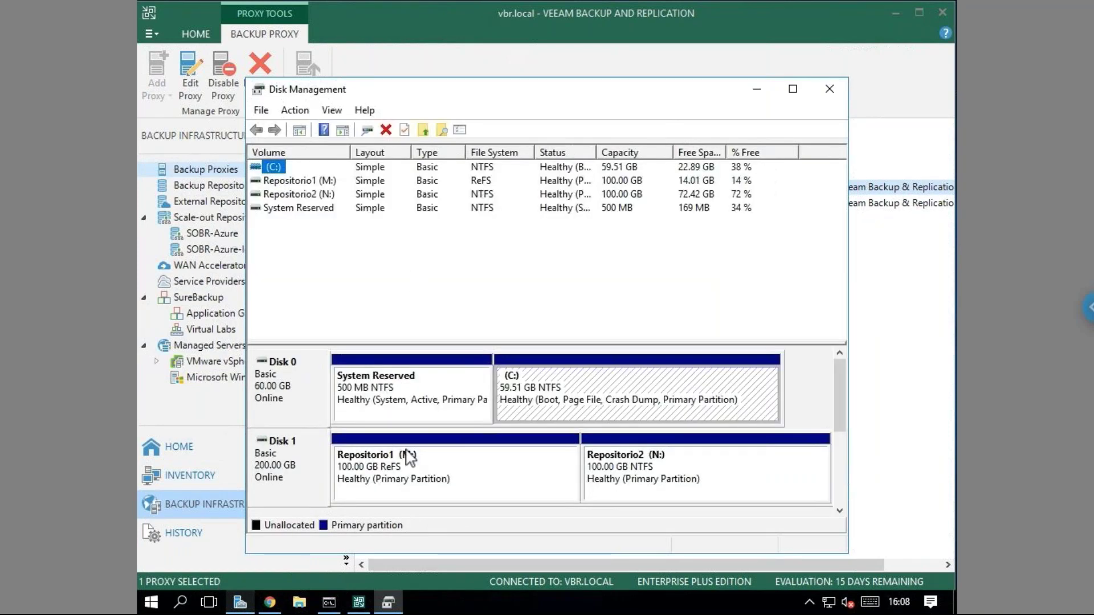
{"action": "left_click", "coordinate": [315, 477]}
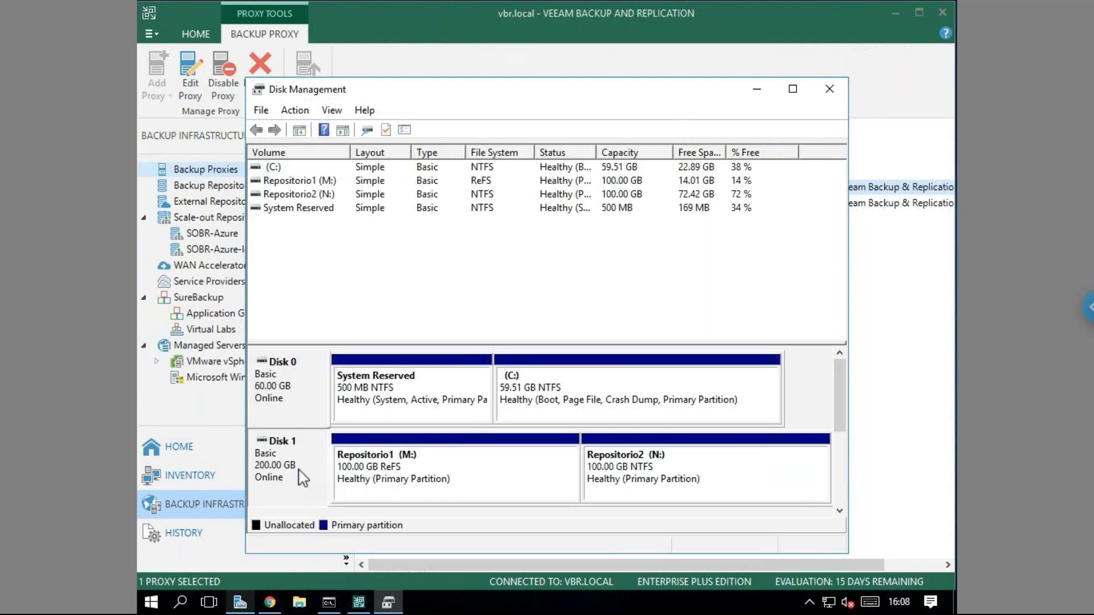
{"action": "left_click", "coordinate": [415, 475]}
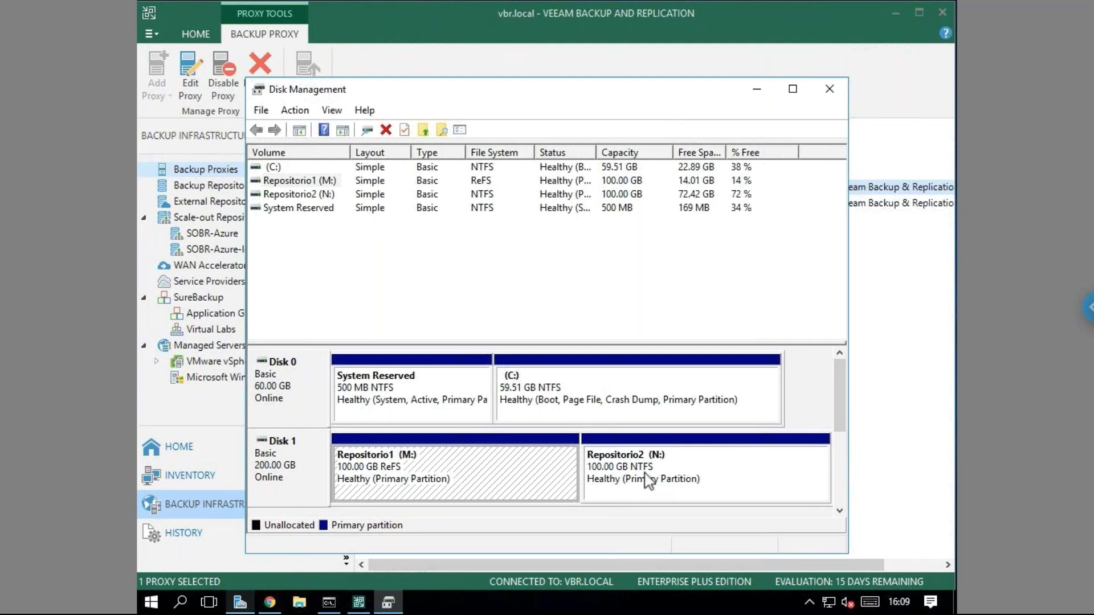
Inspect the Repositorio2 (N:) partition in Disk Management, then return to Veeam's Home backup jobs list.
{"action": "left_click", "coordinate": [670, 485]}
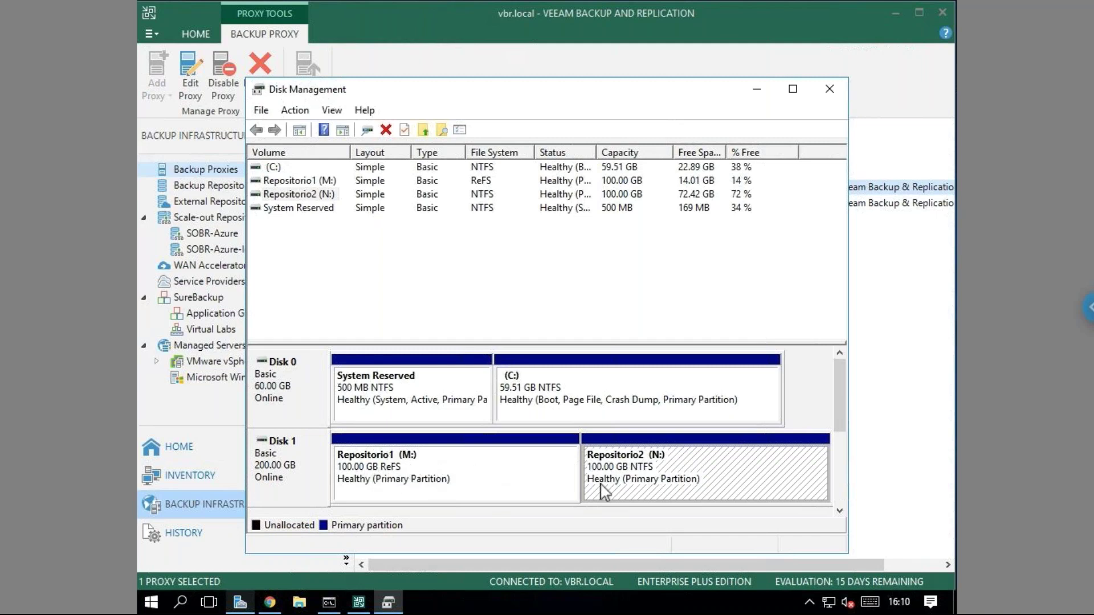
{"action": "left_click", "coordinate": [828, 88]}
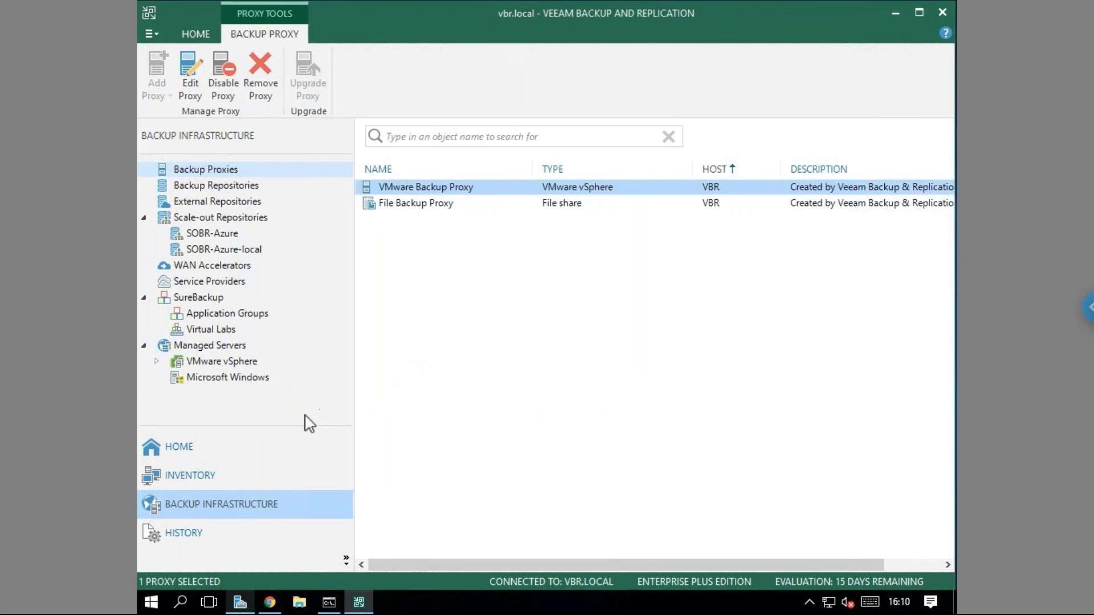
{"action": "left_click", "coordinate": [203, 446]}
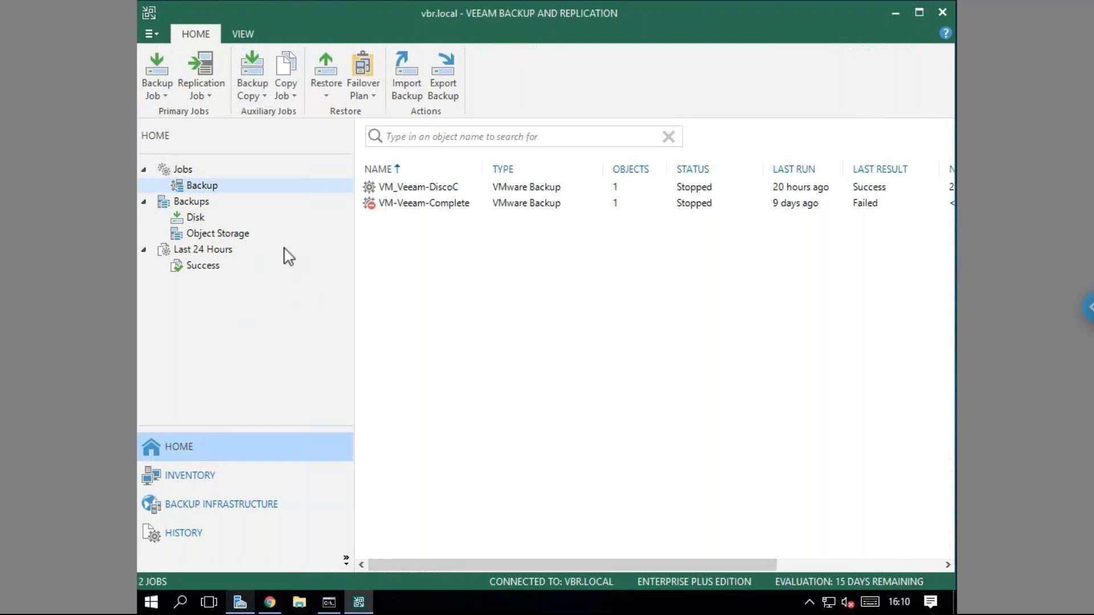
Select the VM_Veeam-DiscoC job in the Home view to show its last-run details.
{"action": "left_click", "coordinate": [220, 188]}
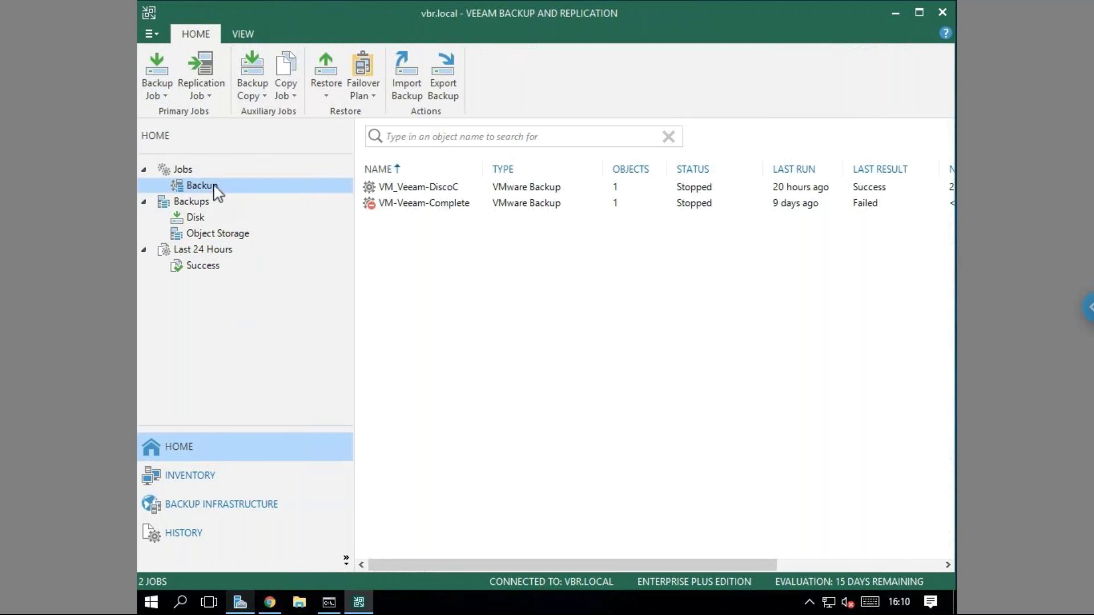
{"action": "left_click", "coordinate": [157, 95]}
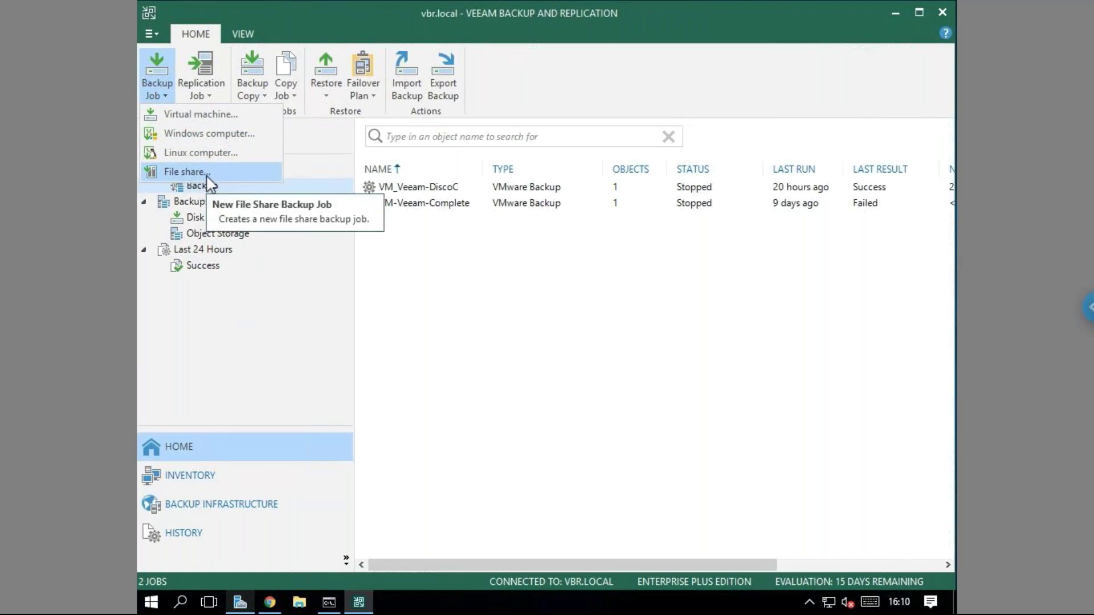
{"action": "left_click", "coordinate": [516, 286]}
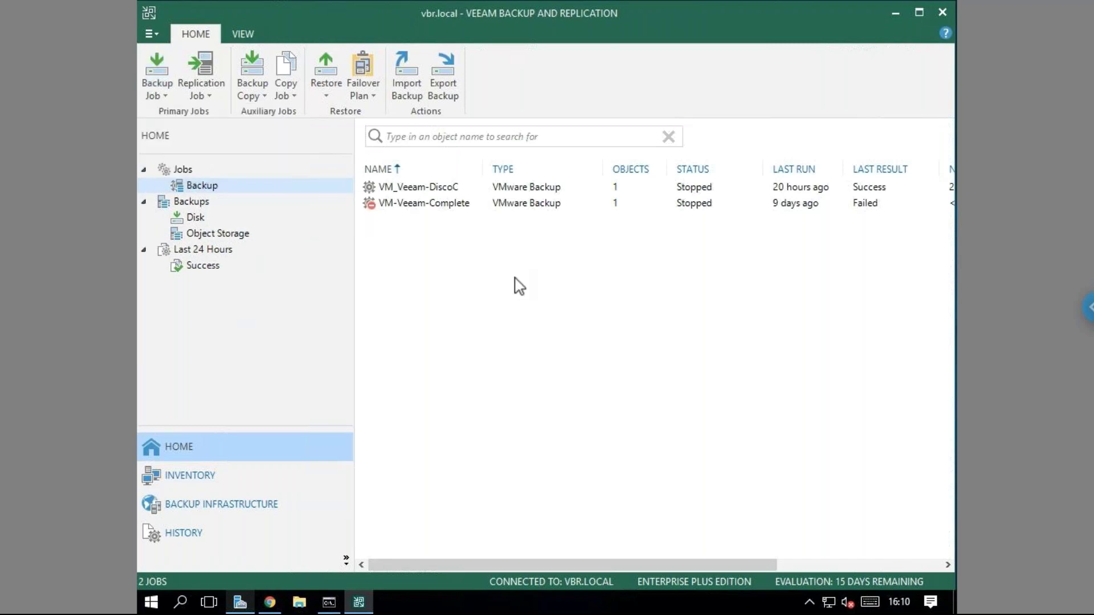
{"action": "left_click", "coordinate": [422, 192]}
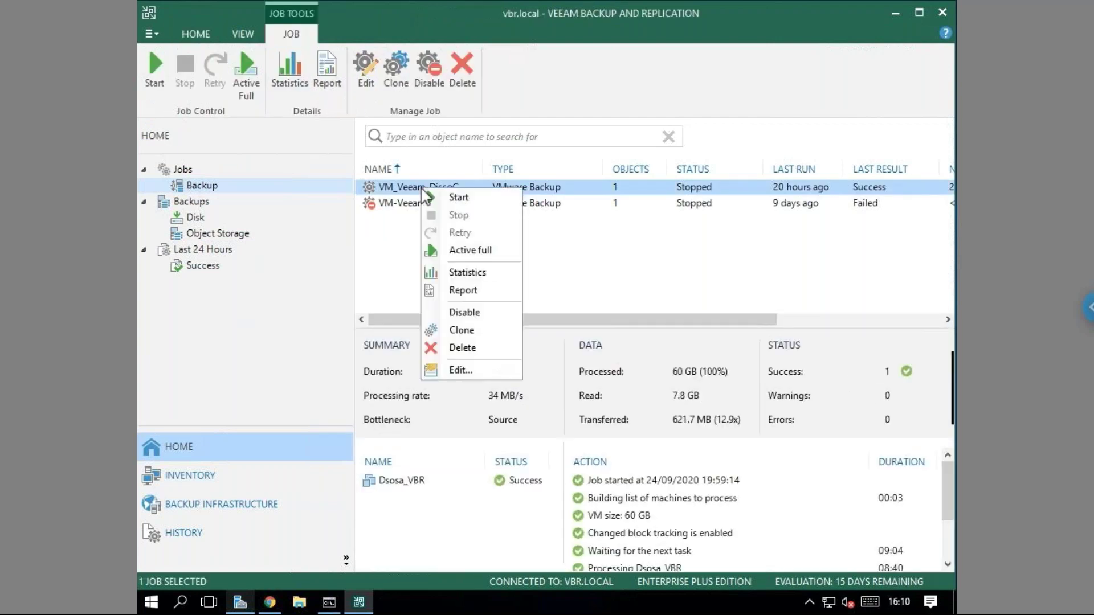
{"action": "left_click", "coordinate": [381, 238]}
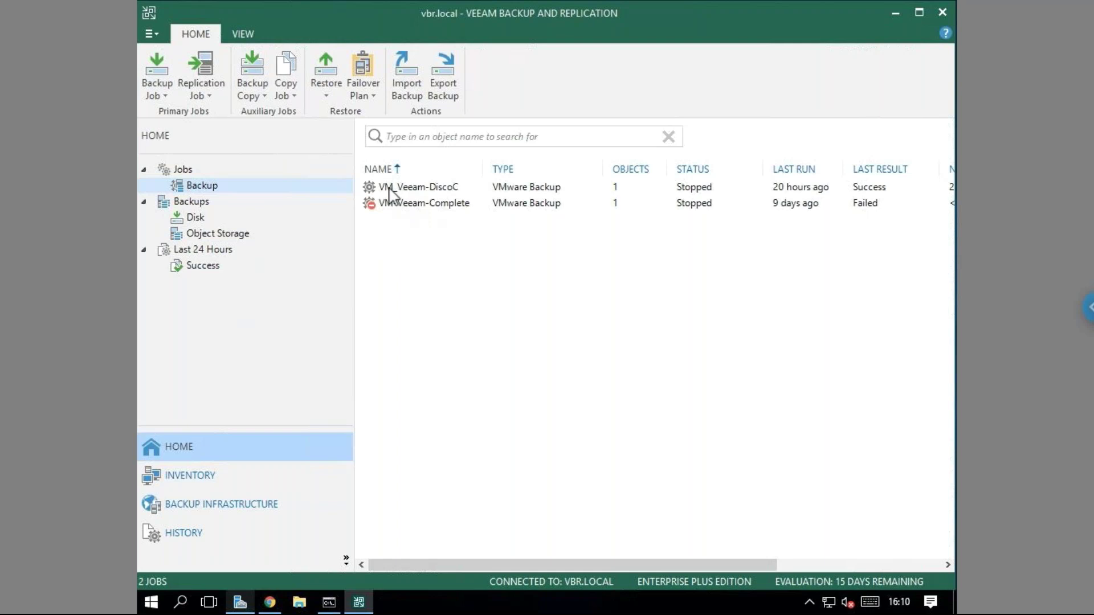
{"action": "left_click", "coordinate": [389, 188]}
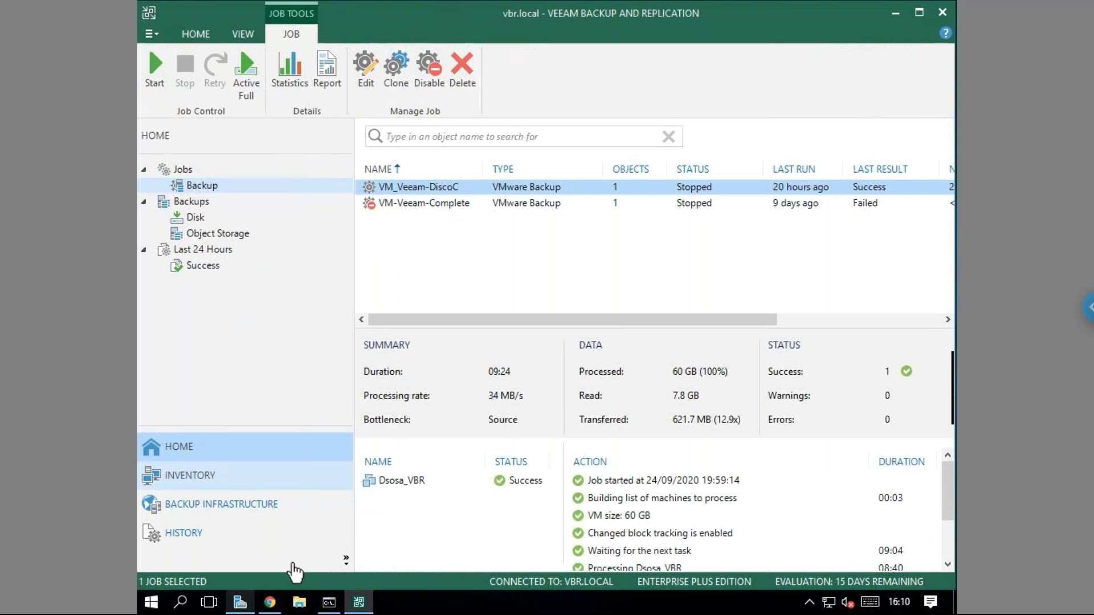
Glance at the drives in File Explorer, then bring the ESXi host client to the front.
{"action": "left_click", "coordinate": [299, 602]}
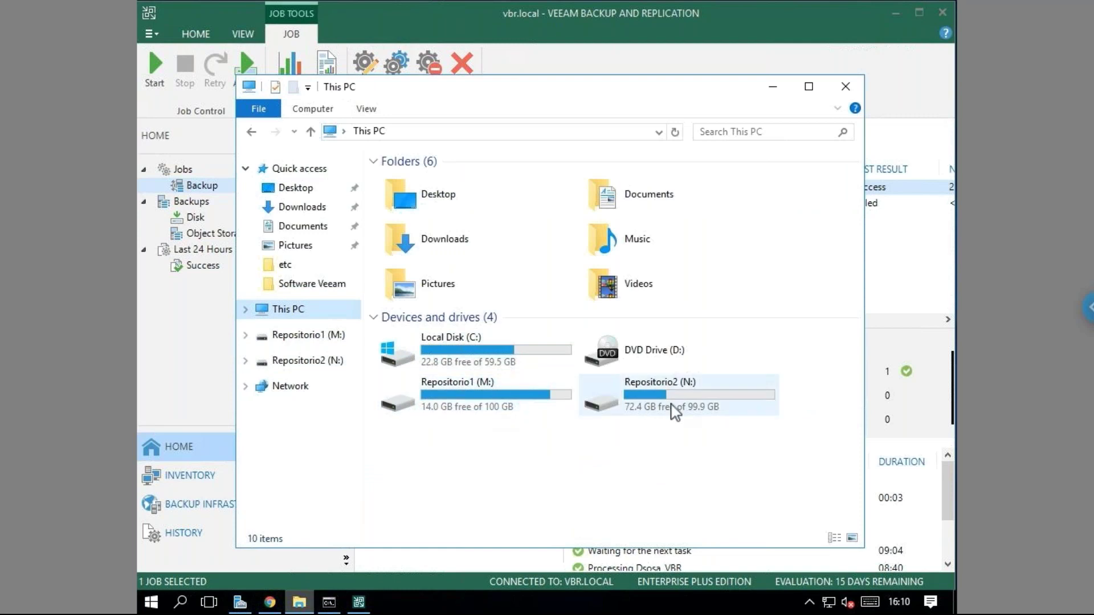
{"action": "left_click", "coordinate": [852, 90]}
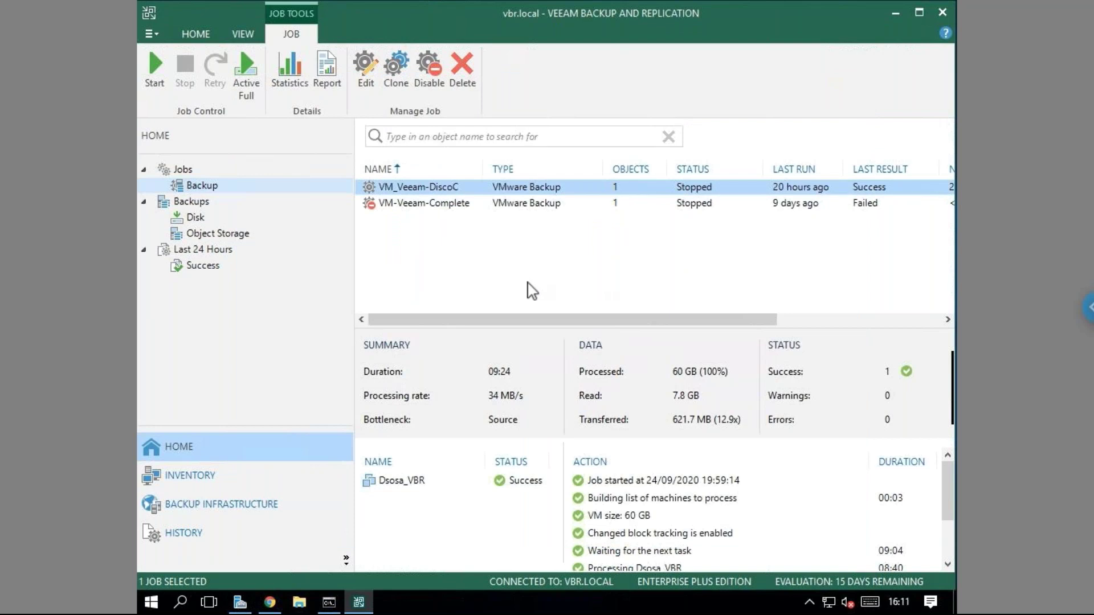
{"action": "mouse_move", "coordinate": [270, 608]}
{"action": "left_click", "coordinate": [311, 516]}
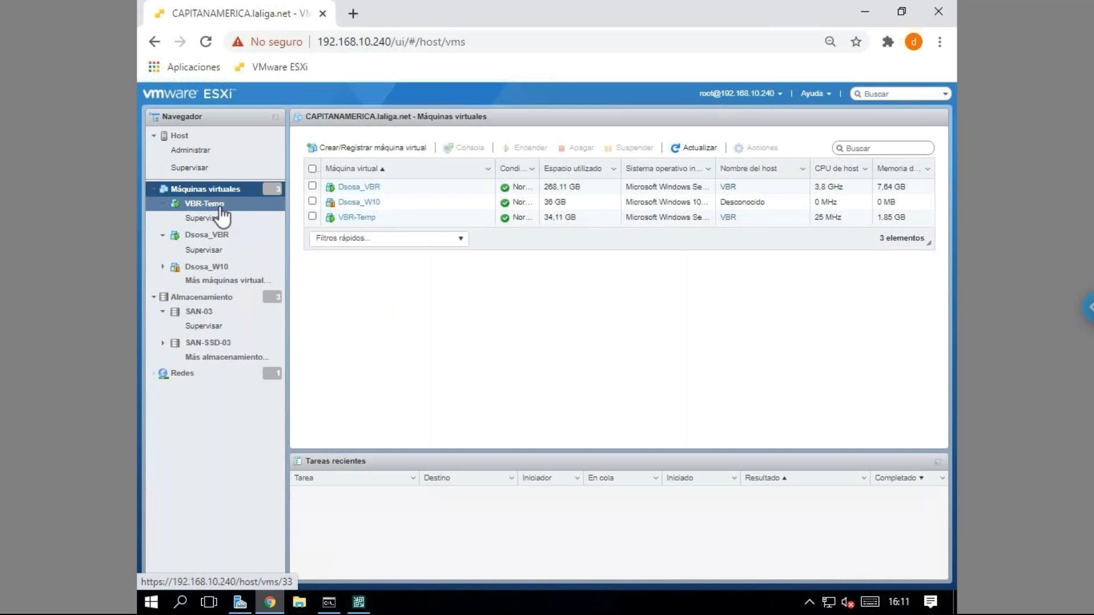
Show the Dsosa_VBR virtual machine's summary in the ESXi host client.
{"action": "left_click", "coordinate": [208, 236]}
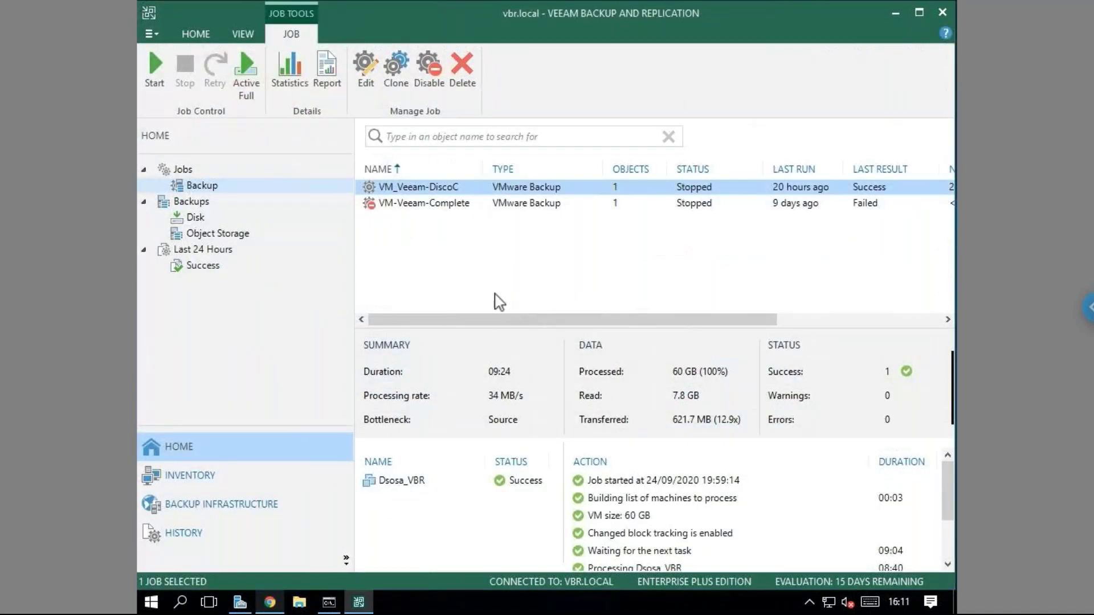
Open the VM_Veeam-DiscoC backup job for editing.
{"action": "right_click", "coordinate": [418, 193]}
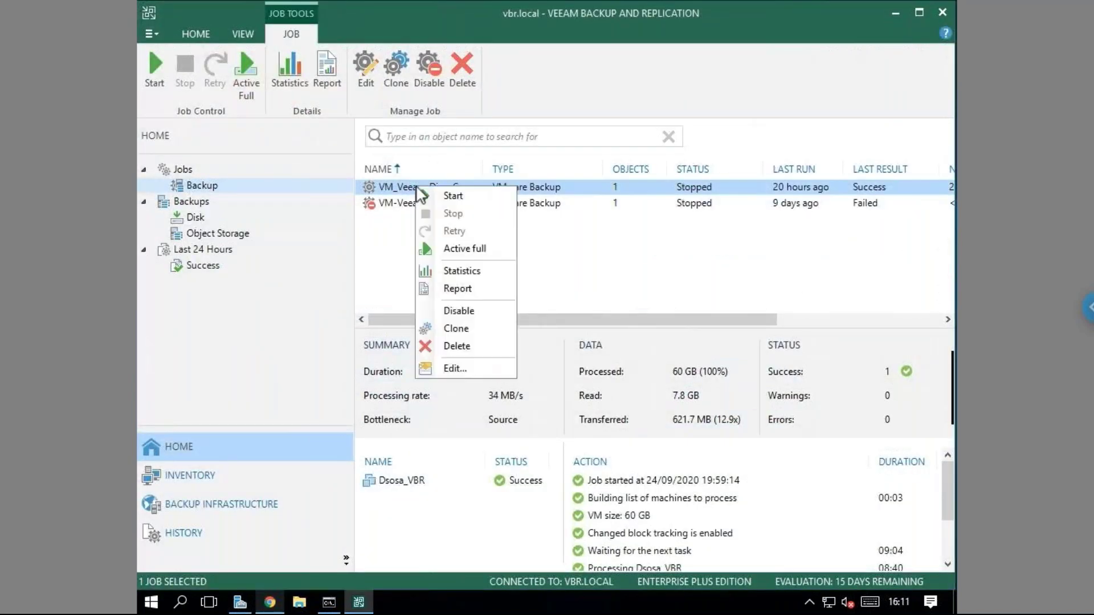
{"action": "left_click", "coordinate": [385, 250]}
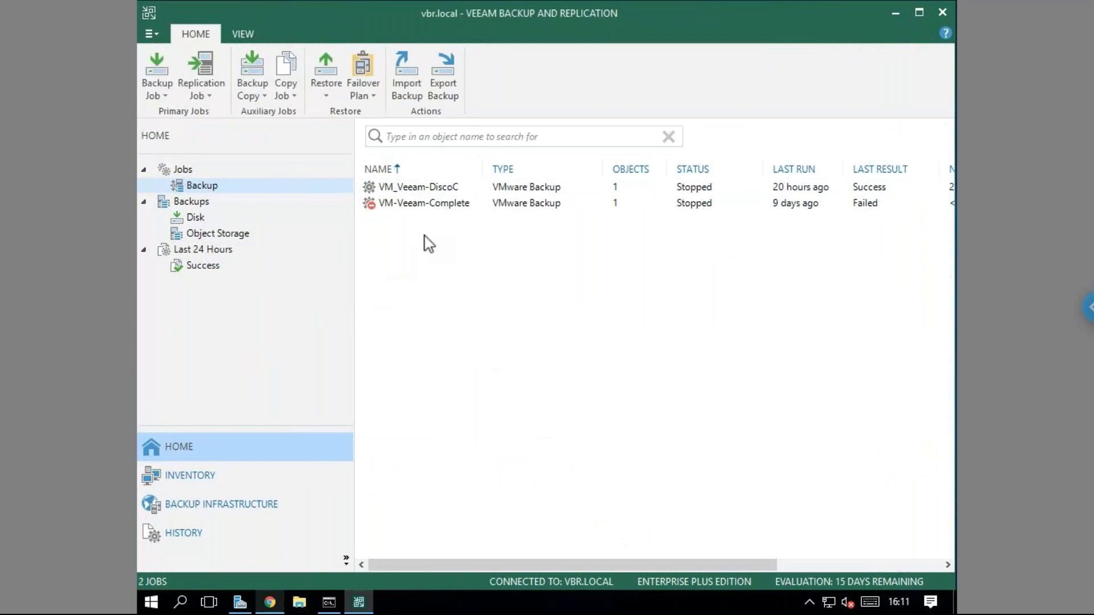
{"action": "left_click", "coordinate": [420, 192]}
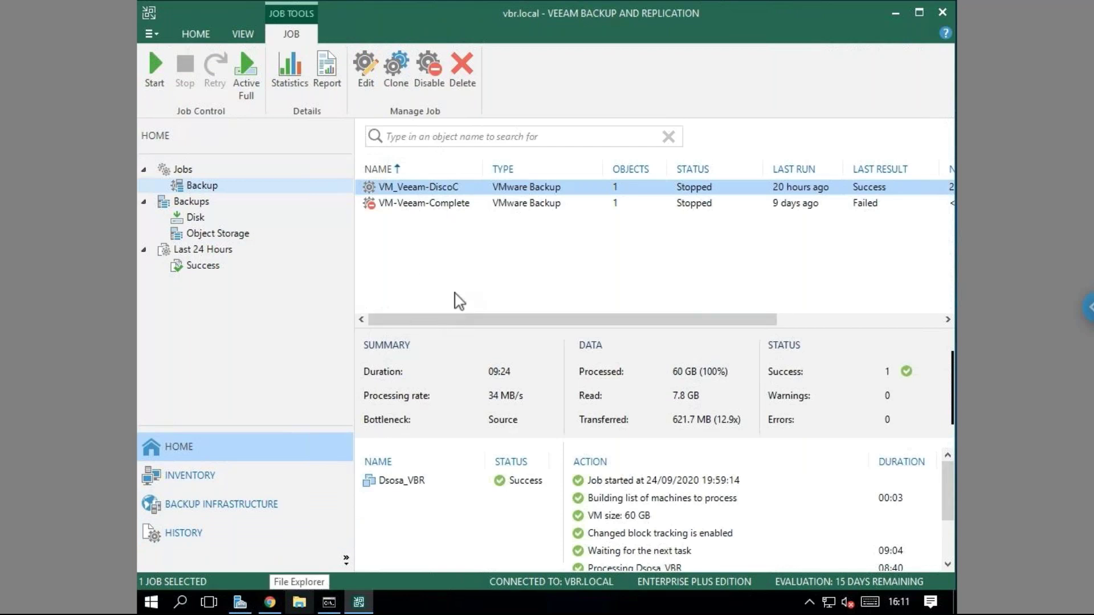
{"action": "right_click", "coordinate": [423, 192]}
{"action": "left_click", "coordinate": [473, 372]}
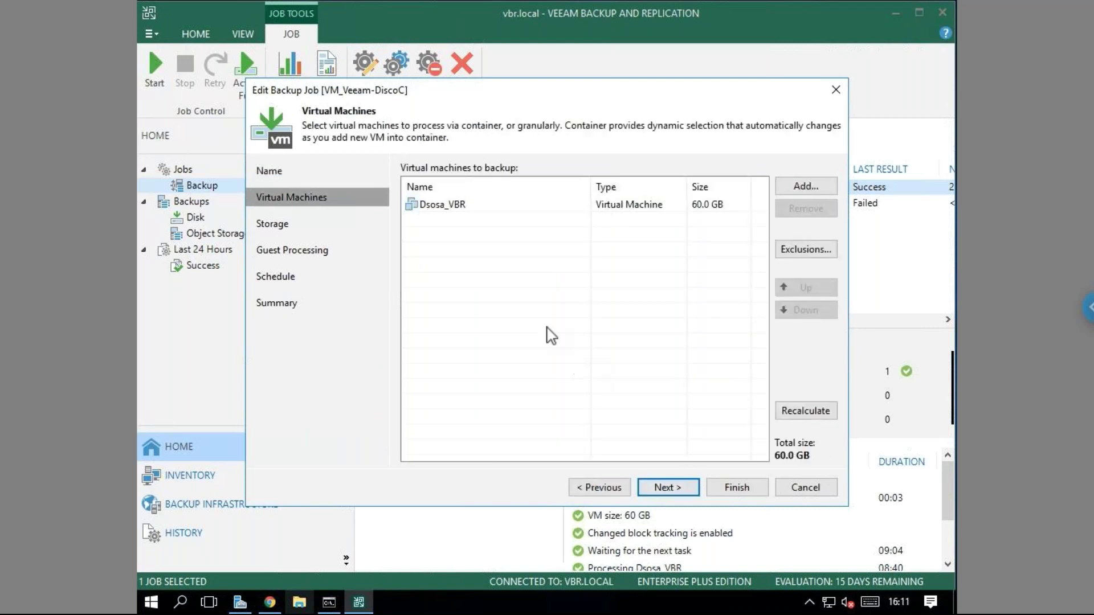
Keep only Dsosa_VBR in the job after browsing host 192.168.10.240, and open Exclusions.
{"action": "left_click", "coordinate": [476, 208]}
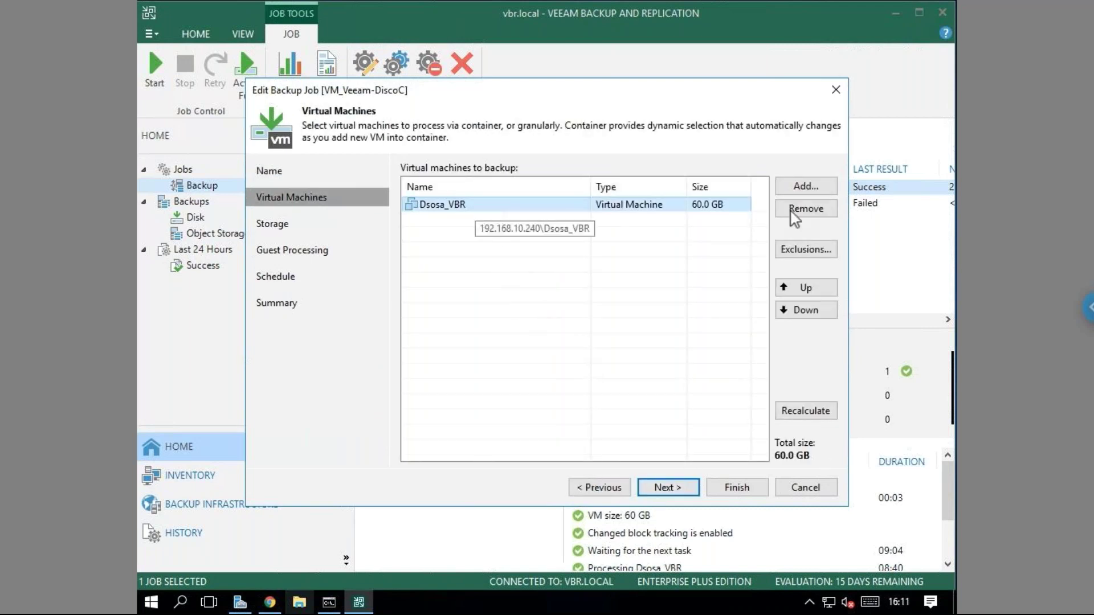
{"action": "left_click", "coordinate": [806, 187]}
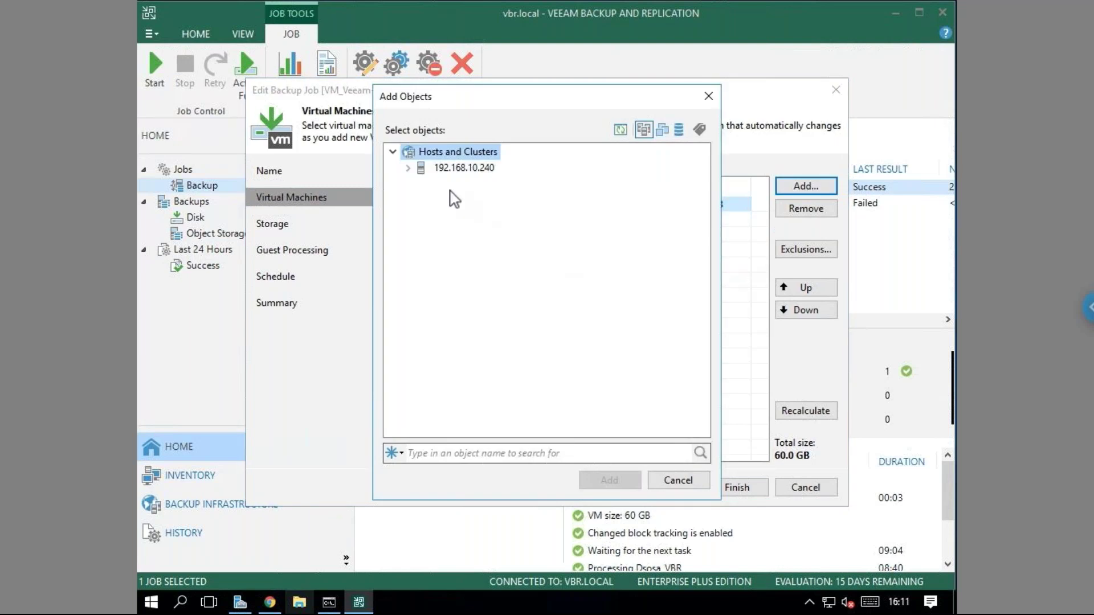
{"action": "left_click", "coordinate": [409, 168]}
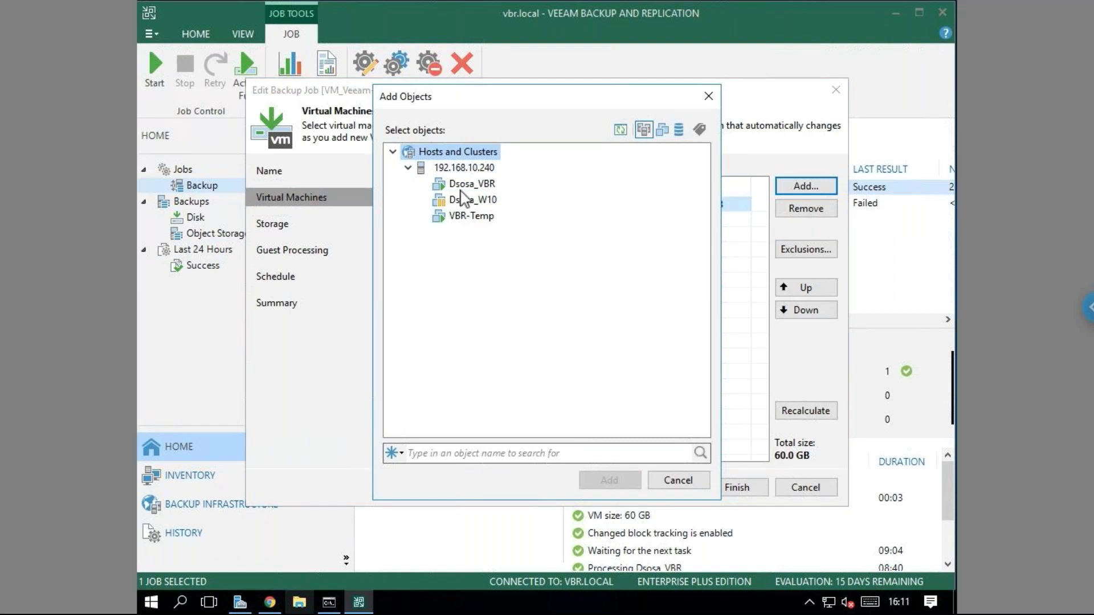
{"action": "left_click", "coordinate": [695, 482]}
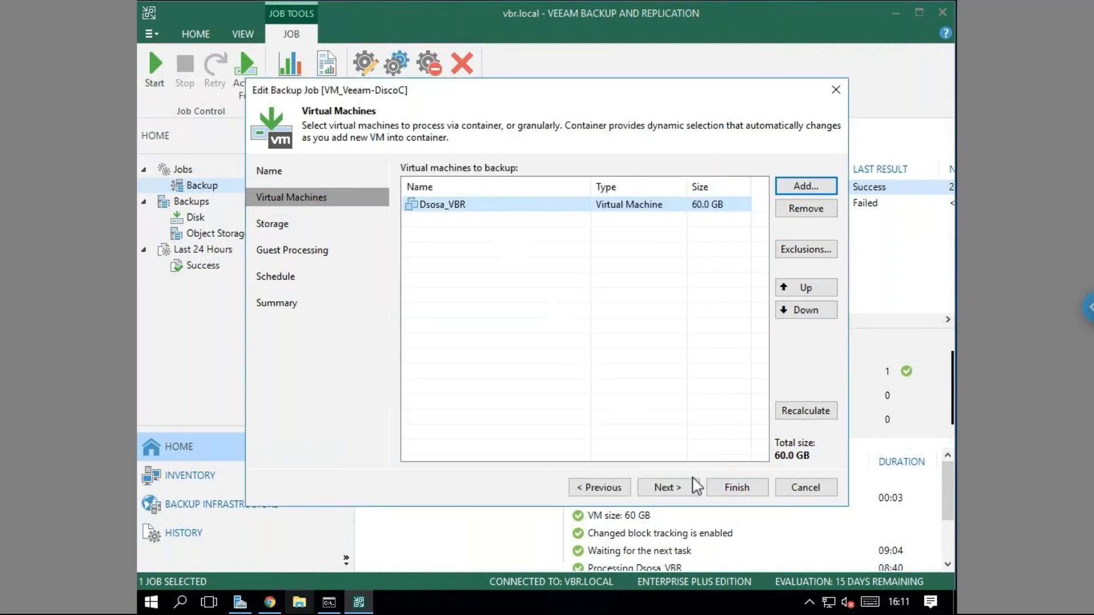
{"action": "left_click", "coordinate": [449, 207]}
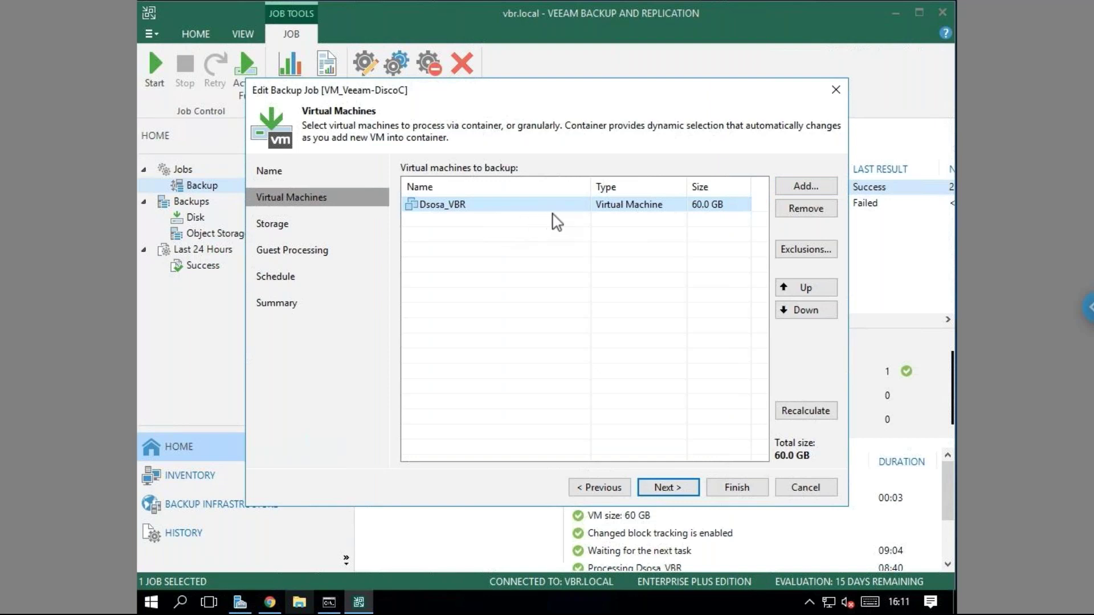
{"action": "left_click", "coordinate": [799, 253]}
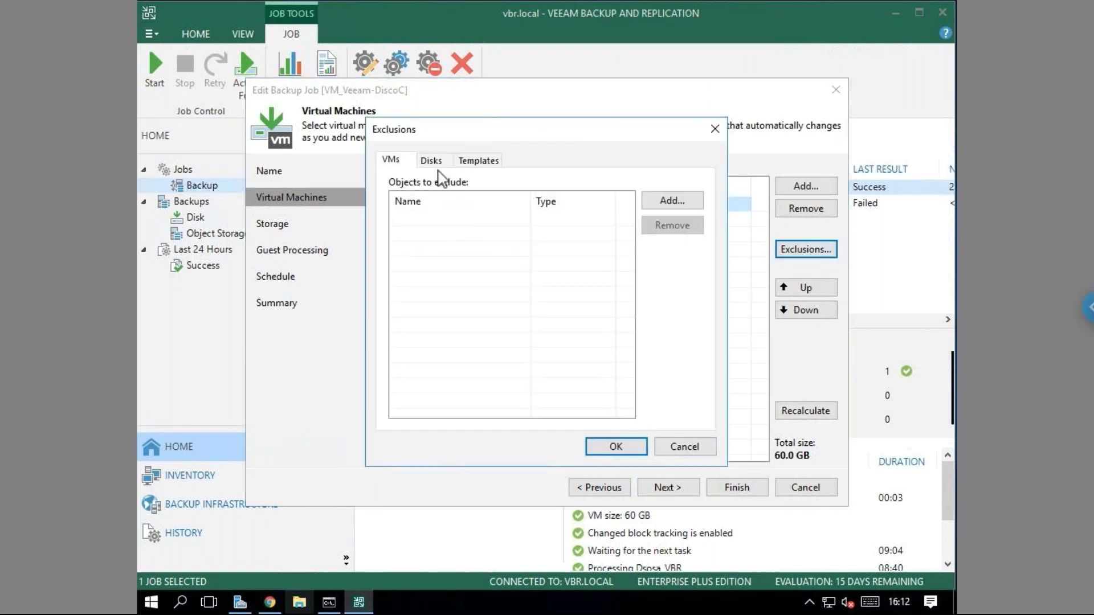
Pick the SCSI (0:0) disk for Dsosa_VBR in the disk exclusions, then bring up the ESXi host client.
{"action": "left_click", "coordinate": [431, 161]}
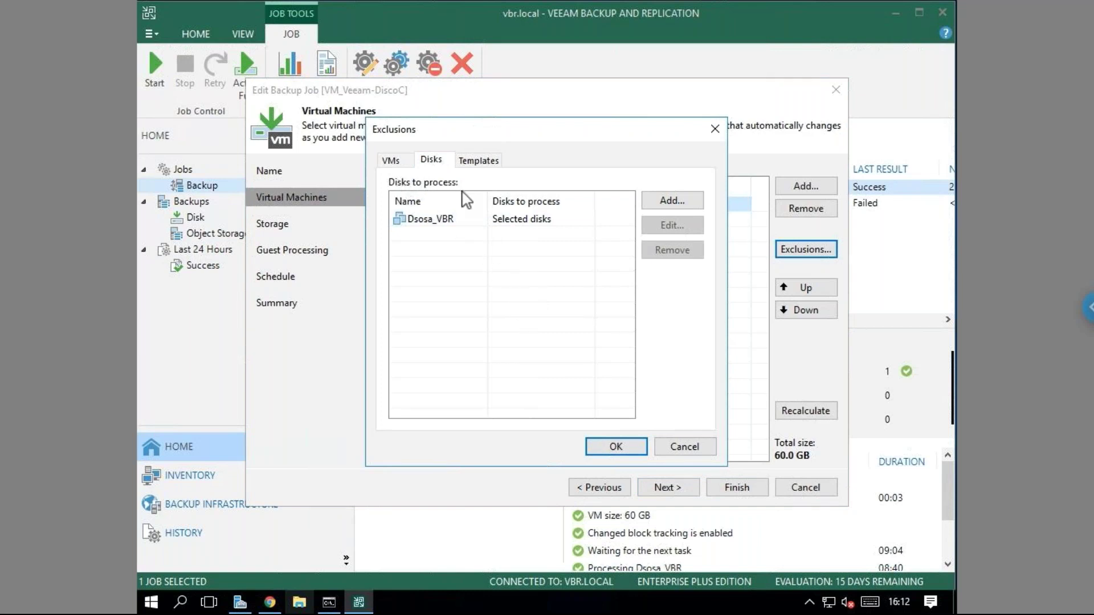
{"action": "left_click", "coordinate": [453, 220]}
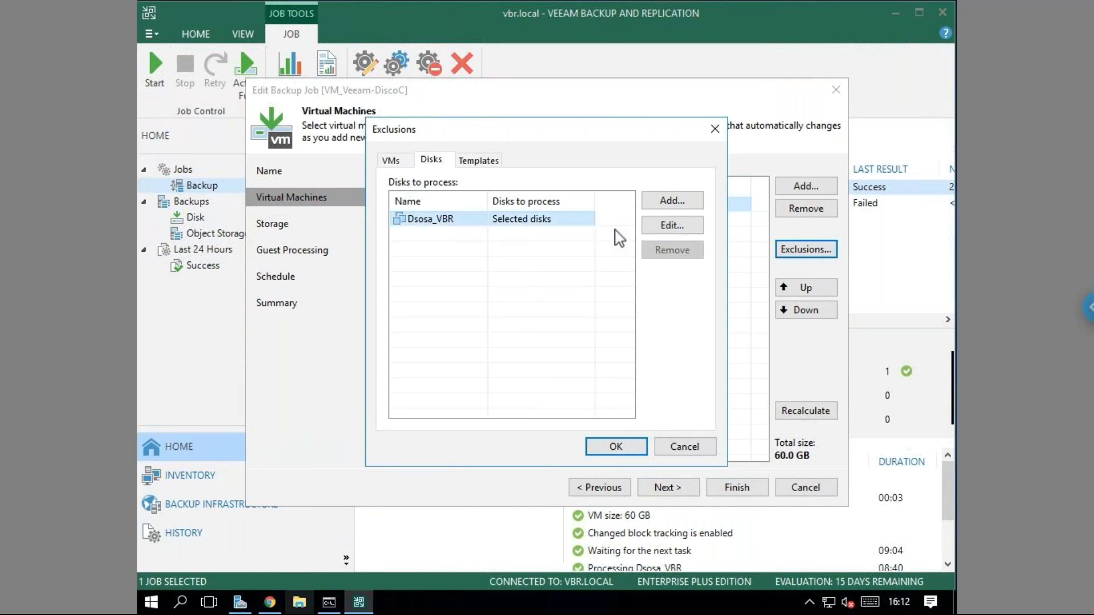
{"action": "left_click", "coordinate": [672, 225]}
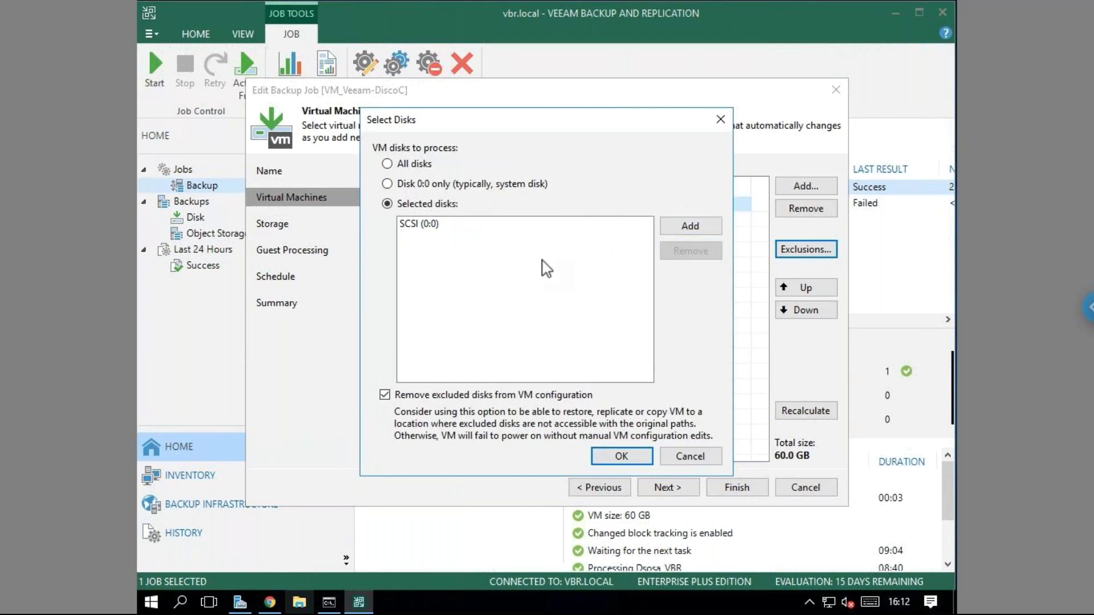
{"action": "left_click", "coordinate": [419, 225]}
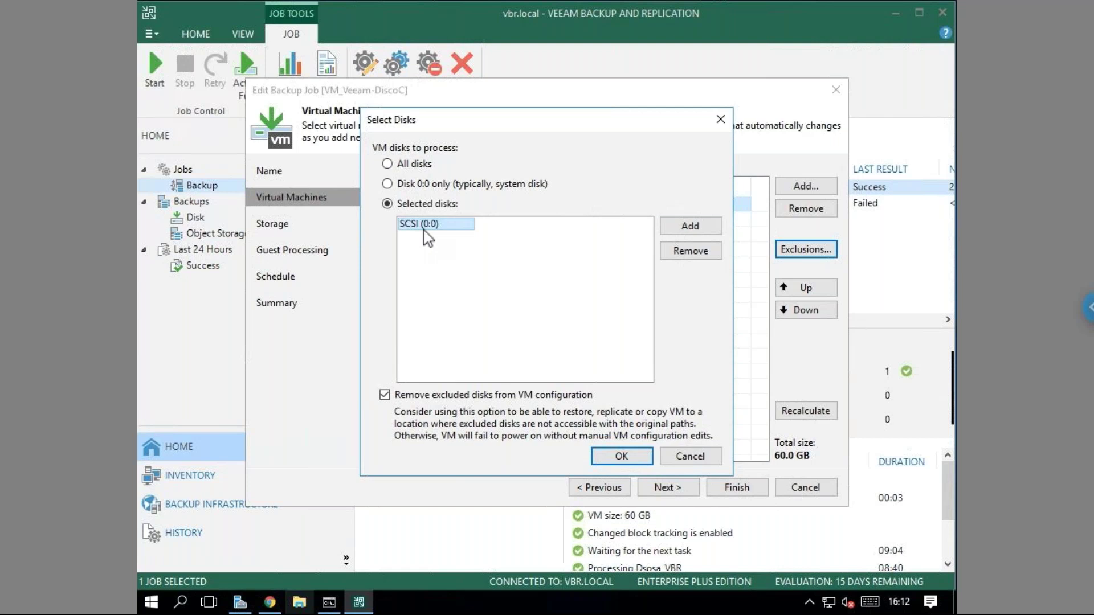
{"action": "left_click", "coordinate": [273, 607]}
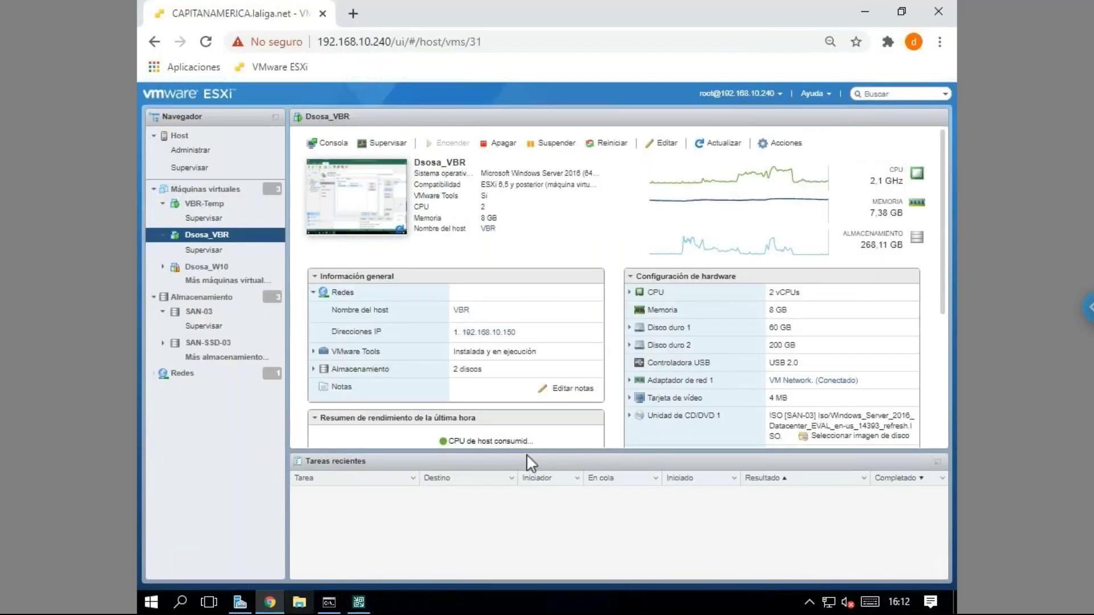
Confirm Dsosa_VBR's hard disk 1 uses SCSI controller 0:0, then return to Veeam's disk selection.
{"action": "left_click", "coordinate": [631, 328]}
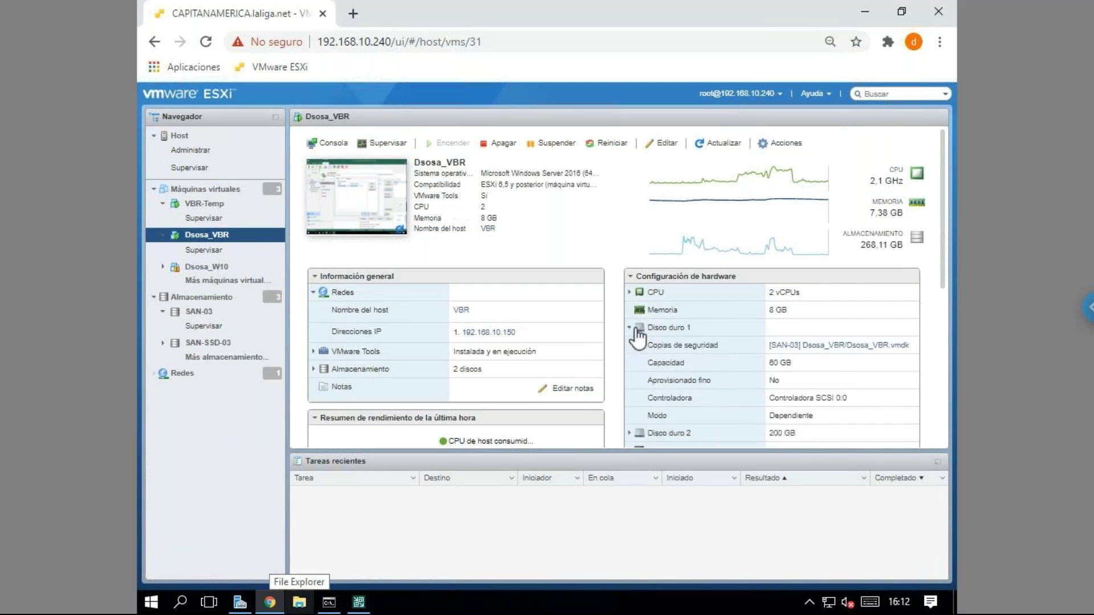
{"action": "left_click_drag", "start_coordinate": [848, 399], "coordinate": [826, 400]}
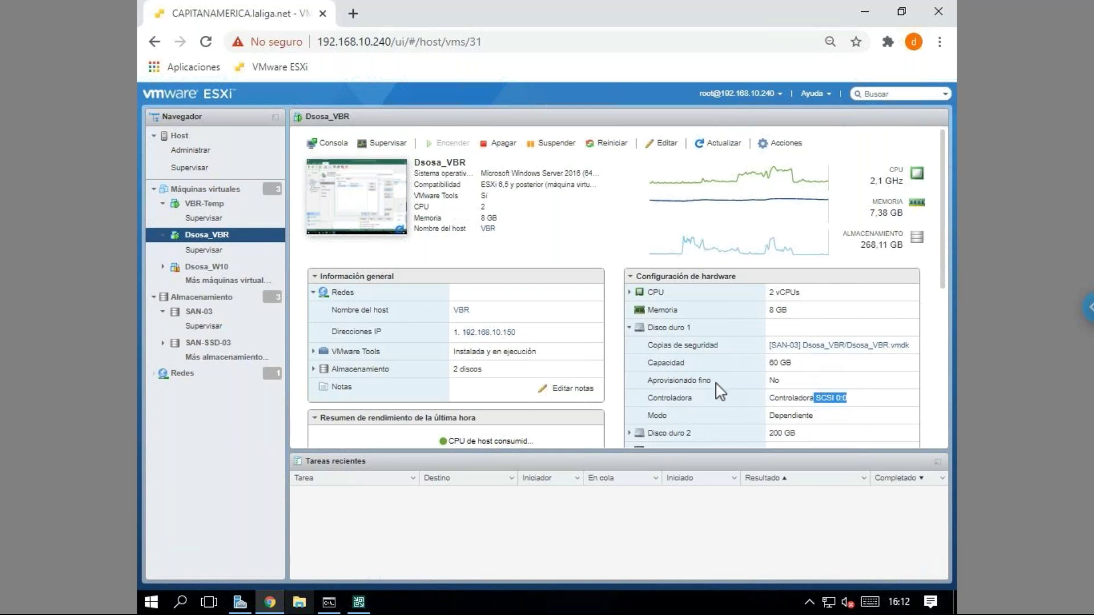
{"action": "left_click", "coordinate": [358, 603]}
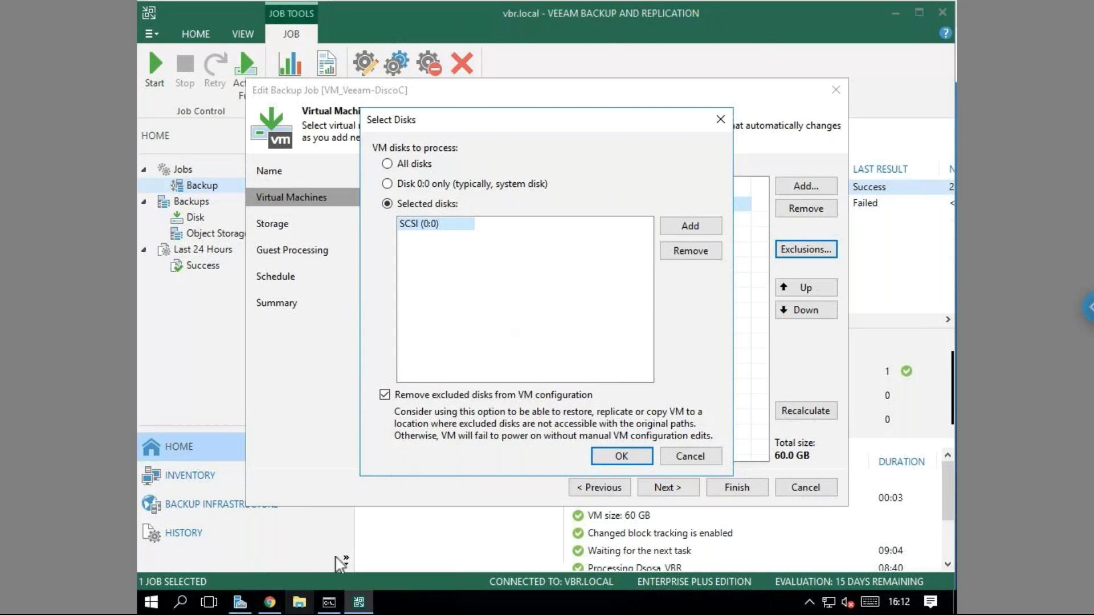
Check drive free space under This PC, then cancel Select Disks and Exclusions unchanged.
{"action": "left_click", "coordinate": [299, 602]}
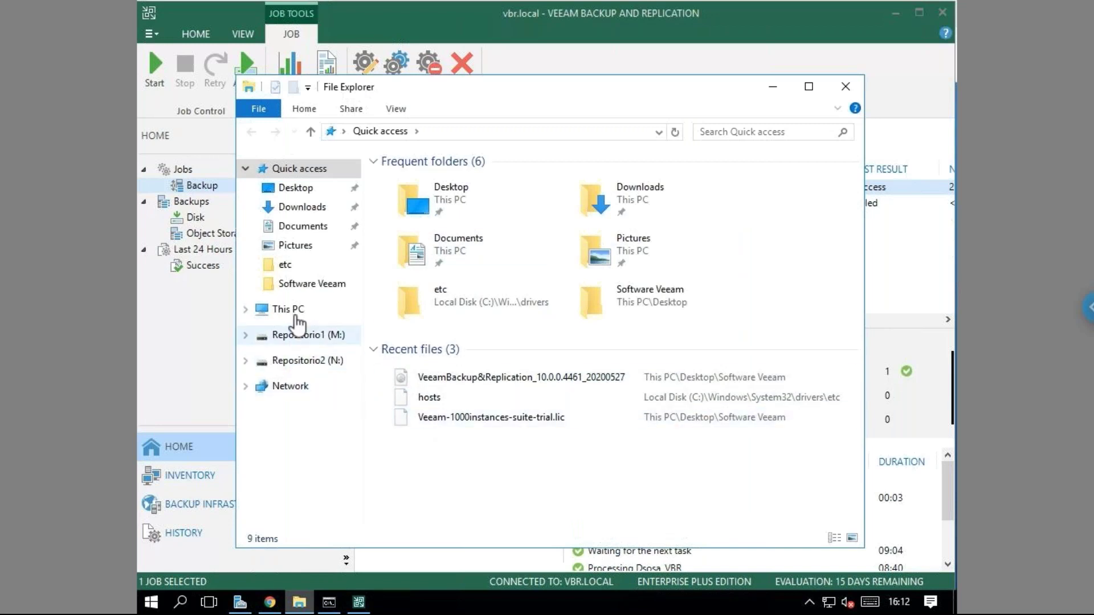
{"action": "left_click", "coordinate": [256, 309]}
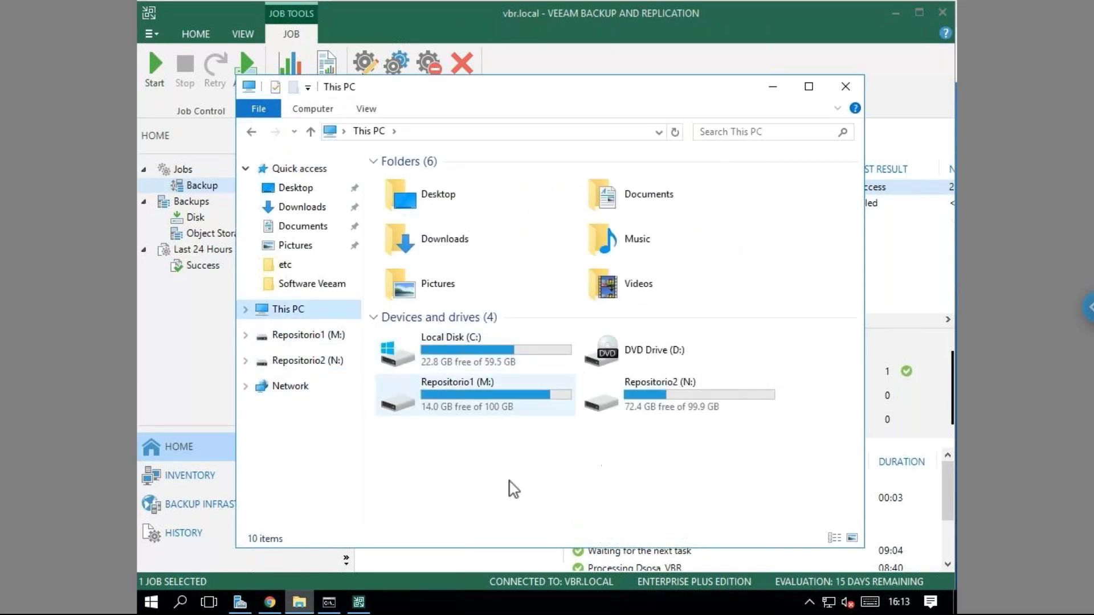
{"action": "left_click", "coordinate": [846, 86]}
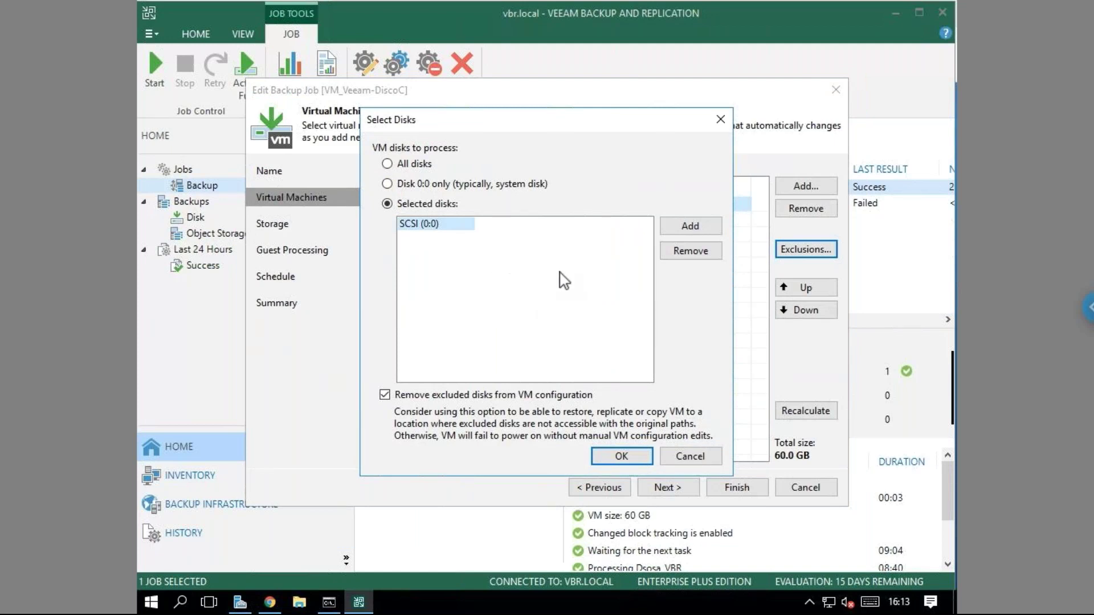
{"action": "left_click", "coordinate": [690, 456]}
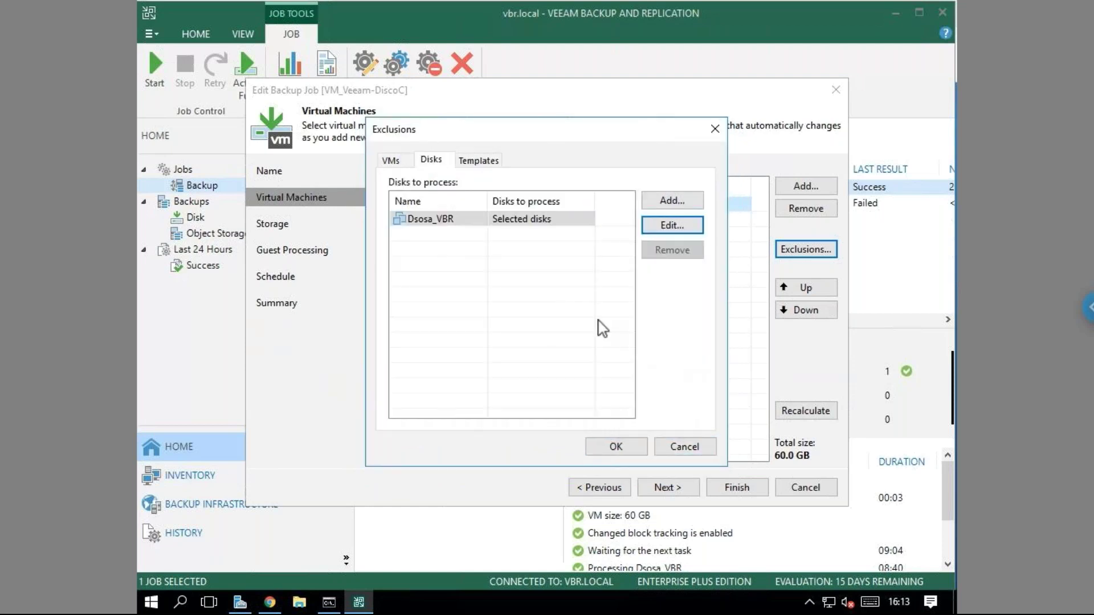
{"action": "left_click", "coordinate": [691, 447]}
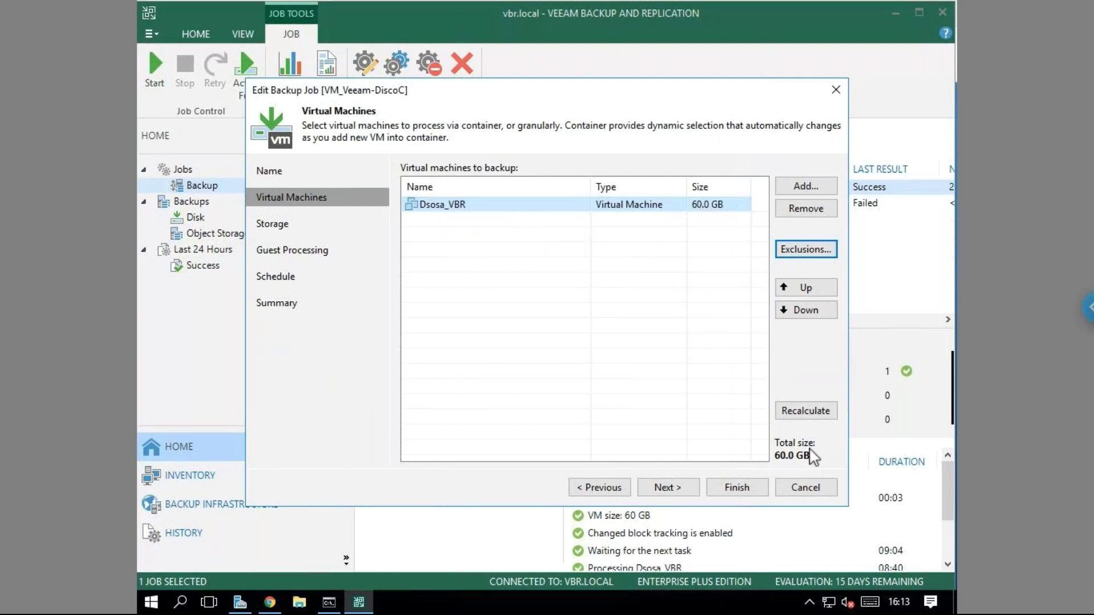
On the Storage page, change the backup repository from SOBR-Azure to Default Backup Repository.
{"action": "left_click", "coordinate": [691, 494]}
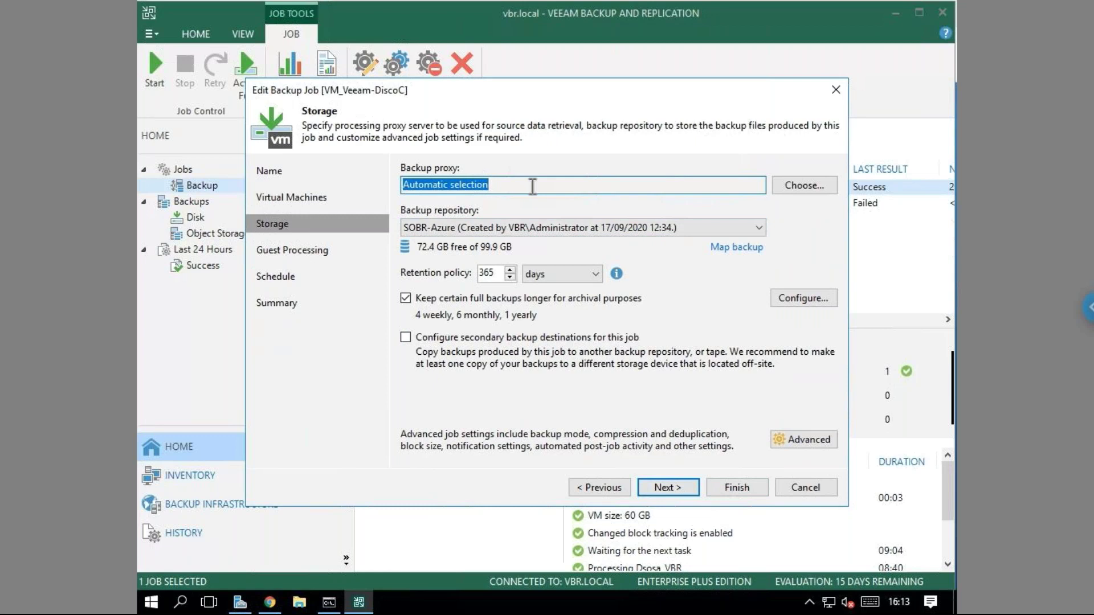
{"action": "left_click", "coordinate": [763, 230]}
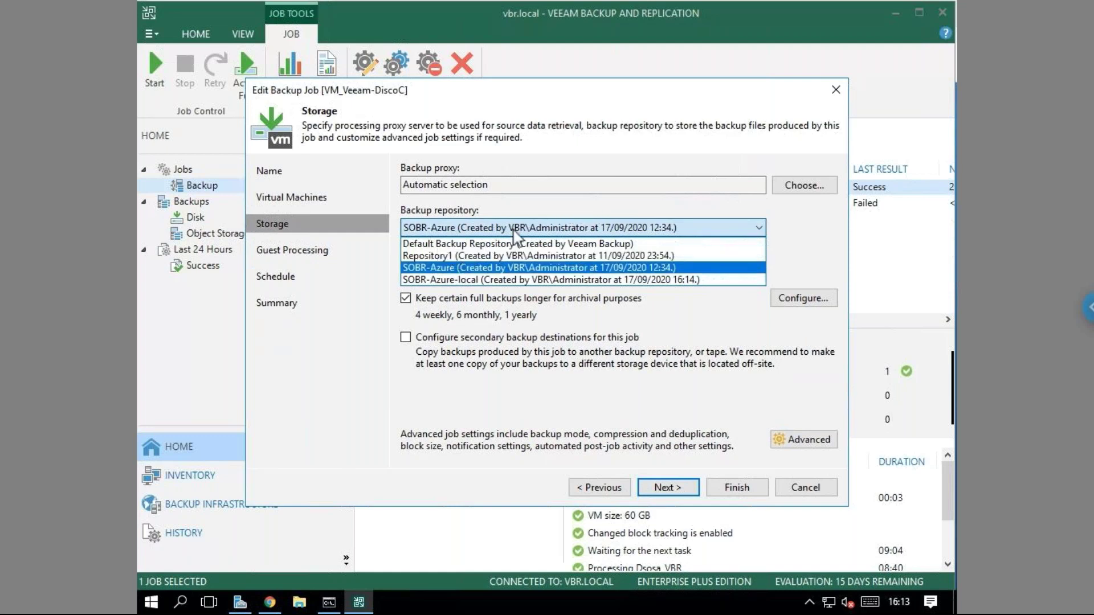
{"action": "left_click", "coordinate": [464, 244]}
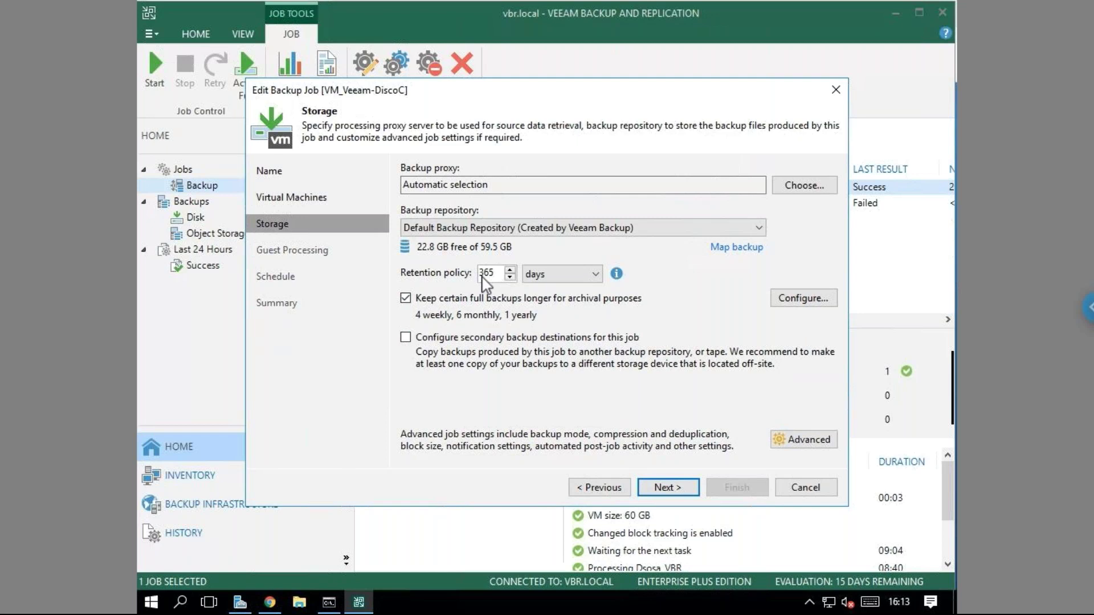
Try a retention policy of 7 restore points.
{"action": "left_click", "coordinate": [596, 274]}
{"action": "left_click", "coordinate": [577, 290]}
{"action": "left_click_drag", "start_coordinate": [495, 273], "coordinate": [442, 276]}
{"action": "type", "text": "1"}
{"action": "key", "text": "BackSpace"}
{"action": "type", "text": "6"}
{"action": "key", "text": "BackSpace"}
{"action": "type", "text": "7"}
Set retention back to 365 days and bring up the GFS full backup settings.
{"action": "left_click", "coordinate": [529, 276]}
{"action": "left_click", "coordinate": [545, 304]}
{"action": "left_click_drag", "start_coordinate": [488, 273], "coordinate": [450, 279]}
{"action": "type", "text": "365"}
{"action": "left_click", "coordinate": [801, 303]}
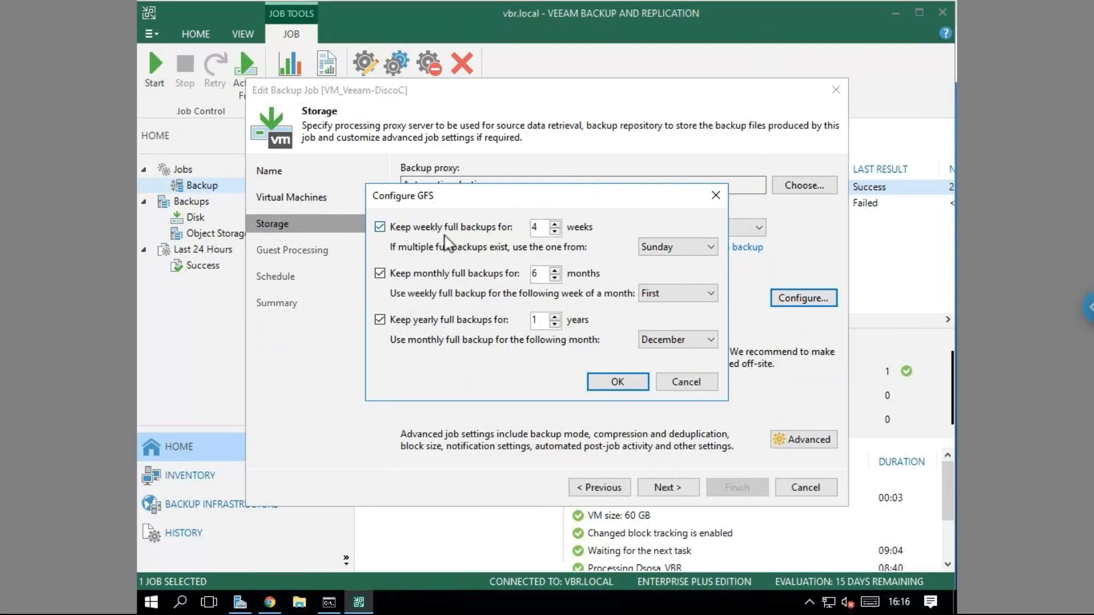
Review the GFS fulls (weekly on Sunday, monthly in First week, yearly in December), then cancel unchanged.
{"action": "left_click", "coordinate": [530, 278]}
{"action": "left_click", "coordinate": [538, 273]}
{"action": "left_click", "coordinate": [537, 320]}
{"action": "left_click", "coordinate": [710, 247]}
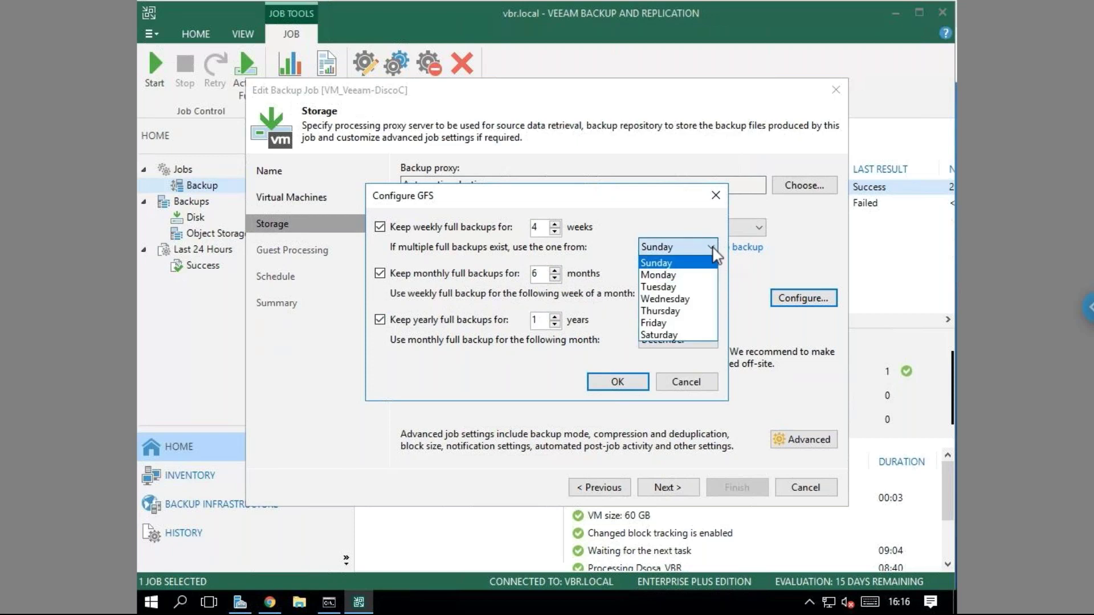
{"action": "left_click", "coordinate": [684, 224]}
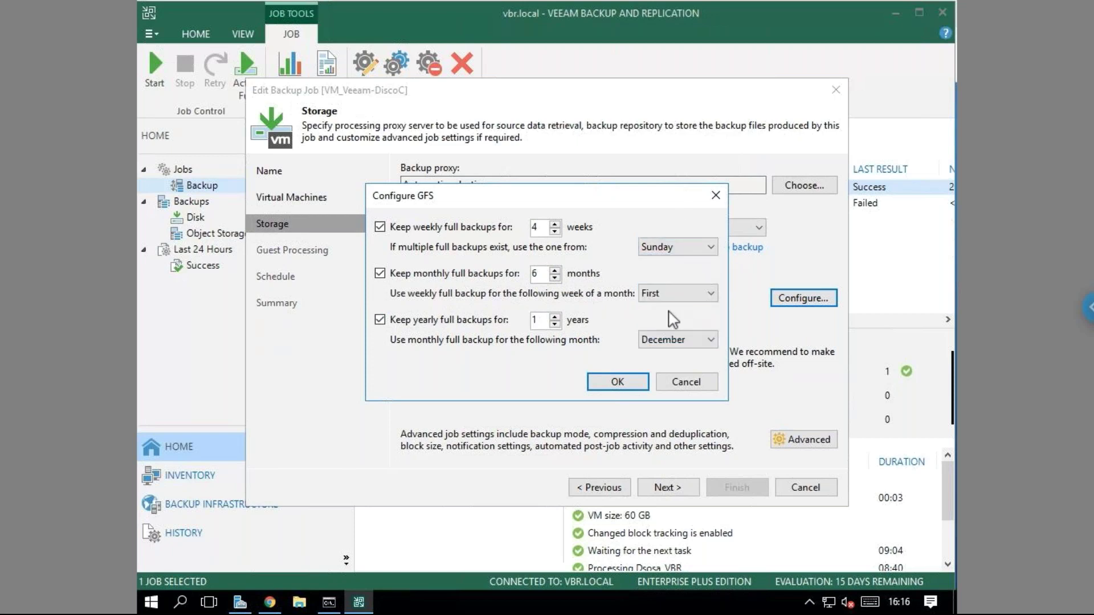
{"action": "left_click", "coordinate": [710, 294]}
{"action": "left_click", "coordinate": [679, 233]}
{"action": "left_click", "coordinate": [711, 341]}
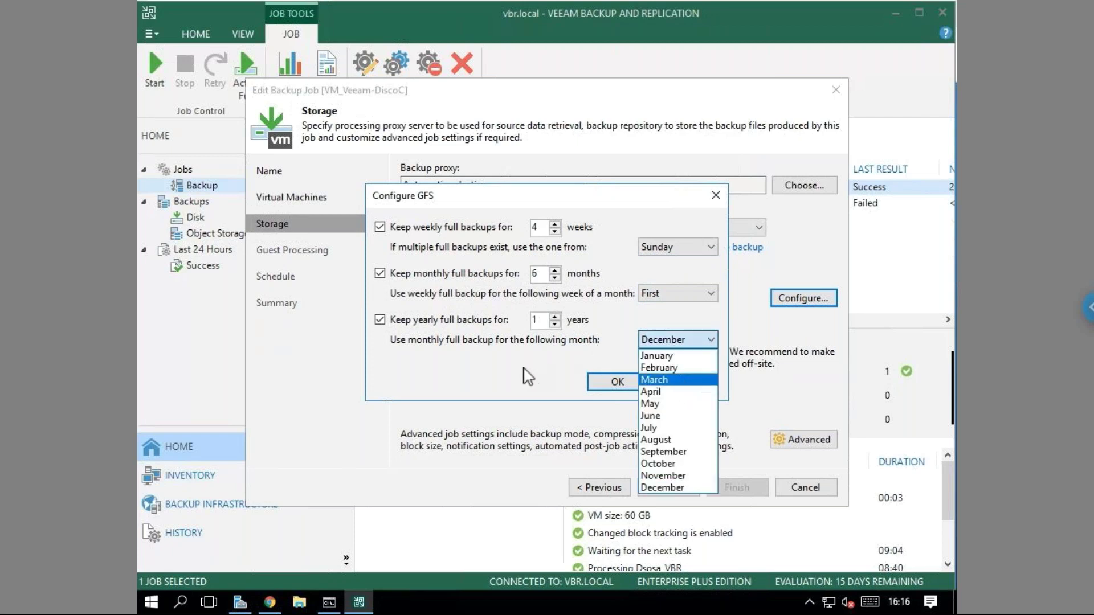
{"action": "left_click", "coordinate": [605, 399]}
{"action": "left_click", "coordinate": [698, 382]}
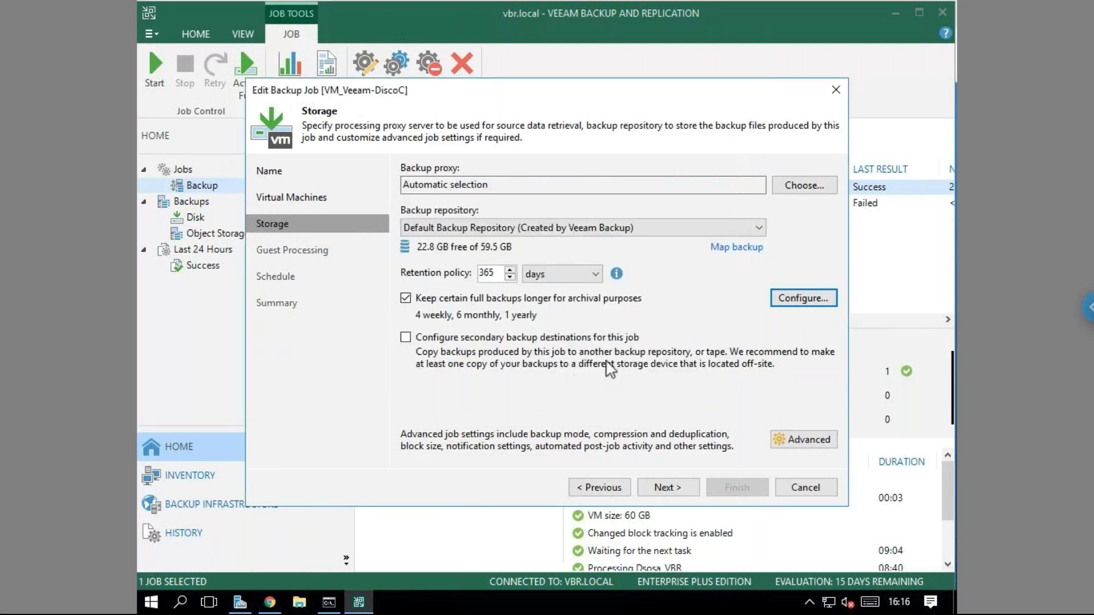
Try three times to get past the Storage page, dismissing the repository move error each time.
{"action": "left_click", "coordinate": [676, 496]}
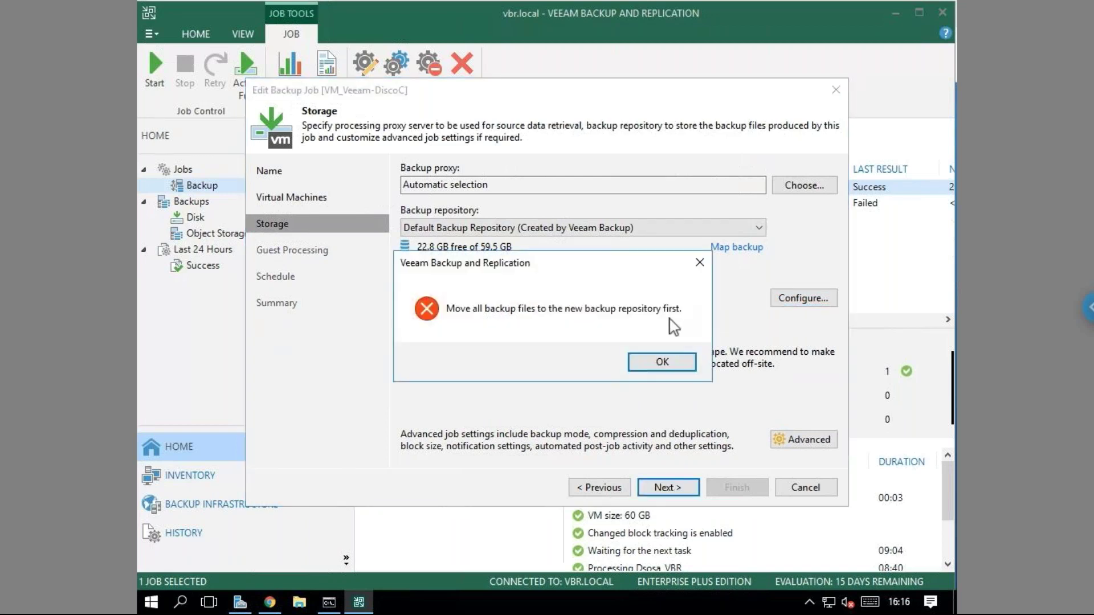
{"action": "left_click", "coordinate": [700, 263]}
{"action": "left_click", "coordinate": [665, 488]}
{"action": "left_click", "coordinate": [661, 363]}
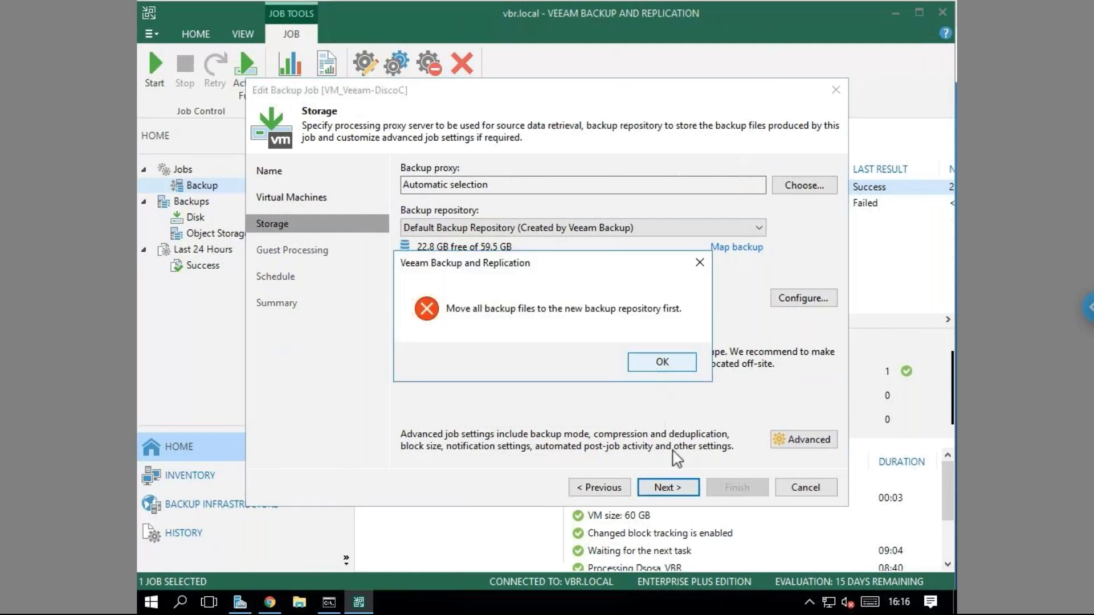
{"action": "left_click", "coordinate": [678, 490]}
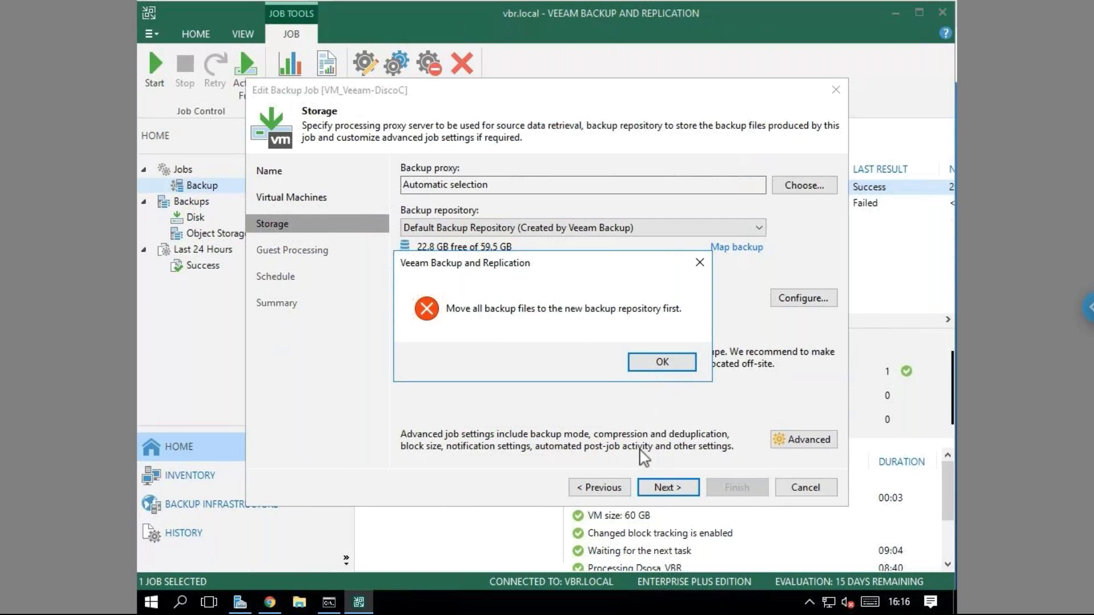
{"action": "left_click", "coordinate": [642, 364]}
Go back to the job name page, step forward to Storage again, dismiss the error, and cancel the wizard.
{"action": "left_click", "coordinate": [602, 489]}
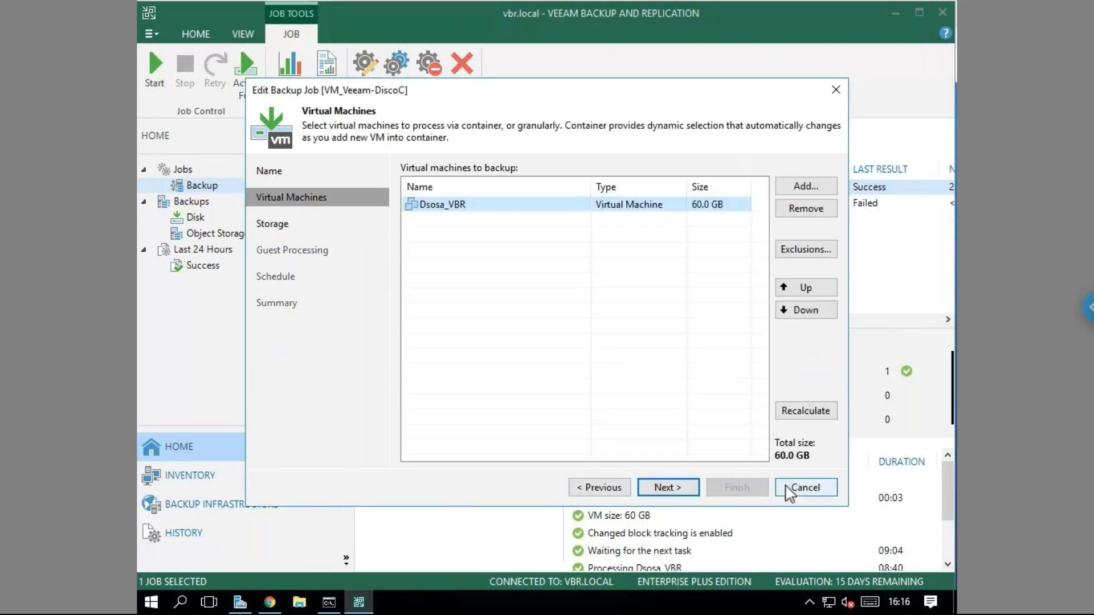
{"action": "left_click", "coordinate": [598, 488]}
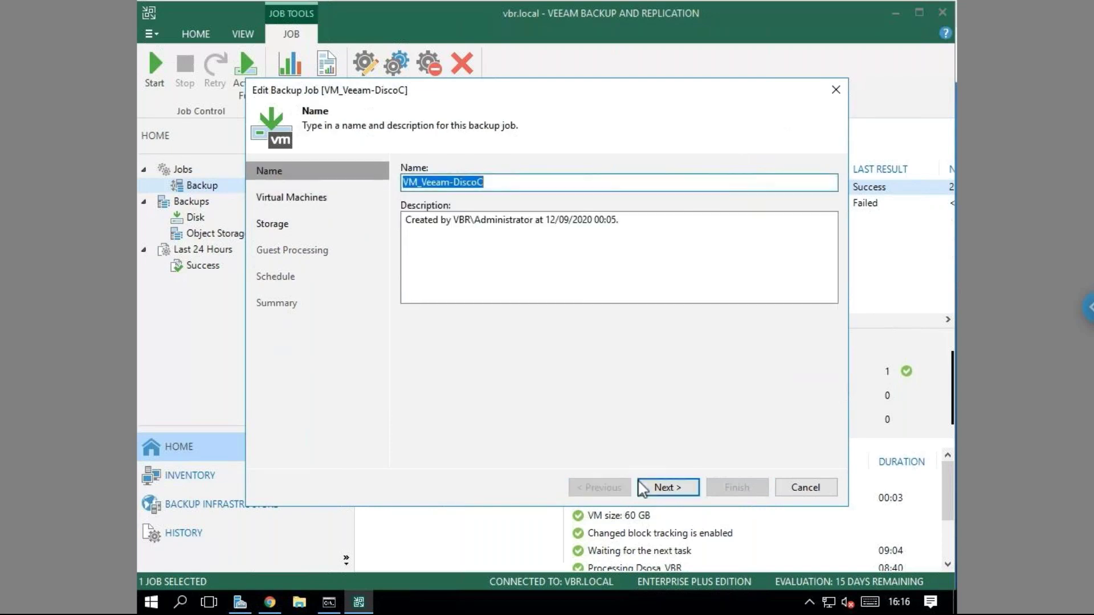
{"action": "left_click", "coordinate": [664, 488]}
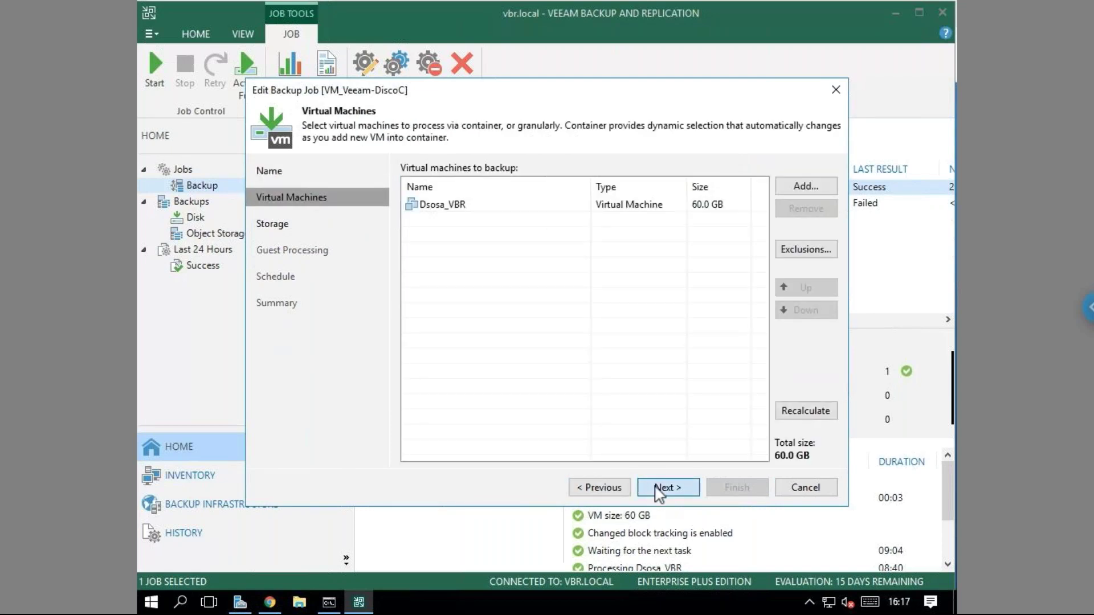
{"action": "left_click", "coordinate": [658, 488]}
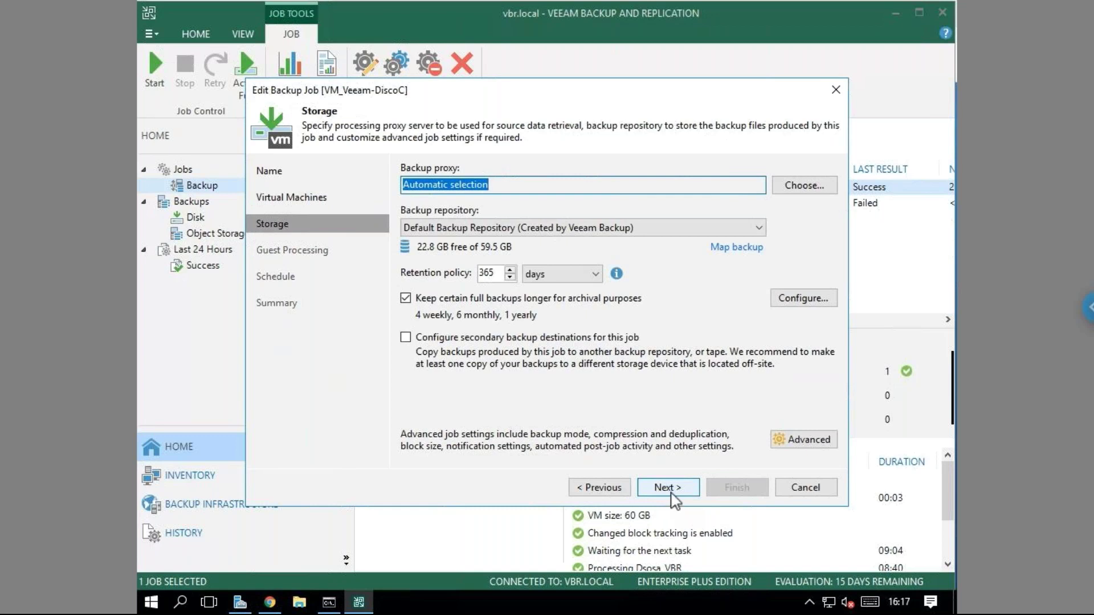
{"action": "left_click", "coordinate": [673, 496]}
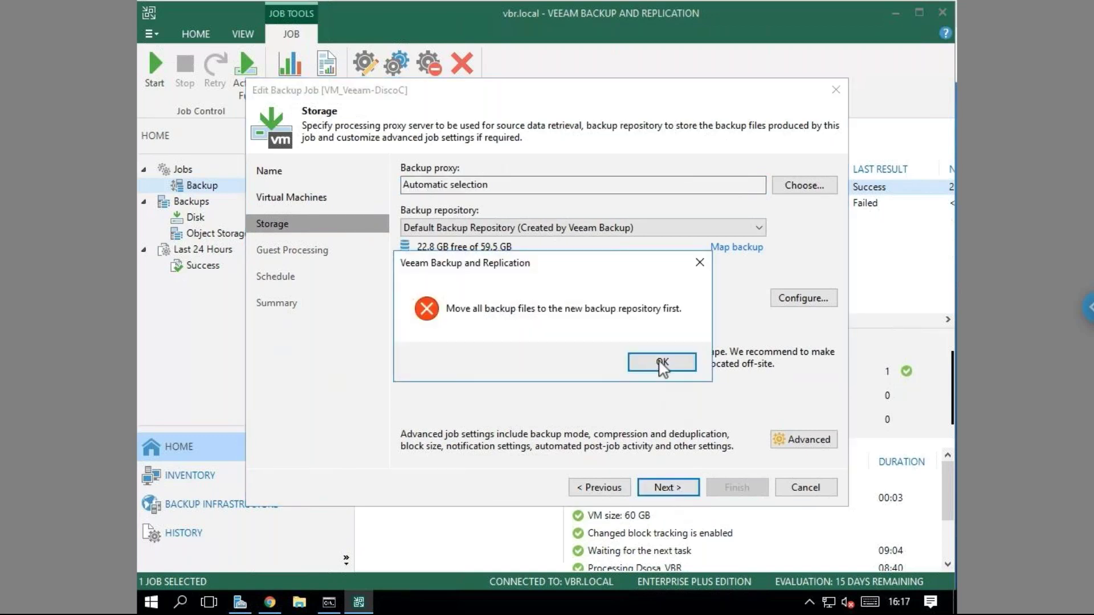
{"action": "key", "text": "Return"}
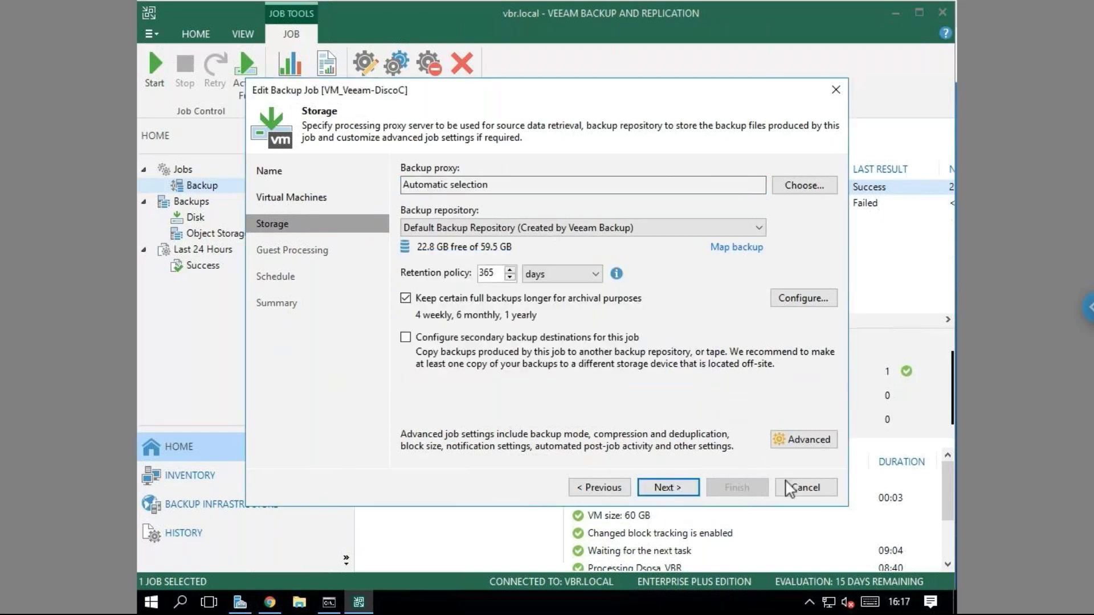
{"action": "left_click", "coordinate": [805, 488]}
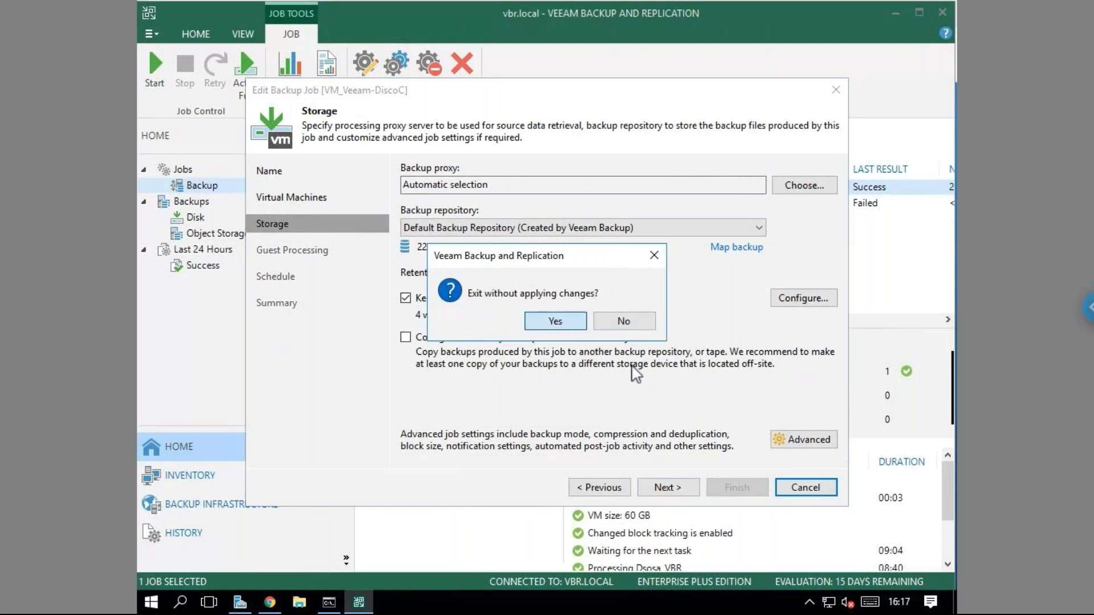
Discard the edits, reopen the VM_Veeam-DiscoC job's settings, and advance to Guest Processing.
{"action": "left_click", "coordinate": [559, 320]}
{"action": "right_click", "coordinate": [460, 196]}
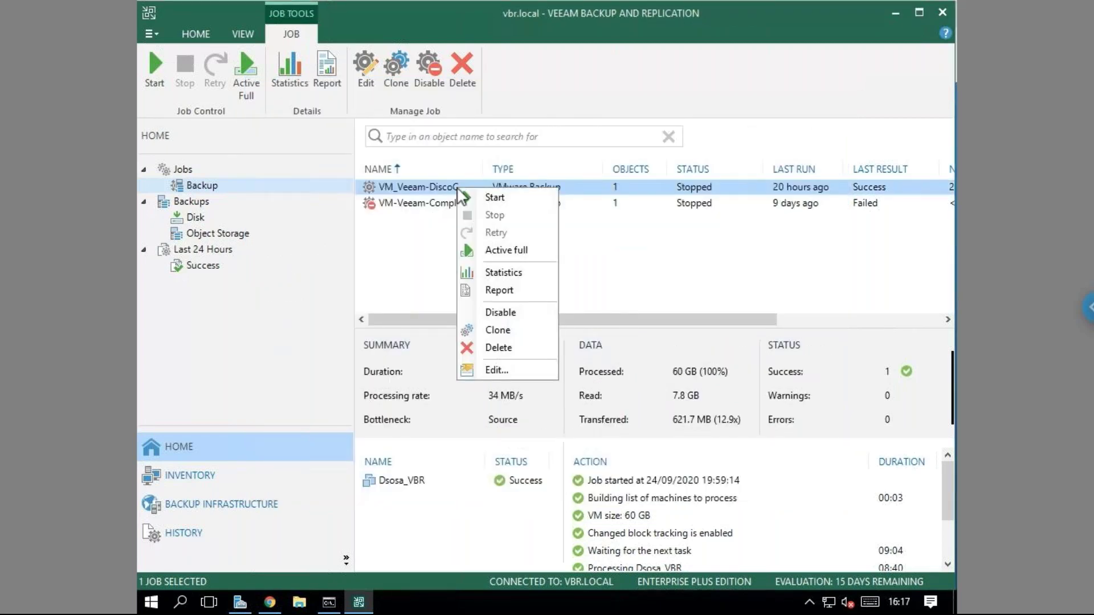
{"action": "left_click", "coordinate": [495, 370]}
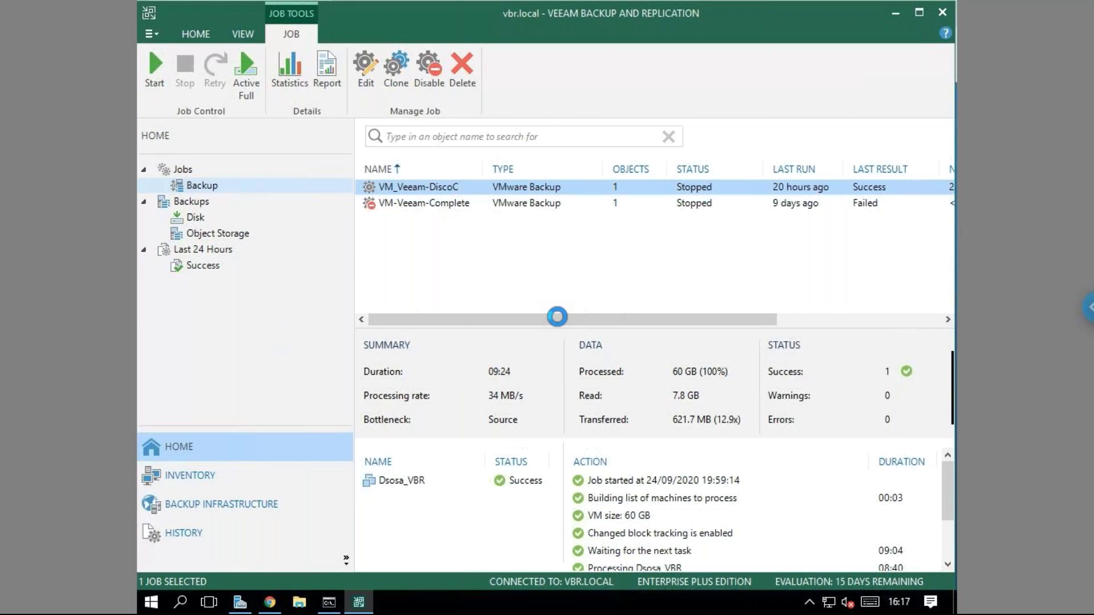
{"action": "left_click", "coordinate": [690, 491]}
{"action": "left_click", "coordinate": [667, 488]}
{"action": "left_click", "coordinate": [668, 487]}
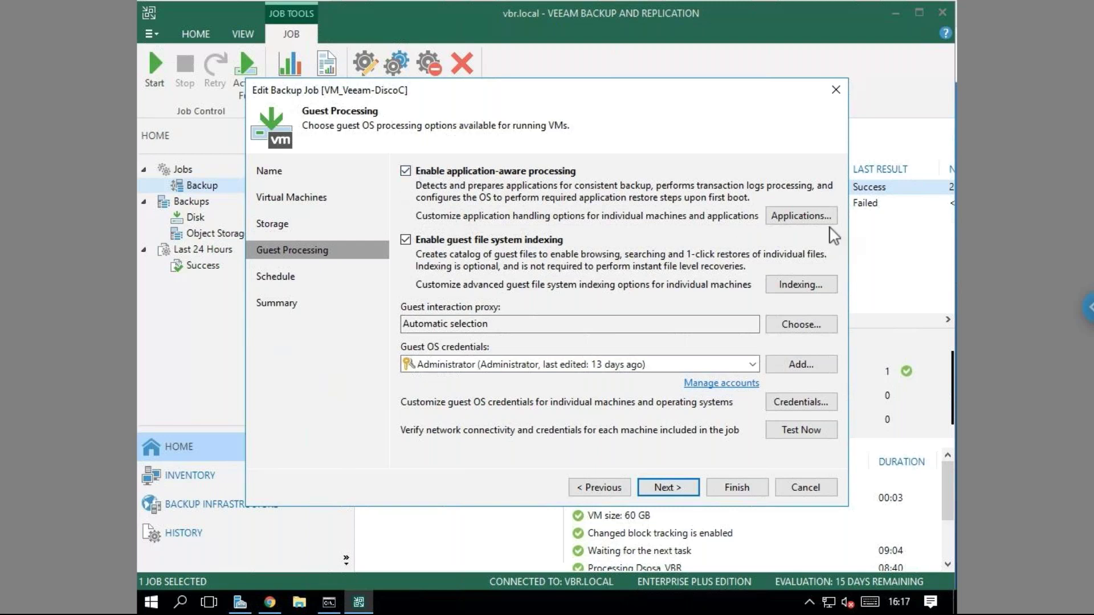
{"action": "left_click", "coordinate": [810, 220]}
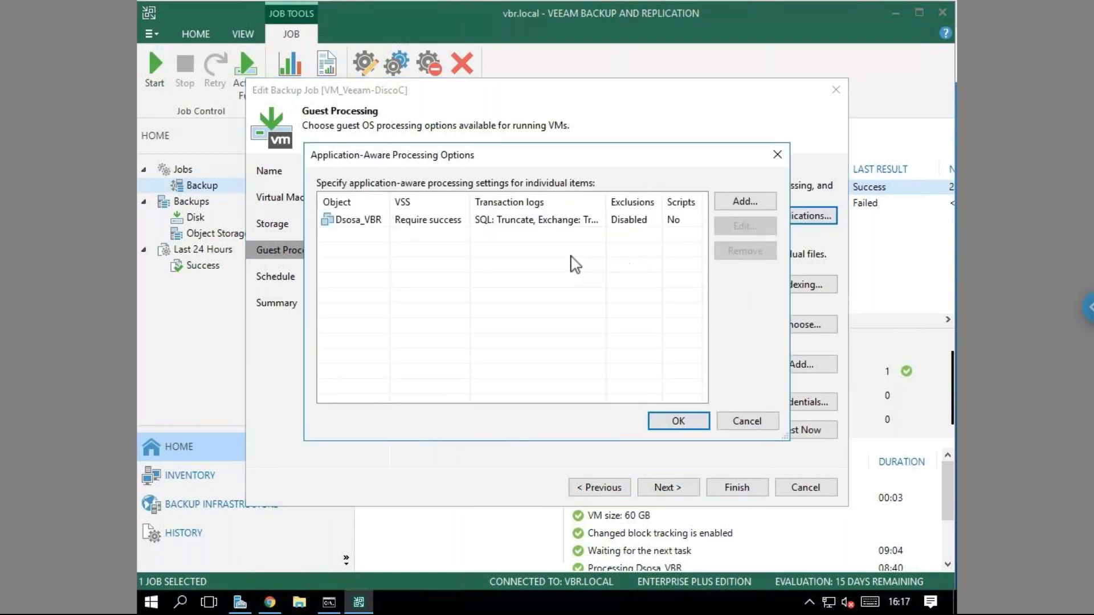
{"action": "left_click", "coordinate": [558, 222]}
{"action": "left_click", "coordinate": [743, 226]}
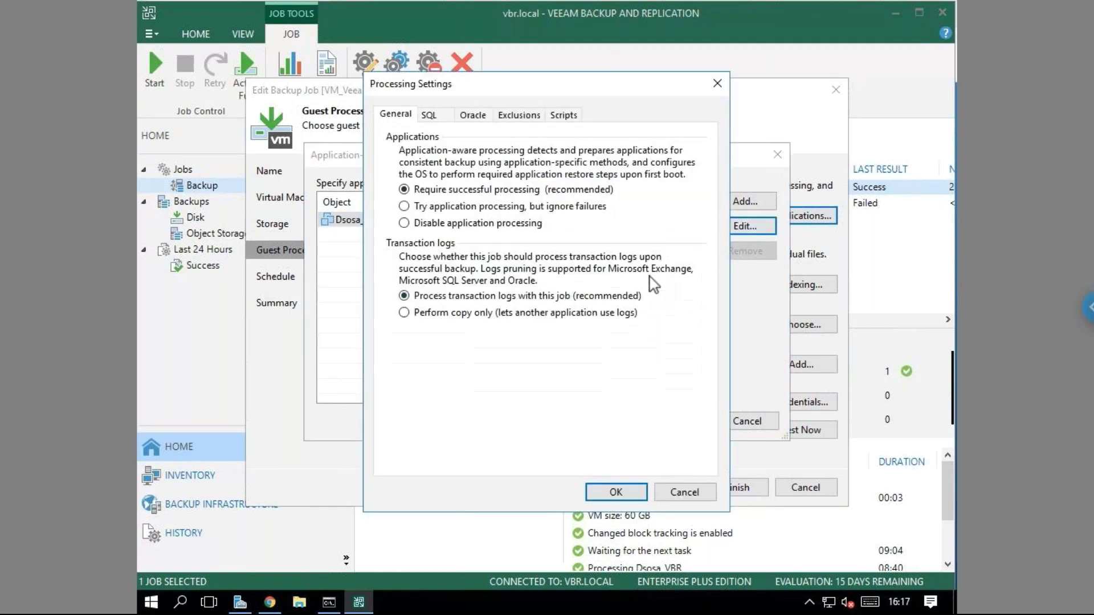
{"action": "left_click", "coordinate": [431, 116]}
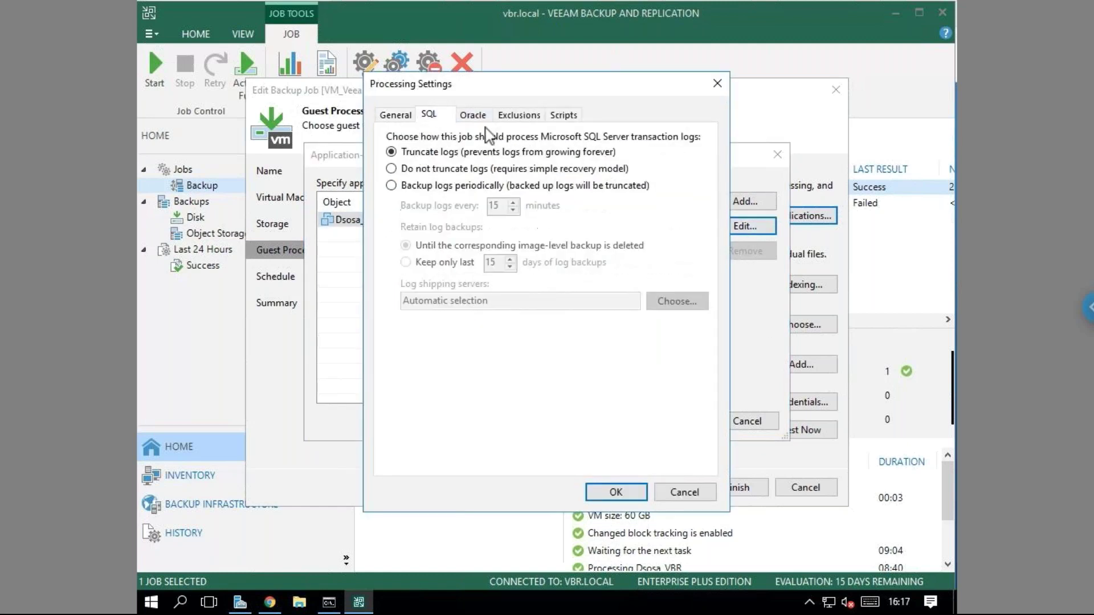
{"action": "left_click", "coordinate": [472, 115]}
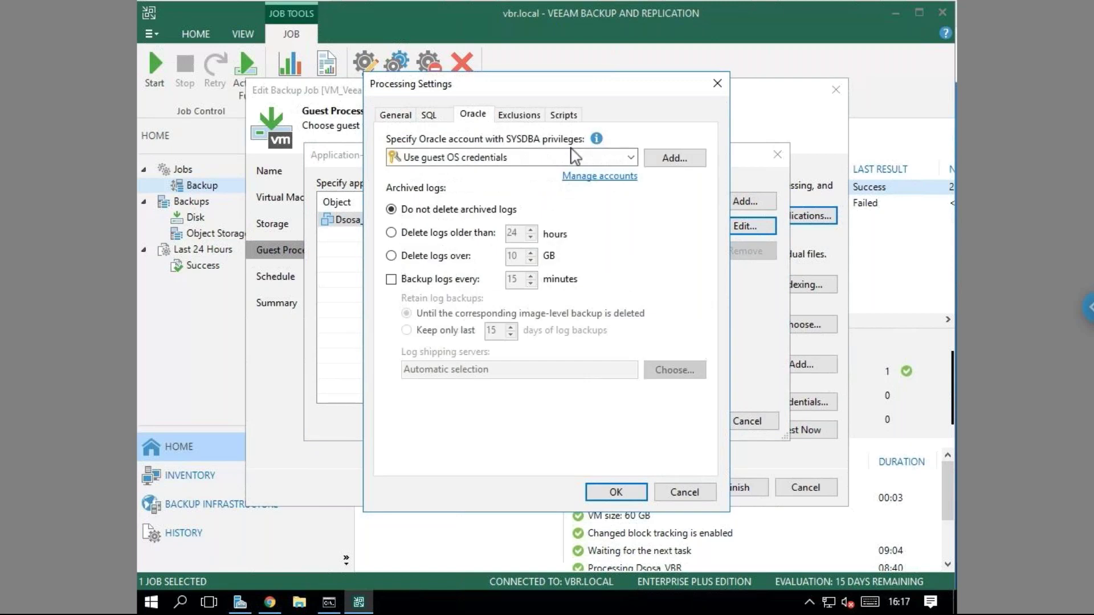
{"action": "left_click", "coordinate": [432, 115]}
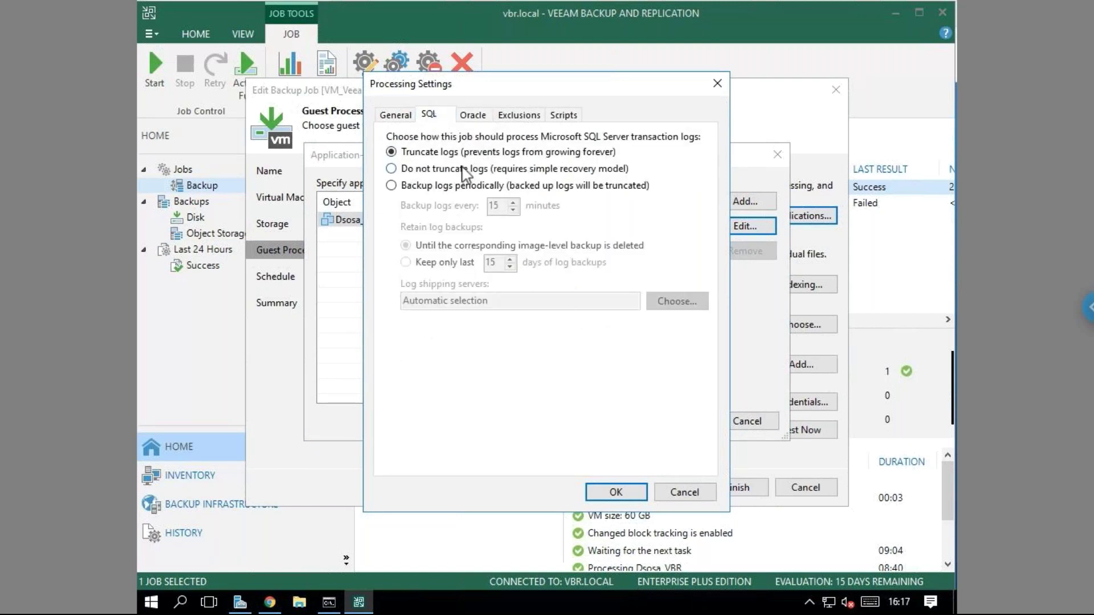
{"action": "left_click", "coordinate": [663, 493]}
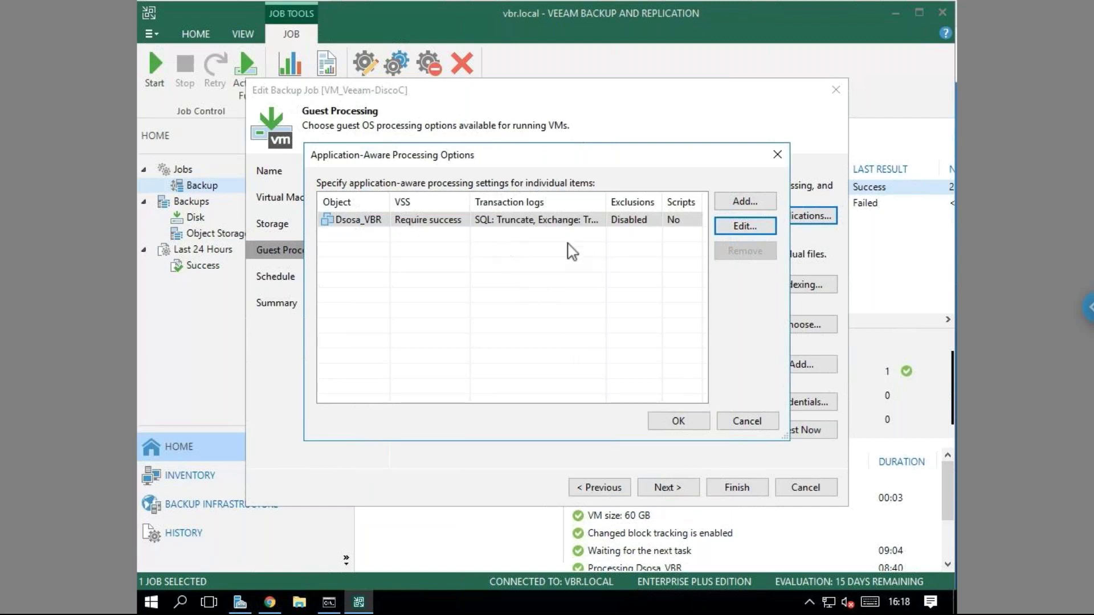
{"action": "left_click", "coordinate": [748, 421]}
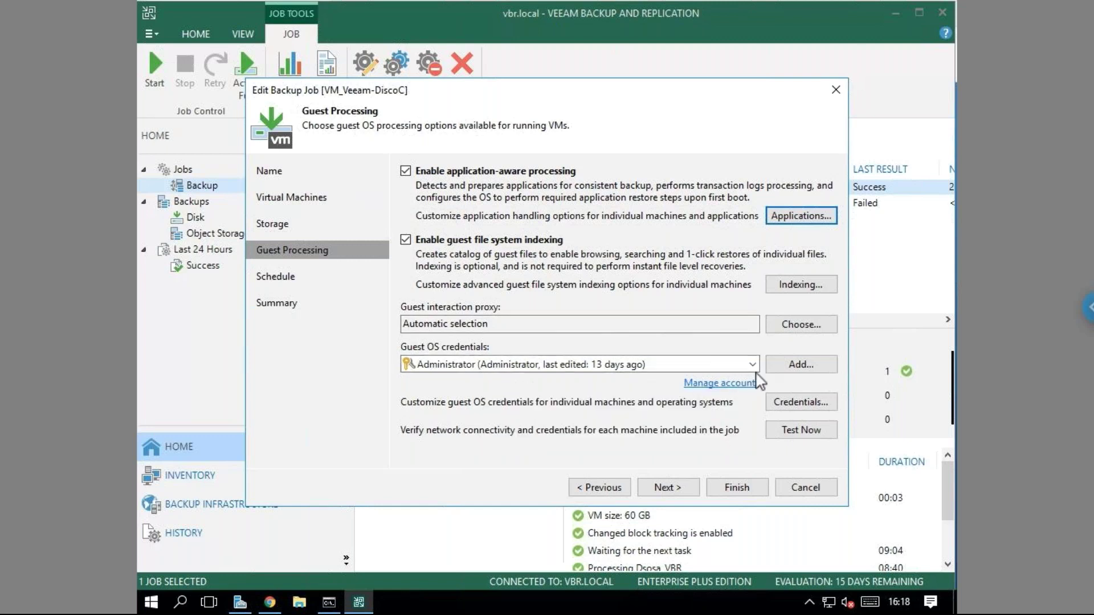
Select Administrator as the guest OS credentials and test them against Dsosa_VBR.
{"action": "mouse_move", "coordinate": [758, 376]}
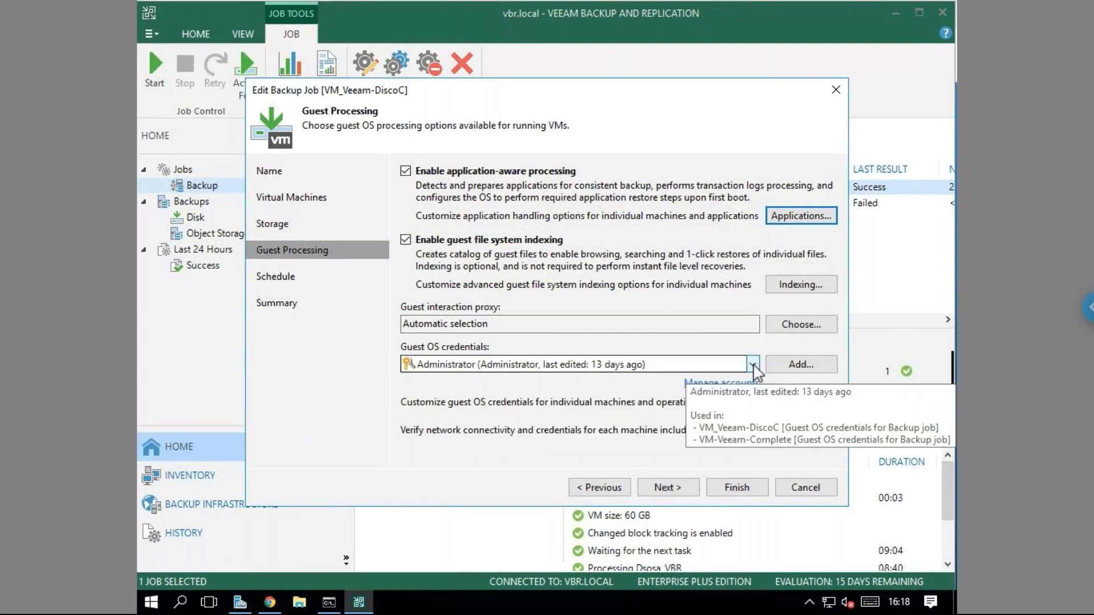
{"action": "left_click", "coordinate": [753, 364]}
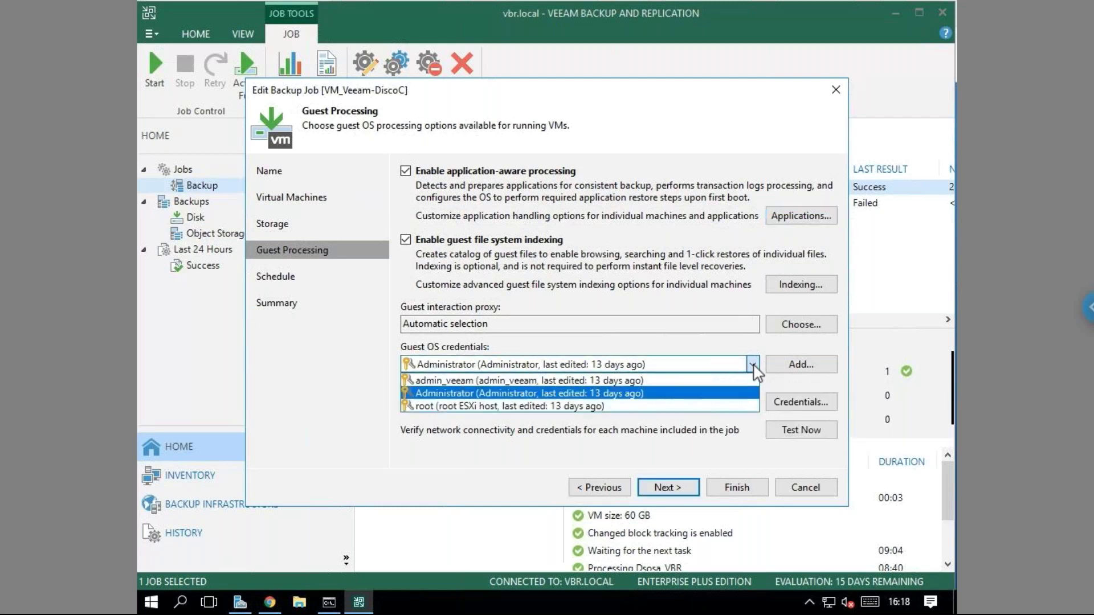
{"action": "left_click", "coordinate": [587, 398]}
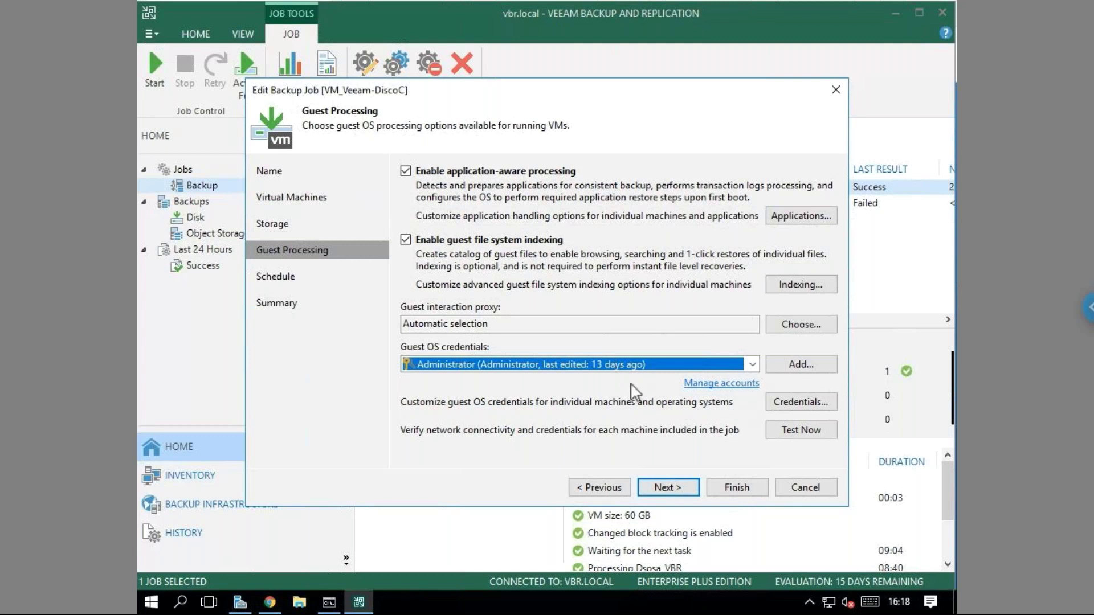
{"action": "left_click", "coordinate": [803, 434]}
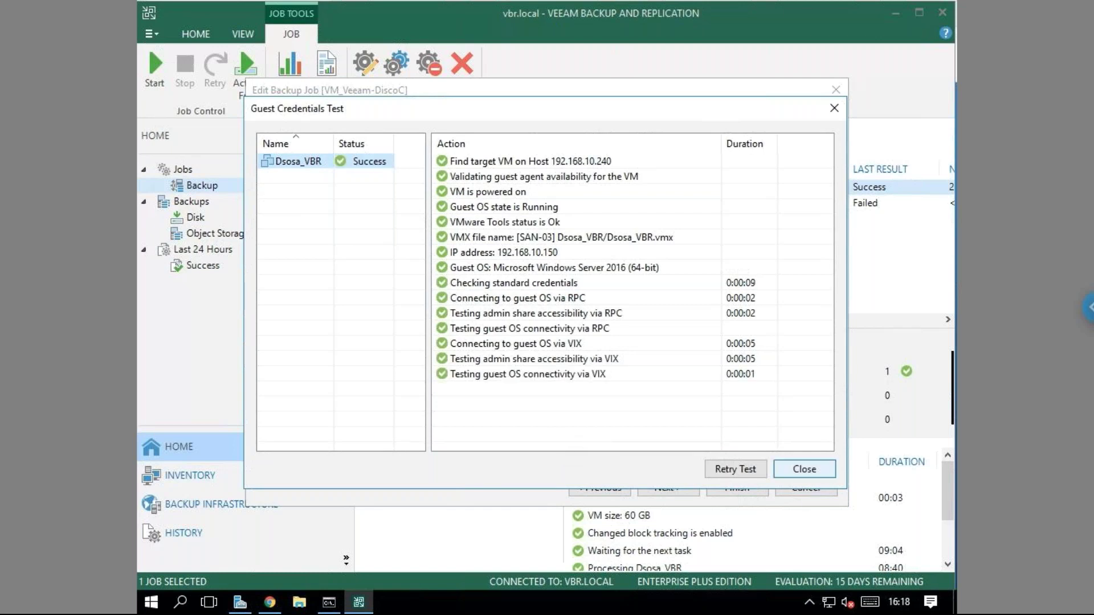
Close the successful credentials test, advance to Schedule, then exit the job editor without applying changes.
{"action": "left_click", "coordinate": [804, 469]}
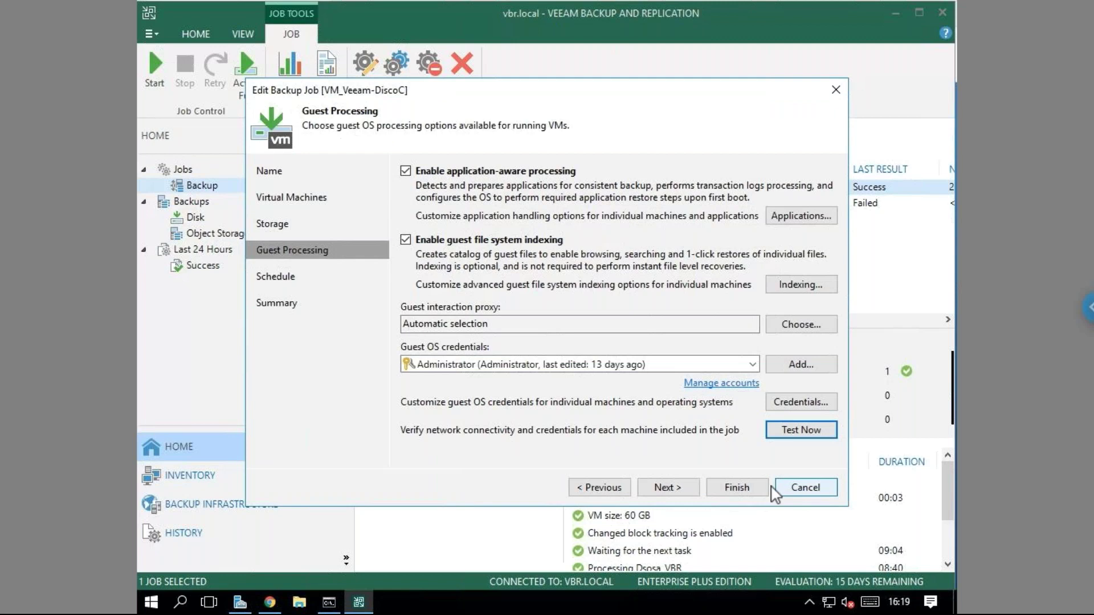
{"action": "left_click", "coordinate": [664, 487]}
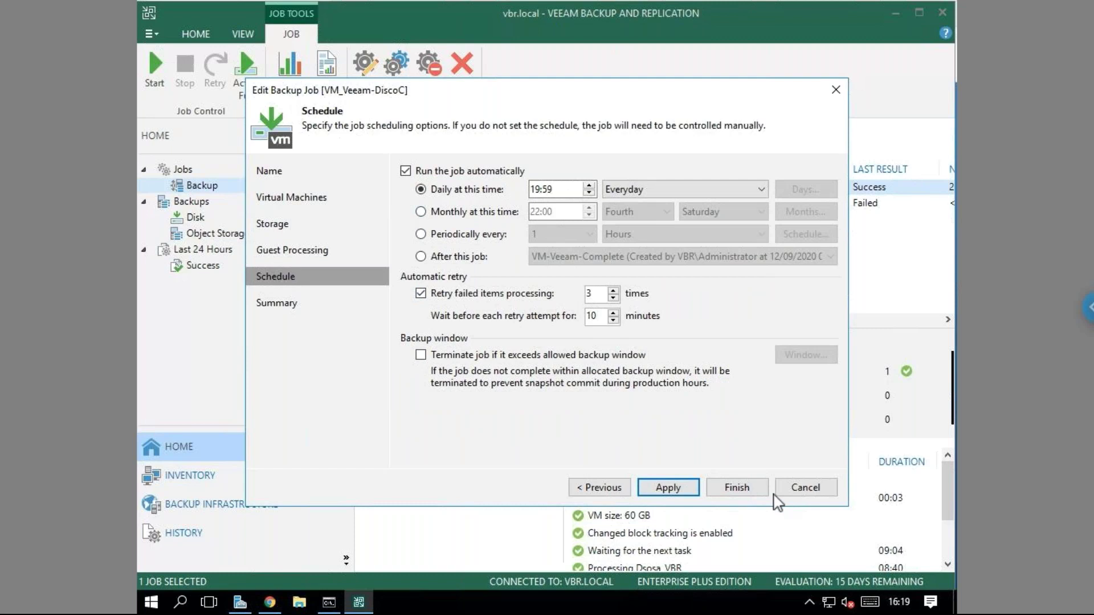
{"action": "left_click", "coordinate": [815, 490]}
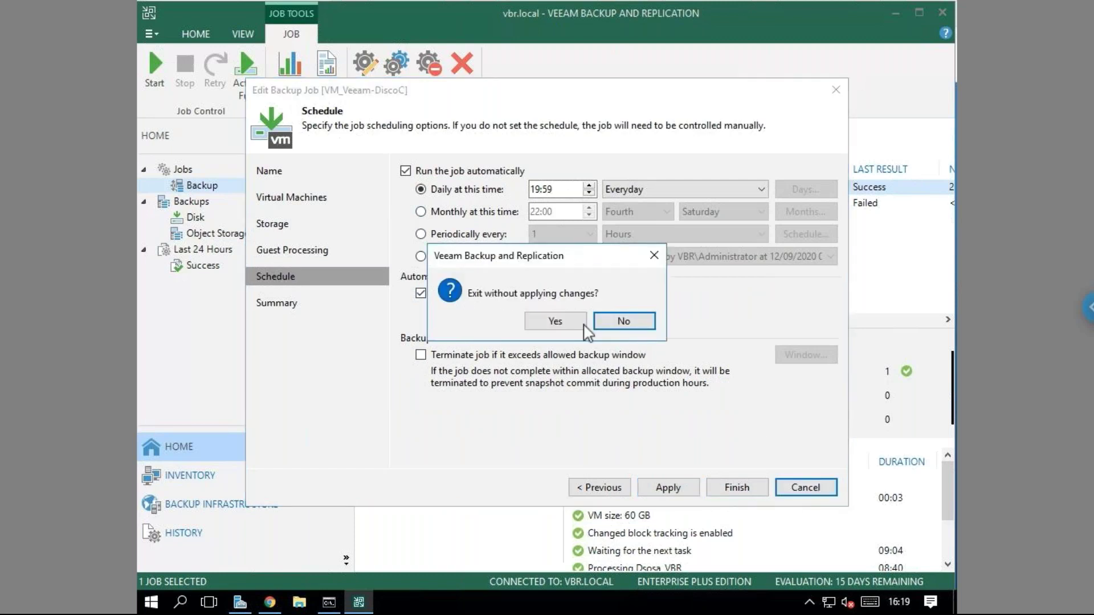
{"action": "left_click", "coordinate": [556, 321]}
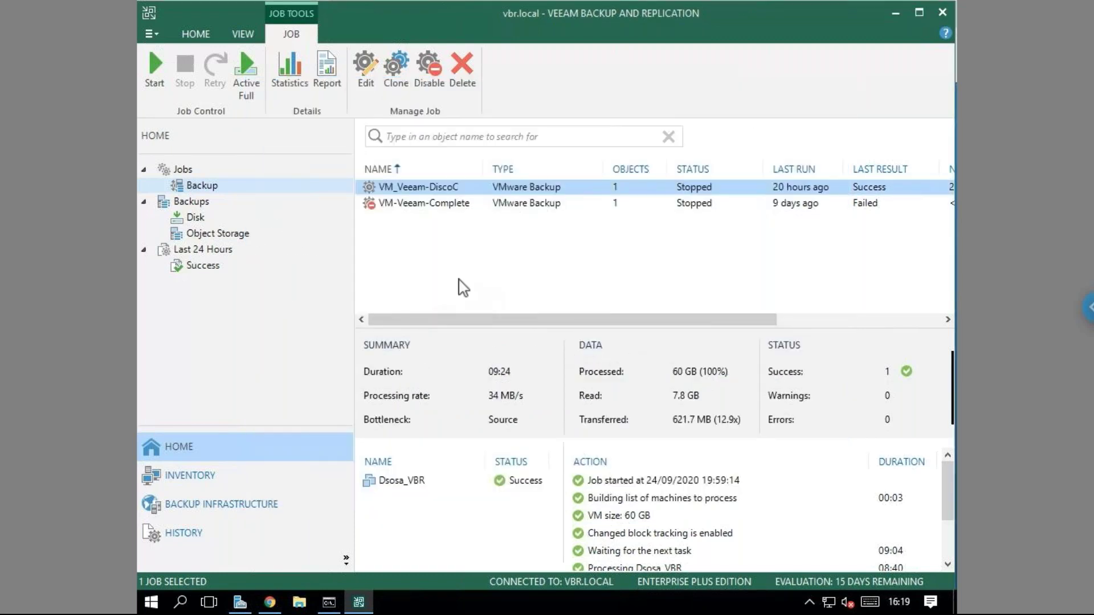
{"action": "right_click", "coordinate": [438, 192]}
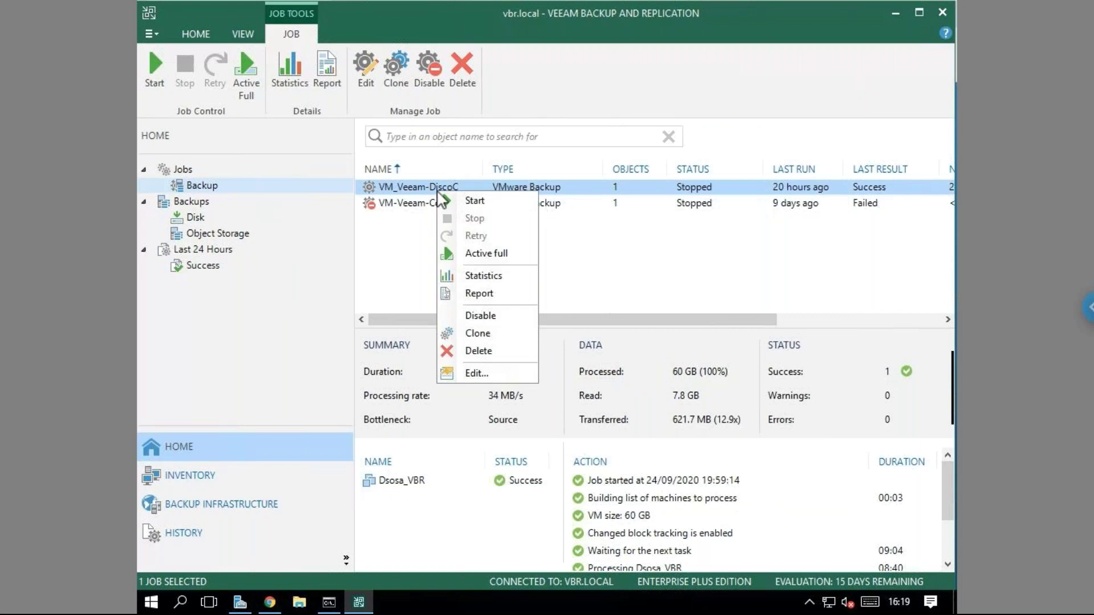
{"action": "left_click", "coordinate": [654, 262]}
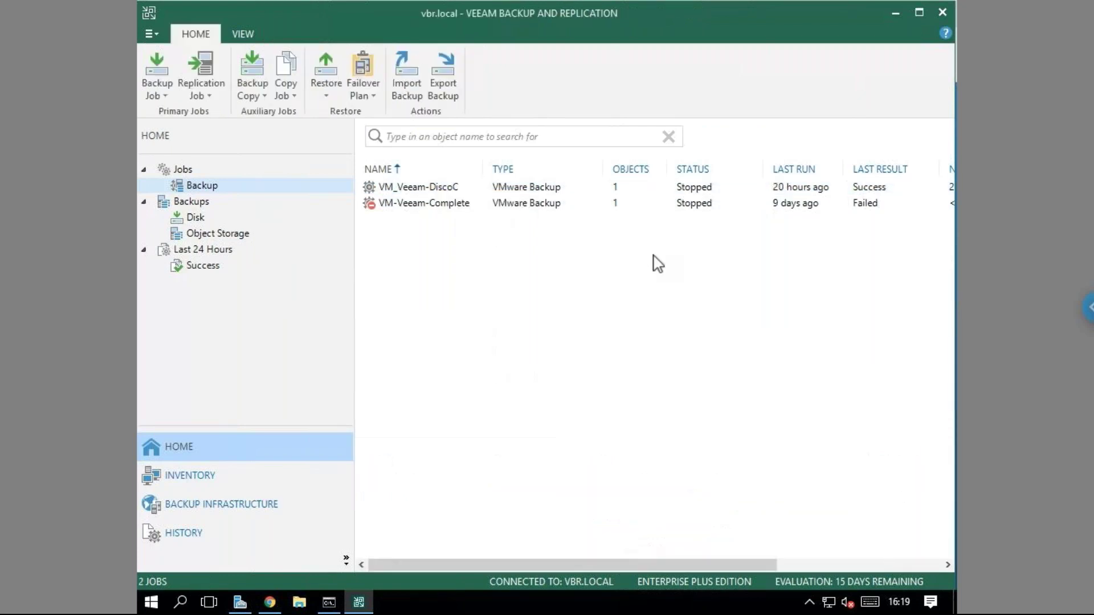
{"action": "left_click", "coordinate": [465, 194]}
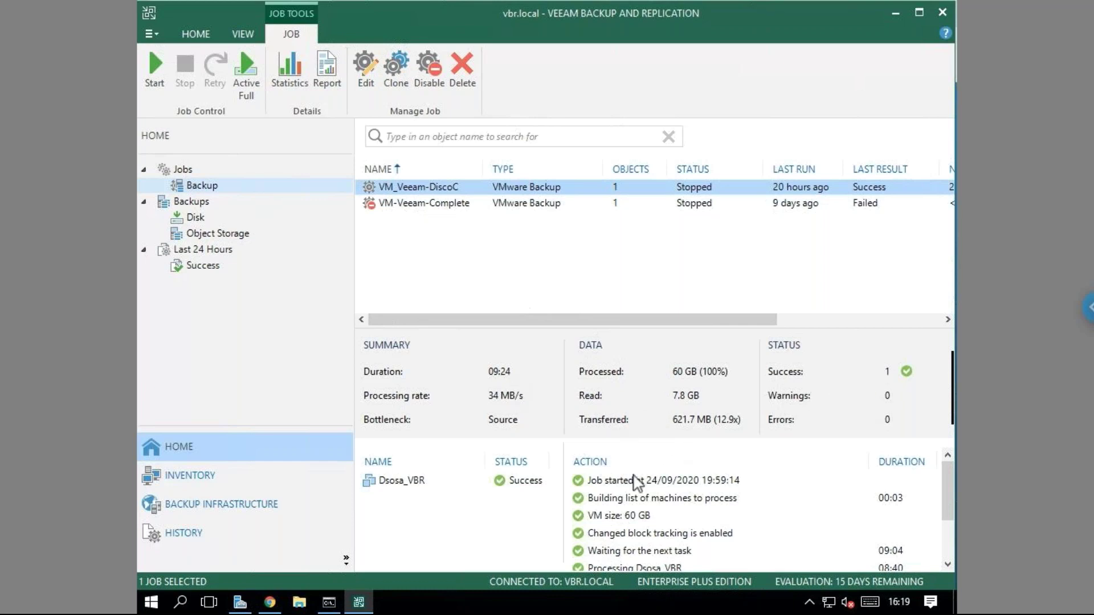
{"action": "left_click", "coordinate": [437, 485]}
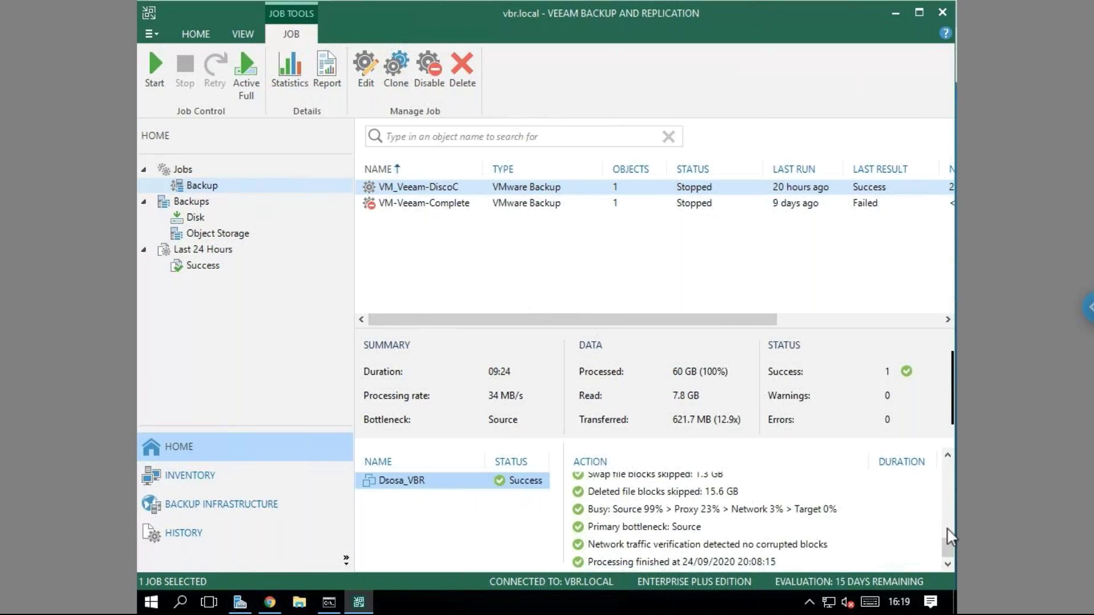
{"action": "left_click_drag", "start_coordinate": [952, 546], "coordinate": [948, 472]}
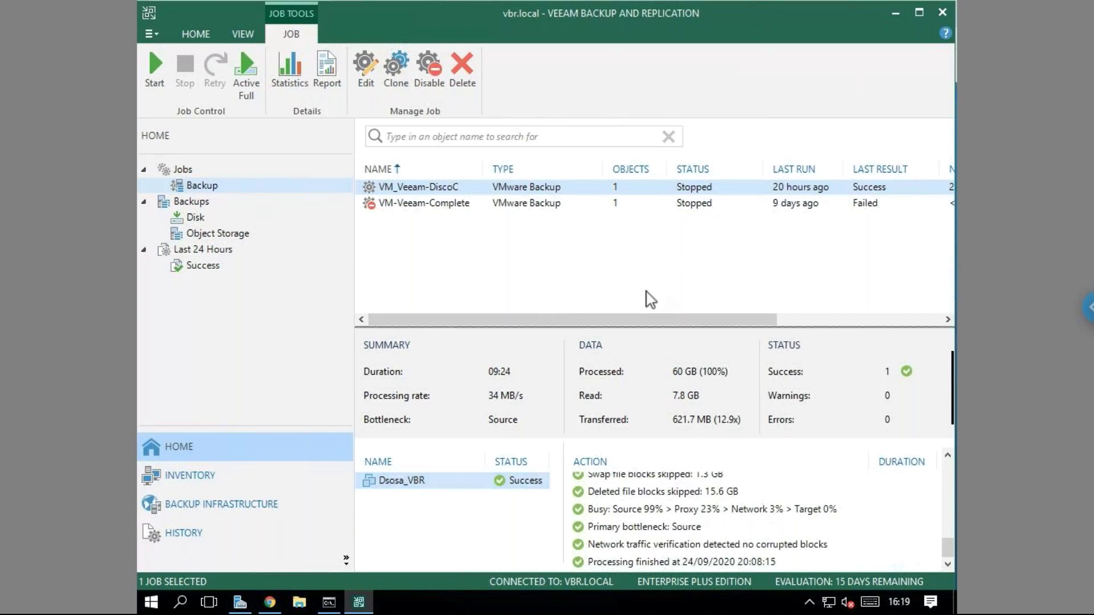
{"action": "left_click_drag", "start_coordinate": [950, 532], "coordinate": [945, 463]}
{"action": "left_click", "coordinate": [792, 482]}
{"action": "key", "text": "Down"}
{"action": "key", "text": "Down"}
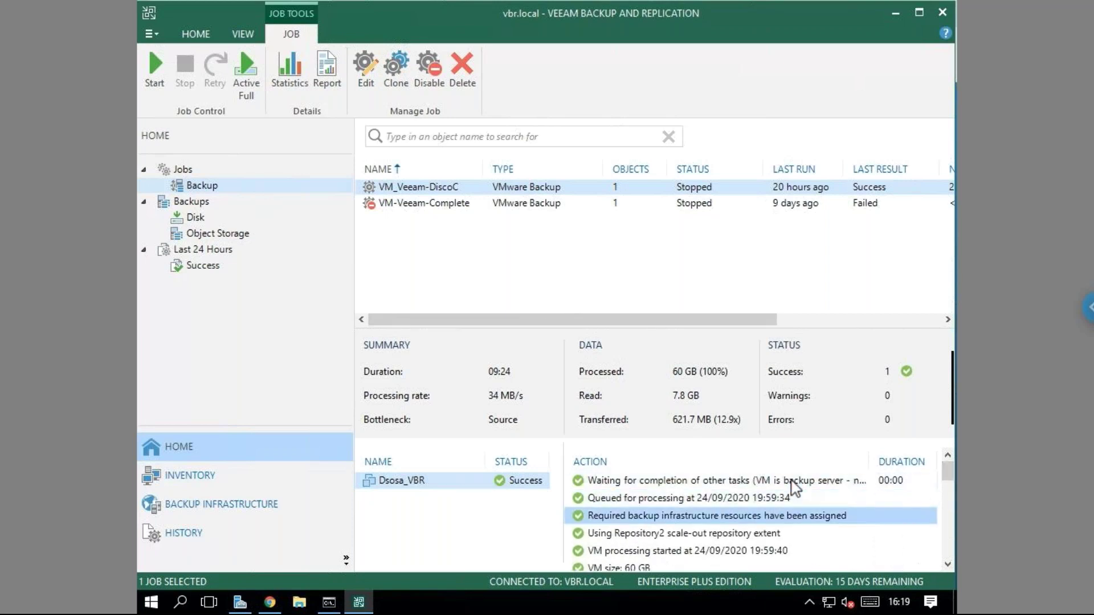
{"action": "left_click", "coordinate": [943, 565]}
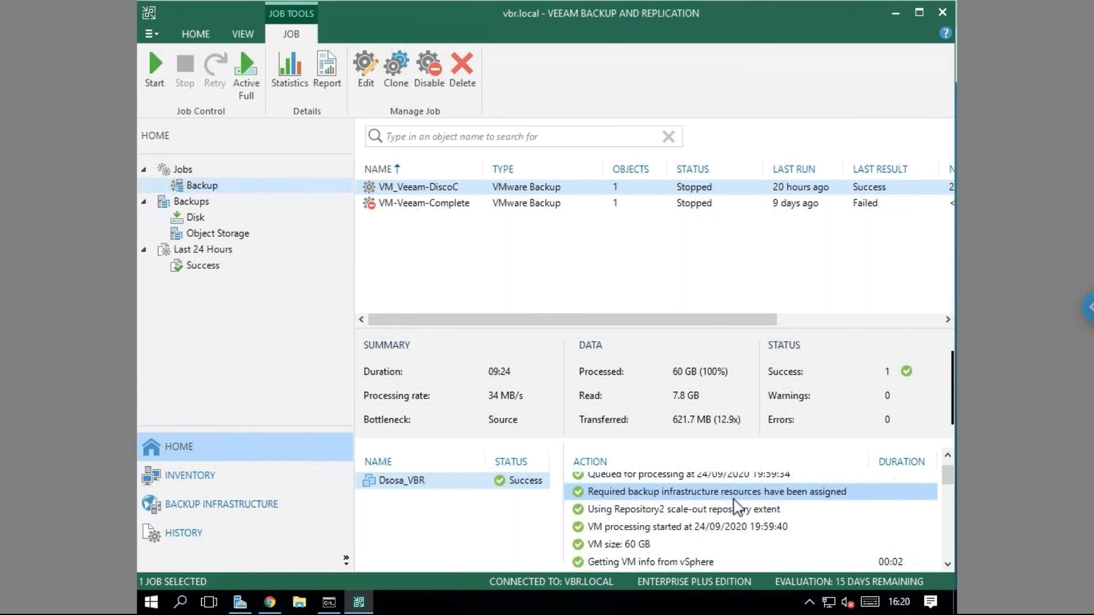
{"action": "left_click", "coordinate": [692, 513]}
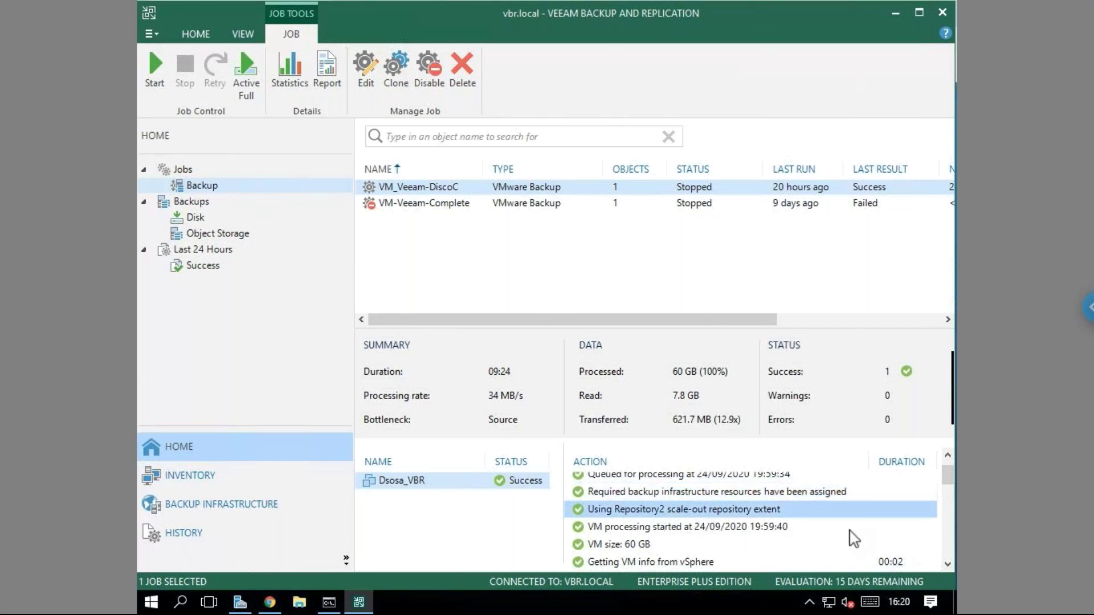
{"action": "scroll", "coordinate": [952, 569], "scroll_direction": "down", "scroll_amount": 1}
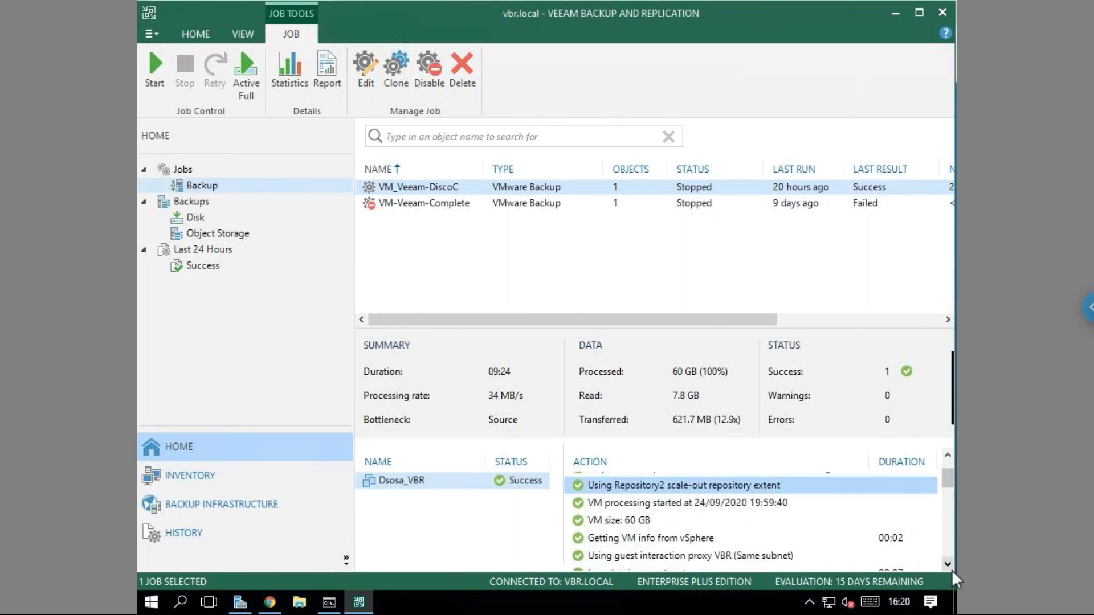
{"action": "left_click", "coordinate": [687, 507]}
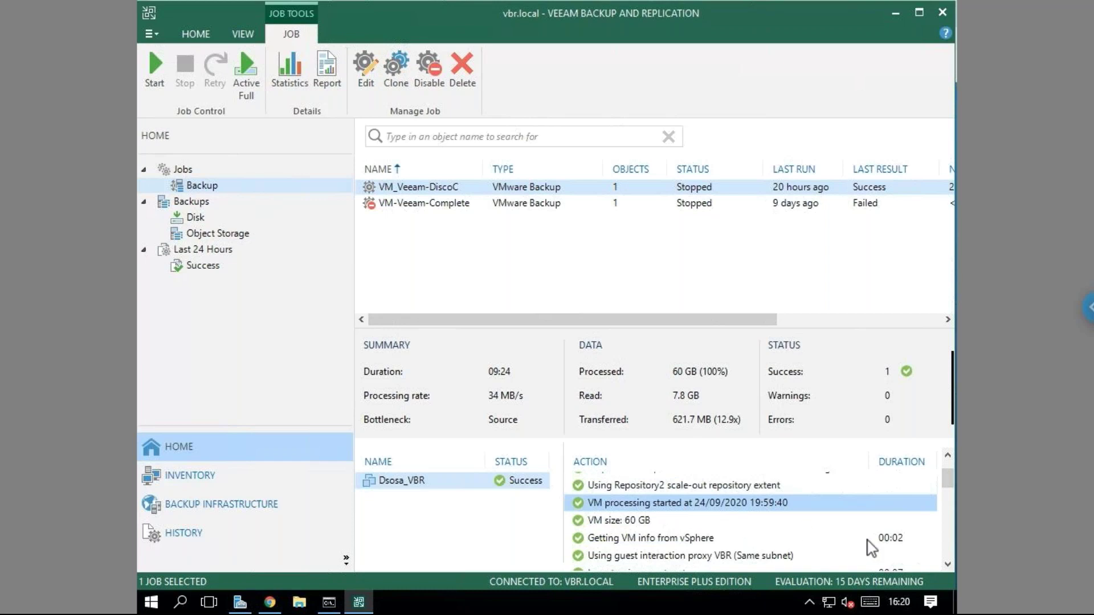
{"action": "scroll", "coordinate": [949, 567], "scroll_direction": "down", "scroll_amount": 1}
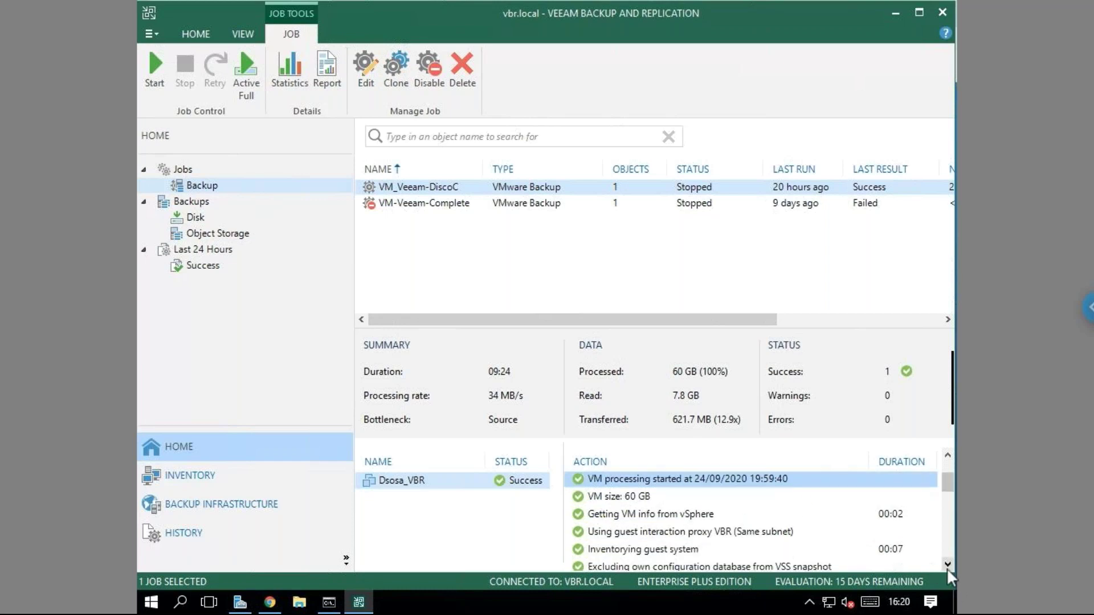
{"action": "left_click", "coordinate": [625, 499]}
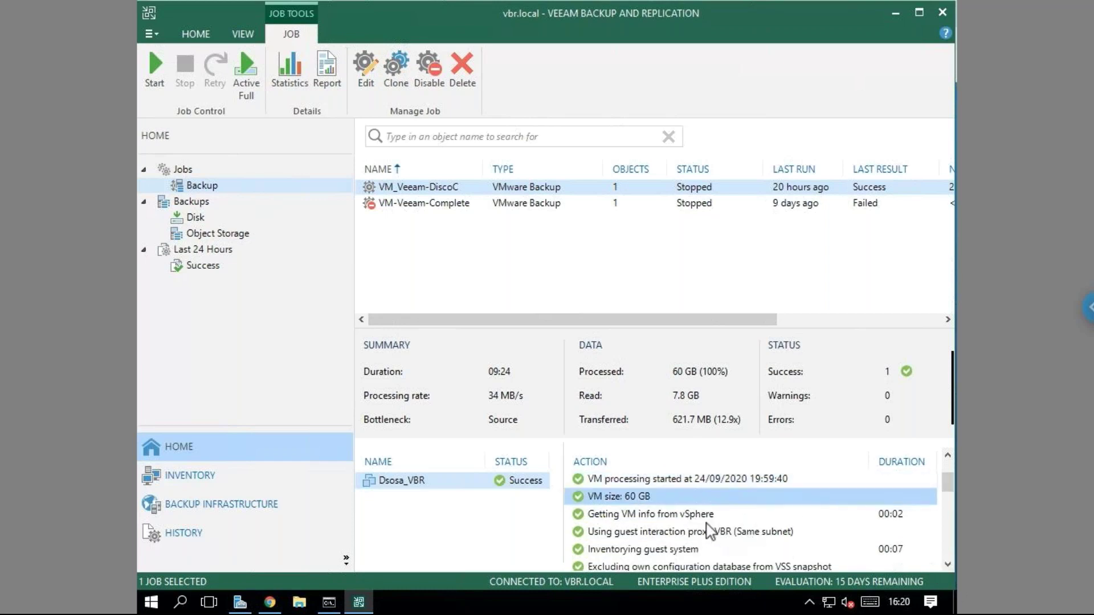
{"action": "left_click", "coordinate": [683, 516]}
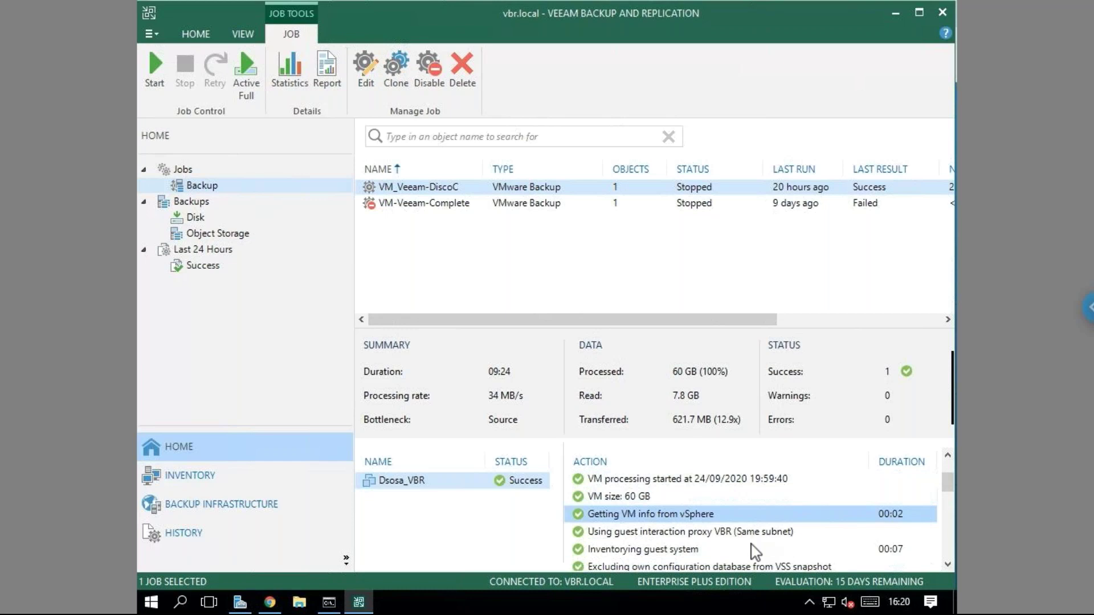
{"action": "left_click", "coordinate": [950, 562]}
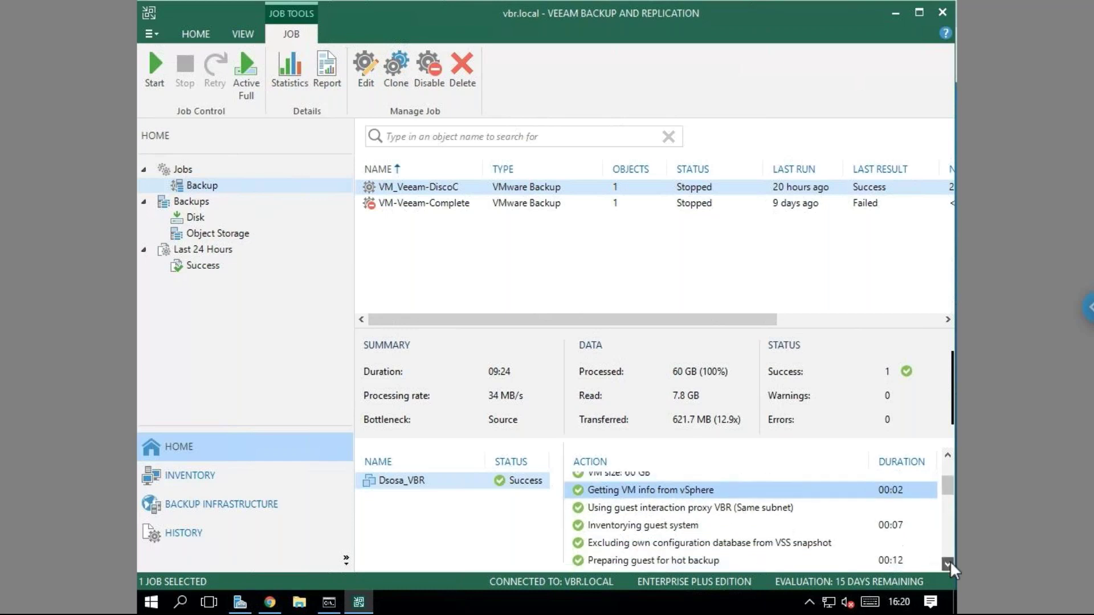
{"action": "left_click", "coordinate": [673, 512]}
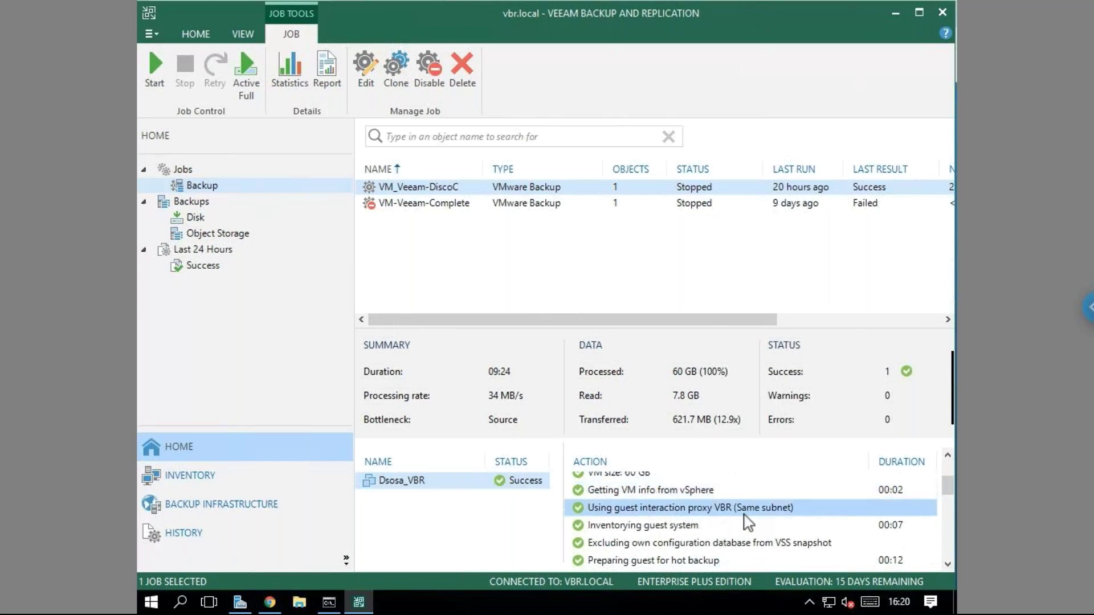
{"action": "left_click", "coordinate": [676, 527]}
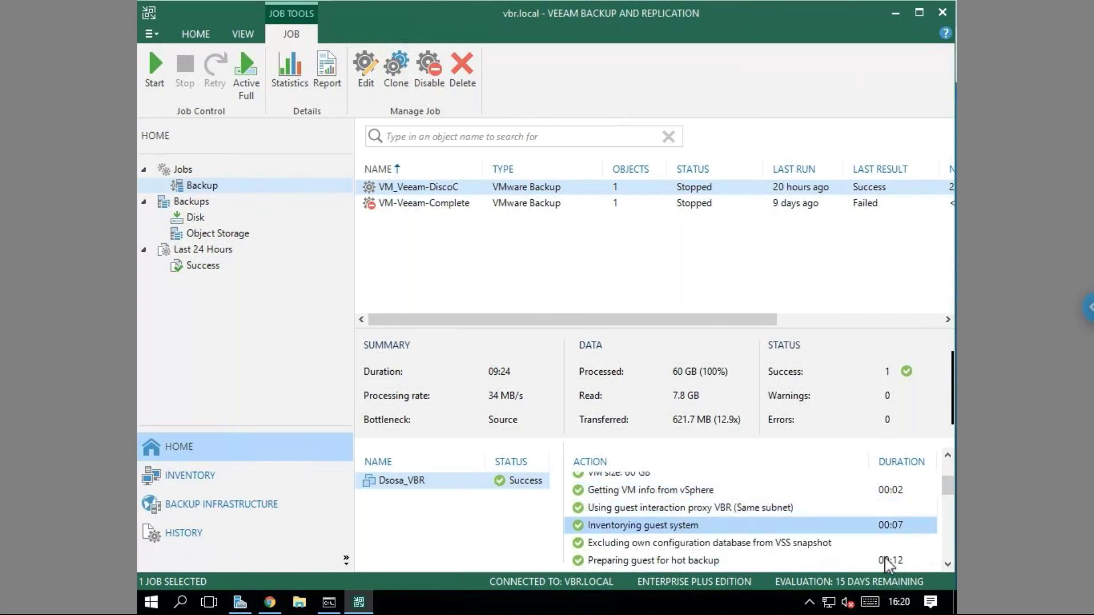
Review the VSS exclusion, hot backup preparation, guest release and VM snapshot creation log entries.
{"action": "scroll", "coordinate": [949, 569], "scroll_direction": "down", "scroll_amount": 2}
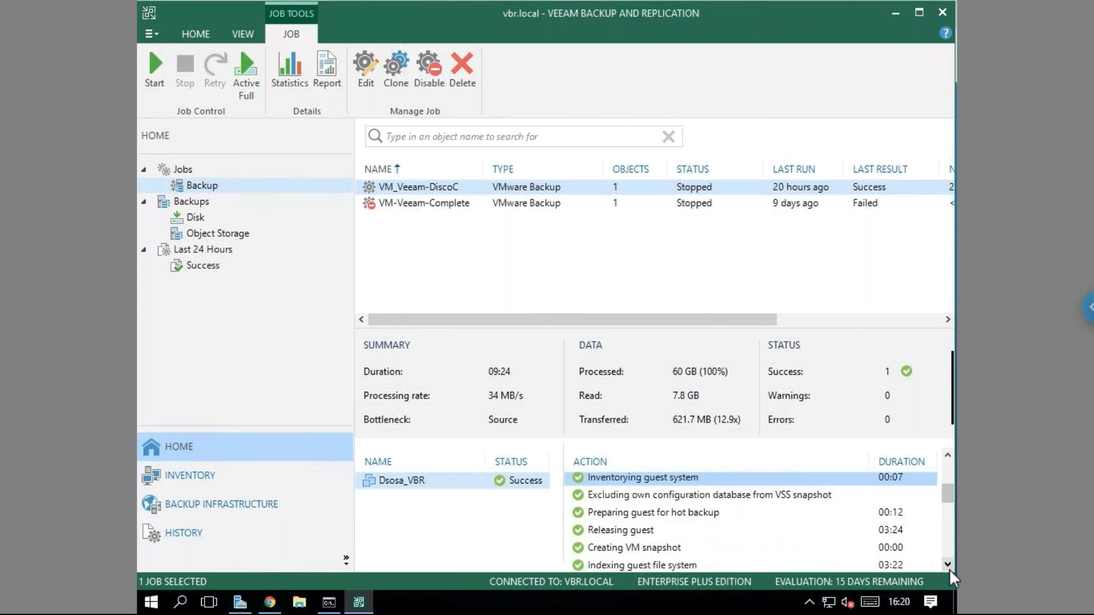
{"action": "left_click", "coordinate": [741, 494]}
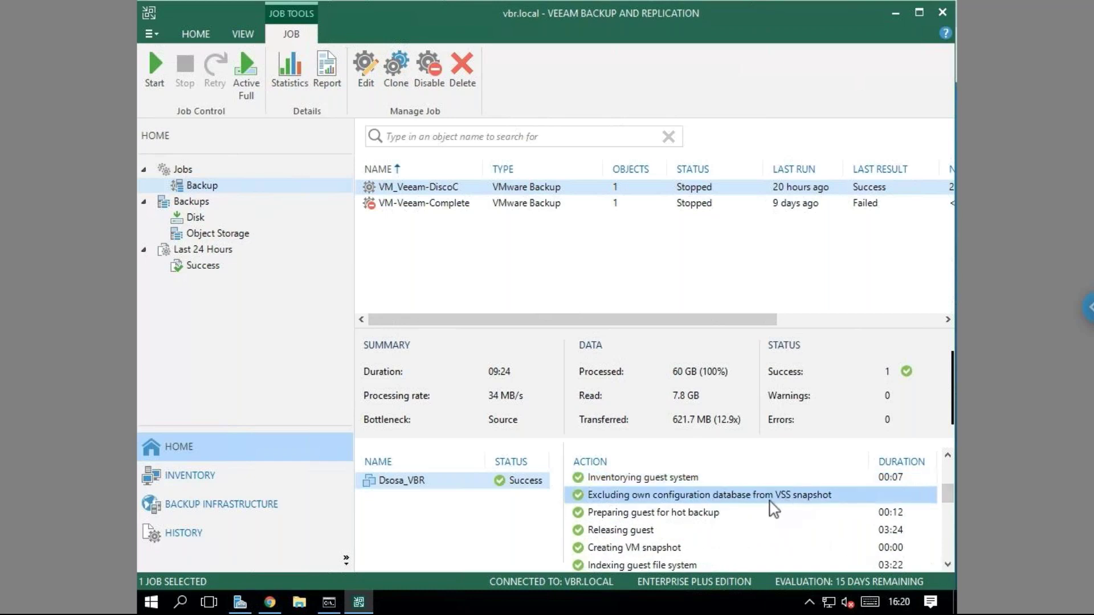
{"action": "left_click", "coordinate": [741, 513]}
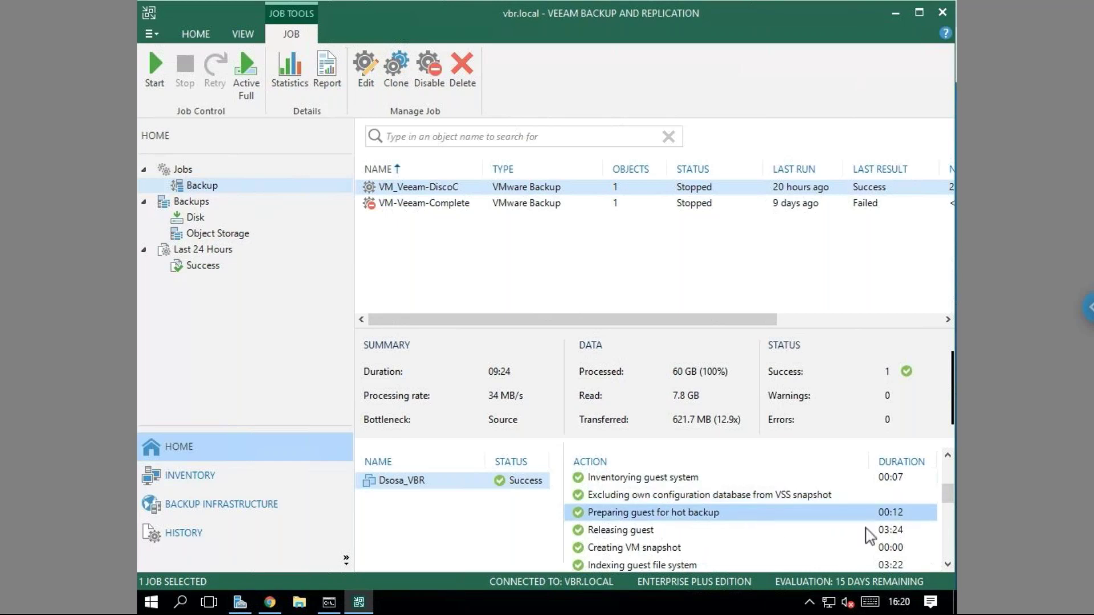
{"action": "left_click", "coordinate": [947, 565]}
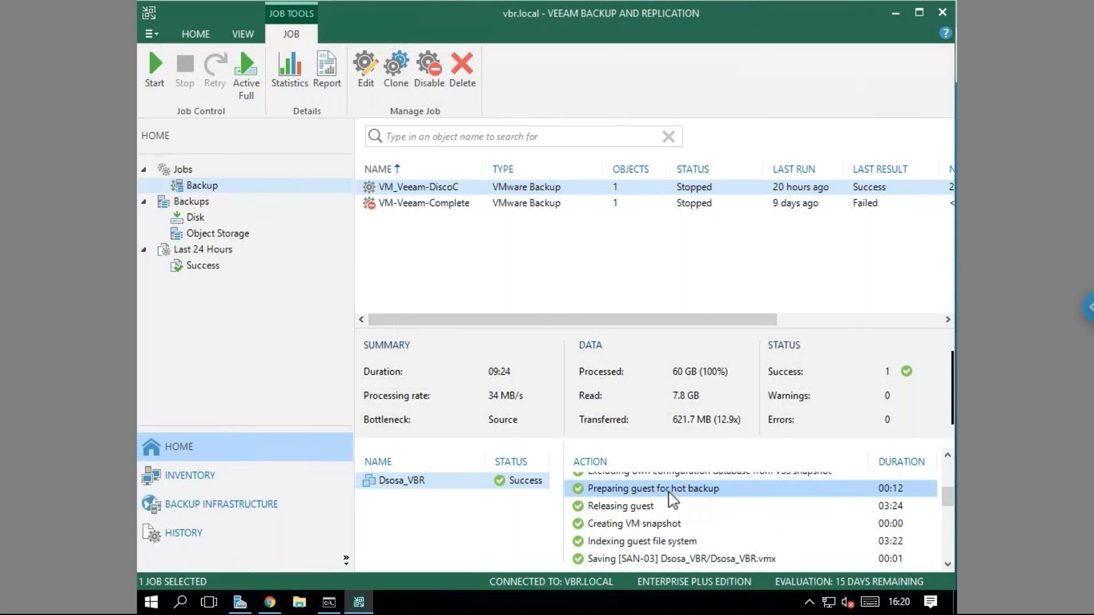
{"action": "left_click", "coordinate": [676, 507]}
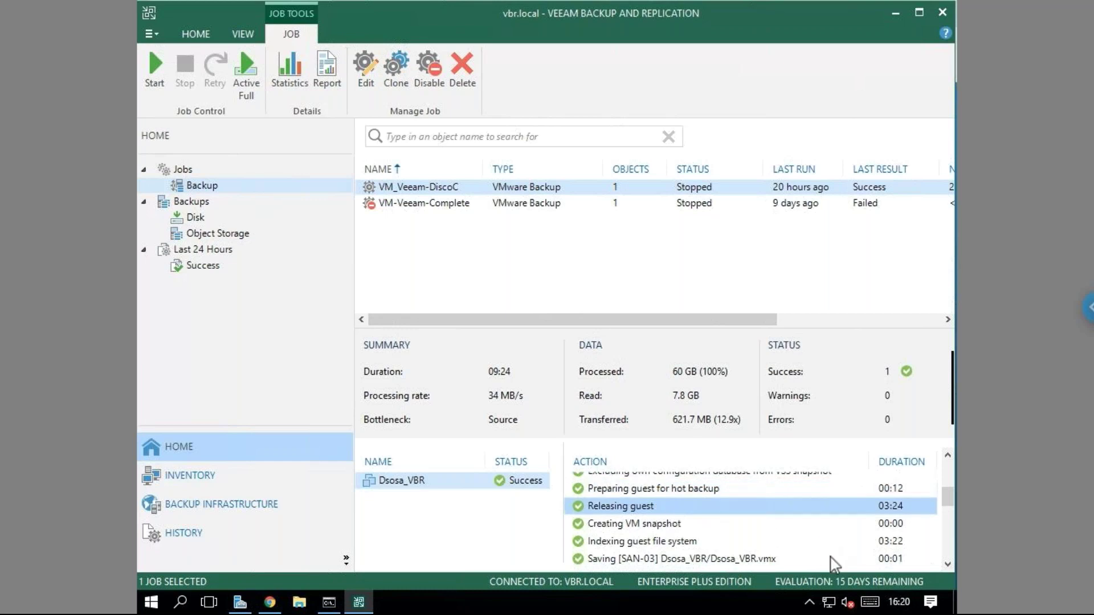
{"action": "left_click", "coordinate": [676, 524]}
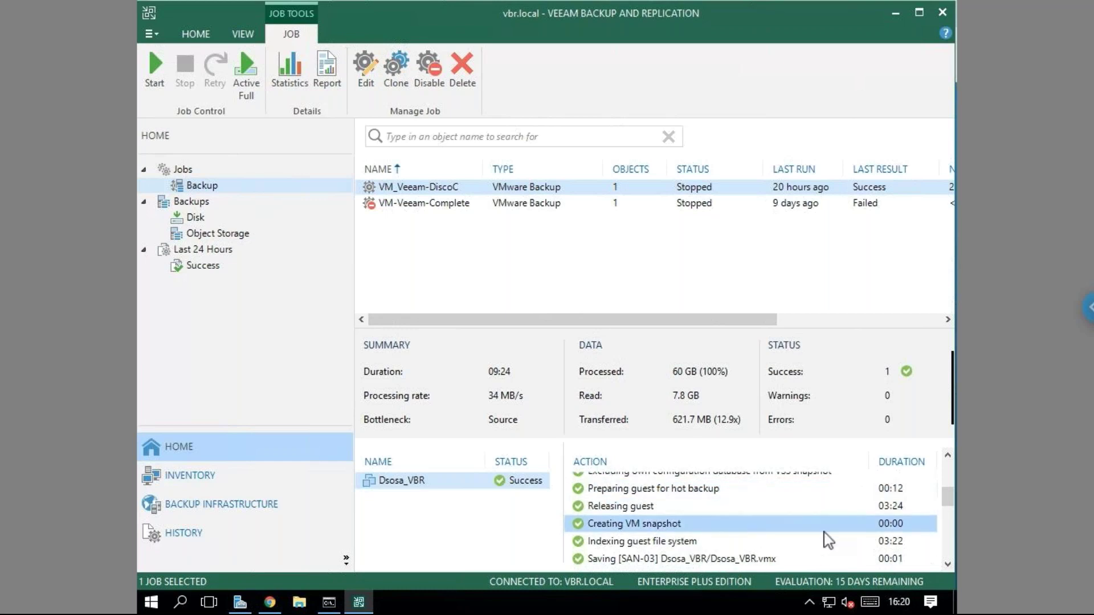
{"action": "left_click", "coordinate": [947, 566]}
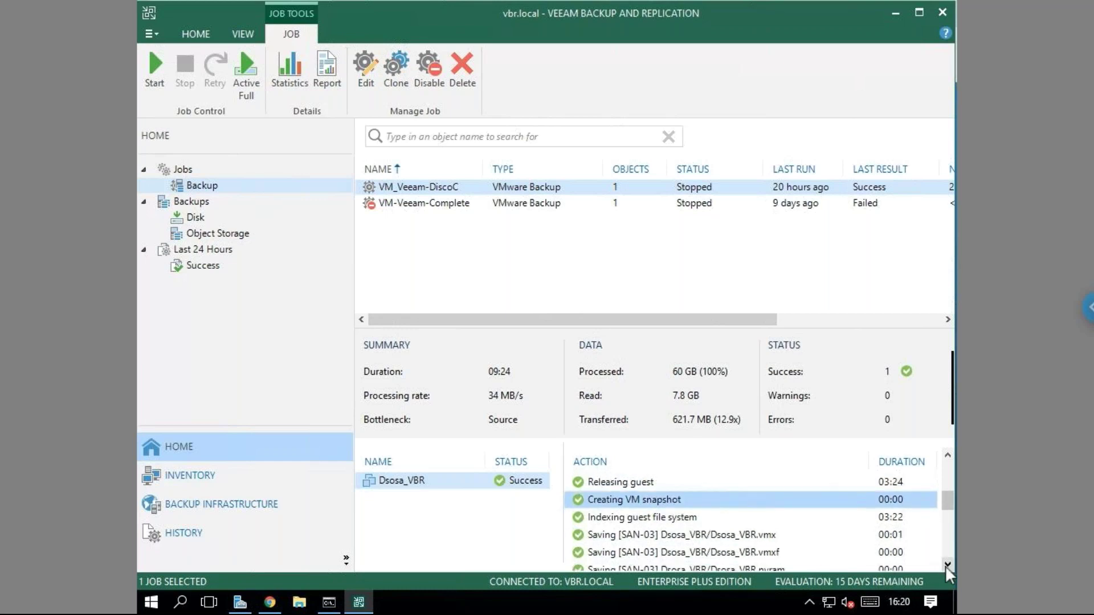
Review the guest file system indexing, Dsosa_VBR.vmx saving and hard disk backup proxy entries.
{"action": "left_click", "coordinate": [681, 524]}
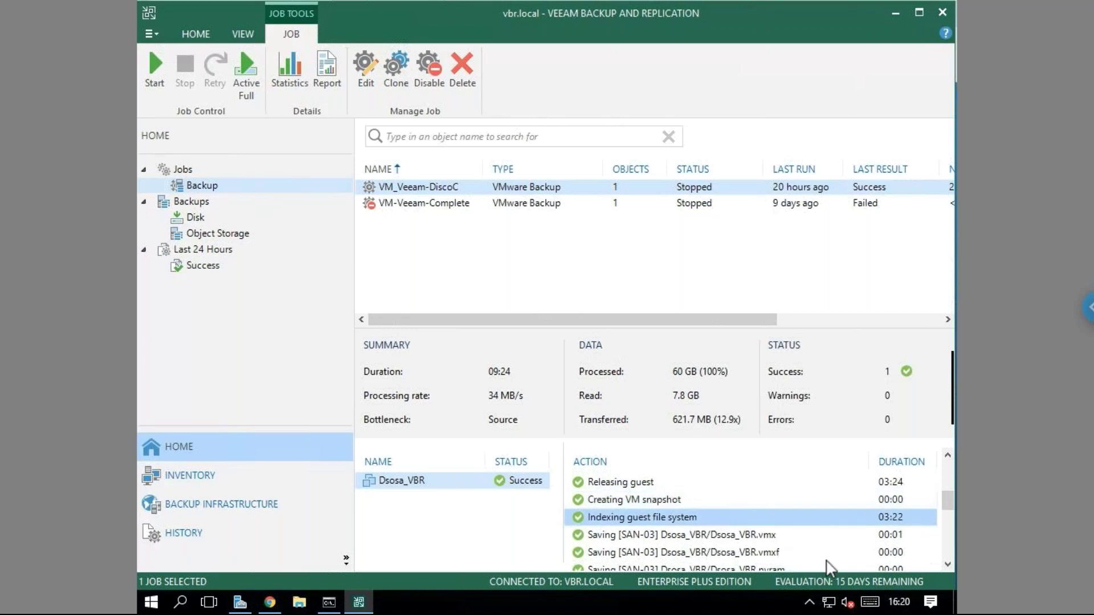
{"action": "left_click", "coordinate": [728, 535]}
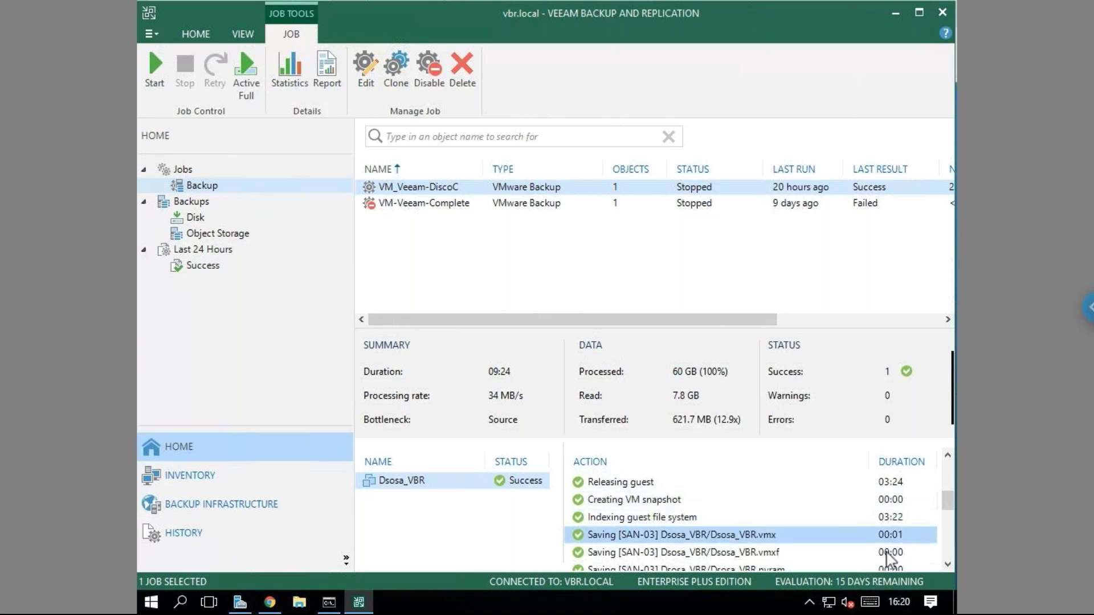
{"action": "left_click", "coordinate": [942, 567]}
{"action": "left_click", "coordinate": [943, 566]}
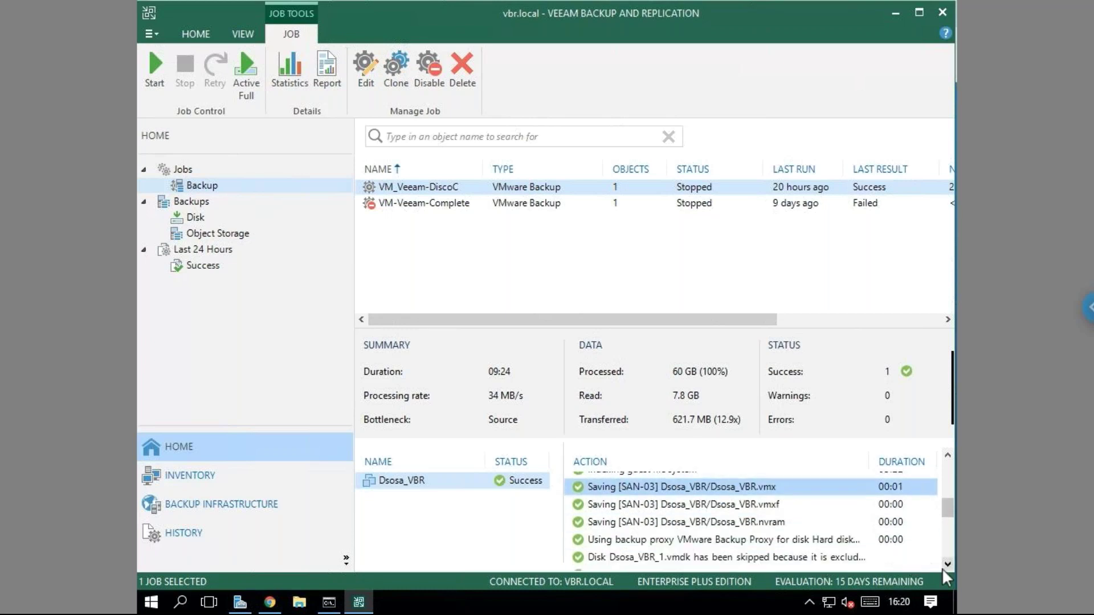
{"action": "left_click", "coordinate": [943, 566]}
{"action": "left_click", "coordinate": [943, 569]}
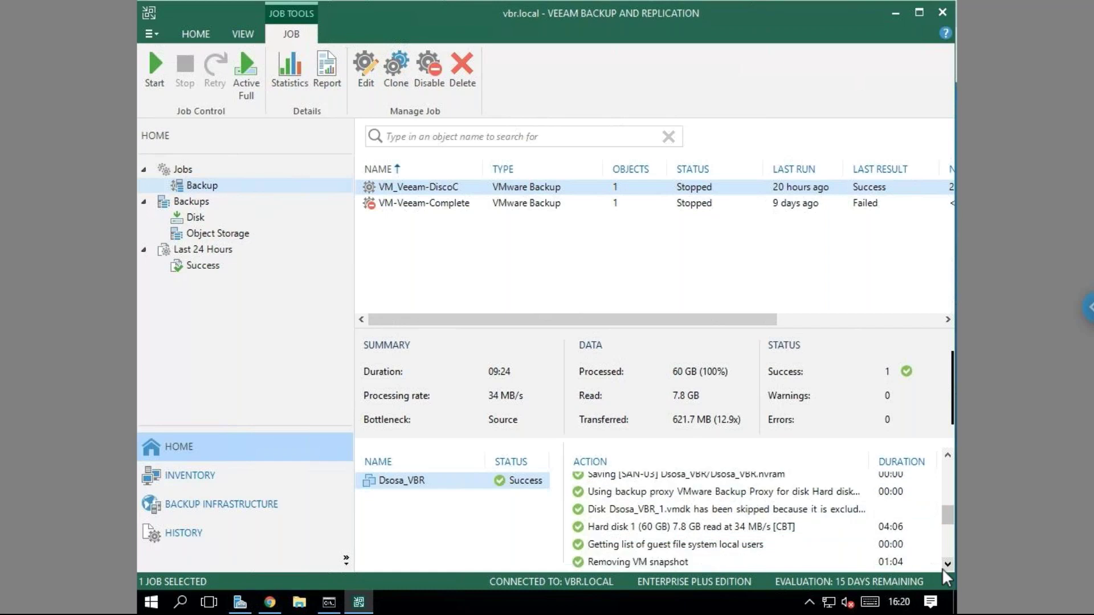
{"action": "left_click", "coordinate": [715, 494]}
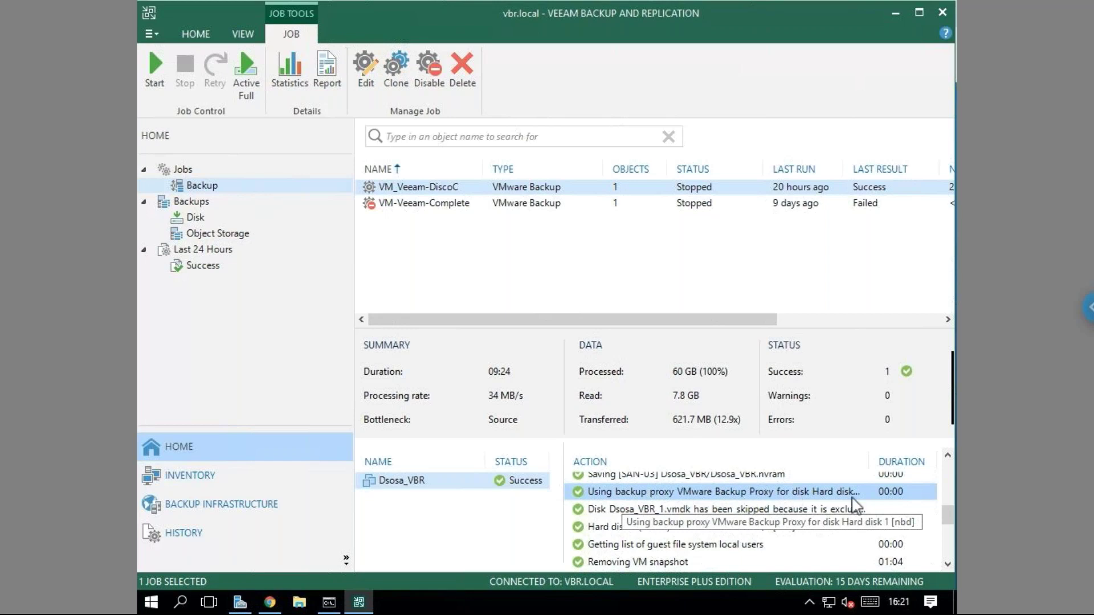
{"action": "left_click", "coordinate": [947, 565]}
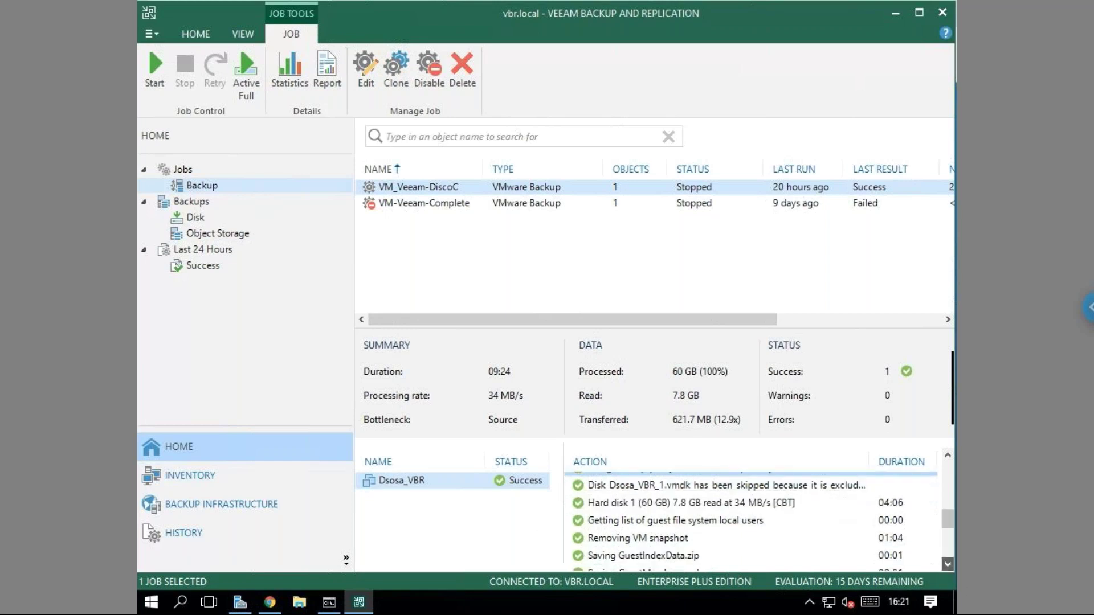
Review the skipped Dsosa_VBR_1.vmdk, Hard disk 1 read and guest local users entries.
{"action": "left_click", "coordinate": [697, 486]}
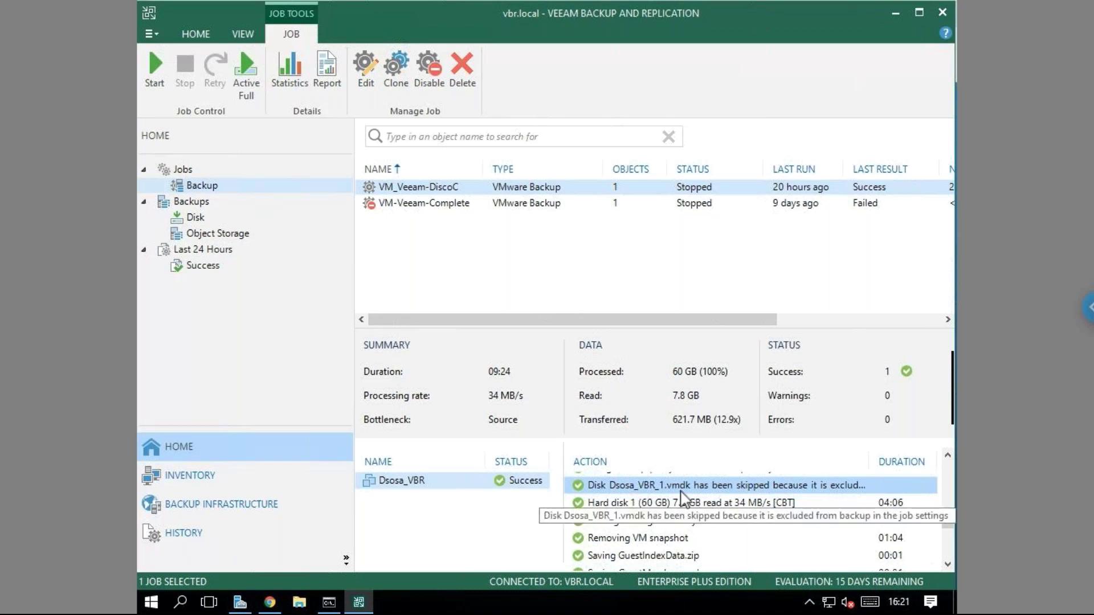
{"action": "left_click", "coordinate": [626, 507]}
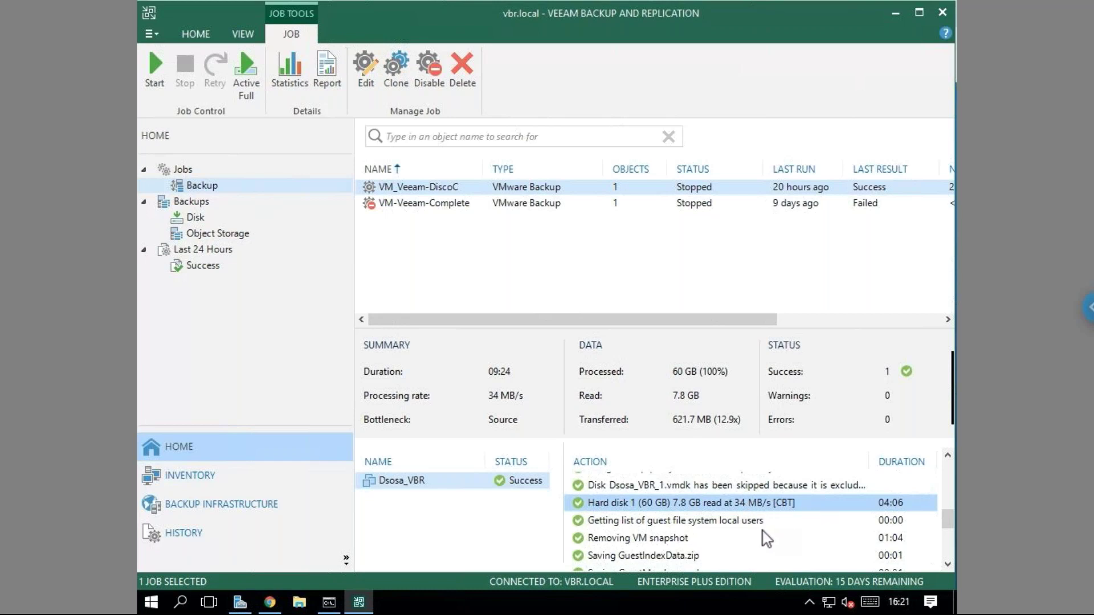
{"action": "left_click", "coordinate": [787, 521]}
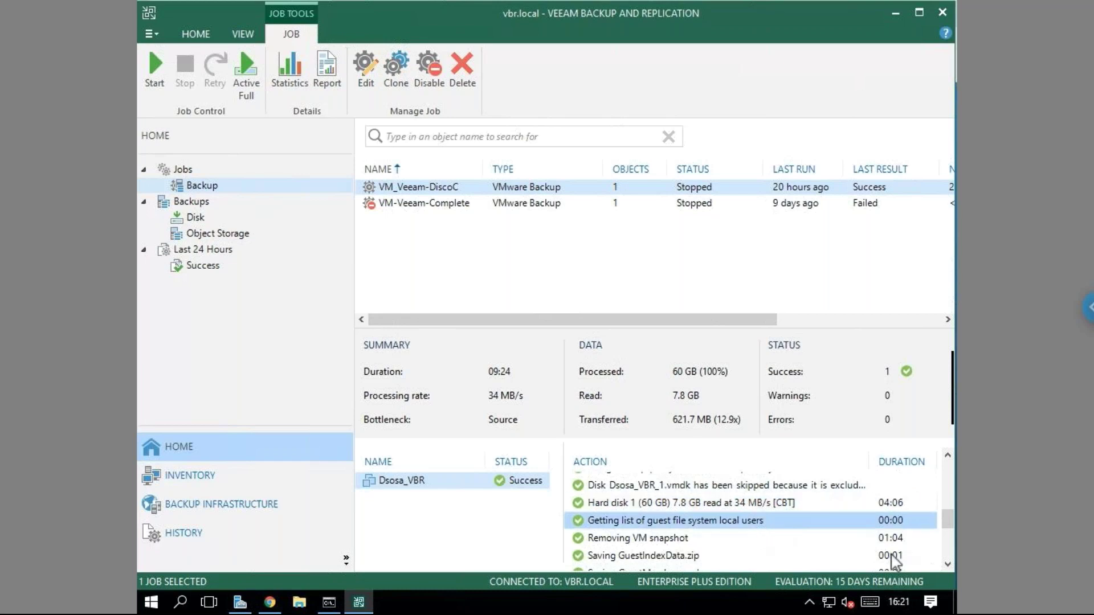
{"action": "left_click", "coordinate": [945, 567]}
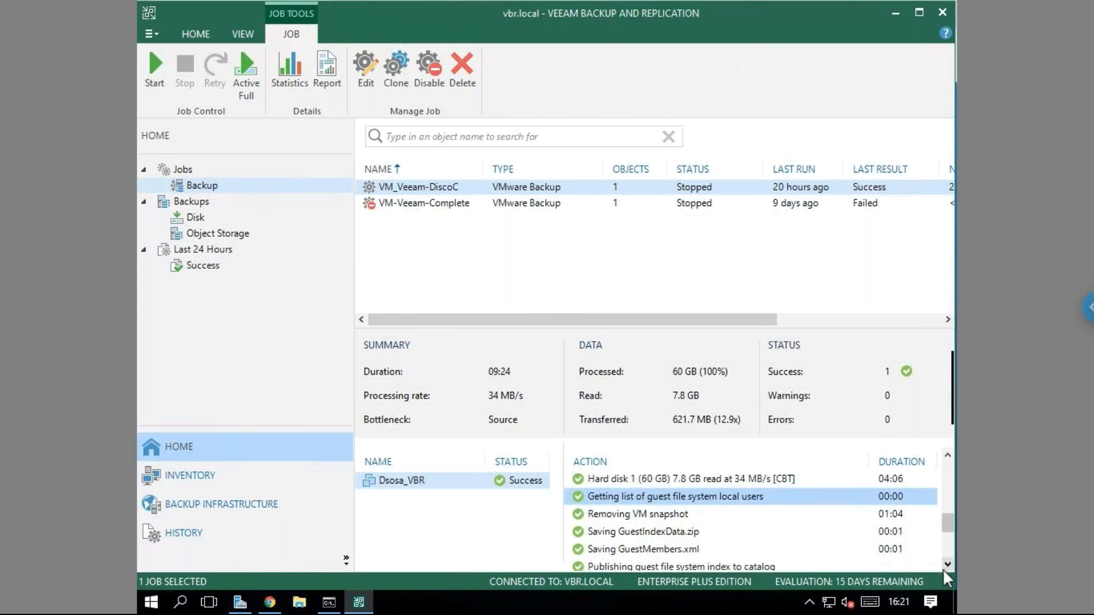
{"action": "left_click", "coordinate": [944, 566]}
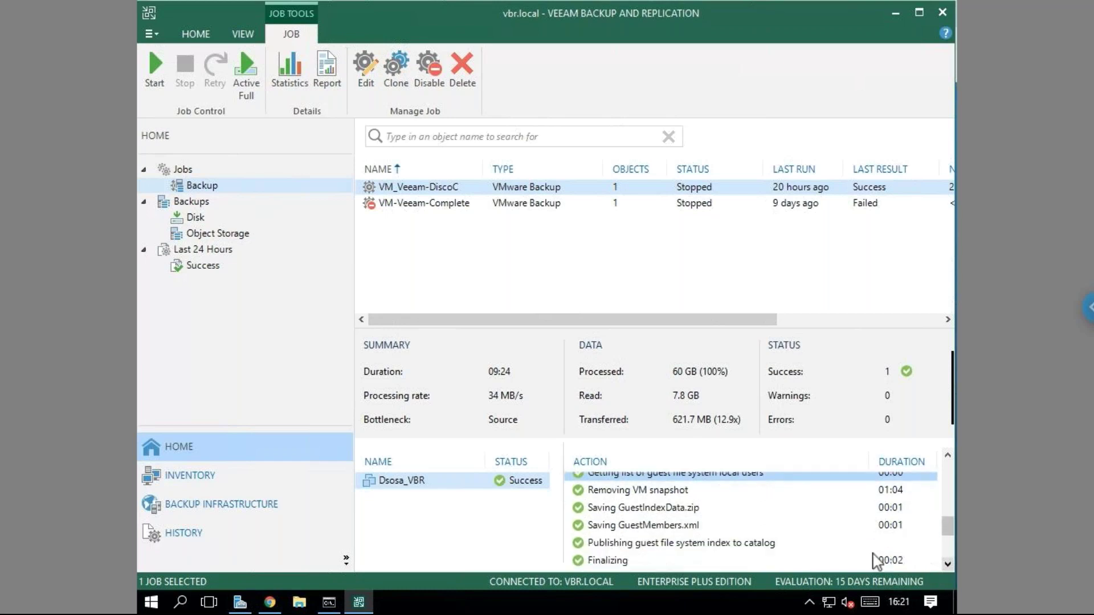
Review the snapshot removal, GuestIndexData.zip, index publishing, Finalizing and log truncation entries.
{"action": "left_click", "coordinate": [680, 495]}
{"action": "left_click", "coordinate": [694, 512]}
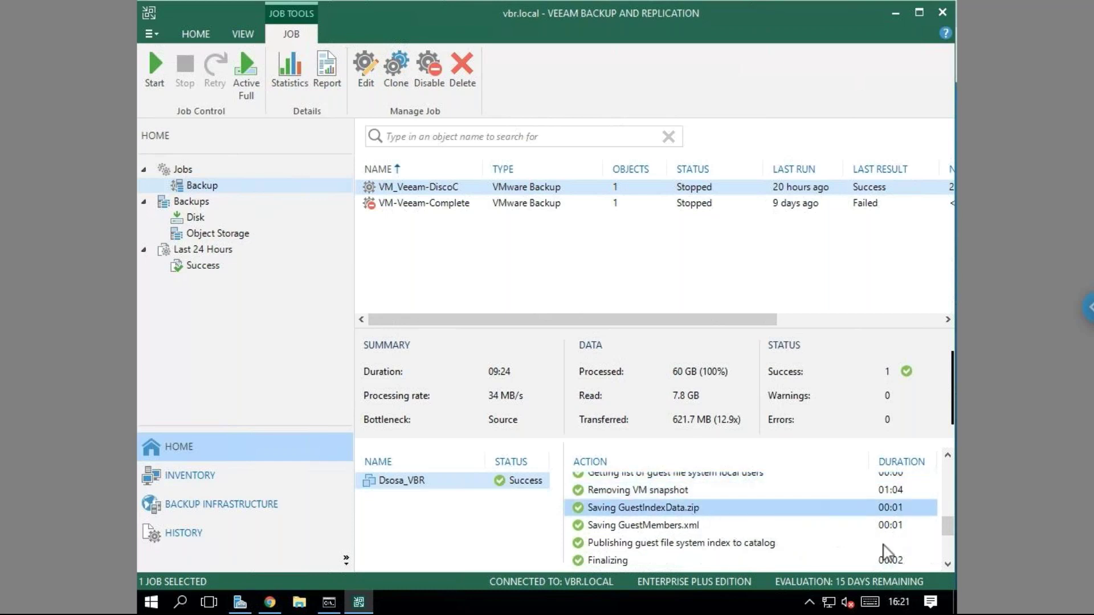
{"action": "left_click", "coordinate": [947, 564]}
{"action": "left_click", "coordinate": [946, 564]}
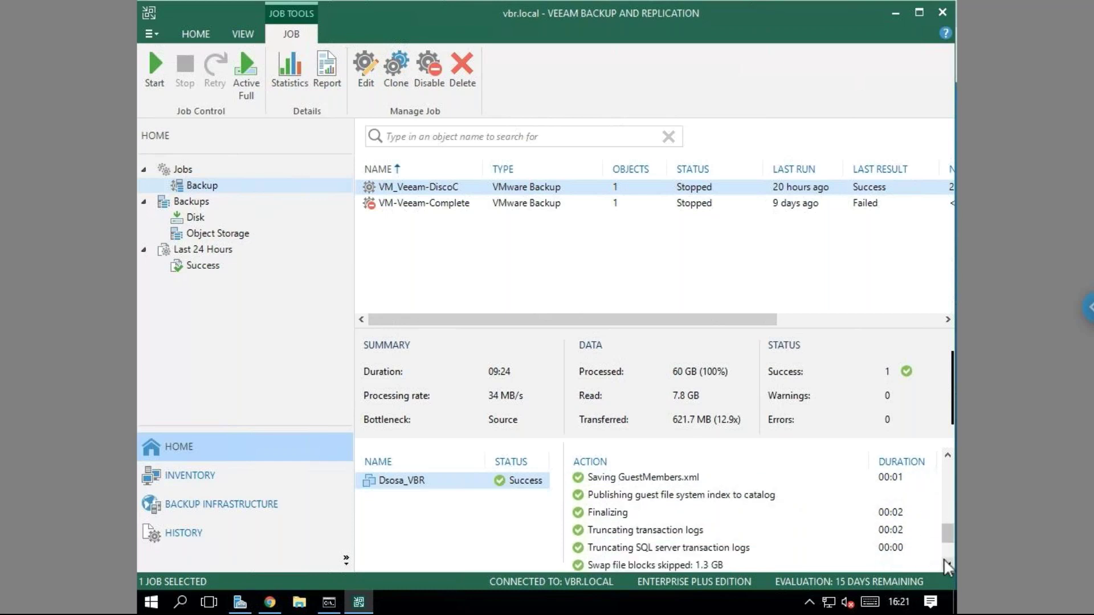
{"action": "left_click", "coordinate": [720, 496]}
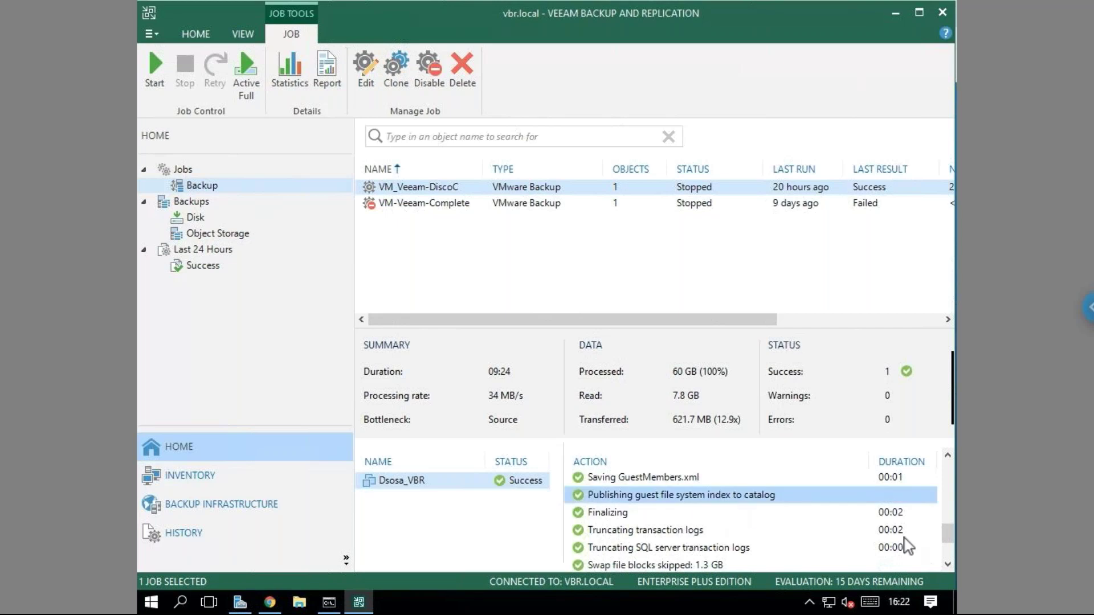
{"action": "left_click", "coordinate": [946, 565]}
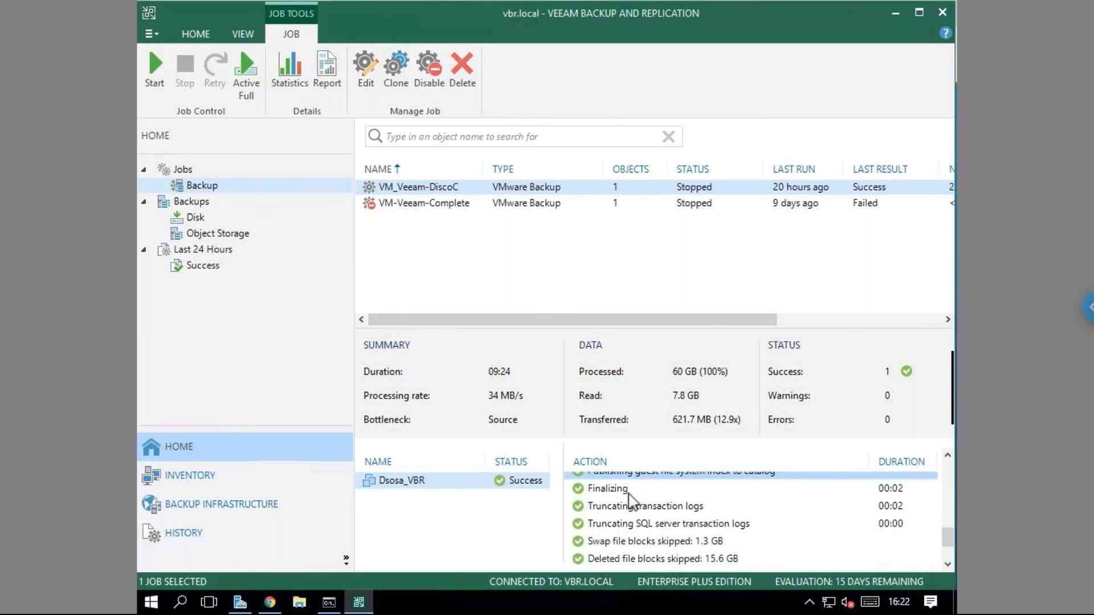
{"action": "left_click", "coordinate": [650, 491]}
{"action": "left_click", "coordinate": [715, 509]}
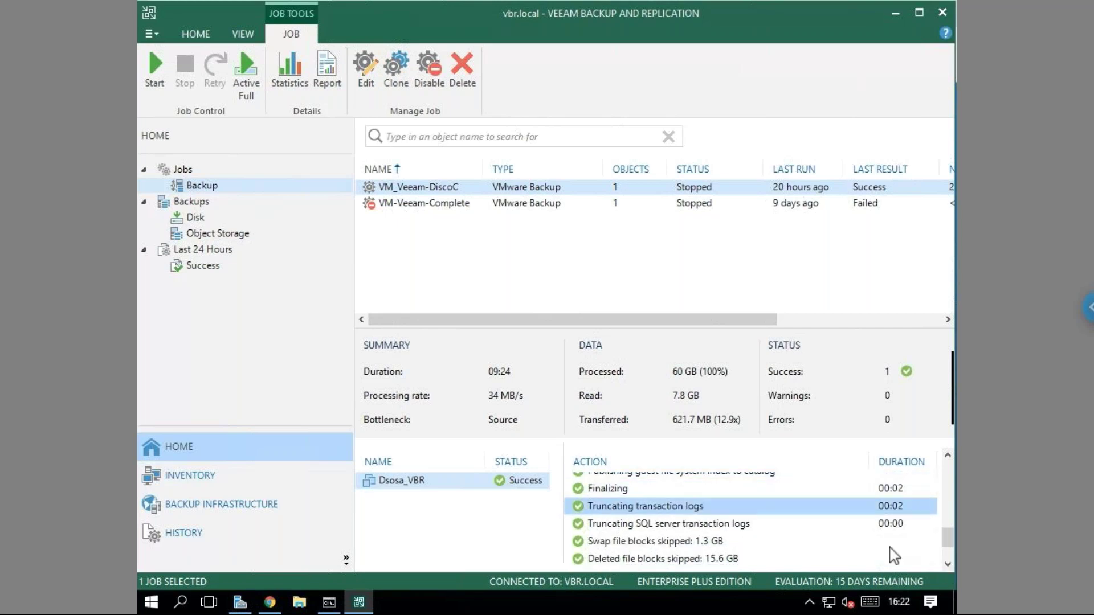
{"action": "left_click", "coordinate": [946, 564]}
{"action": "left_click", "coordinate": [945, 564]}
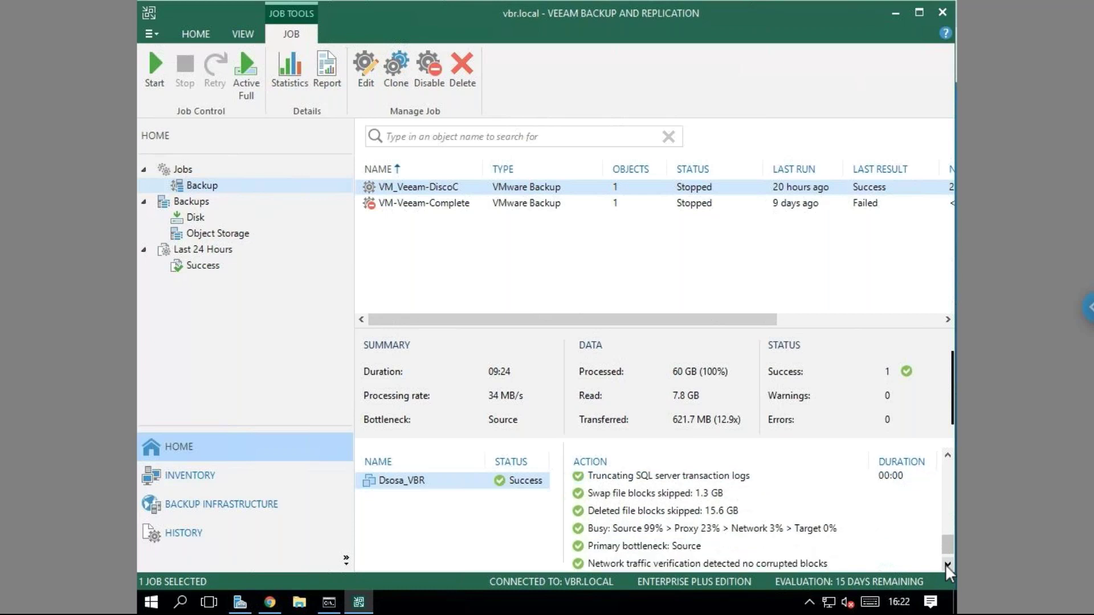
Review the skipped swap and deleted blocks, load statistics and primary bottleneck entries, then clear the selection.
{"action": "left_click", "coordinate": [667, 495]}
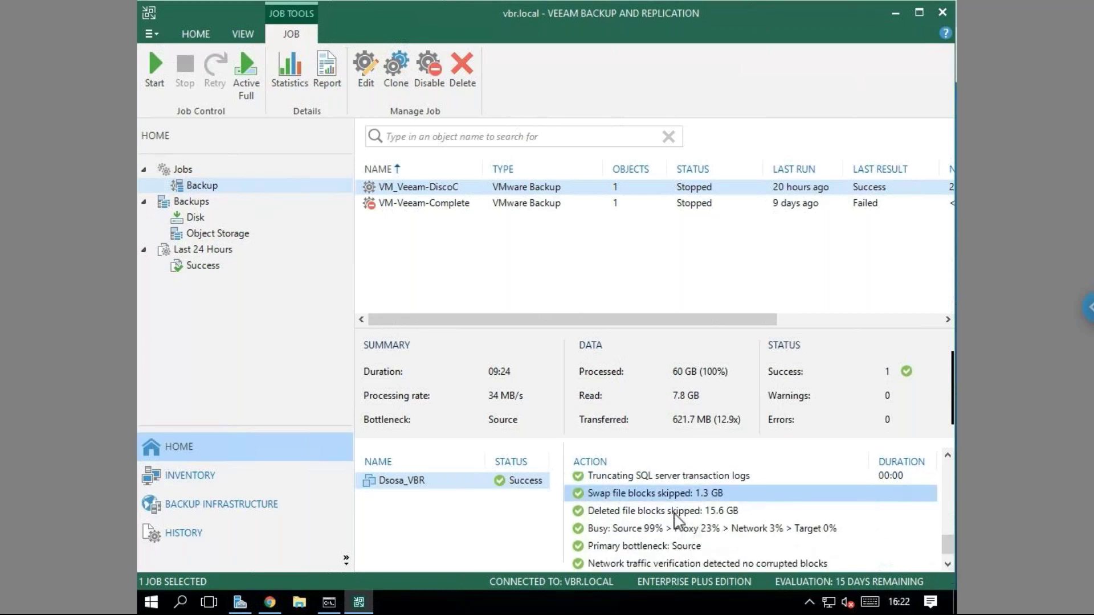
{"action": "left_click", "coordinate": [675, 515]}
{"action": "left_click", "coordinate": [717, 531]}
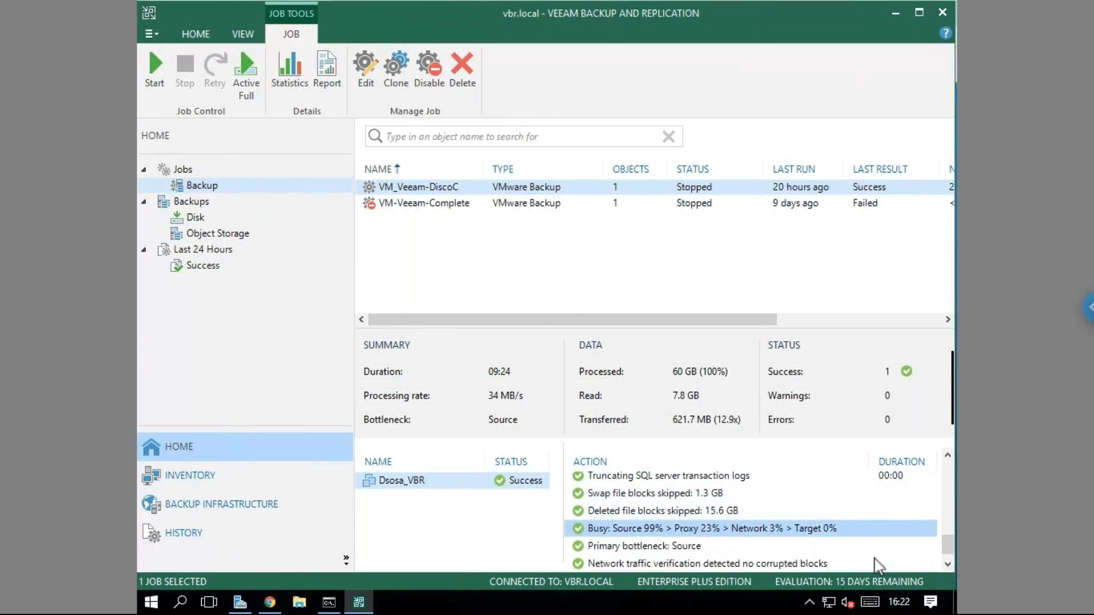
{"action": "left_click", "coordinate": [947, 564]}
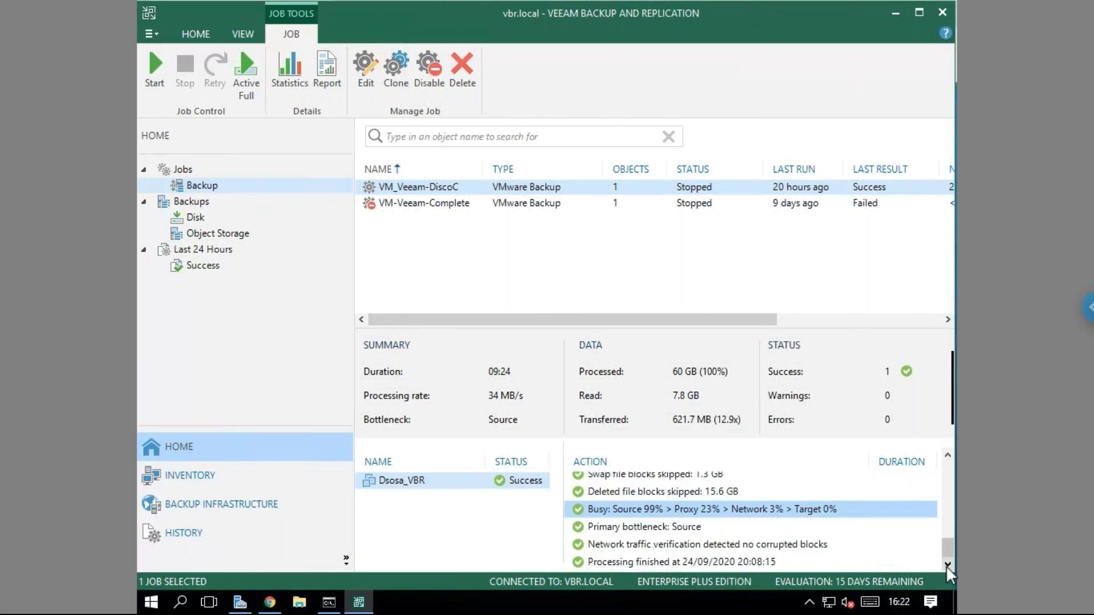
{"action": "left_click", "coordinate": [644, 533]}
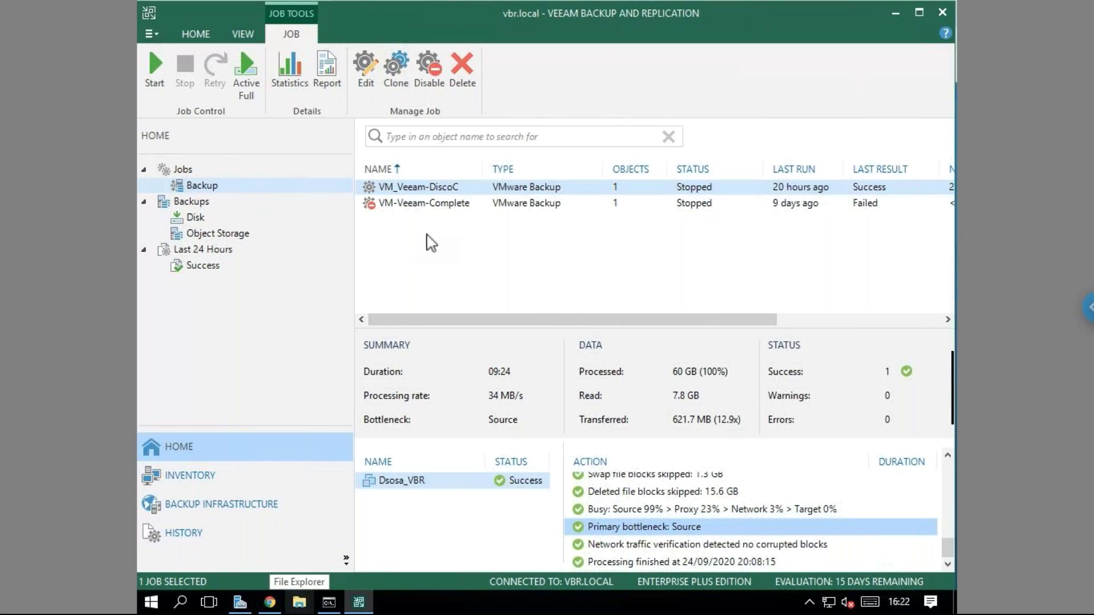
{"action": "left_click", "coordinate": [452, 258]}
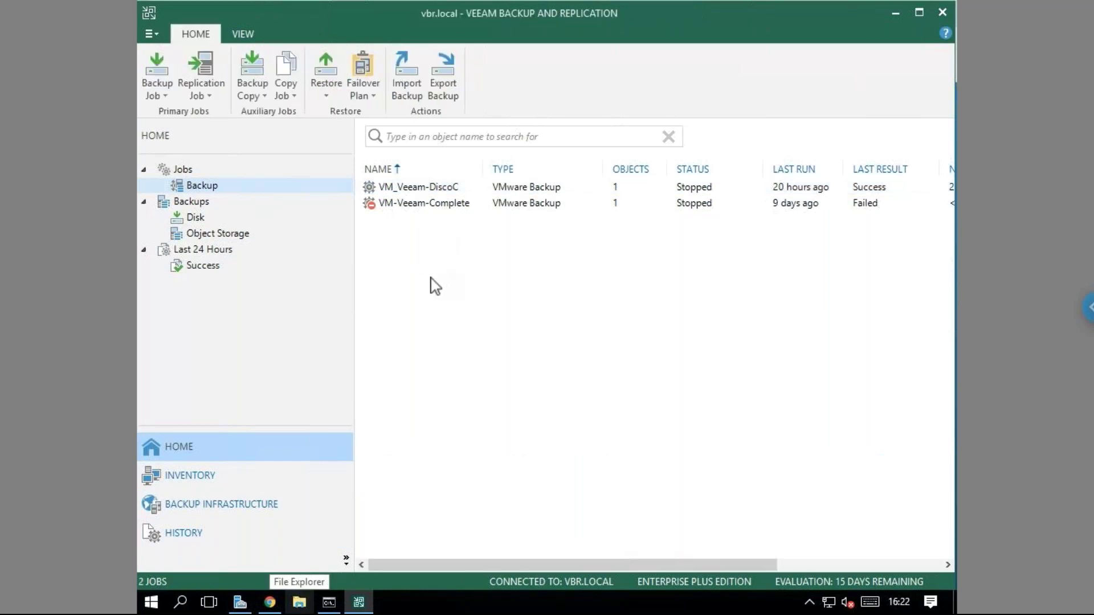
Start a VMware vSphere restore from backup for Microsoft SQL Server application items.
{"action": "left_click", "coordinate": [203, 187]}
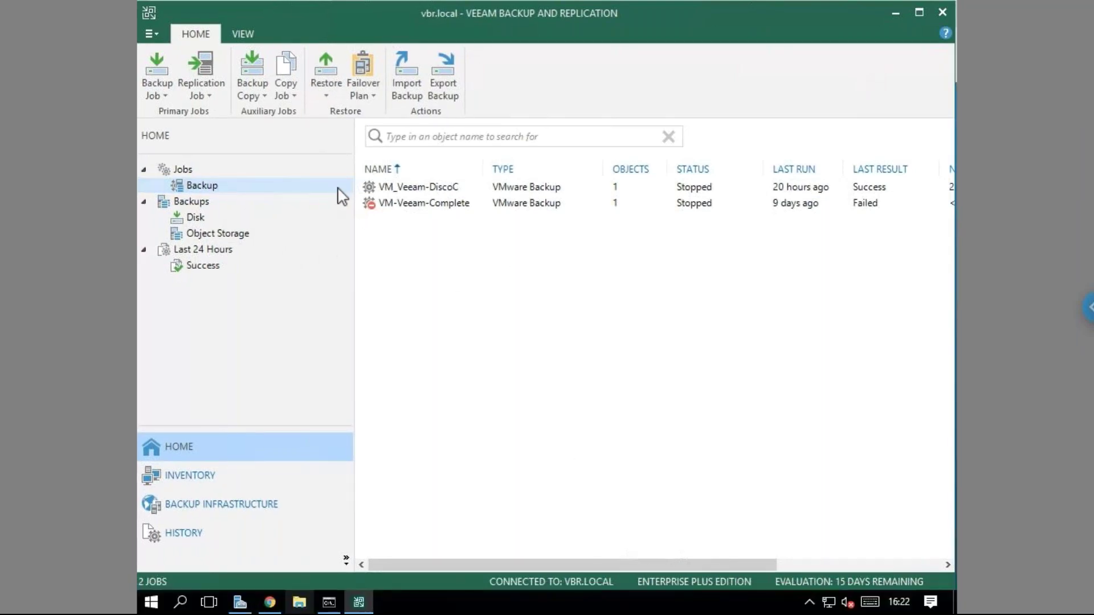
{"action": "left_click", "coordinate": [332, 103]}
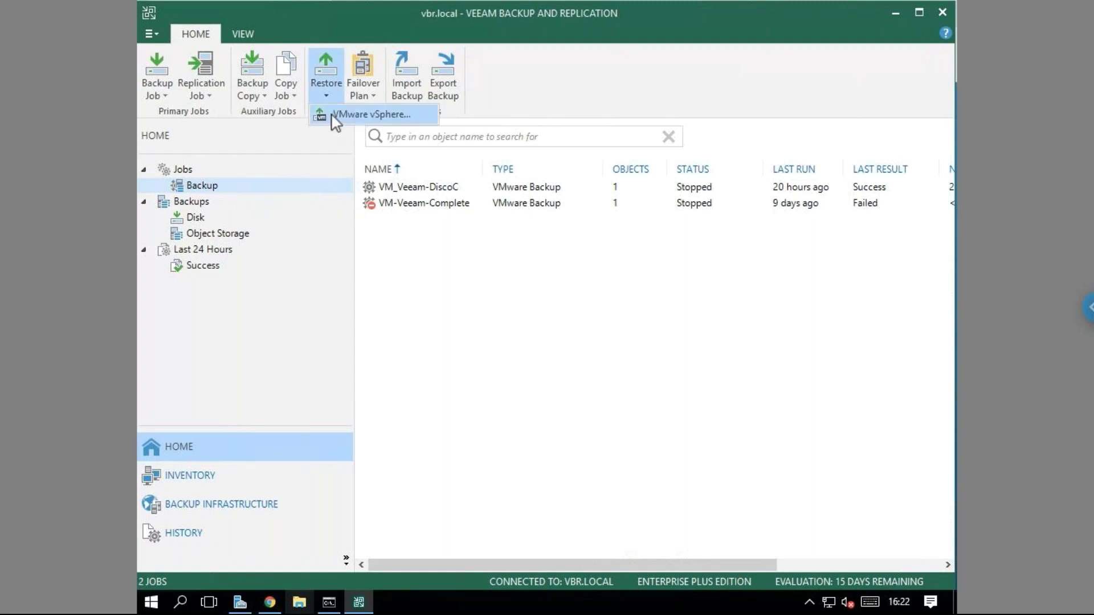
{"action": "left_click", "coordinate": [317, 112]}
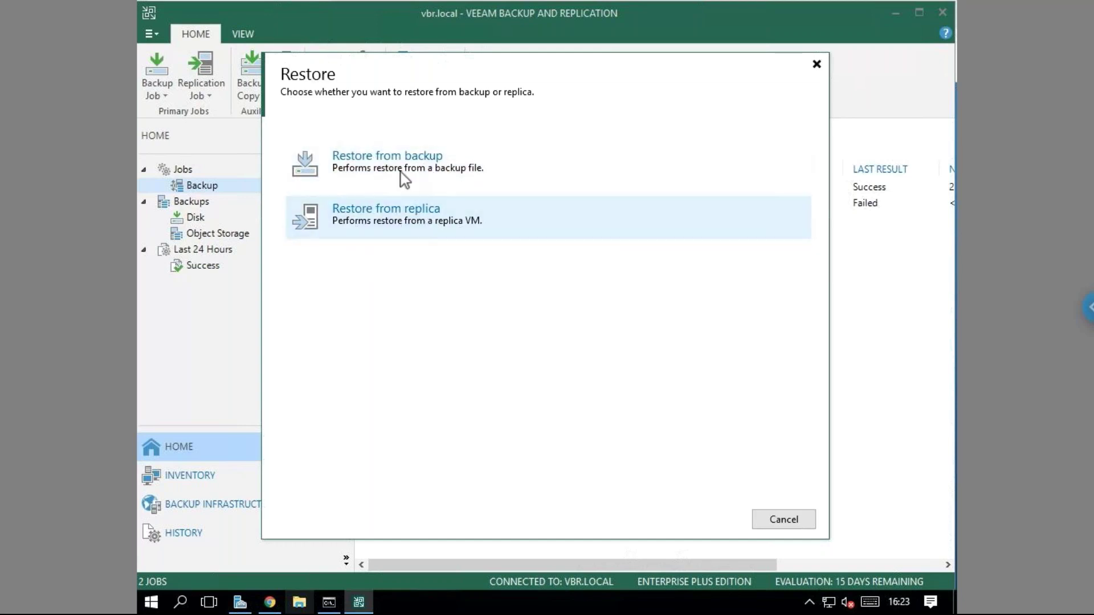
{"action": "left_click", "coordinate": [400, 171]}
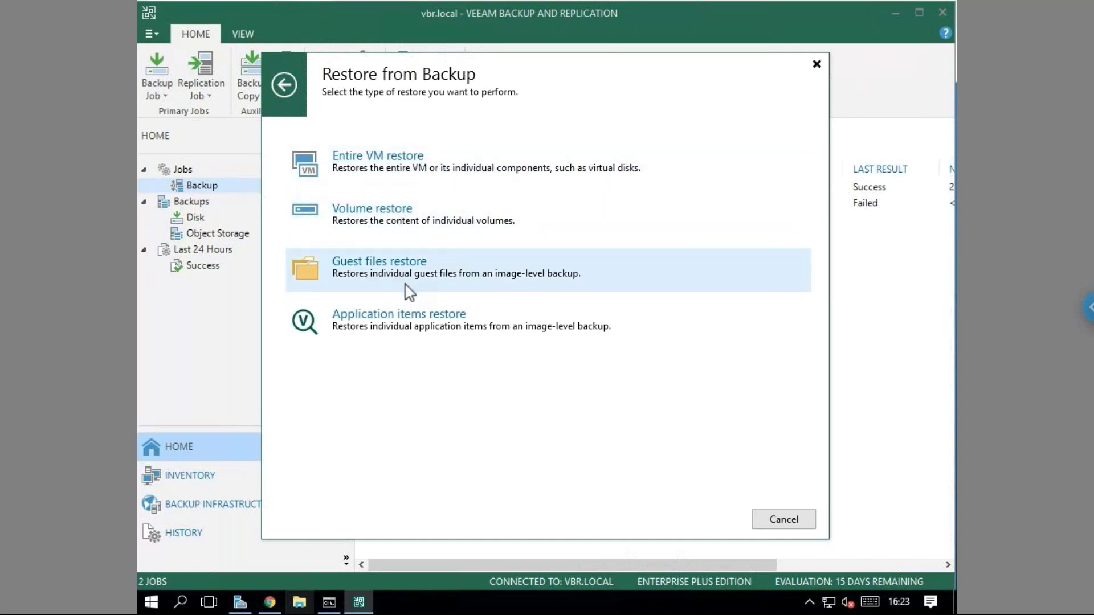
{"action": "left_click", "coordinate": [381, 323]}
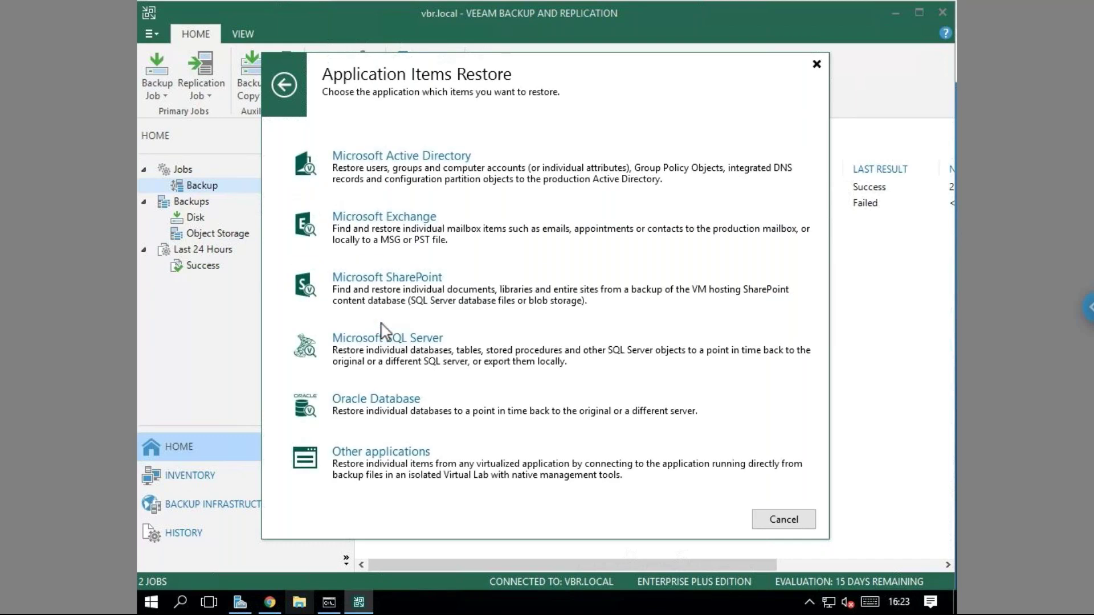
{"action": "left_click", "coordinate": [435, 367]}
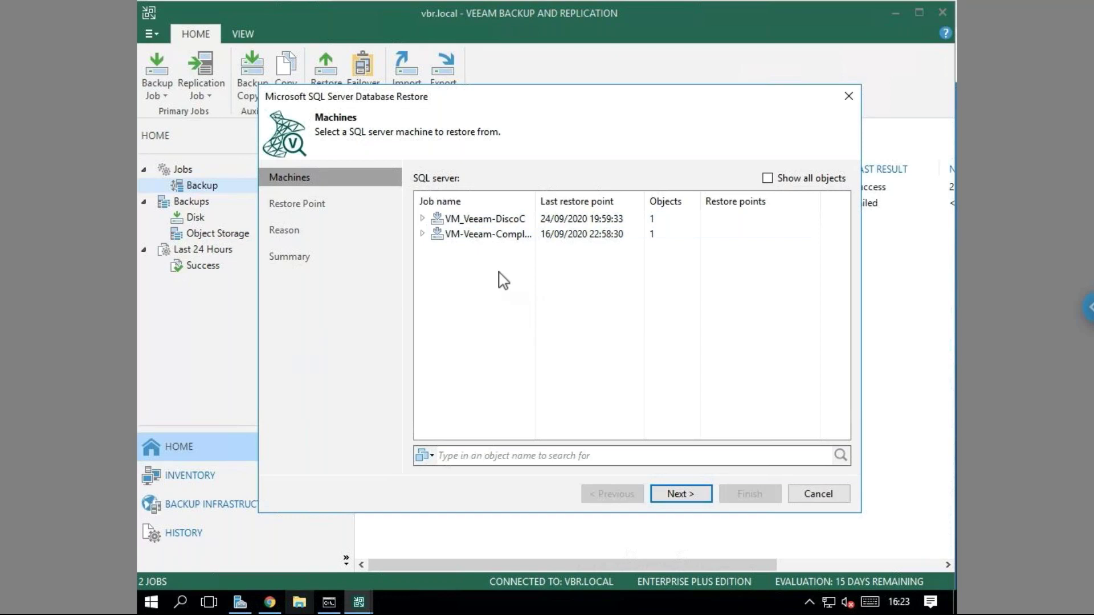
Select Dsosa_VBR under the VM_Veeam-DiscoC job as the SQL restore source and continue.
{"action": "left_click", "coordinate": [423, 219]}
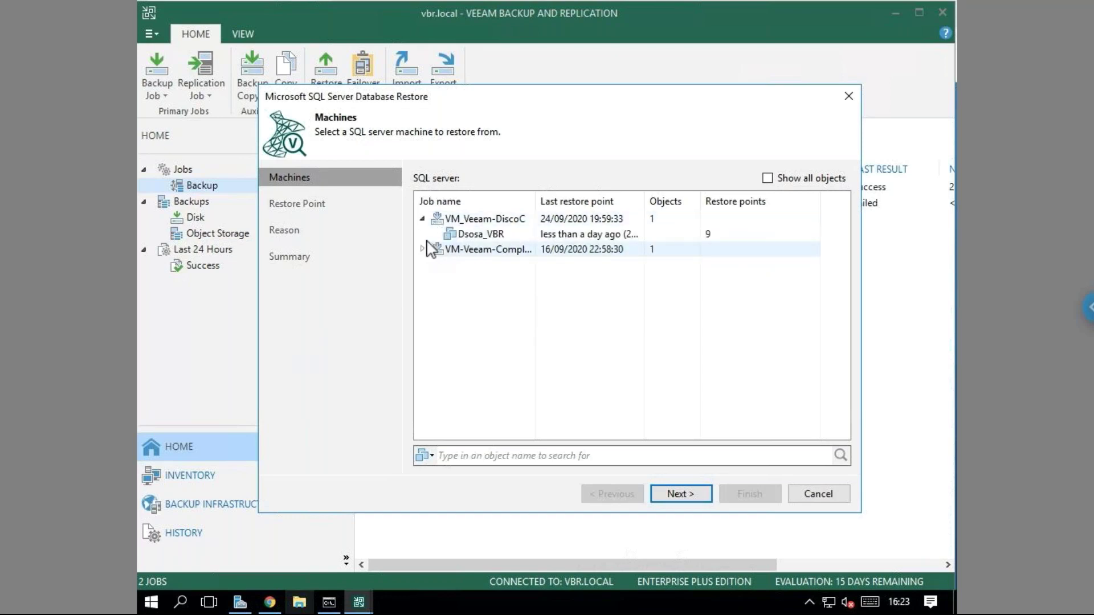
{"action": "left_click", "coordinate": [423, 249]}
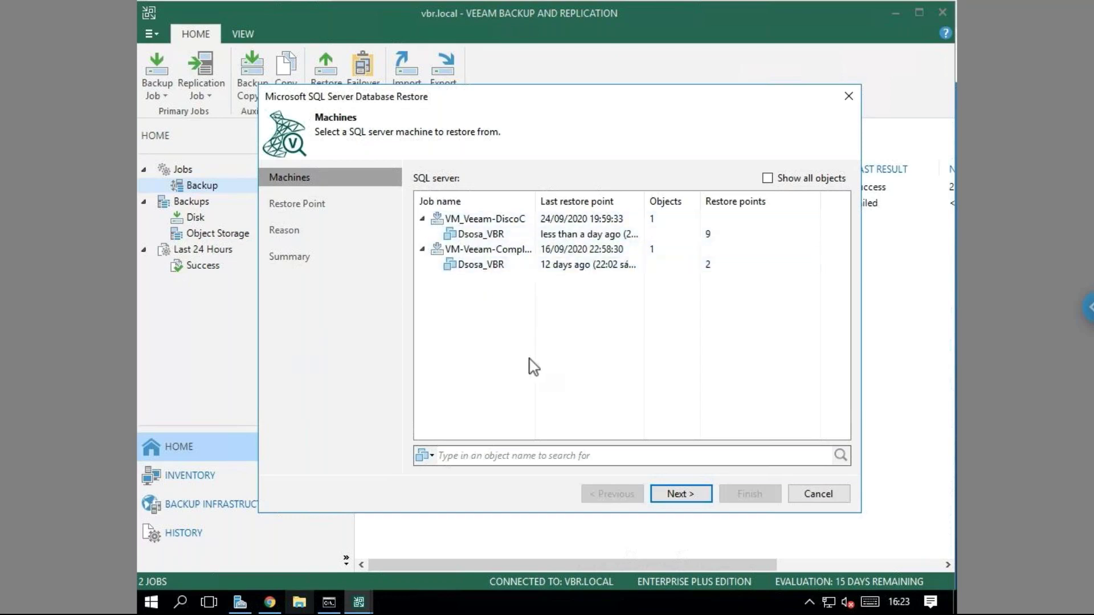
{"action": "left_click", "coordinate": [458, 266]}
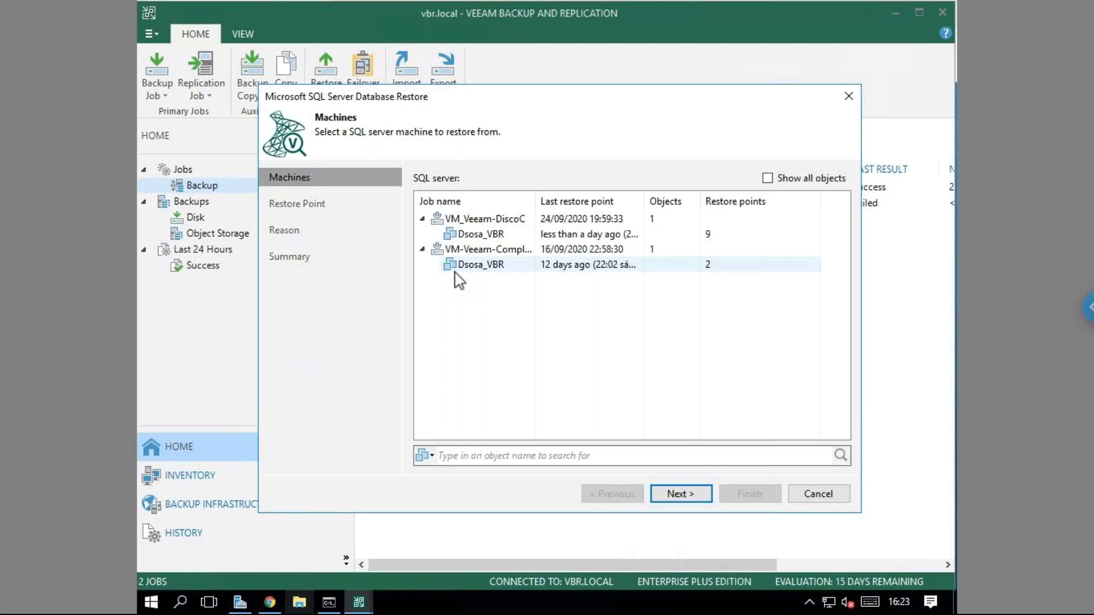
{"action": "left_click_drag", "start_coordinate": [535, 206], "coordinate": [616, 213]}
{"action": "left_click", "coordinate": [513, 220]}
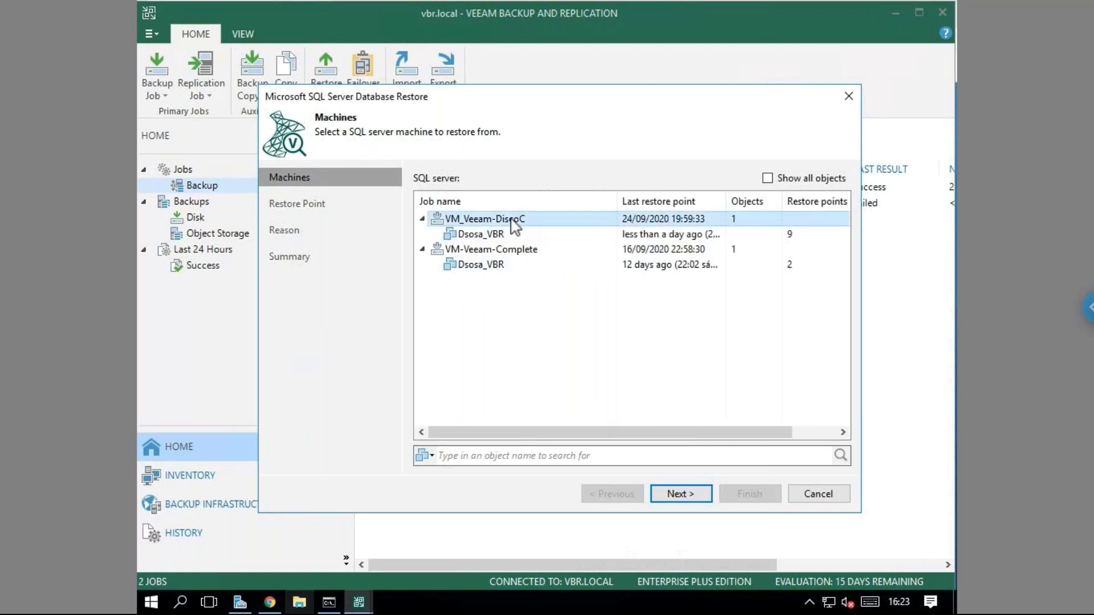
{"action": "left_click", "coordinate": [496, 234]}
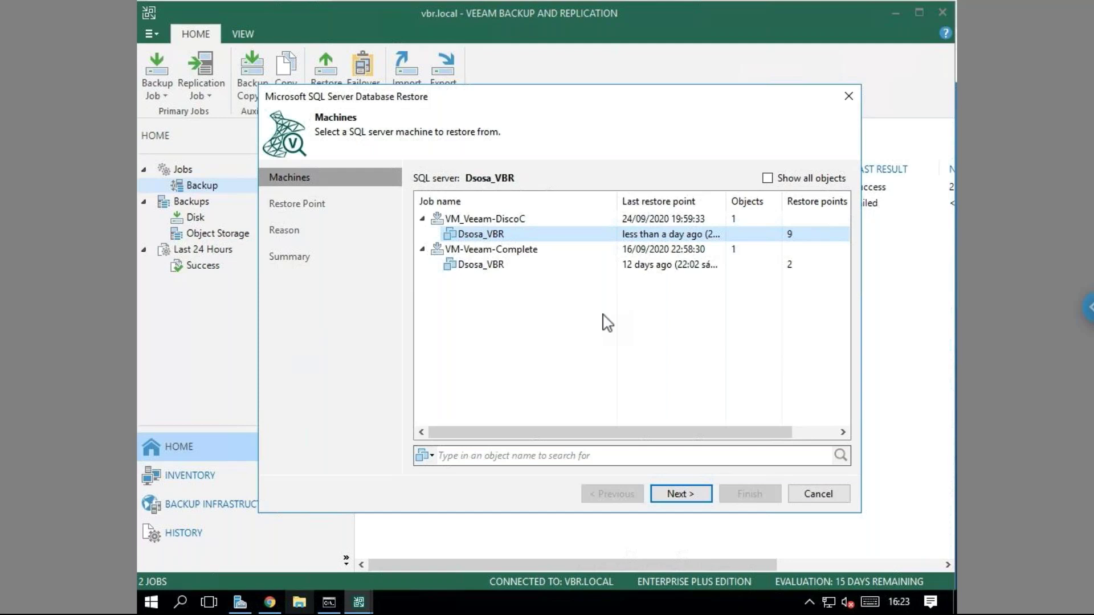
{"action": "left_click_drag", "start_coordinate": [709, 434], "coordinate": [726, 438]}
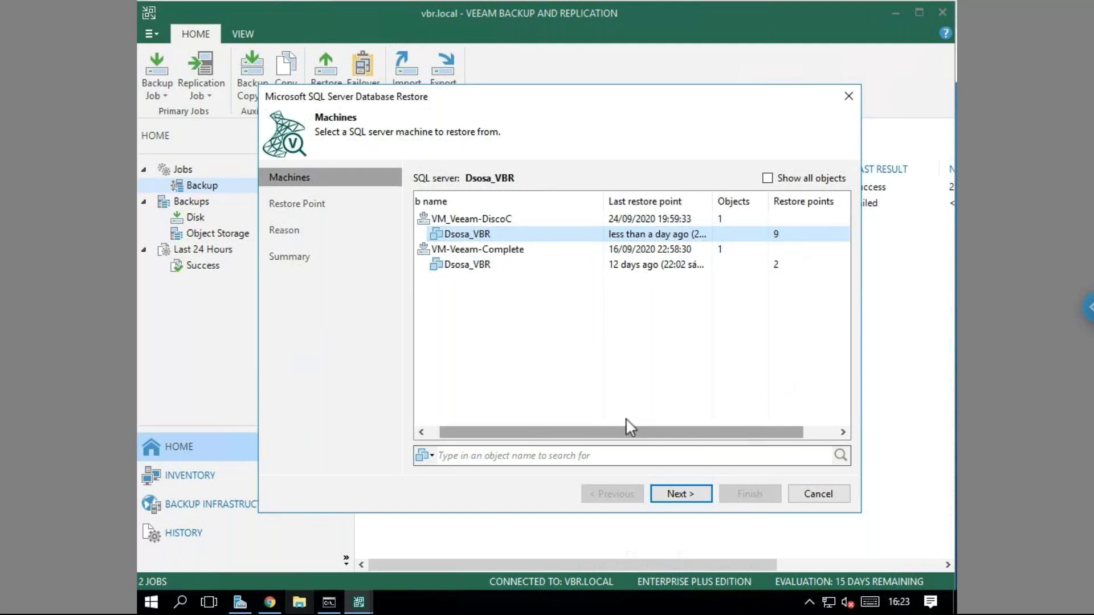
{"action": "left_click_drag", "start_coordinate": [631, 426], "coordinate": [625, 428]}
{"action": "left_click", "coordinate": [679, 496]}
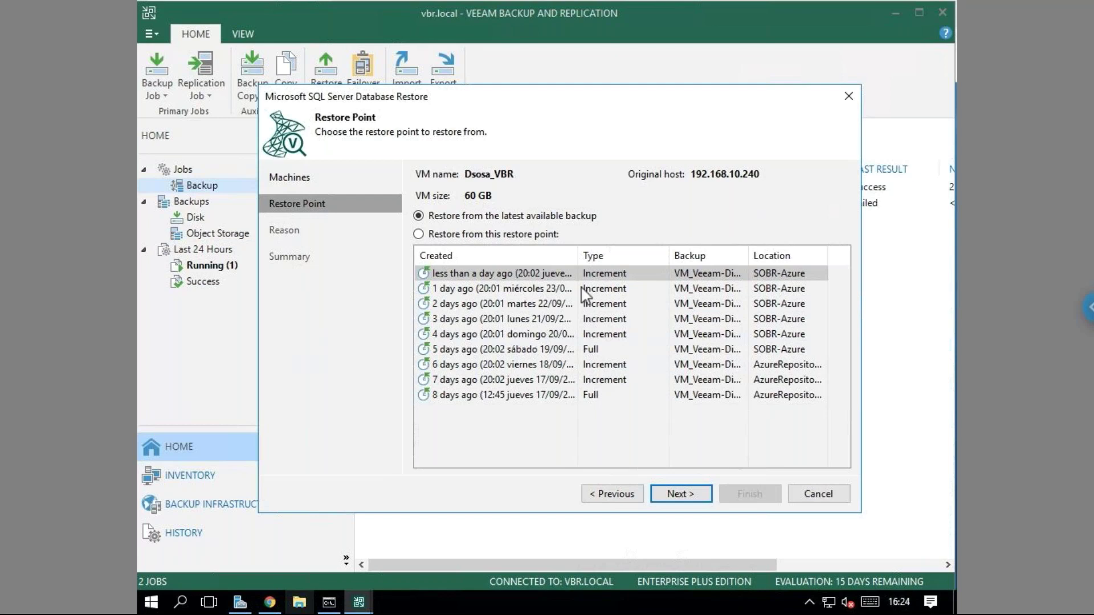
Browse the Dsosa_VBR restore points ranging from 1 to 8 days old.
{"action": "left_click", "coordinate": [473, 236]}
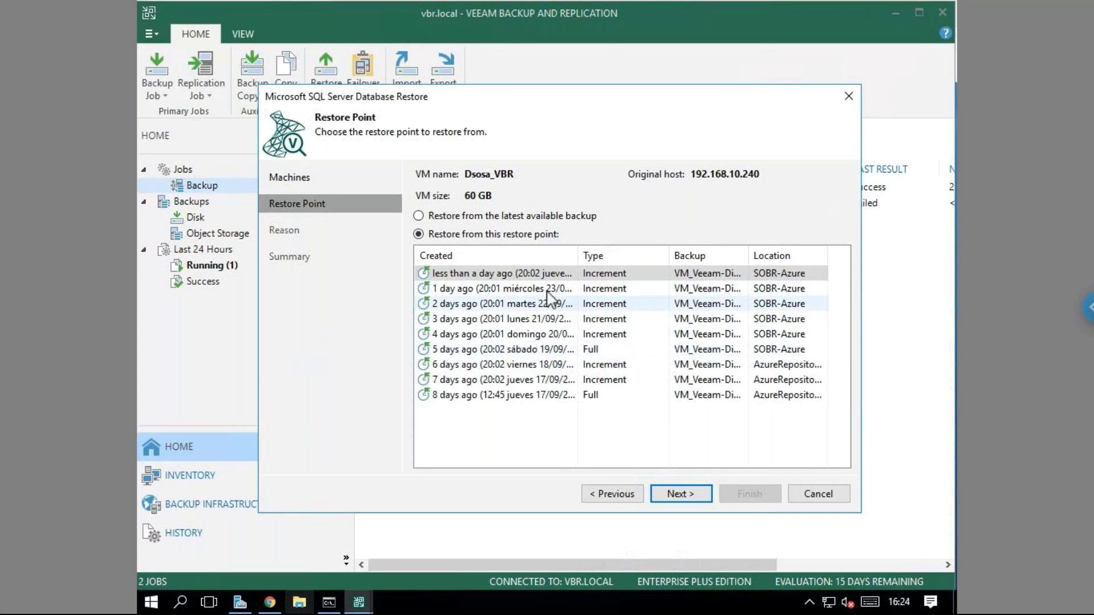
{"action": "left_click", "coordinate": [547, 290]}
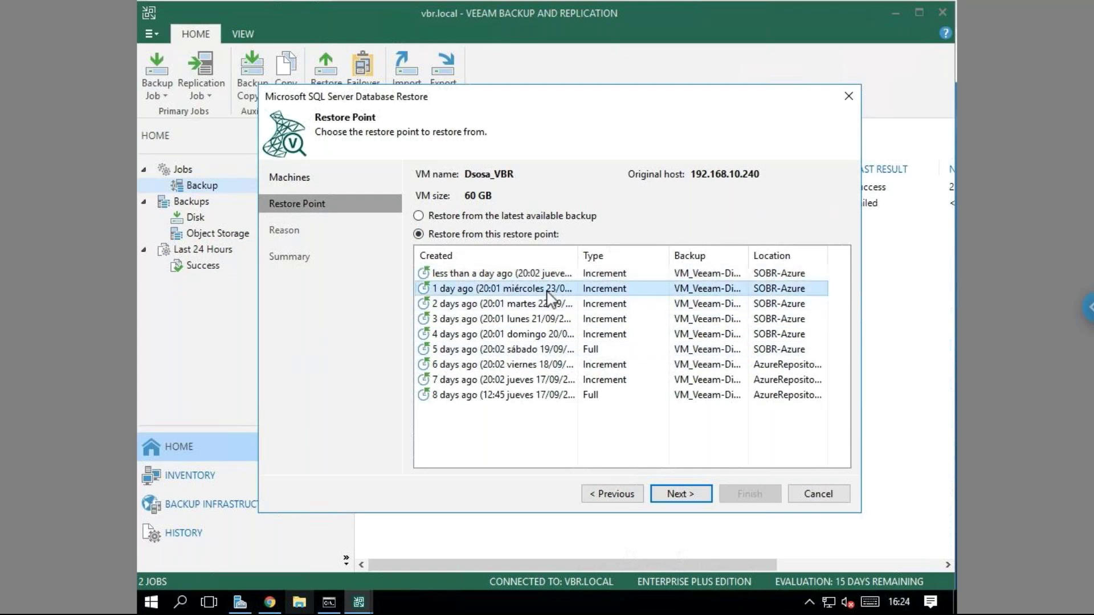
{"action": "left_click", "coordinate": [559, 320]}
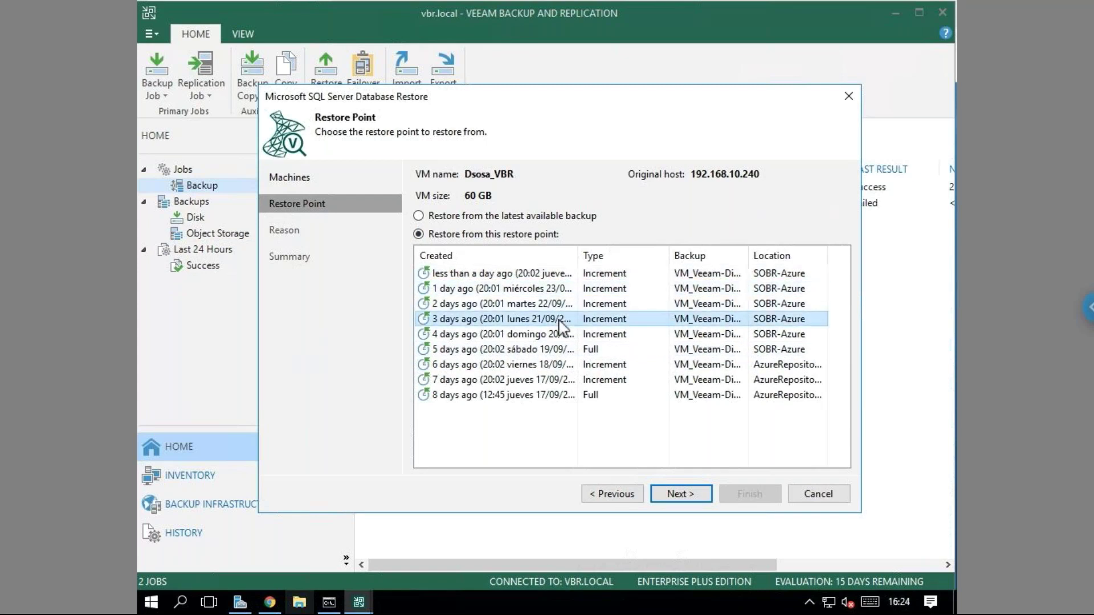
{"action": "left_click", "coordinate": [559, 354]}
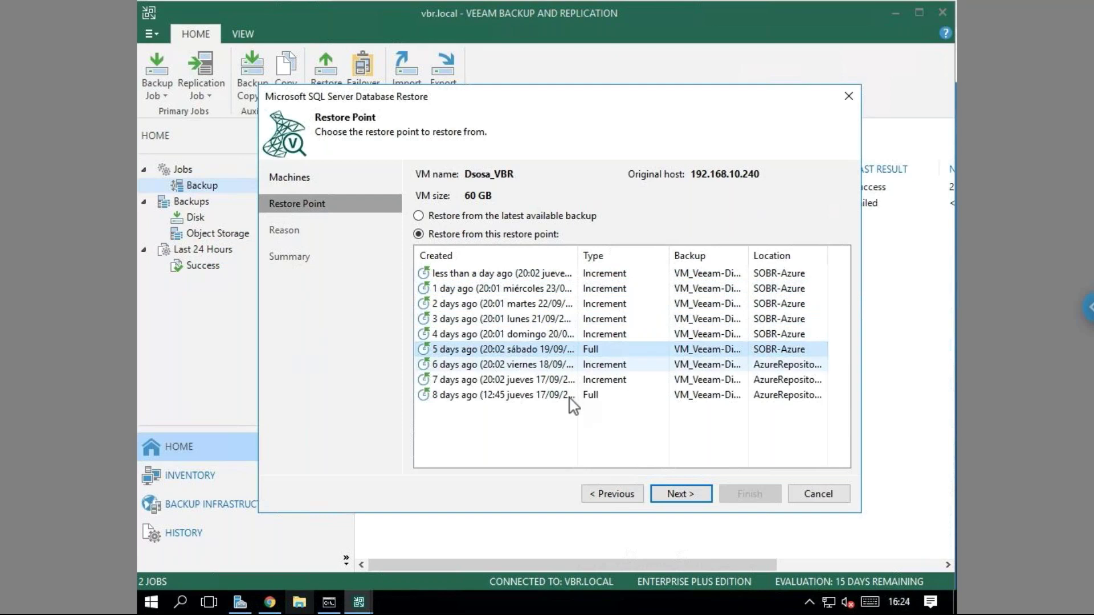
{"action": "left_click", "coordinate": [570, 319]}
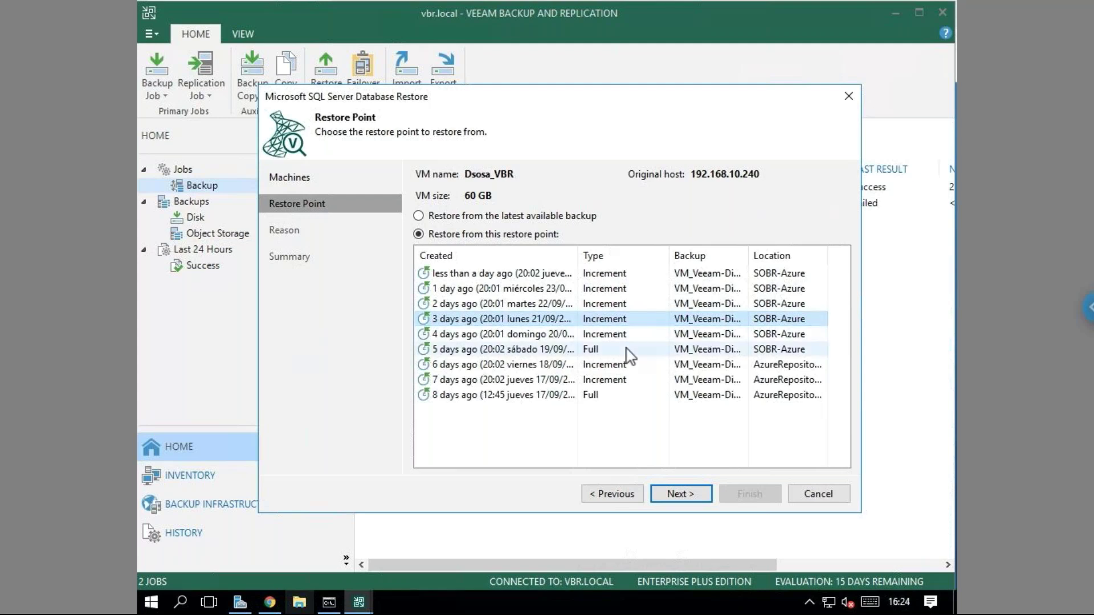
{"action": "left_click", "coordinate": [575, 394]}
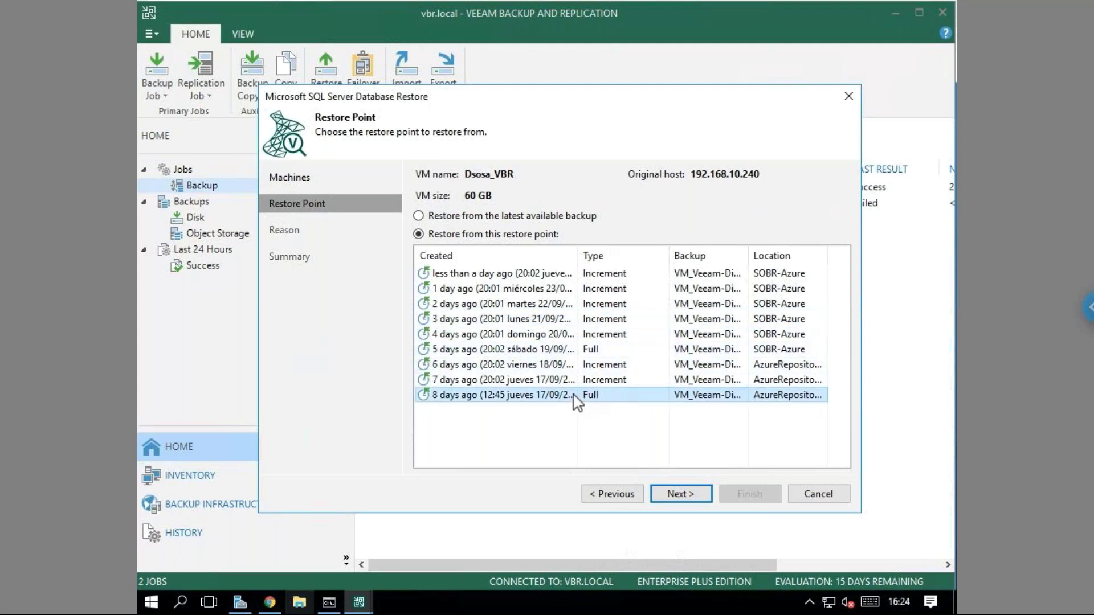
{"action": "left_click", "coordinate": [571, 349]}
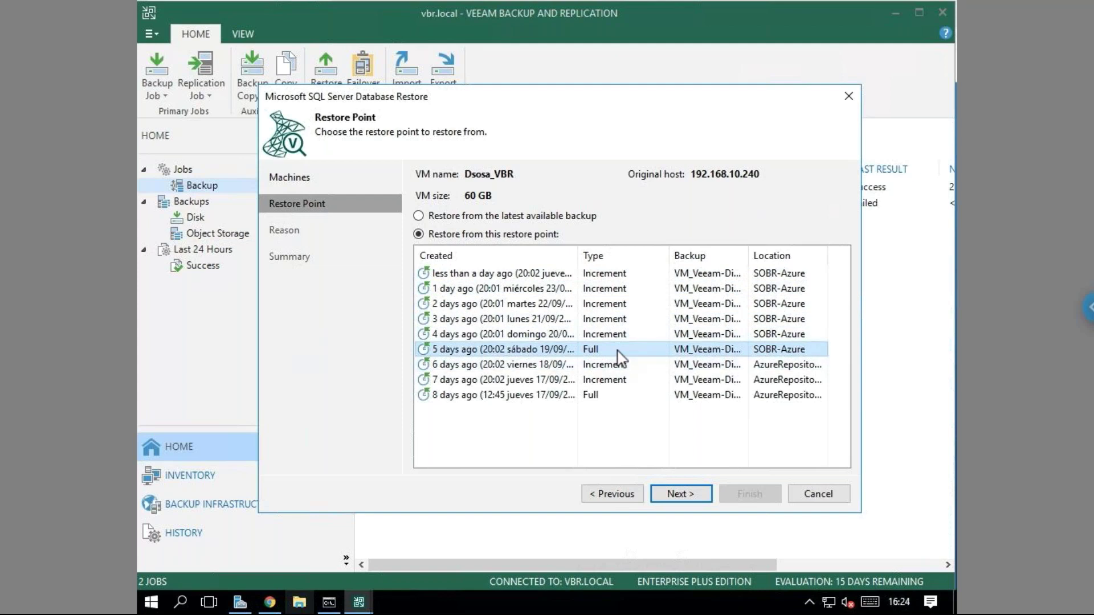
{"action": "left_click", "coordinate": [623, 307]}
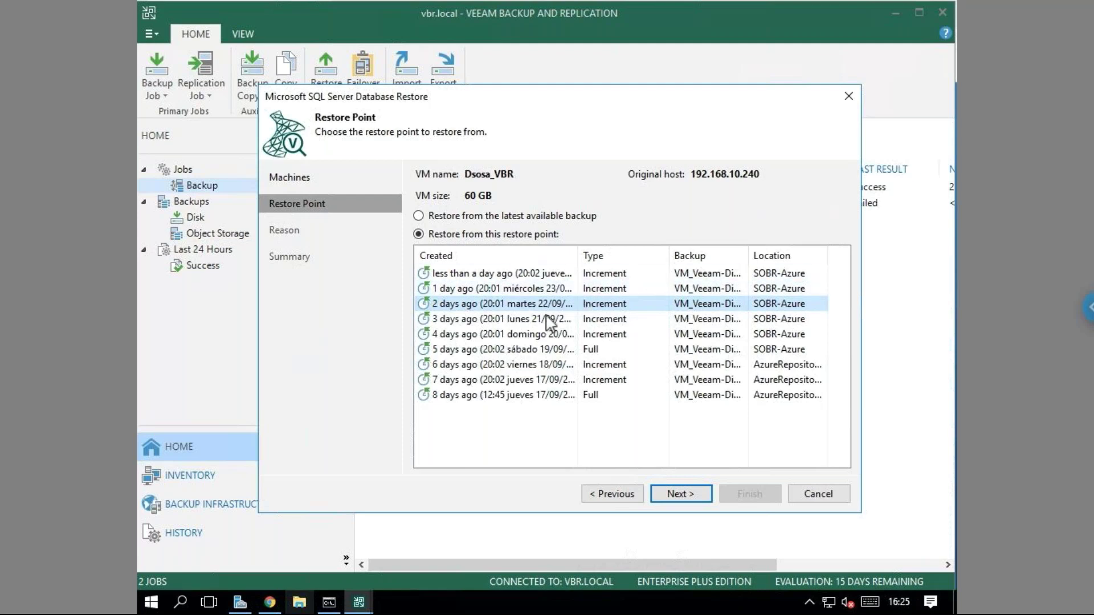
Choose 'Restore from the latest available backup' and continue to the Reason step.
{"action": "left_click", "coordinate": [538, 278]}
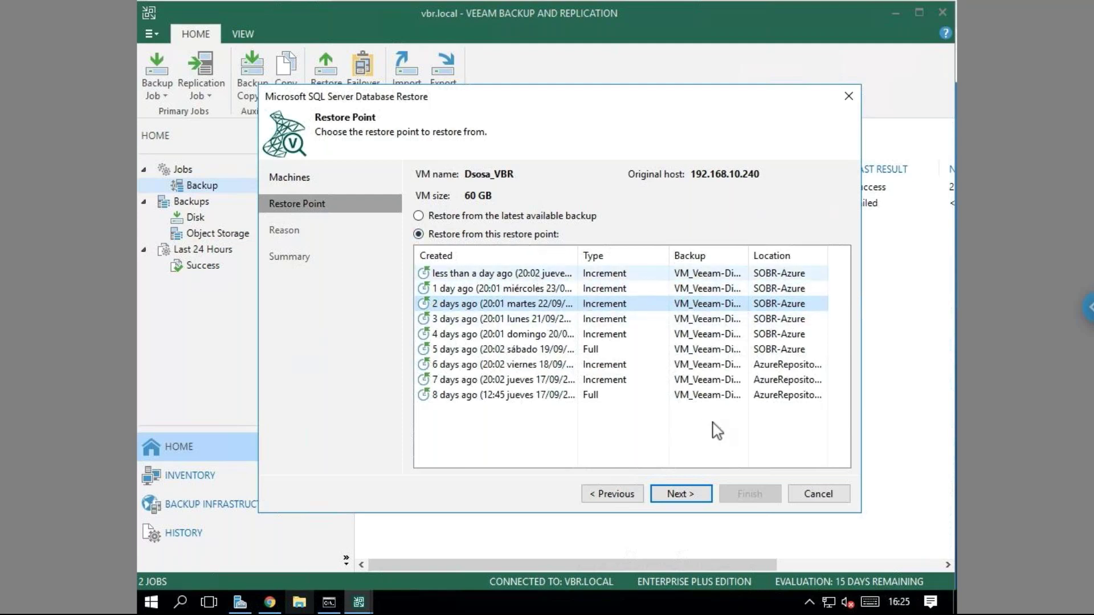
{"action": "left_click", "coordinate": [553, 309]}
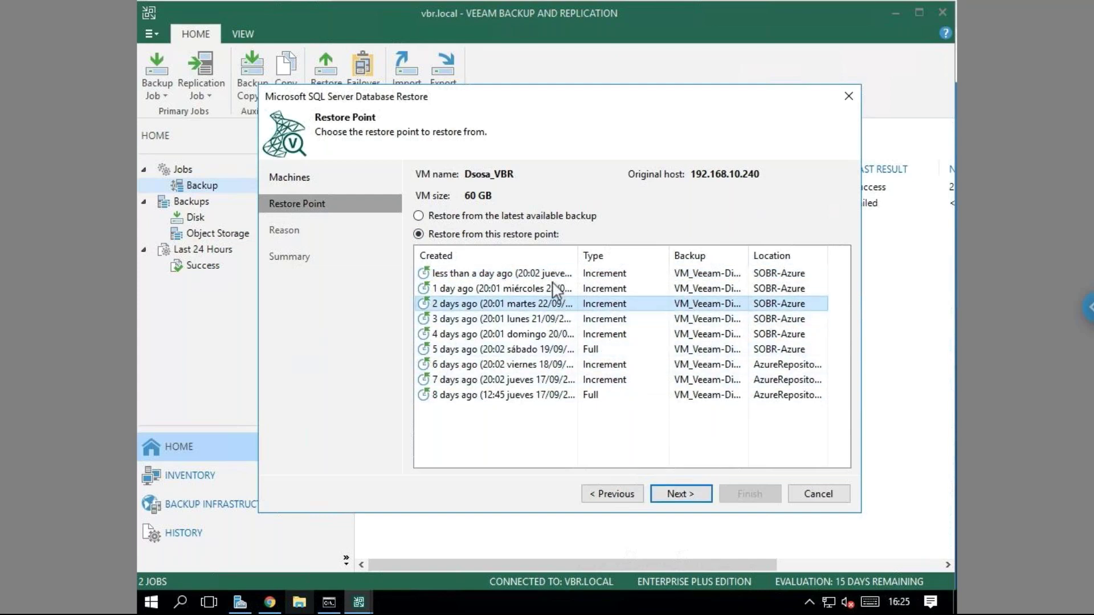
{"action": "left_click", "coordinate": [540, 271]}
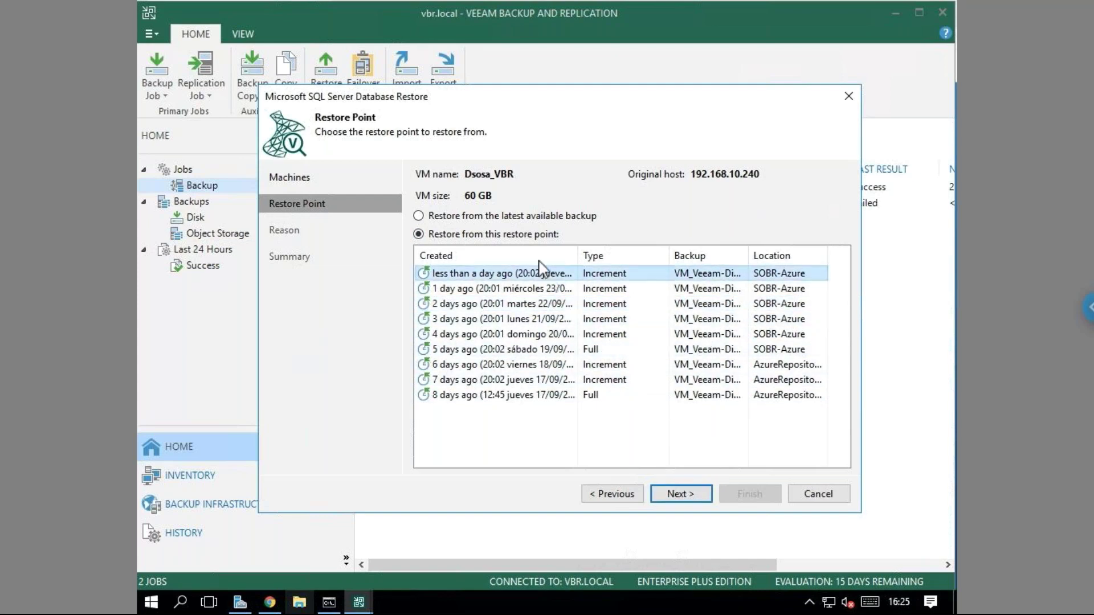
{"action": "left_click", "coordinate": [516, 217]}
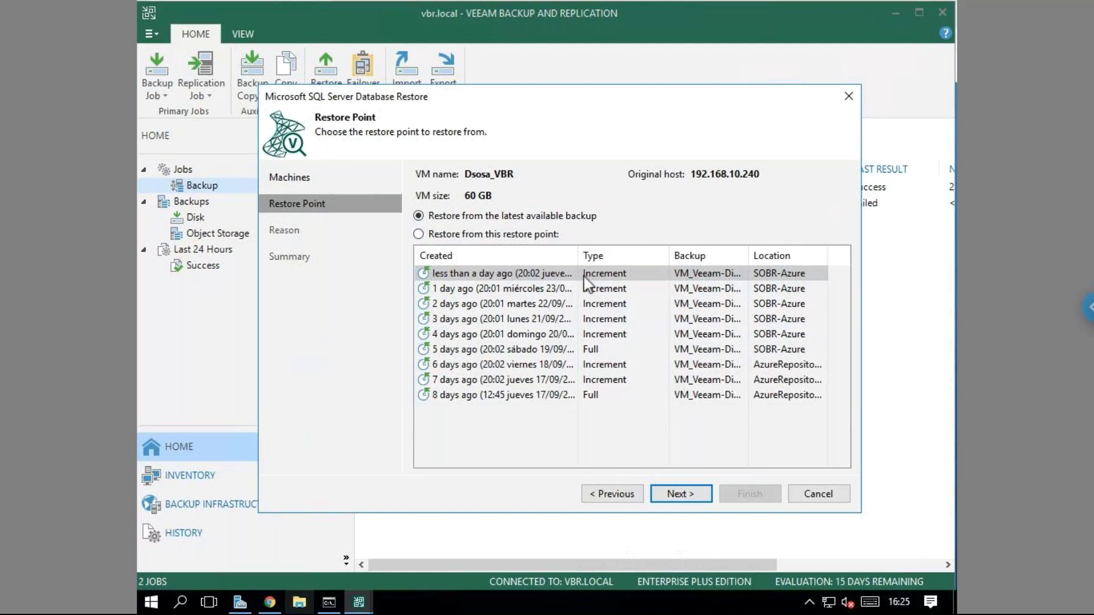
{"action": "left_click", "coordinate": [699, 494]}
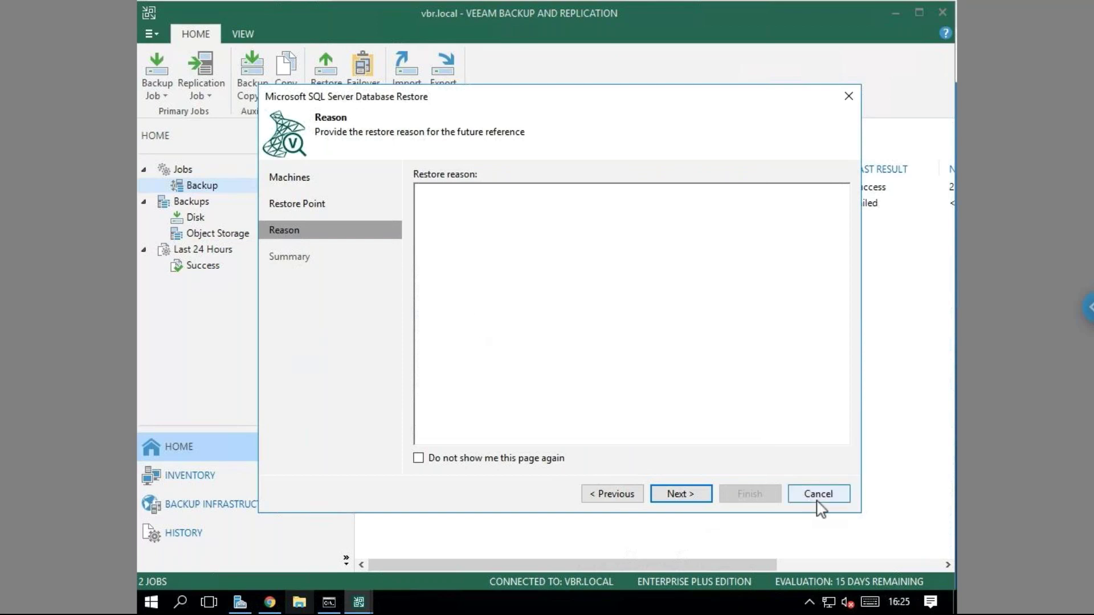
Skip the restore reason and finish the wizard to launch Veeam Explorer for SQL Server.
{"action": "left_click", "coordinate": [703, 494]}
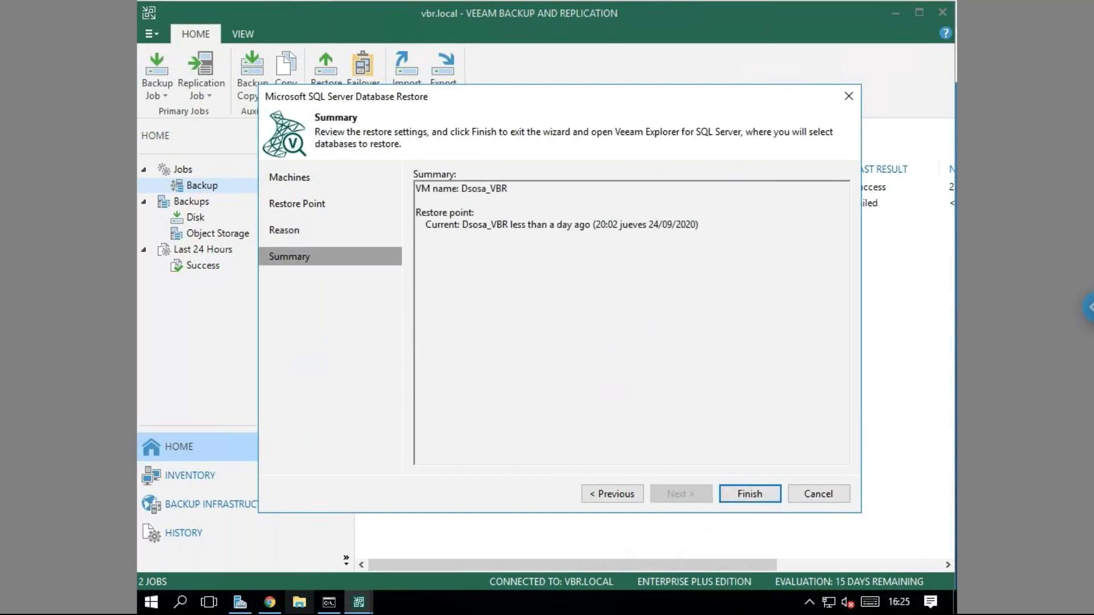
{"action": "left_click", "coordinate": [764, 500]}
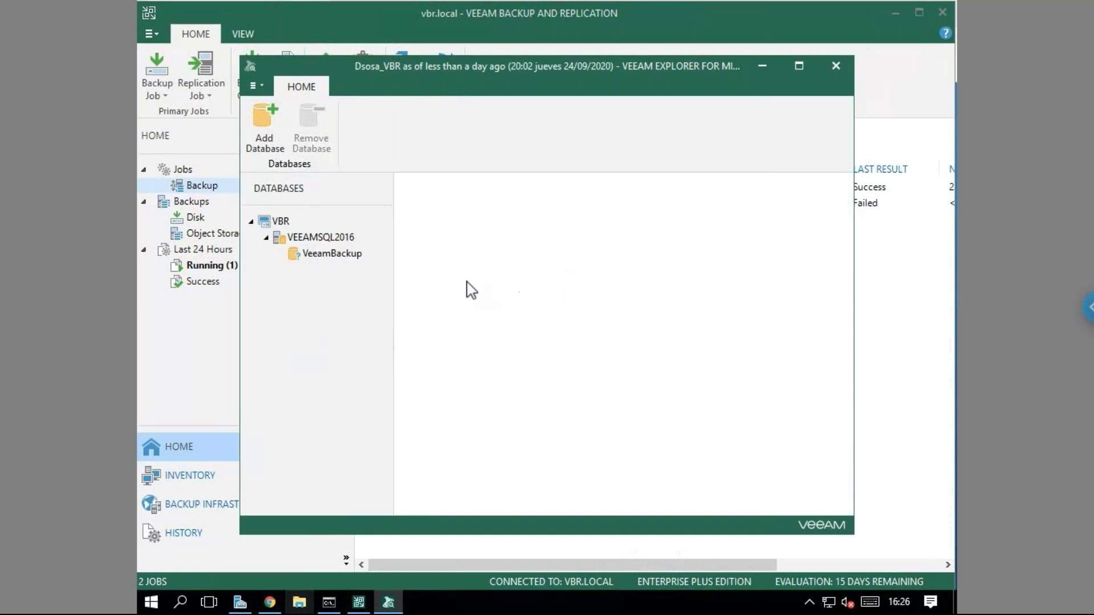
Select the VeeamBackup database and choose 'Restore database schema and data...'.
{"action": "left_click", "coordinate": [334, 256]}
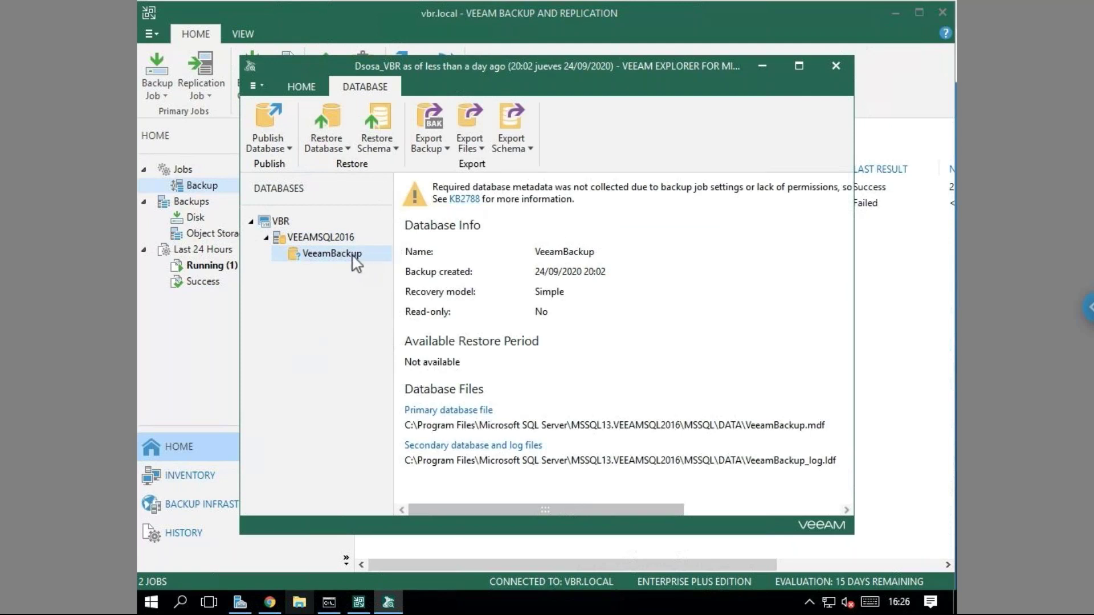
{"action": "left_click", "coordinate": [348, 151]}
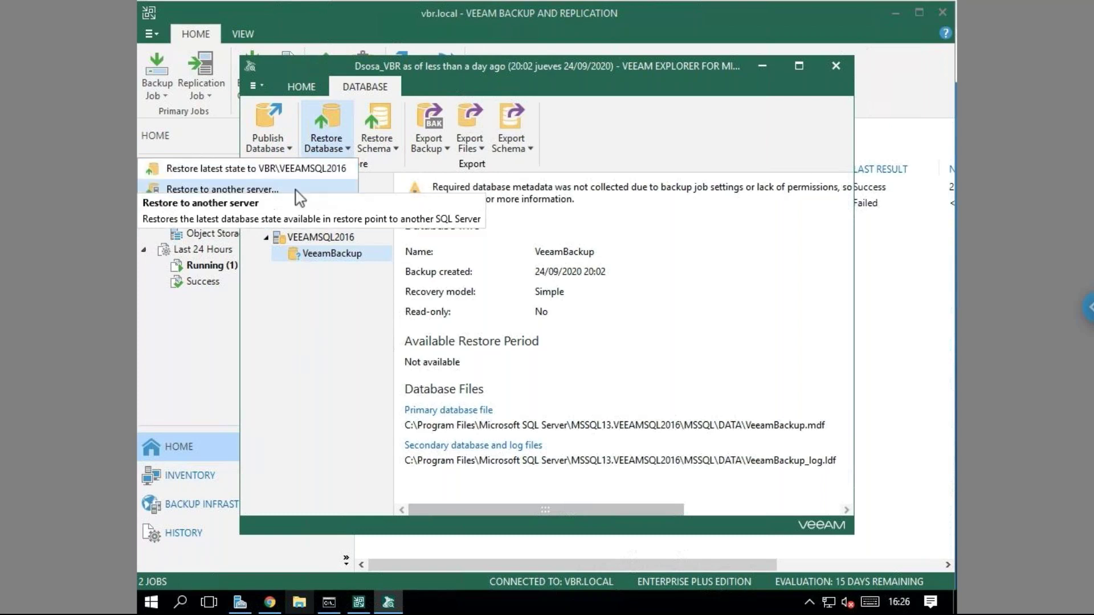
{"action": "left_click", "coordinate": [396, 151]}
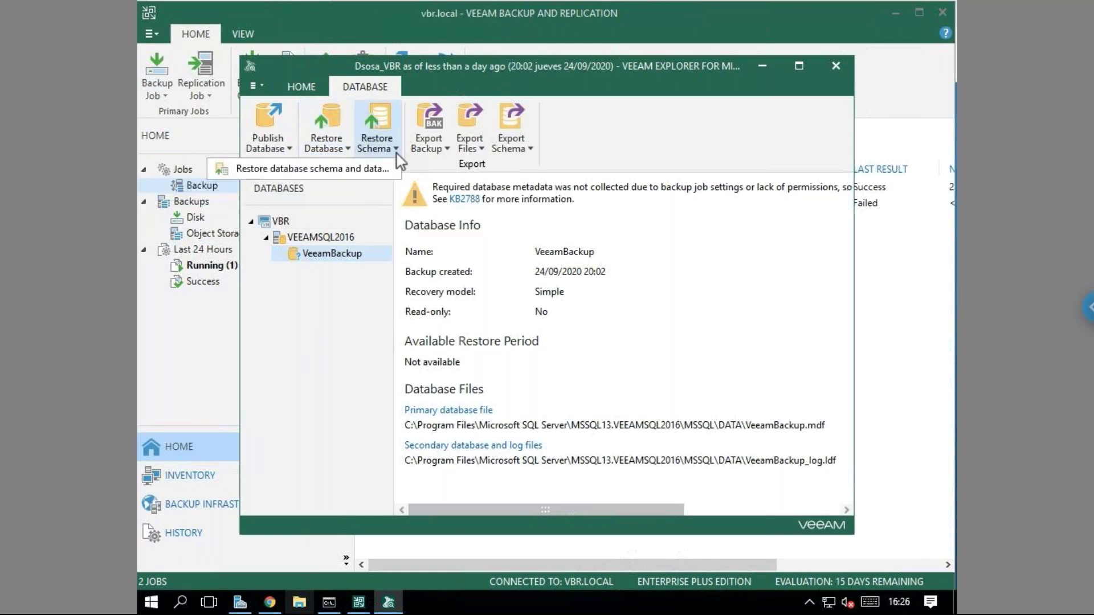
{"action": "left_click", "coordinate": [377, 170]}
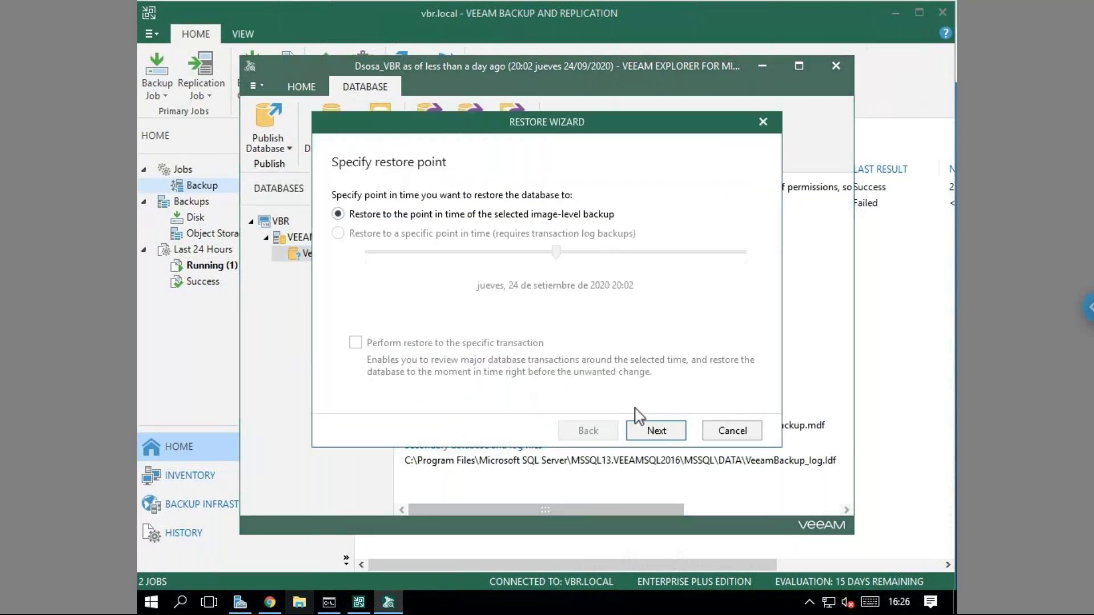
Accept the image-level restore point and the VBR\VEEAMSQL2016 VeeamBackup target to load the database objects.
{"action": "left_click", "coordinate": [656, 431]}
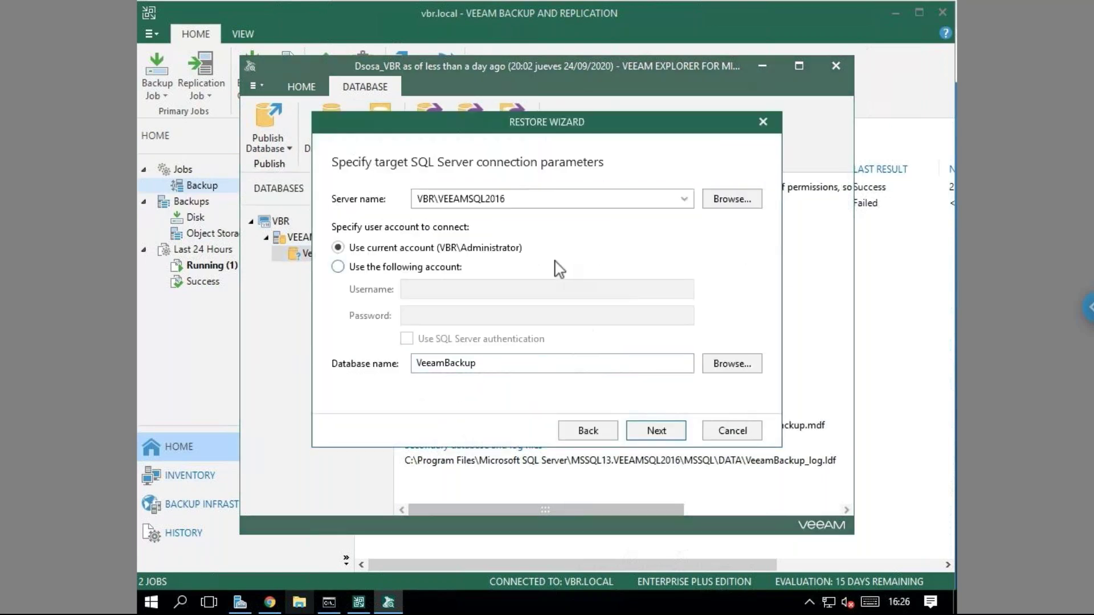
{"action": "left_click", "coordinate": [658, 430]}
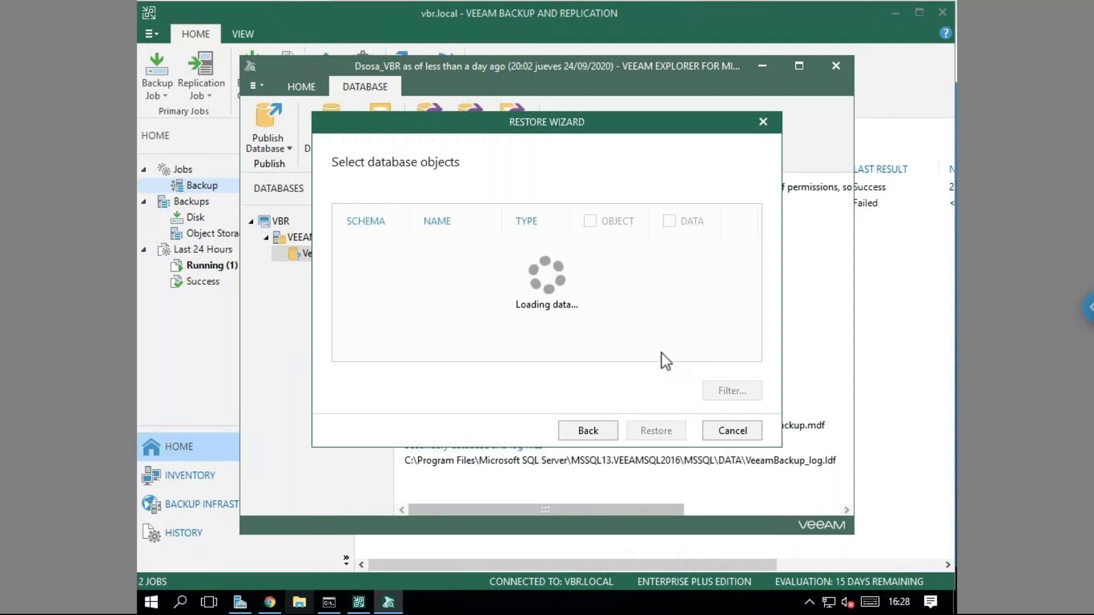
{"action": "right_click", "coordinate": [739, 609]}
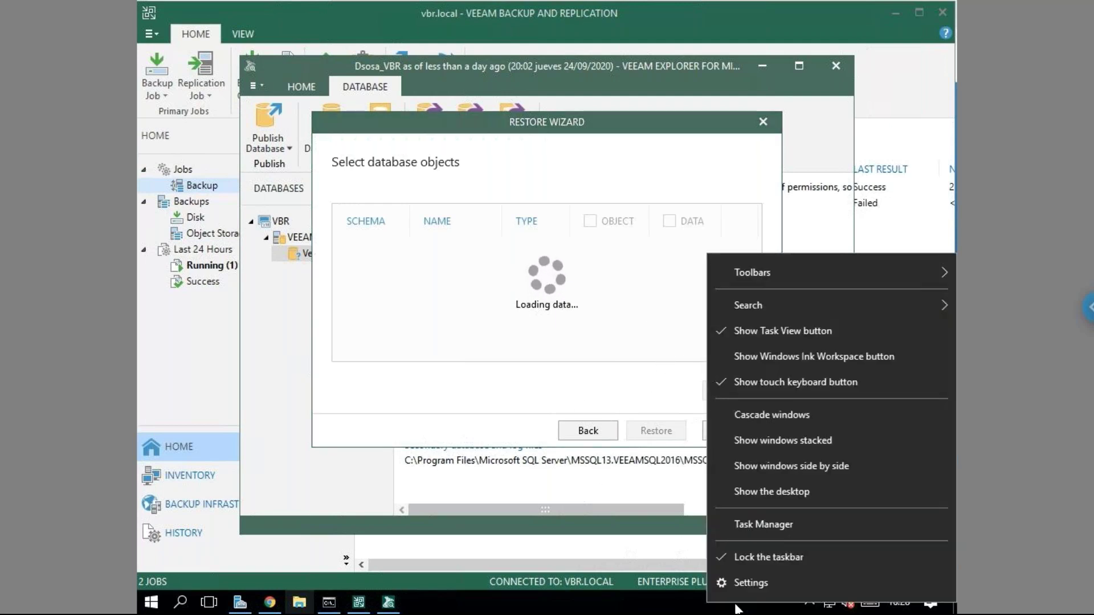
Check process usage in Task Manager (CPU 40%, memory 70%), then close it.
{"action": "left_click", "coordinate": [768, 520]}
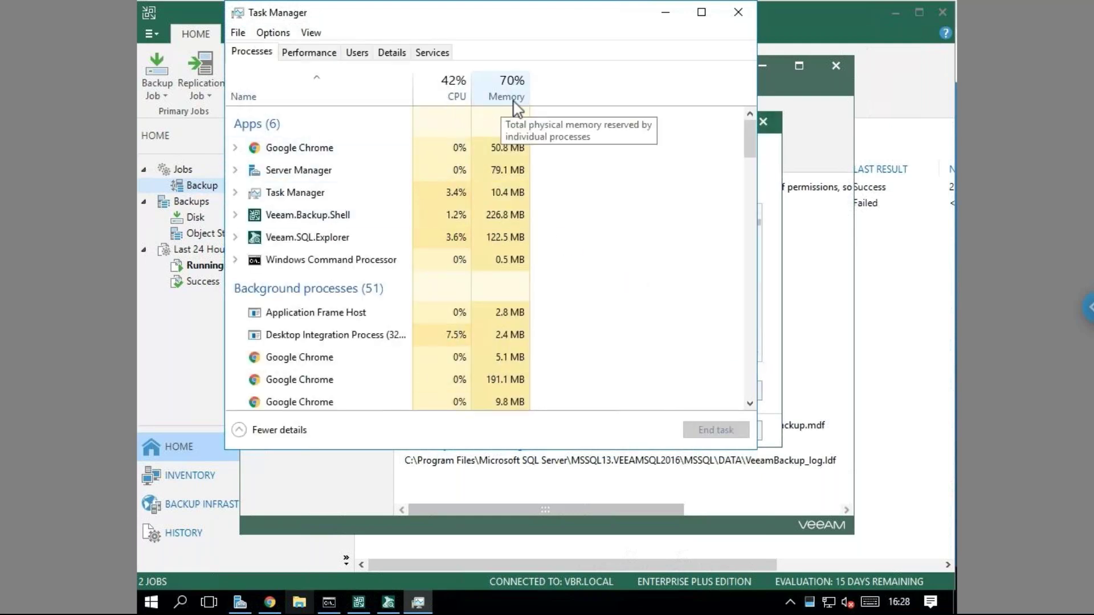
{"action": "left_click", "coordinate": [738, 12]}
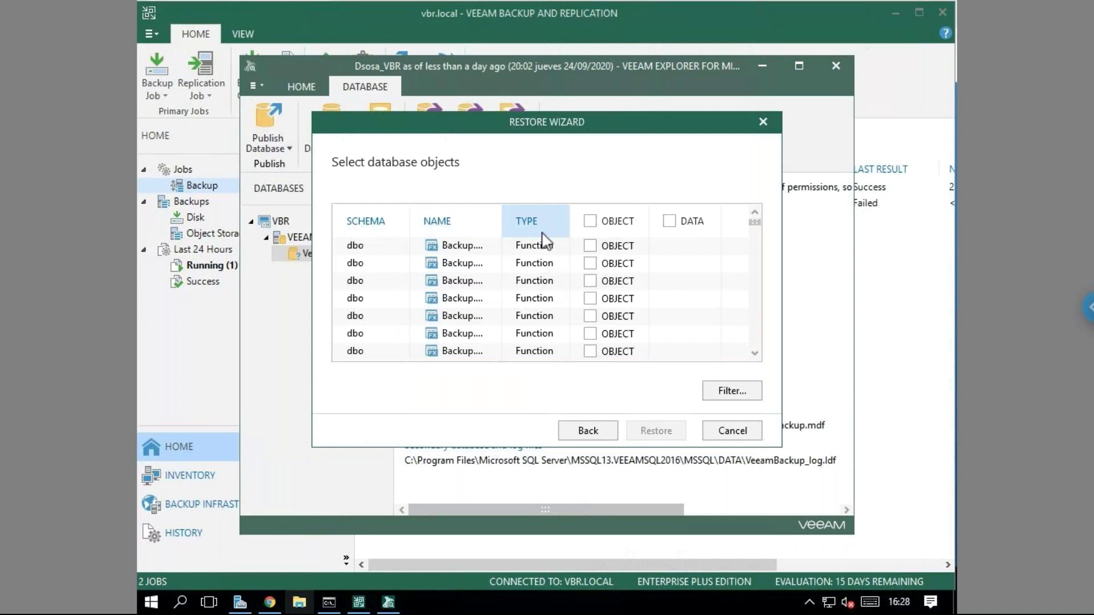
Auto-fit the NAME column to show full function names and bring up the object-type filter choices.
{"action": "double_click", "coordinate": [503, 222]}
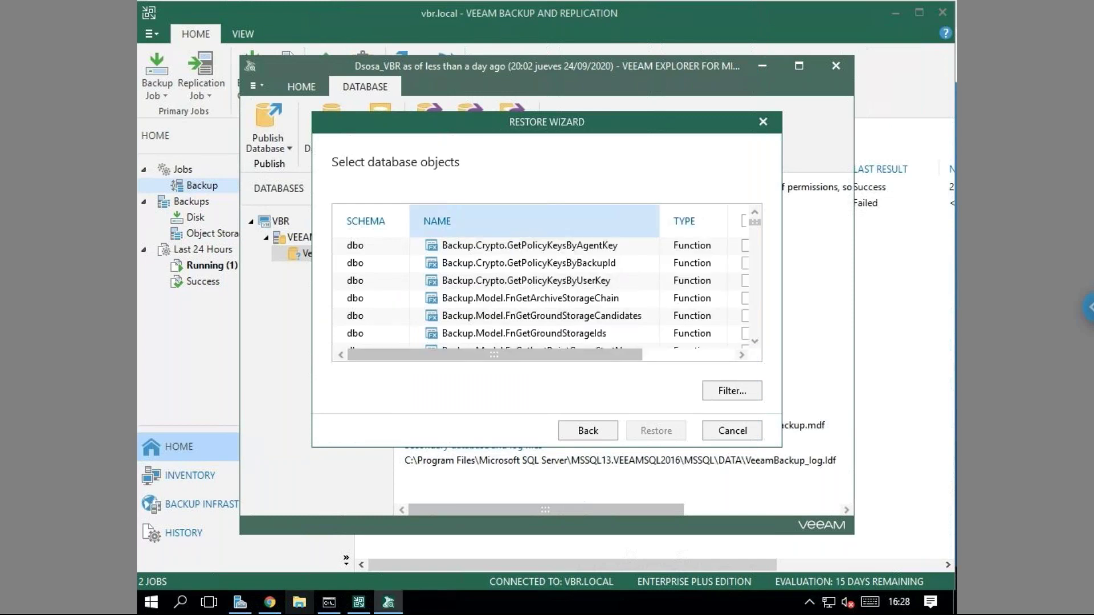
{"action": "scroll", "coordinate": [623, 360], "scroll_direction": "right", "scroll_amount": 3}
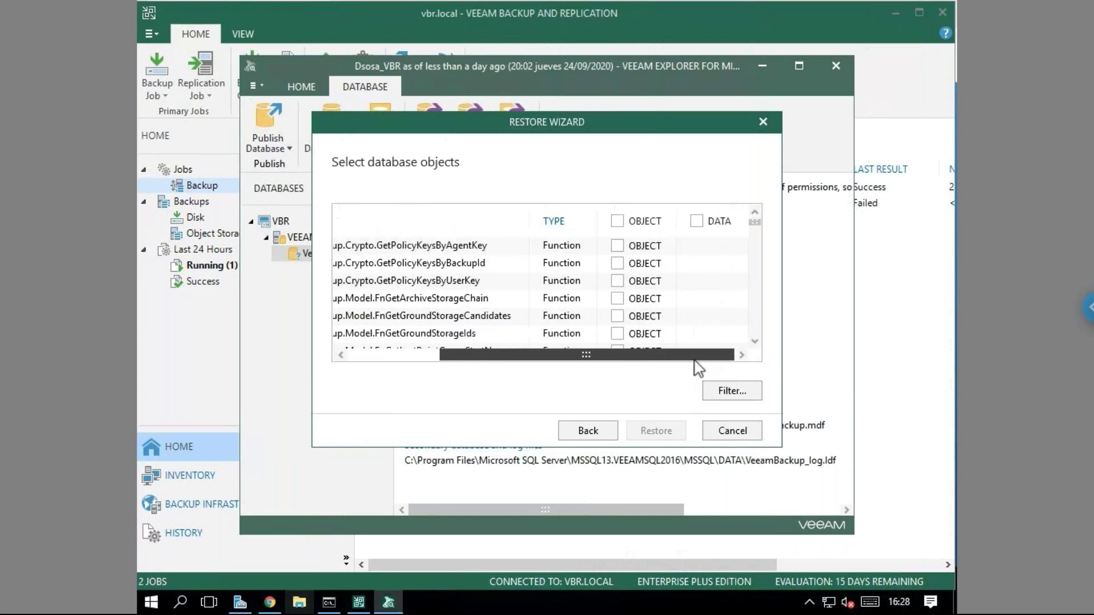
{"action": "left_click_drag", "start_coordinate": [599, 221], "coordinate": [597, 222]}
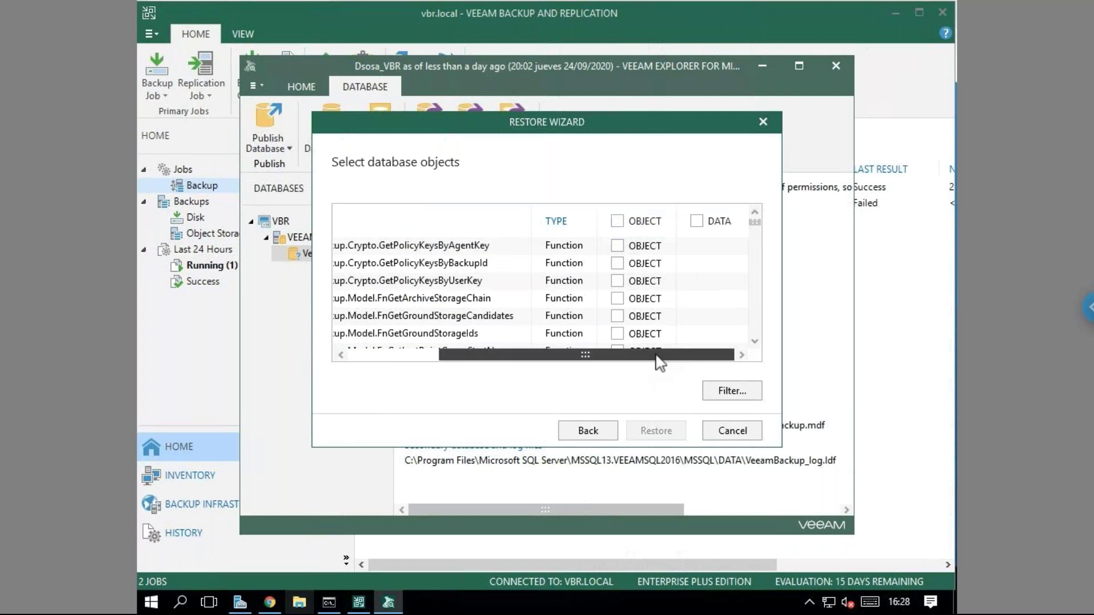
{"action": "left_click", "coordinate": [732, 392]}
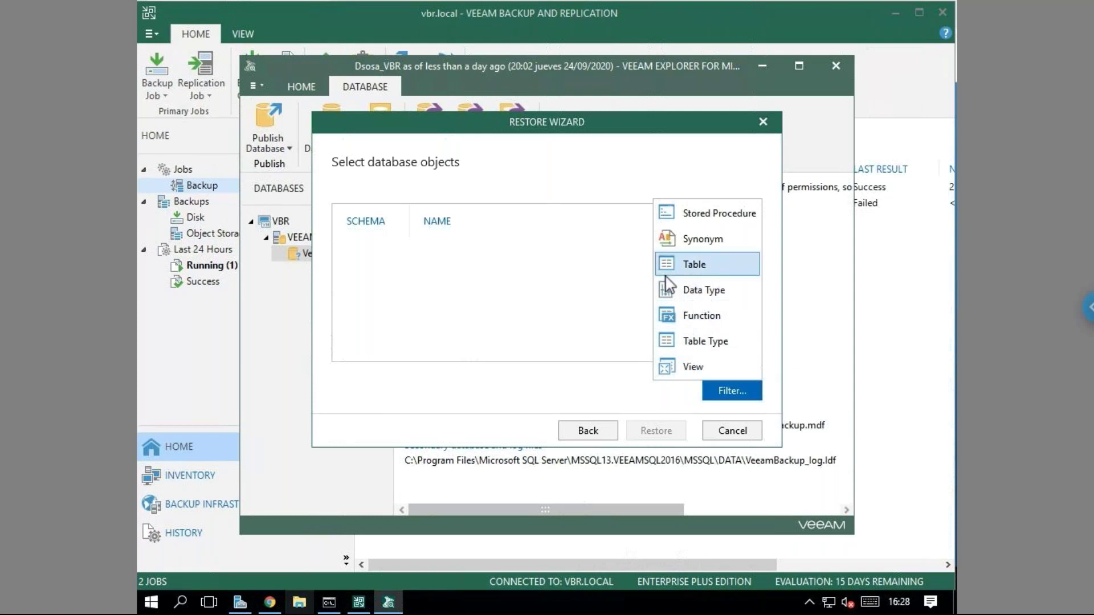
Filter the database object list to show only Table objects.
{"action": "left_click", "coordinate": [728, 392]}
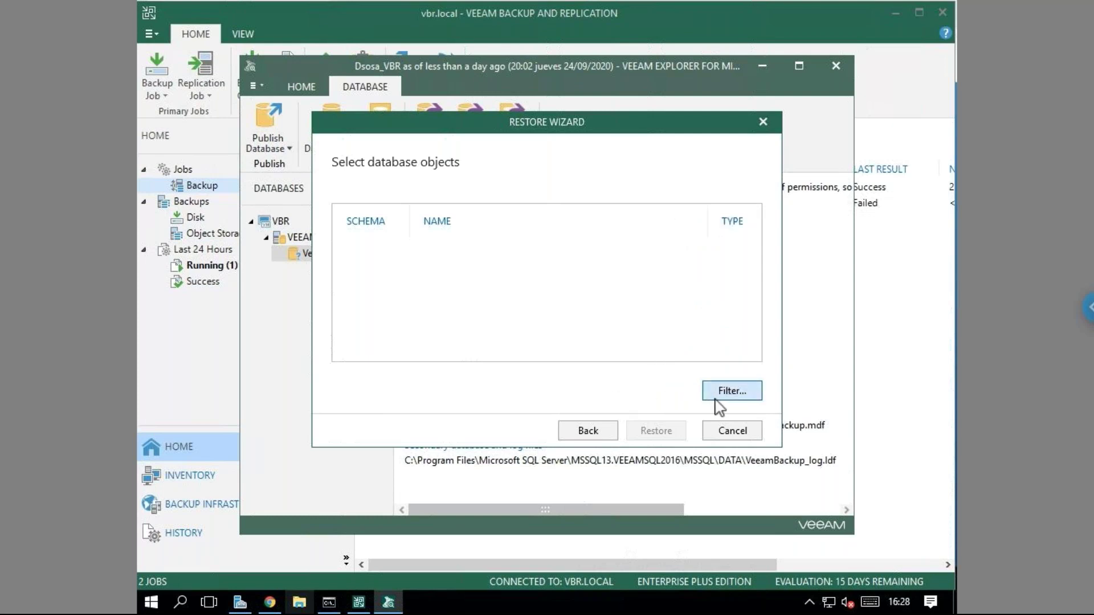
{"action": "left_click", "coordinate": [721, 394]}
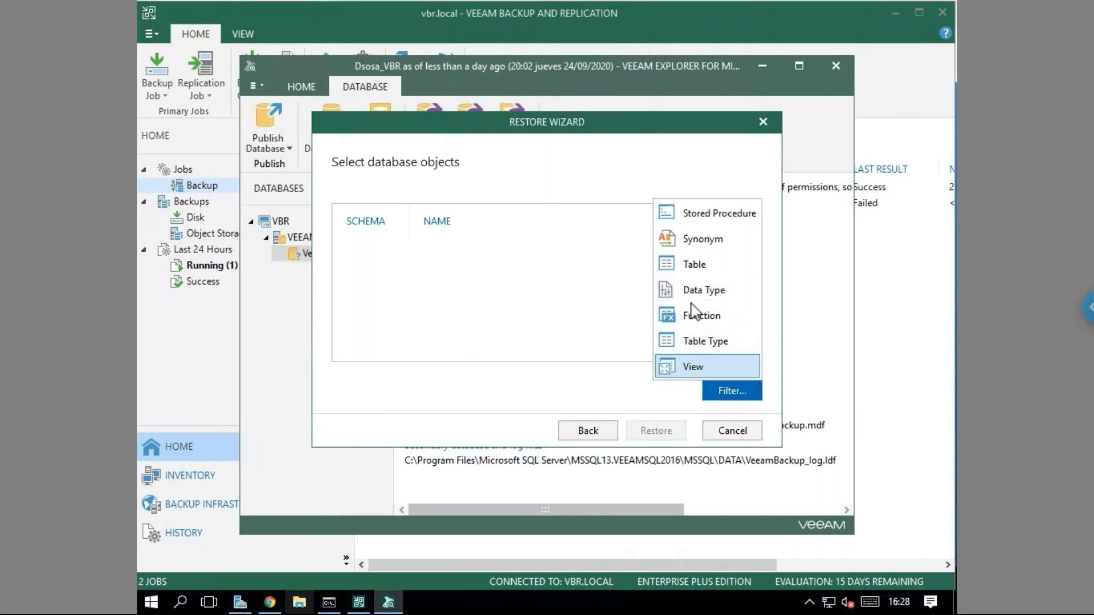
{"action": "left_click", "coordinate": [683, 263]}
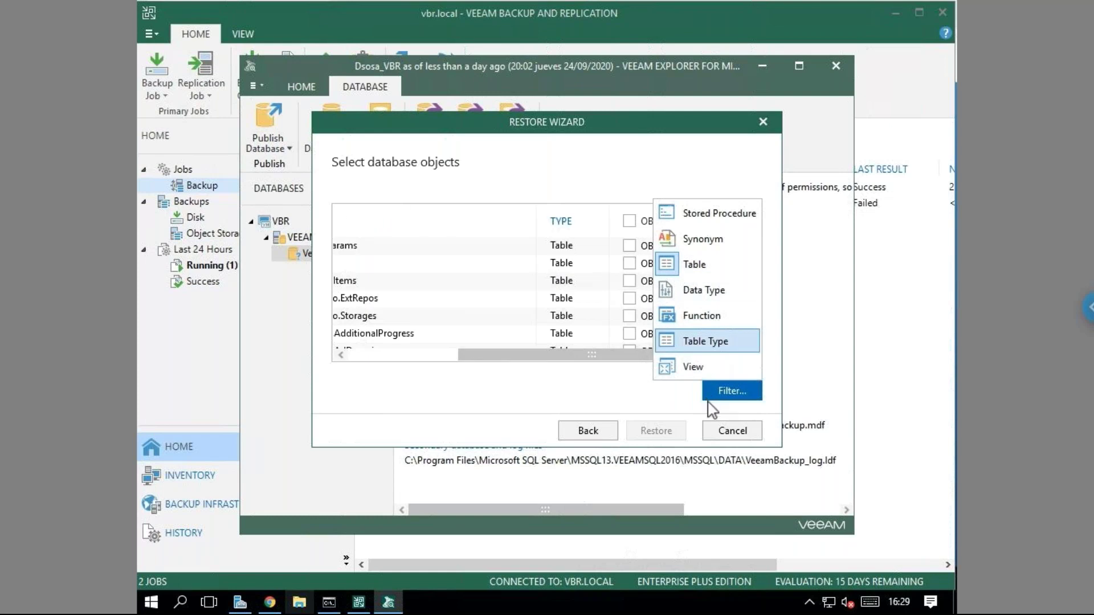
{"action": "left_click", "coordinate": [626, 392]}
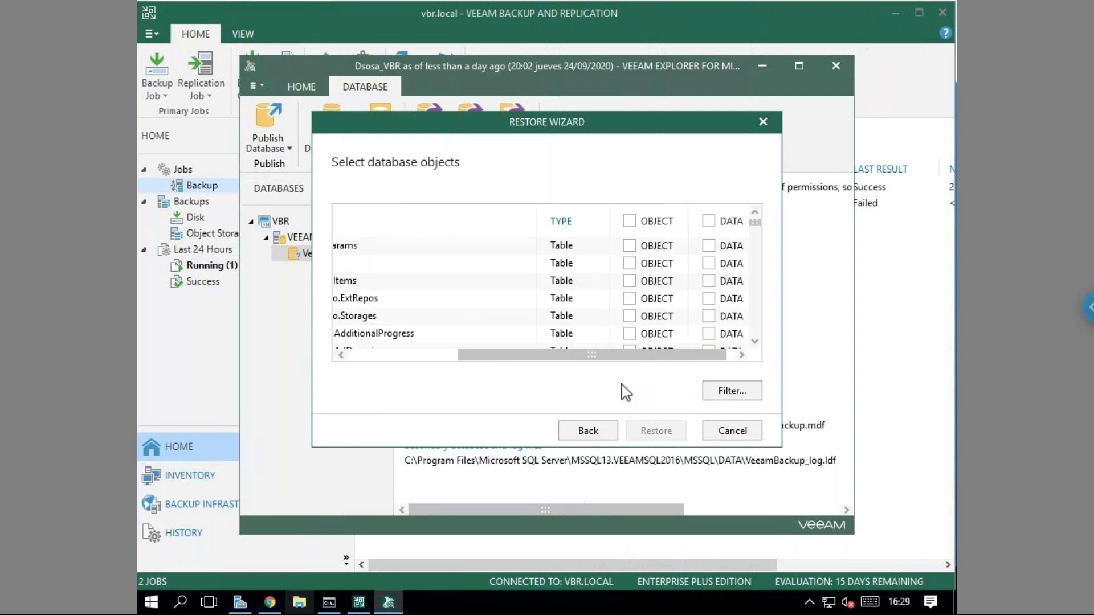
{"action": "left_click_drag", "start_coordinate": [581, 359], "coordinate": [519, 362]}
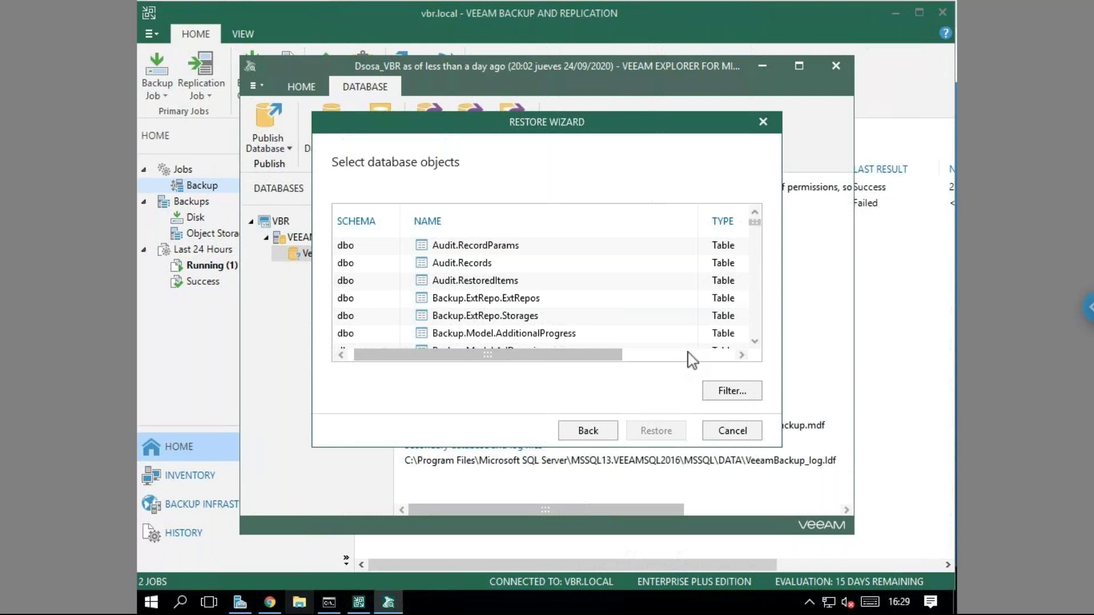
Scroll through the dbo tables, passing Backup.Model.JobSessions along the way.
{"action": "left_click", "coordinate": [755, 342]}
{"action": "scroll", "coordinate": [756, 342], "scroll_direction": "down", "scroll_amount": 4}
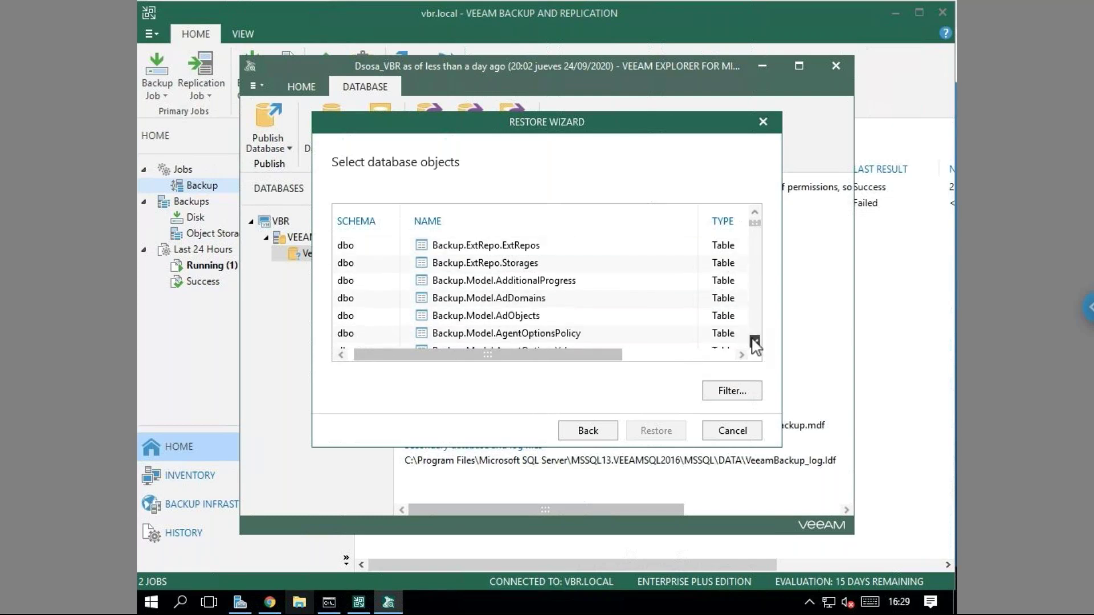
{"action": "scroll", "coordinate": [755, 342], "scroll_direction": "down", "scroll_amount": 4}
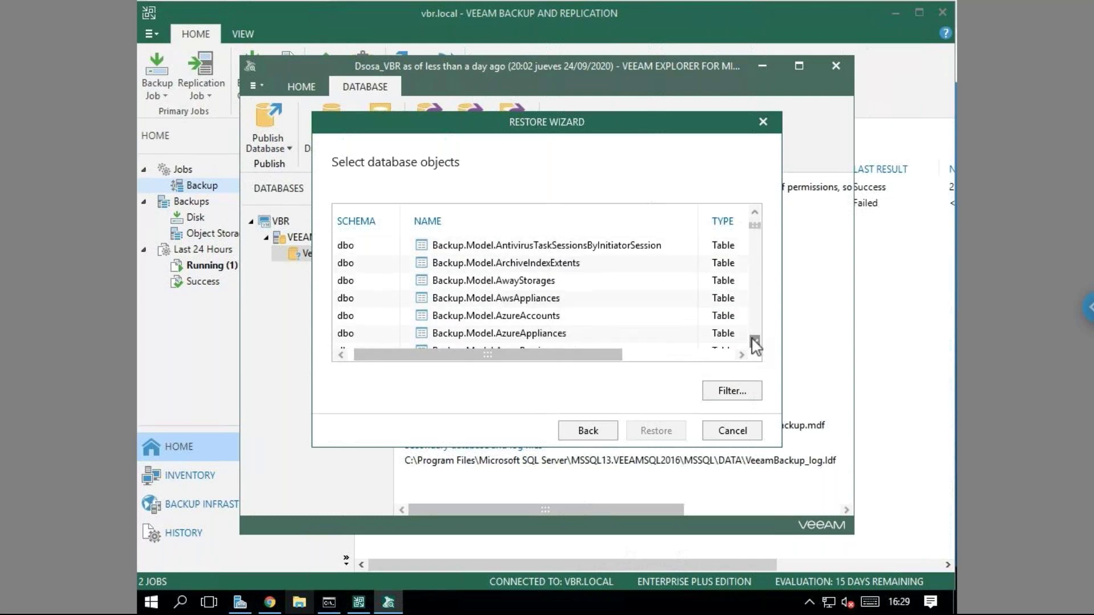
{"action": "scroll", "coordinate": [755, 343], "scroll_direction": "down", "scroll_amount": 5}
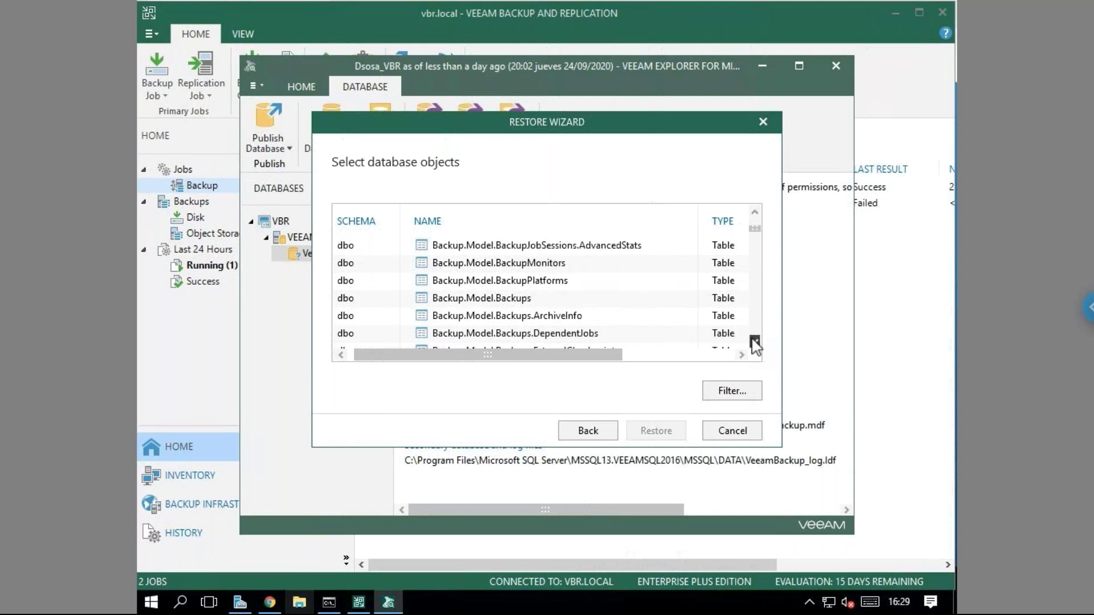
{"action": "scroll", "coordinate": [755, 344], "scroll_direction": "down", "scroll_amount": 5}
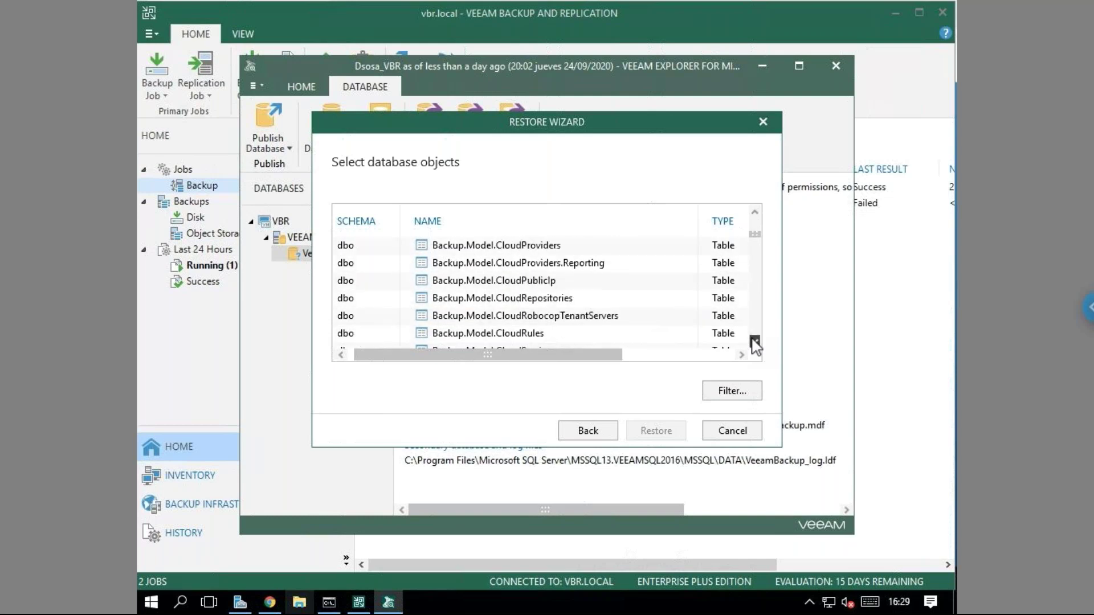
{"action": "scroll", "coordinate": [755, 344], "scroll_direction": "down", "scroll_amount": 5}
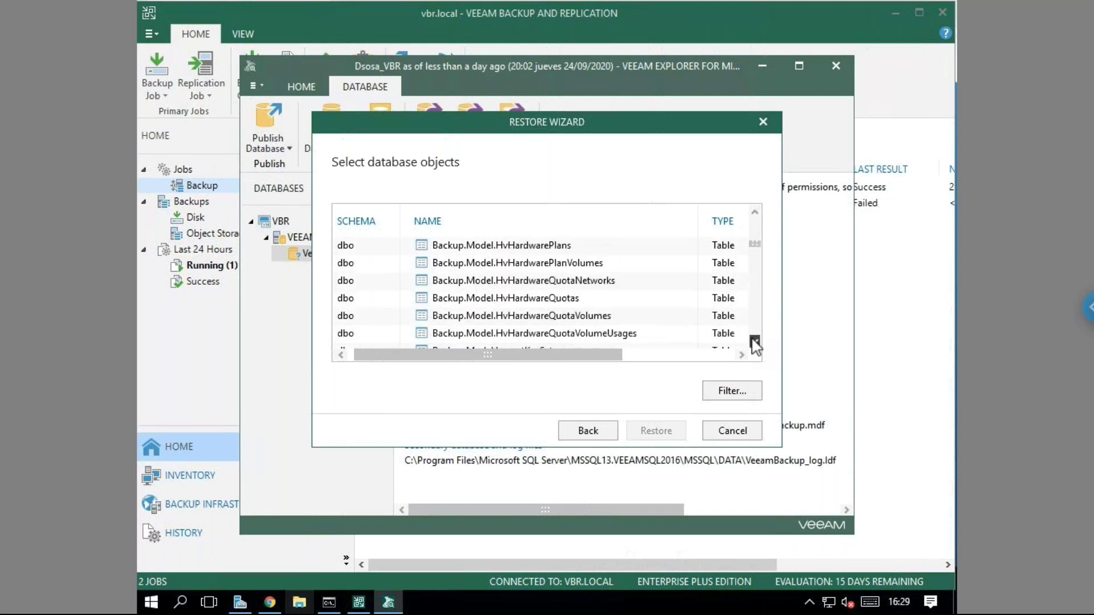
{"action": "left_click", "coordinate": [479, 300]}
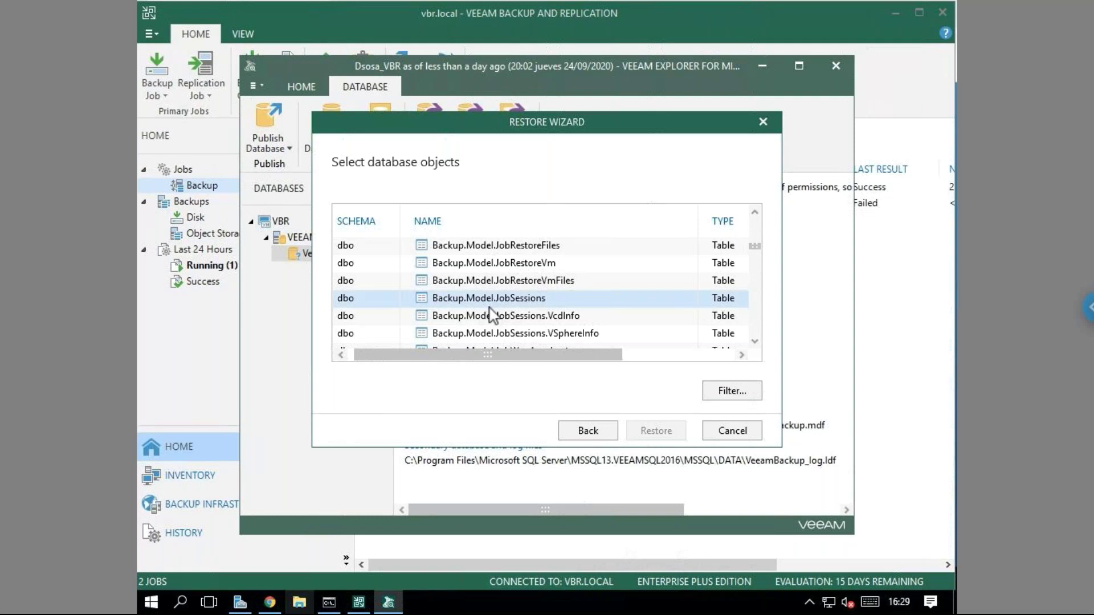
{"action": "scroll", "coordinate": [756, 343], "scroll_direction": "down", "scroll_amount": 5}
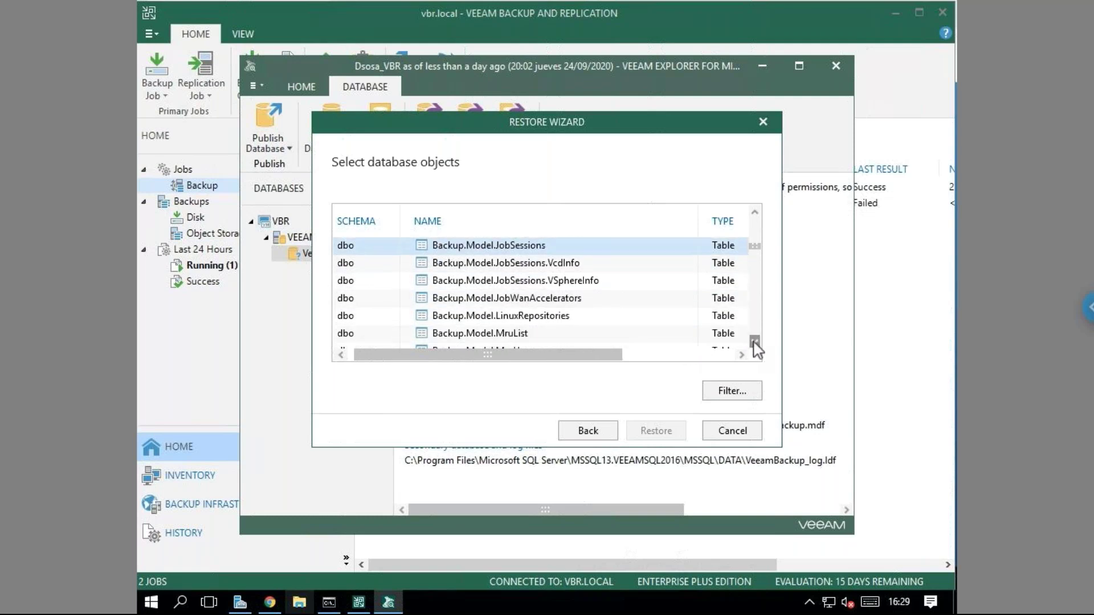
{"action": "scroll", "coordinate": [755, 343], "scroll_direction": "down", "scroll_amount": 5}
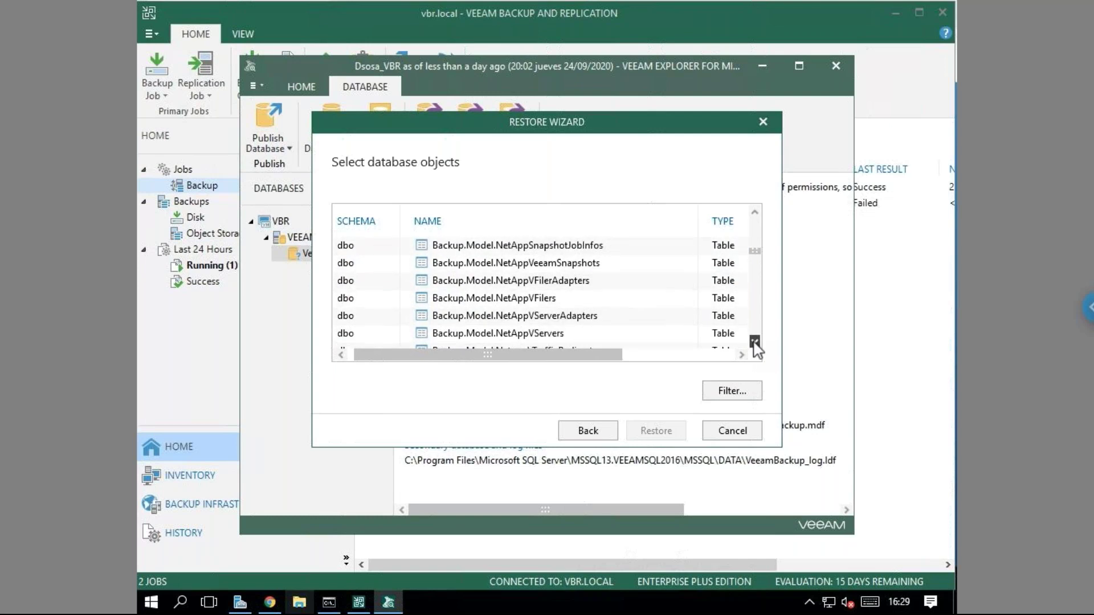
{"action": "scroll", "coordinate": [755, 344], "scroll_direction": "down", "scroll_amount": 5}
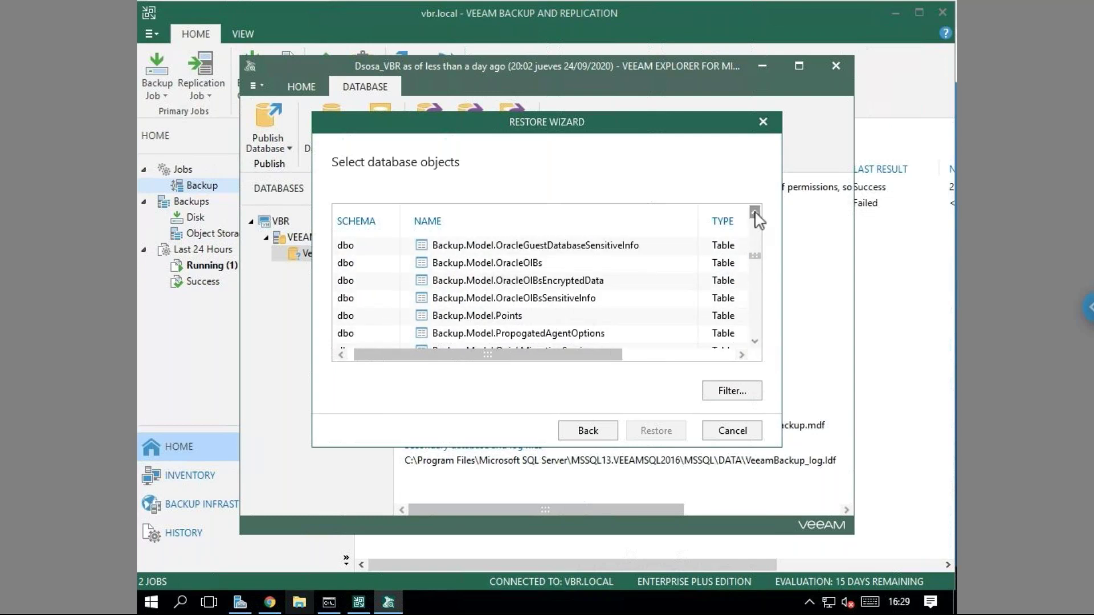
{"action": "left_click", "coordinate": [755, 342]}
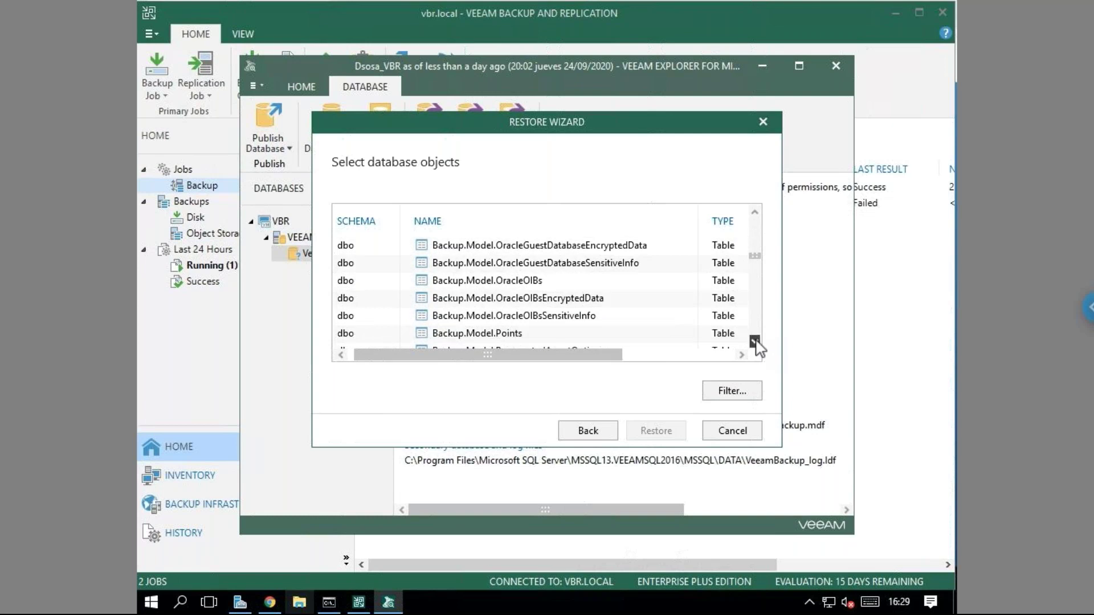
{"action": "left_click_drag", "start_coordinate": [755, 343], "coordinate": [755, 345]}
{"action": "left_click", "coordinate": [755, 212]}
{"action": "left_click_drag", "start_coordinate": [755, 212], "coordinate": [755, 212]}
{"action": "left_click_drag", "start_coordinate": [756, 341], "coordinate": [756, 341]}
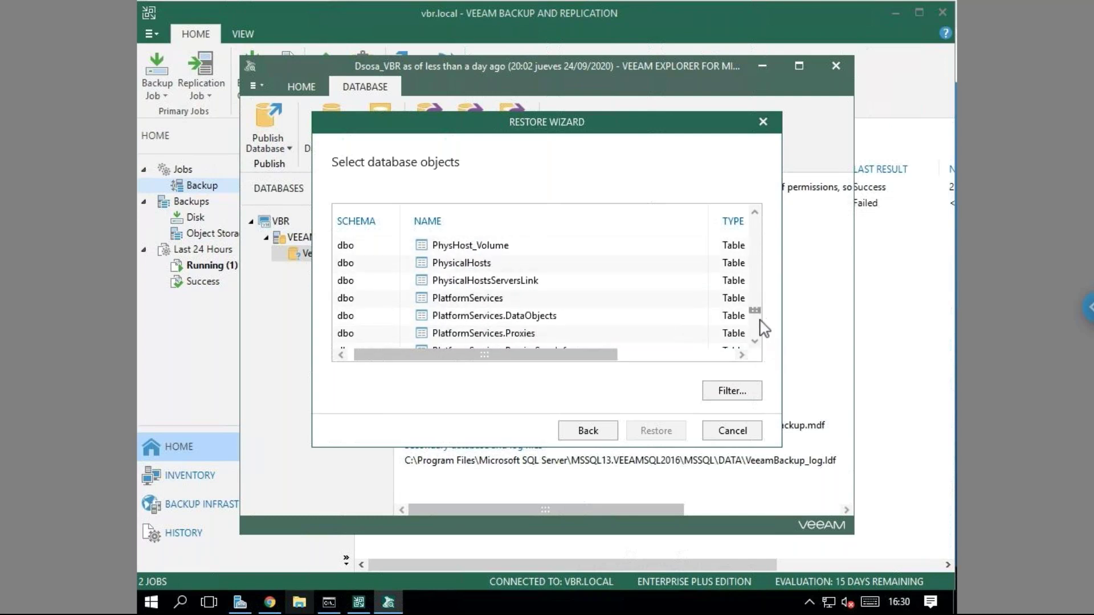
Keep scrolling the table list until the Backup.Model.Backups.VSphereInfo table is selected.
{"action": "scroll", "coordinate": [760, 345], "scroll_direction": "down", "scroll_amount": 5}
{"action": "scroll", "coordinate": [761, 292], "scroll_direction": "up", "scroll_amount": 10}
{"action": "scroll", "coordinate": [759, 216], "scroll_direction": "up", "scroll_amount": 8}
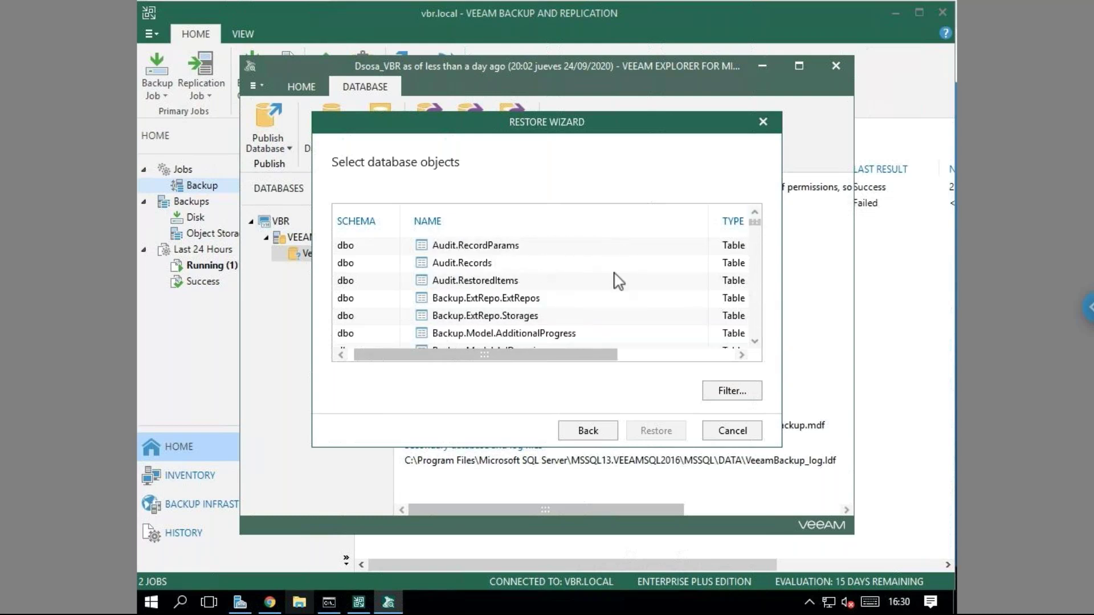
{"action": "left_click", "coordinate": [755, 341]}
{"action": "left_click", "coordinate": [755, 342]}
{"action": "left_click", "coordinate": [754, 341]}
{"action": "left_click", "coordinate": [754, 342]}
{"action": "left_click", "coordinate": [754, 342]}
{"action": "left_click", "coordinate": [754, 341]}
{"action": "left_click", "coordinate": [754, 341]}
{"action": "left_click", "coordinate": [754, 342]}
{"action": "left_click", "coordinate": [755, 342]}
{"action": "left_click", "coordinate": [754, 342]}
{"action": "left_click", "coordinate": [755, 342]}
{"action": "left_click", "coordinate": [754, 341]}
{"action": "left_click", "coordinate": [755, 341]}
{"action": "left_click", "coordinate": [754, 342]}
{"action": "left_click", "coordinate": [754, 341]}
{"action": "left_click", "coordinate": [755, 341]}
{"action": "left_click", "coordinate": [755, 341]}
{"action": "left_click", "coordinate": [754, 341]}
{"action": "left_click", "coordinate": [754, 341]}
{"action": "left_click", "coordinate": [755, 341]}
{"action": "left_click", "coordinate": [755, 341]}
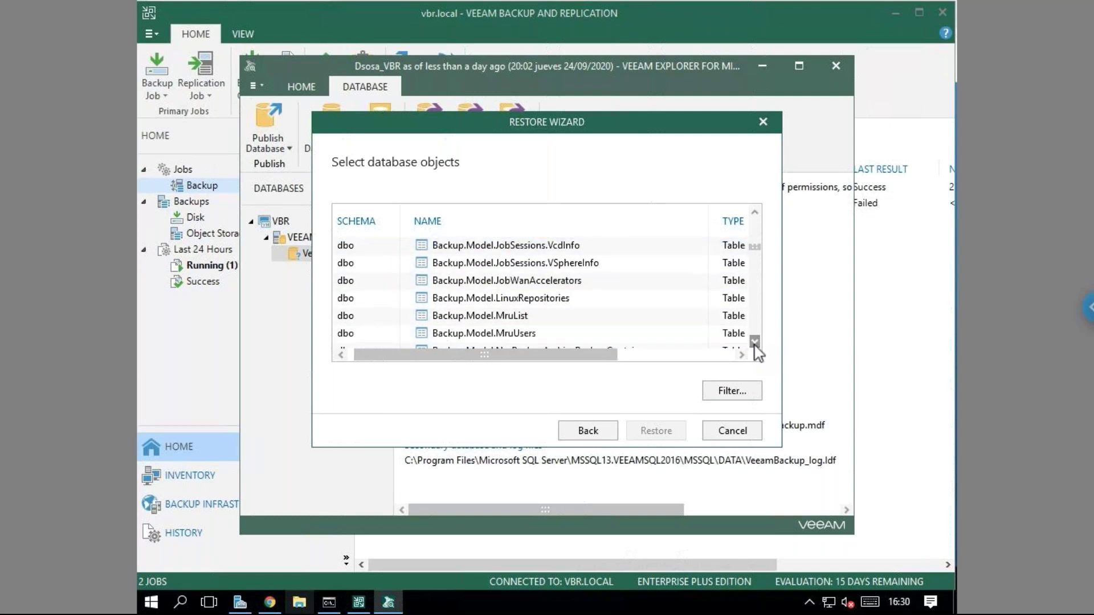
{"action": "left_click", "coordinate": [755, 341]}
{"action": "left_click", "coordinate": [755, 341]}
{"action": "left_click", "coordinate": [755, 341]}
{"action": "left_click", "coordinate": [755, 342]}
{"action": "left_click", "coordinate": [755, 341]}
{"action": "left_click", "coordinate": [754, 341]}
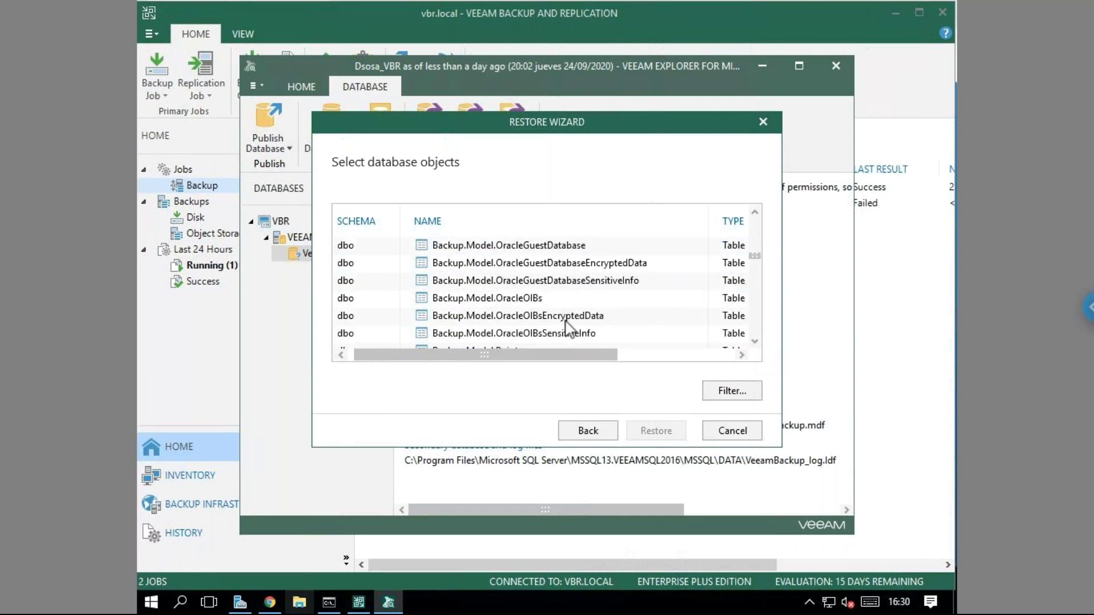
{"action": "left_click", "coordinate": [551, 336]}
{"action": "key", "text": "Home"}
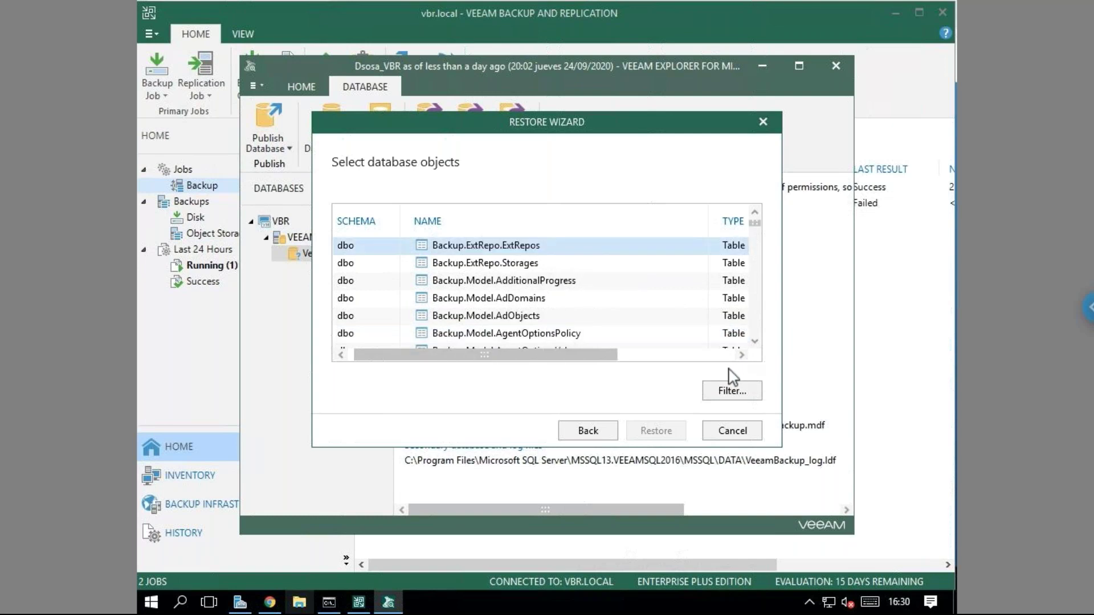
{"action": "left_click", "coordinate": [755, 342]}
{"action": "left_click", "coordinate": [755, 342]}
{"action": "left_click", "coordinate": [755, 342]}
{"action": "left_click", "coordinate": [756, 341]}
{"action": "left_click", "coordinate": [755, 341]}
{"action": "left_click", "coordinate": [755, 340]}
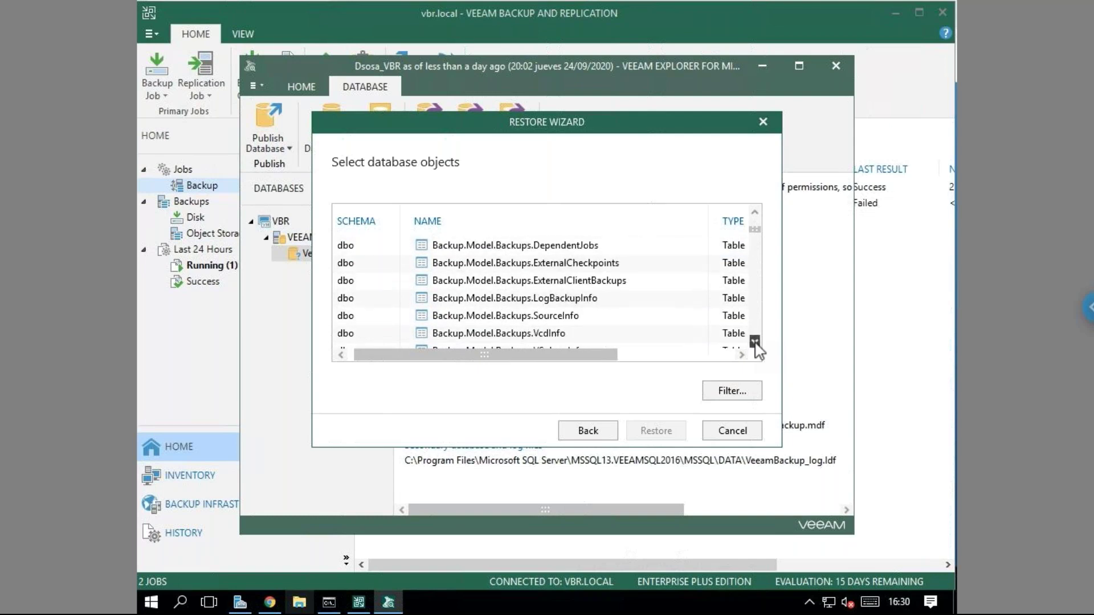
{"action": "left_click", "coordinate": [755, 341]}
{"action": "left_click", "coordinate": [756, 341]}
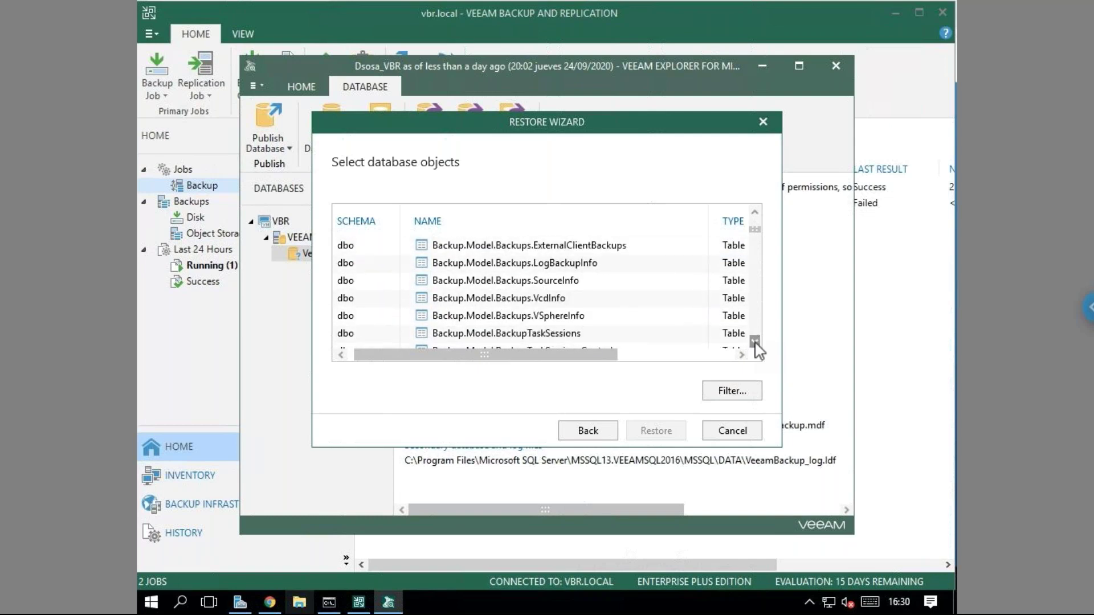
{"action": "left_click", "coordinate": [592, 316]}
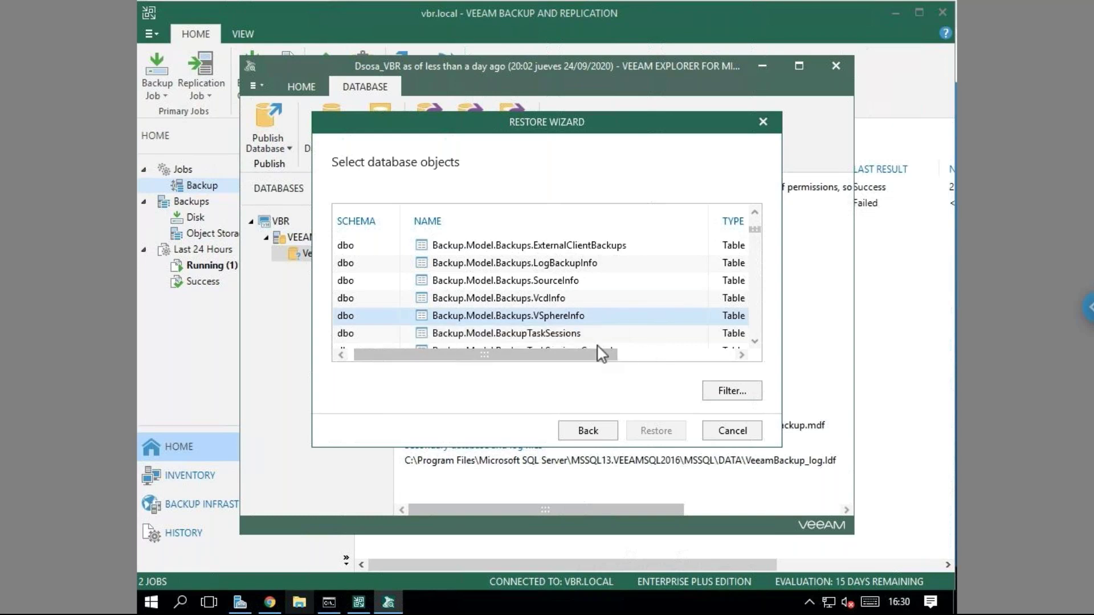
Mark only the VSphereInfo table's object definition for restore, without its data.
{"action": "left_click_drag", "start_coordinate": [604, 353], "coordinate": [721, 383]}
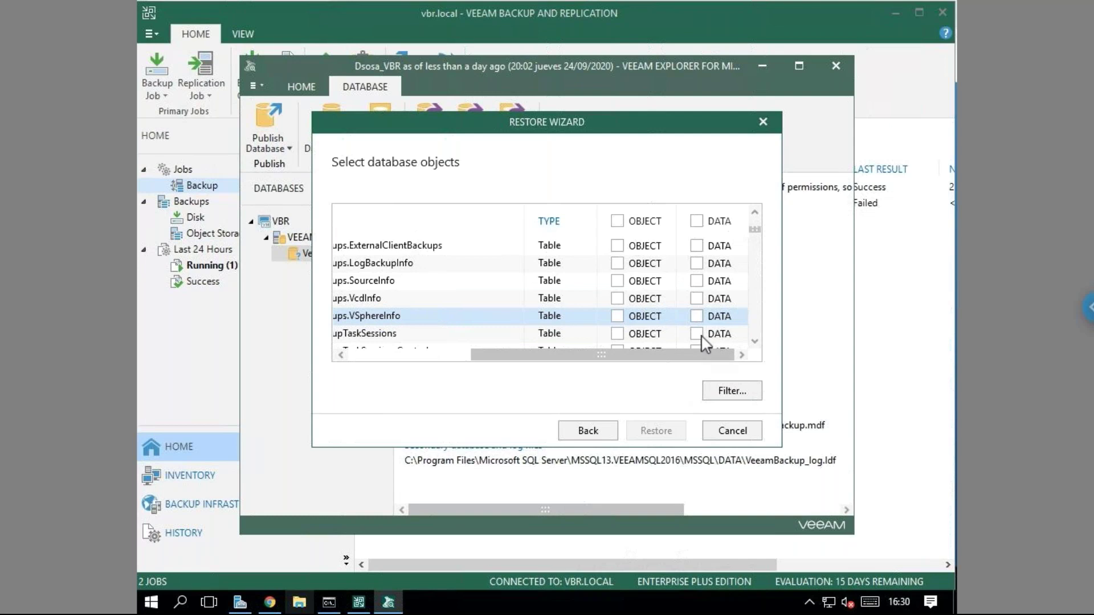
{"action": "left_click", "coordinate": [617, 316]}
{"action": "left_click", "coordinate": [707, 319]}
{"action": "left_click", "coordinate": [697, 320]}
{"action": "left_click", "coordinate": [658, 432]}
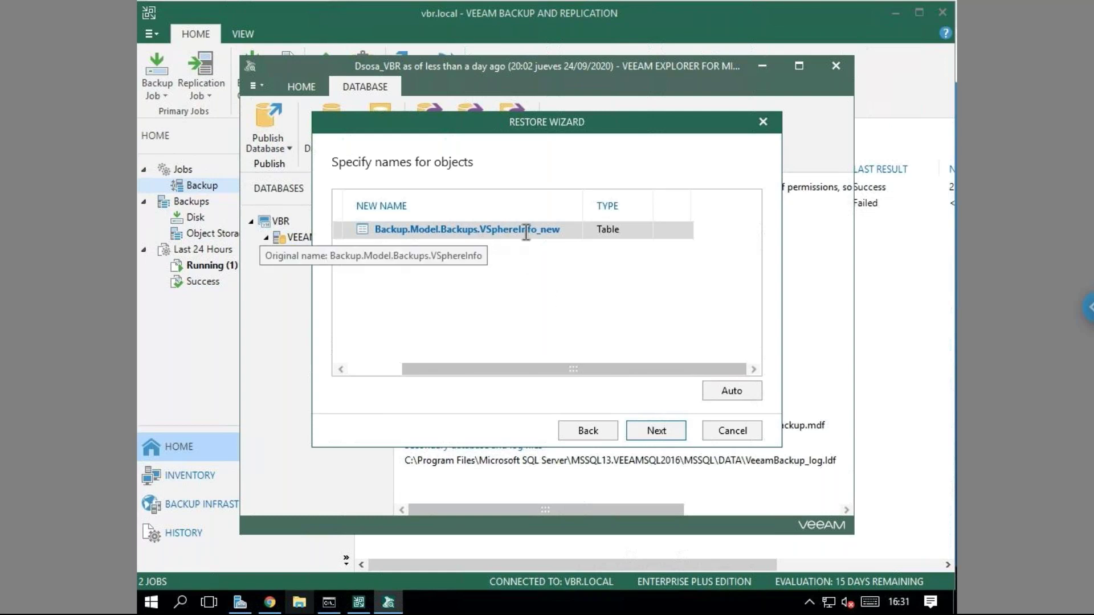
Rename the restored table to DSOSA_Backup.Model.Backups.VSphereInfo and continue to additional options.
{"action": "left_click", "coordinate": [562, 231]}
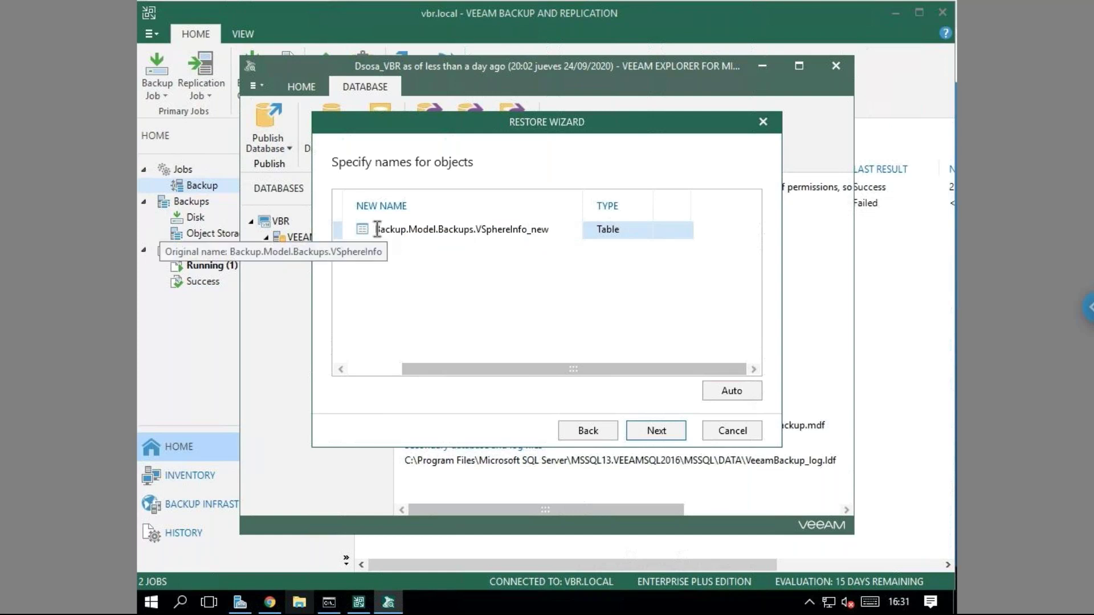
{"action": "type", "text": "a"}
{"action": "key", "text": "BackSpace"}
{"action": "type", "text": "A"}
{"action": "key", "text": "BackSpace"}
{"action": "type", "text": "d"}
{"action": "key", "text": "BackSpace"}
{"action": "type", "text": "DSOSA"}
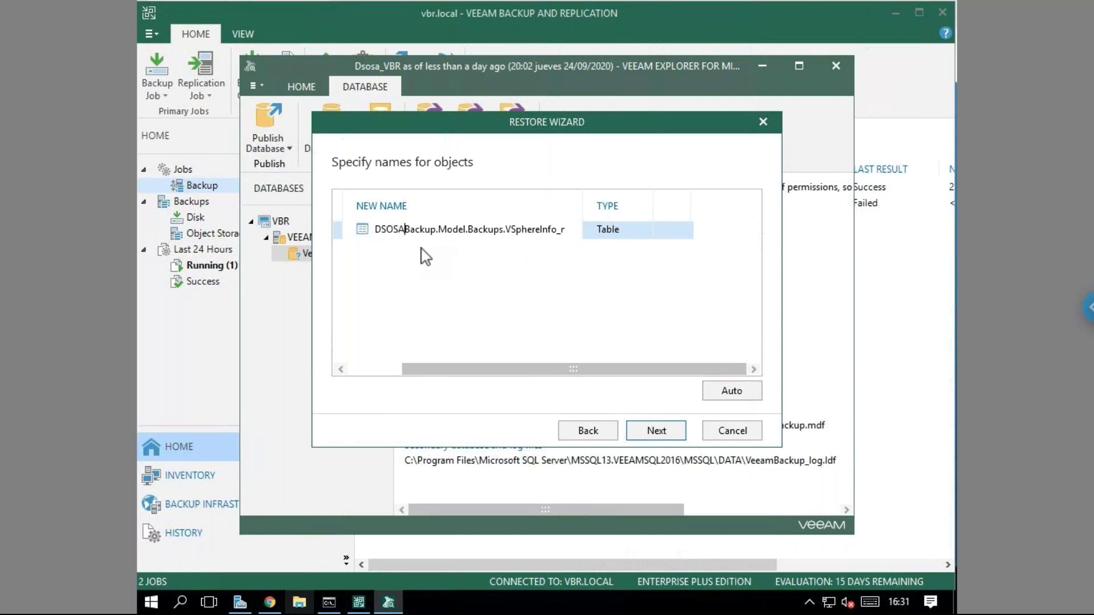
{"action": "type", "text": "_"}
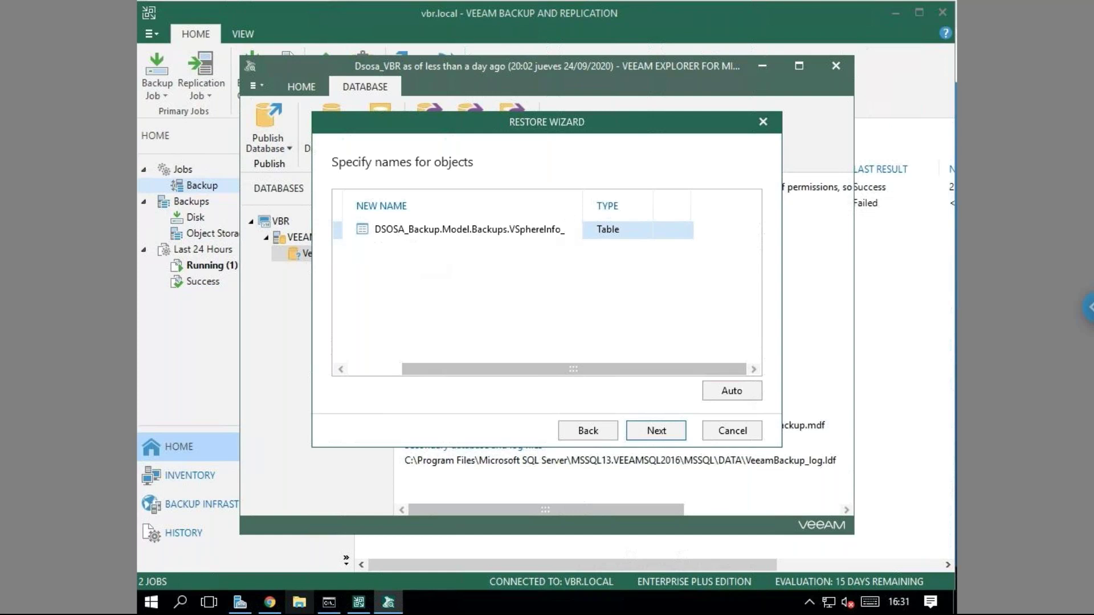
{"action": "type", "text": "r"}
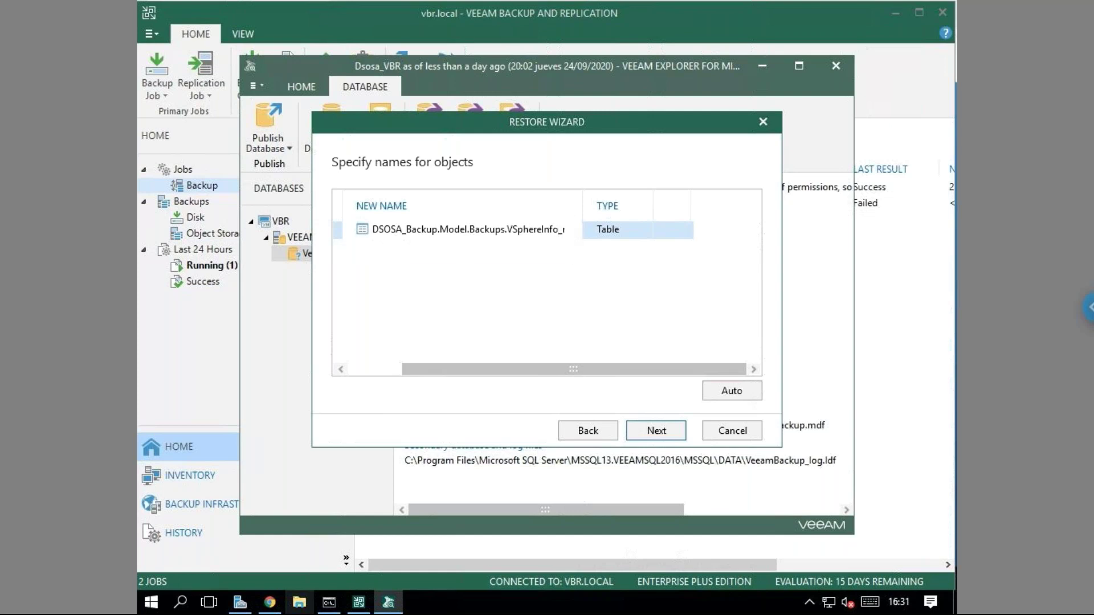
{"action": "type", "text": "ew"}
{"action": "key", "text": "BackSpace"}
{"action": "key", "text": "BackSpace"}
{"action": "key", "text": "BackSpace"}
{"action": "key", "text": "BackSpace"}
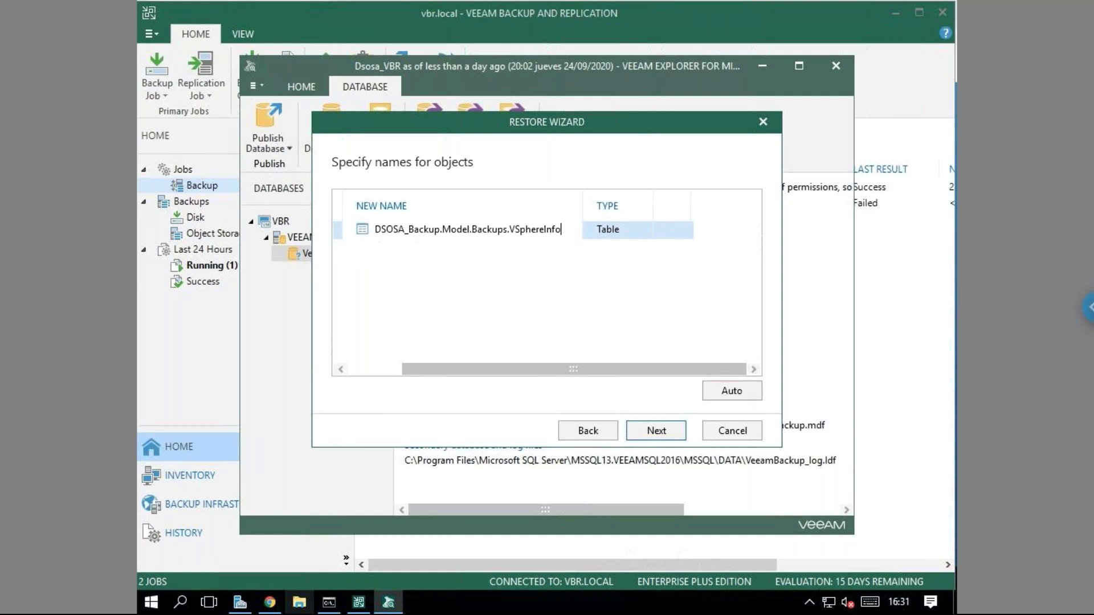
{"action": "left_click", "coordinate": [661, 438]}
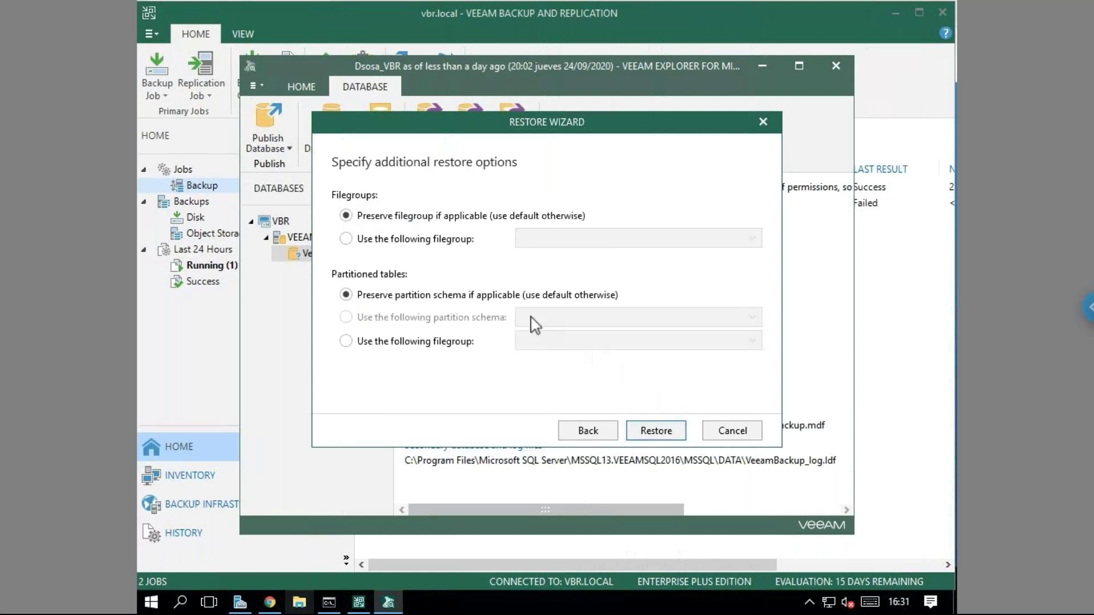
Restore the renamed table, dismiss the 1-object success summary, and close Veeam Explorer.
{"action": "left_click", "coordinate": [648, 432]}
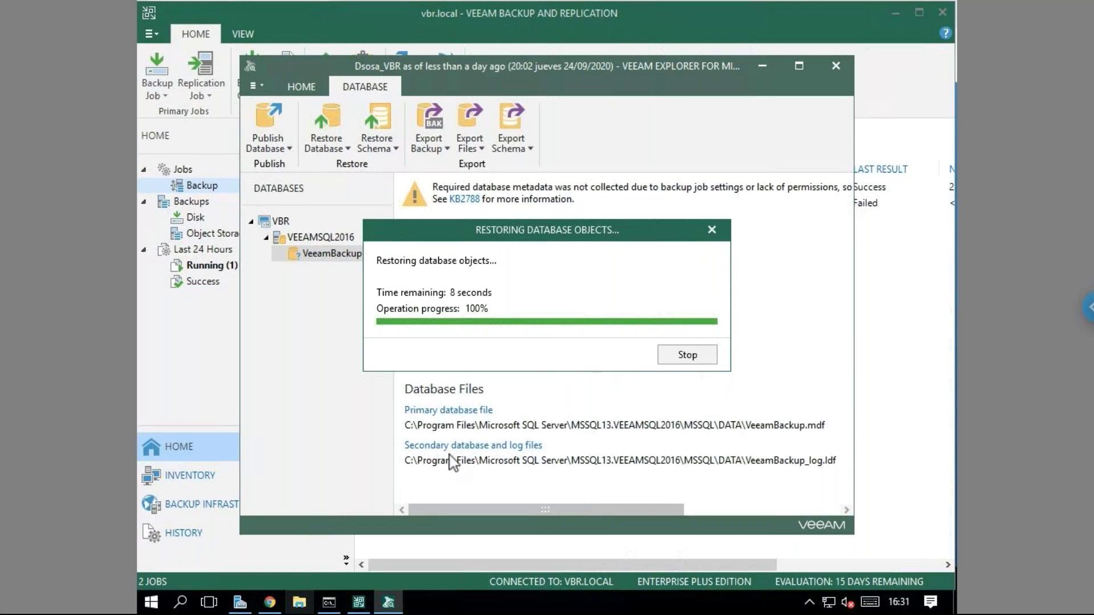
{"action": "left_click", "coordinate": [155, 607]}
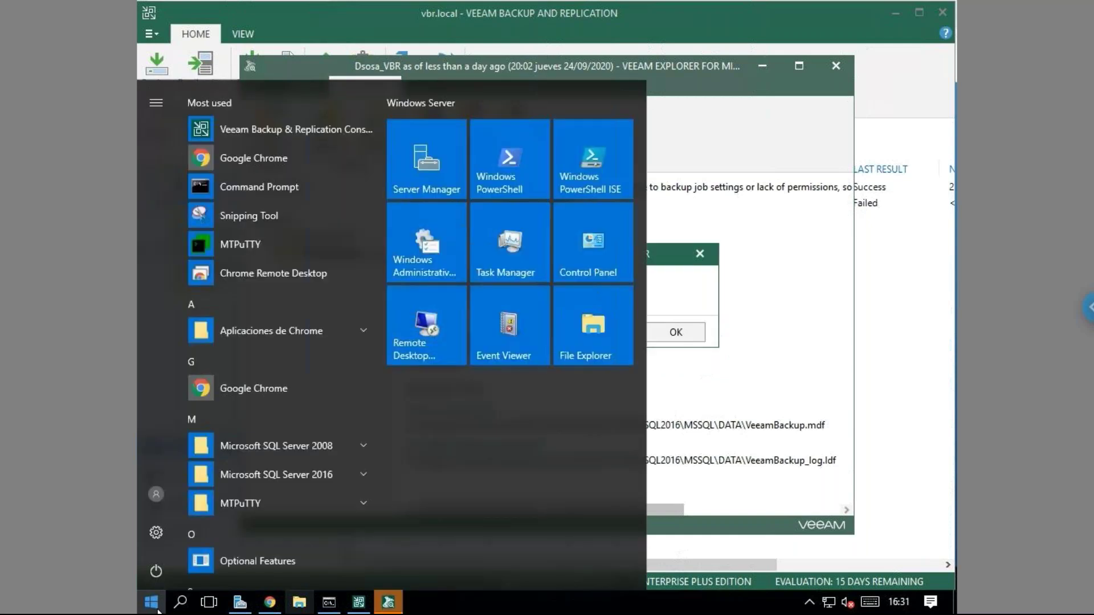
{"action": "left_click", "coordinate": [747, 118]}
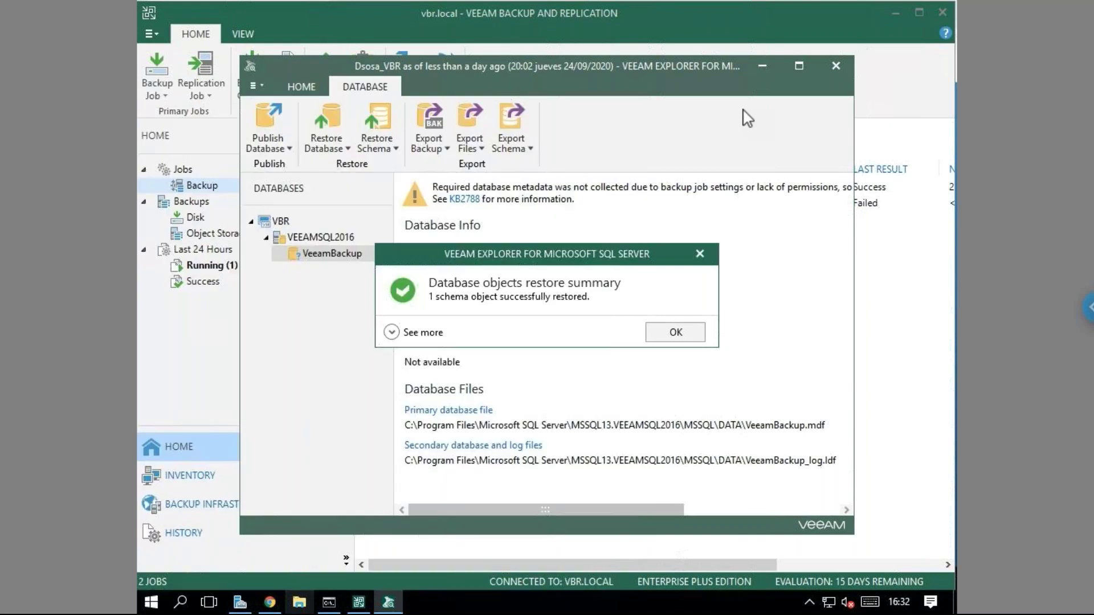
{"action": "left_click", "coordinate": [653, 340]}
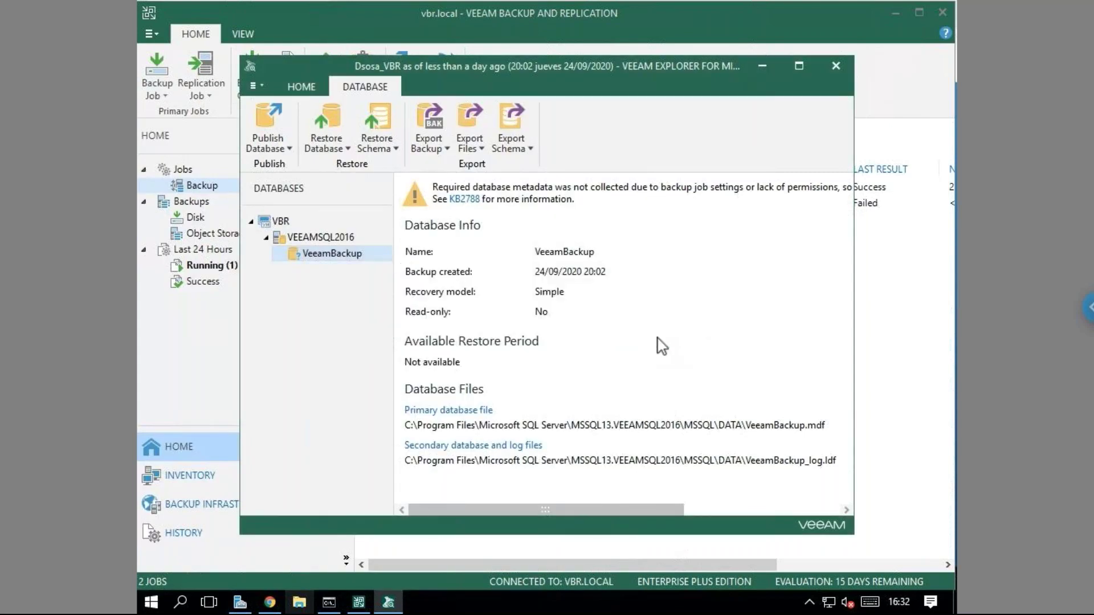
{"action": "left_click", "coordinate": [836, 72]}
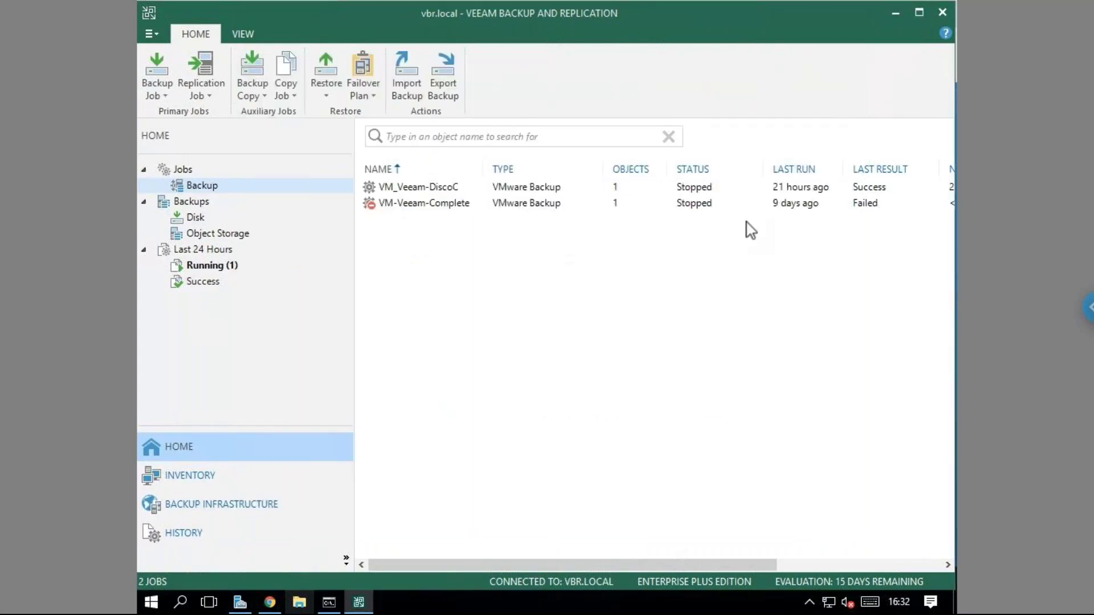
Start the VM_Veeam-DiscoC backup job and review its session details.
{"action": "left_click", "coordinate": [443, 192]}
{"action": "right_click", "coordinate": [442, 192]}
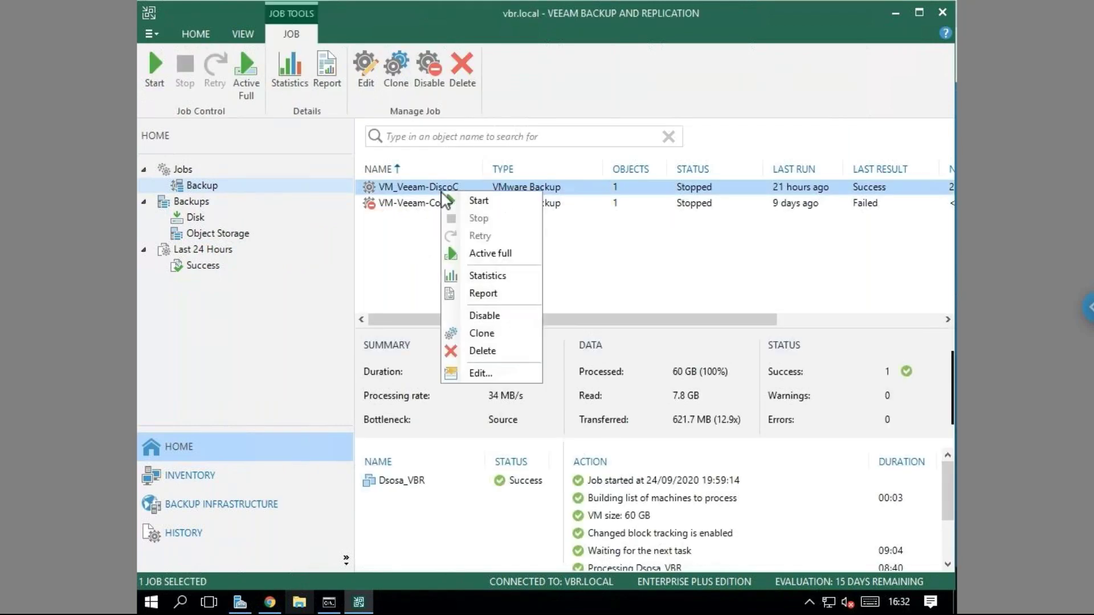
{"action": "left_click", "coordinate": [479, 201]}
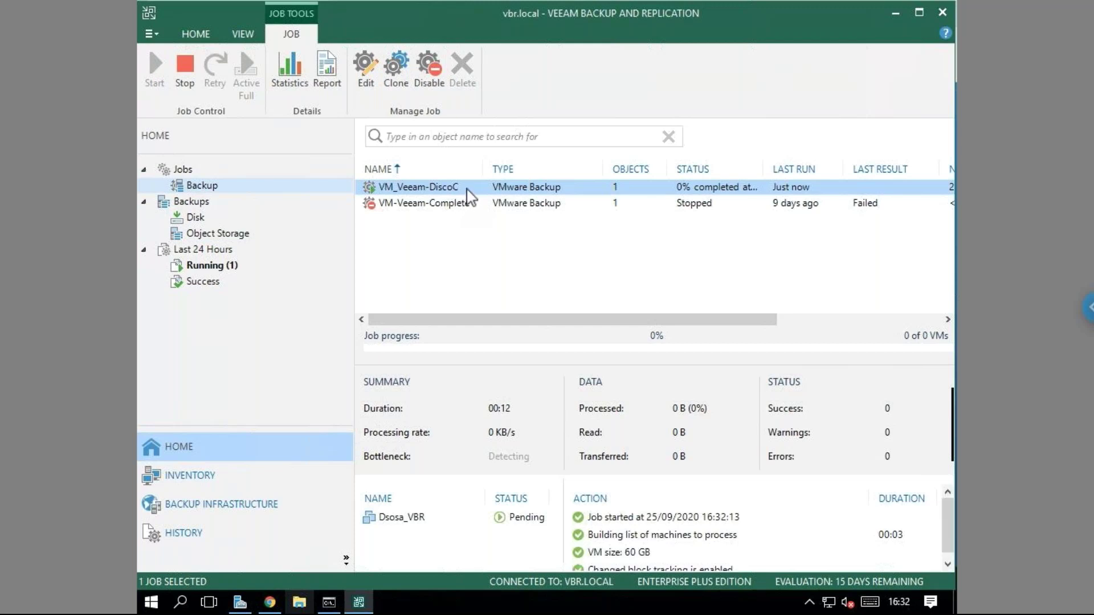
{"action": "double_click", "coordinate": [467, 188]}
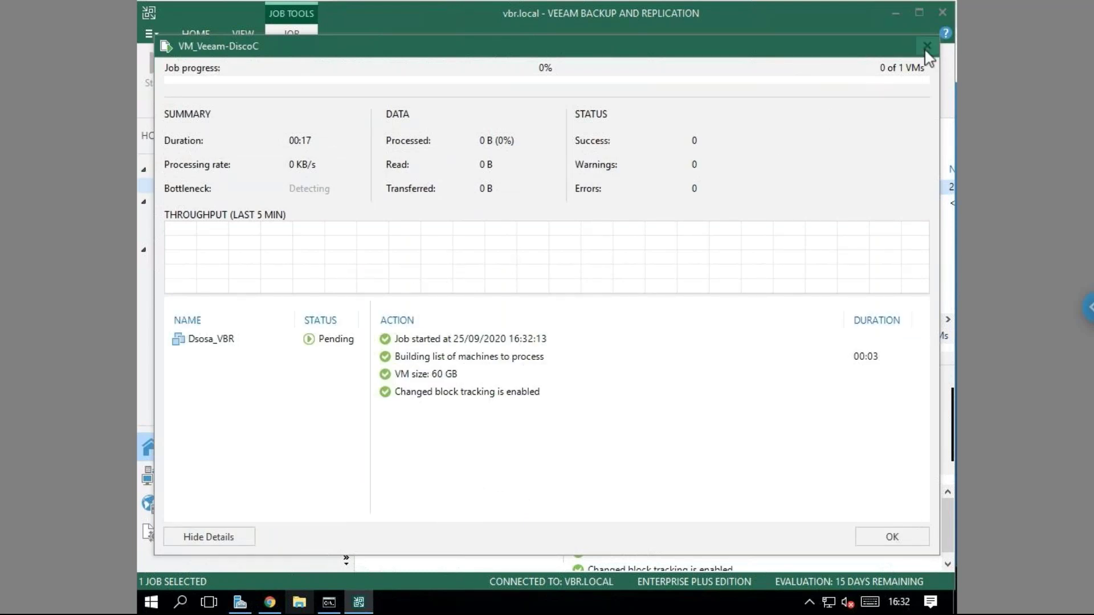
{"action": "left_click", "coordinate": [926, 47]}
{"action": "left_click", "coordinate": [500, 290]}
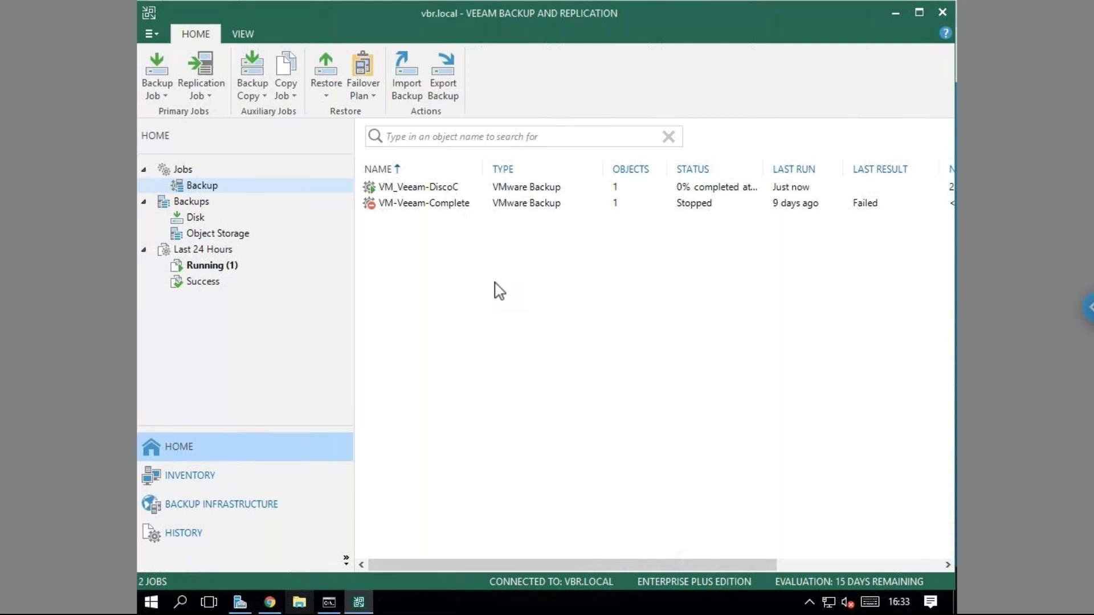
List Running sessions, showing the VM_Veeam-DiscoC incremental backup at 0% completed.
{"action": "left_click", "coordinate": [408, 191]}
{"action": "left_click", "coordinate": [220, 267]}
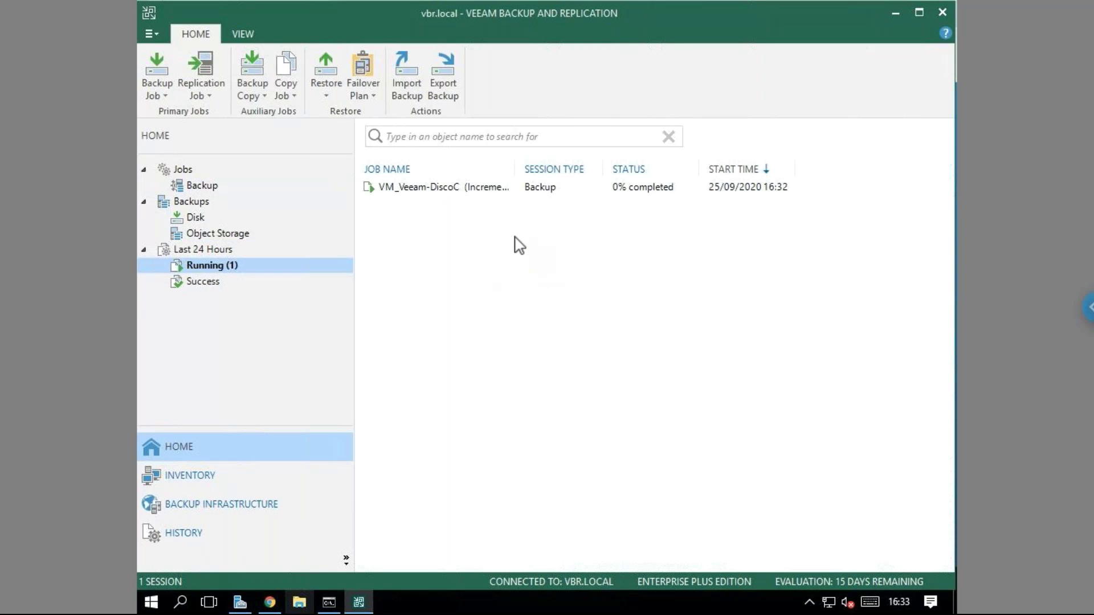
Open the backup session's progress and close the Teams meeting pop-up, revealing 40% complete.
{"action": "left_click", "coordinate": [438, 191]}
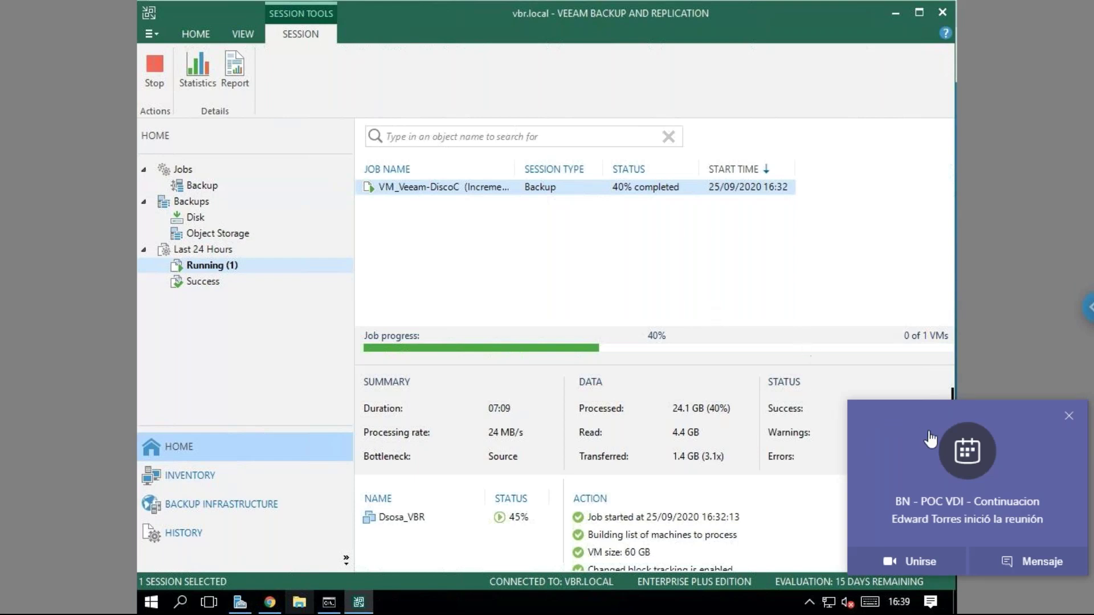
{"action": "left_click", "coordinate": [1070, 416]}
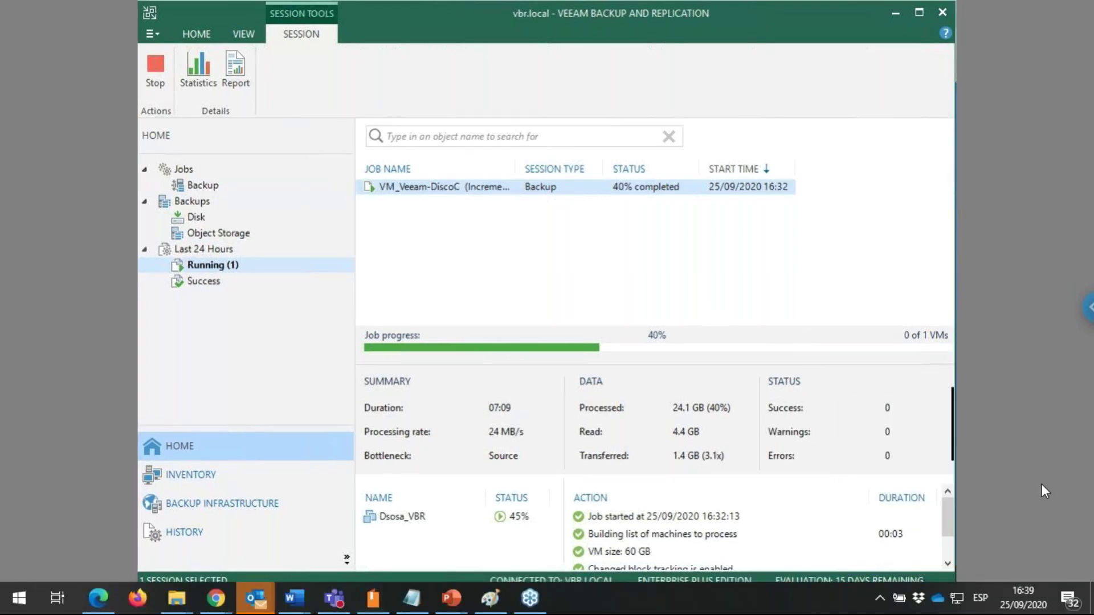
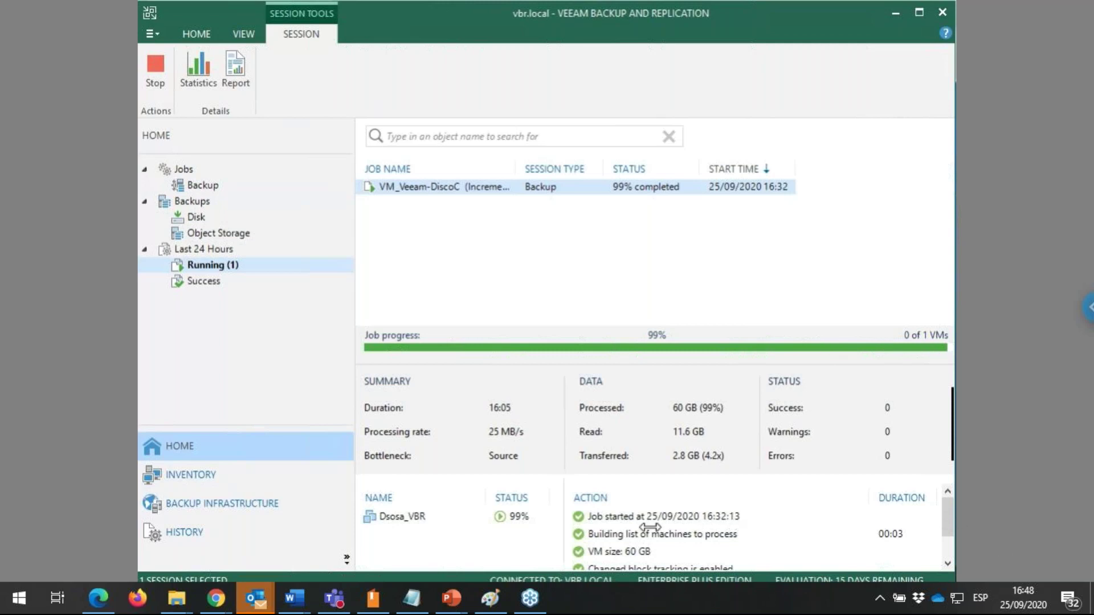
Check the Dsosa_VBR session's action log to its end for success, then deselect the session.
{"action": "left_click", "coordinate": [457, 521]}
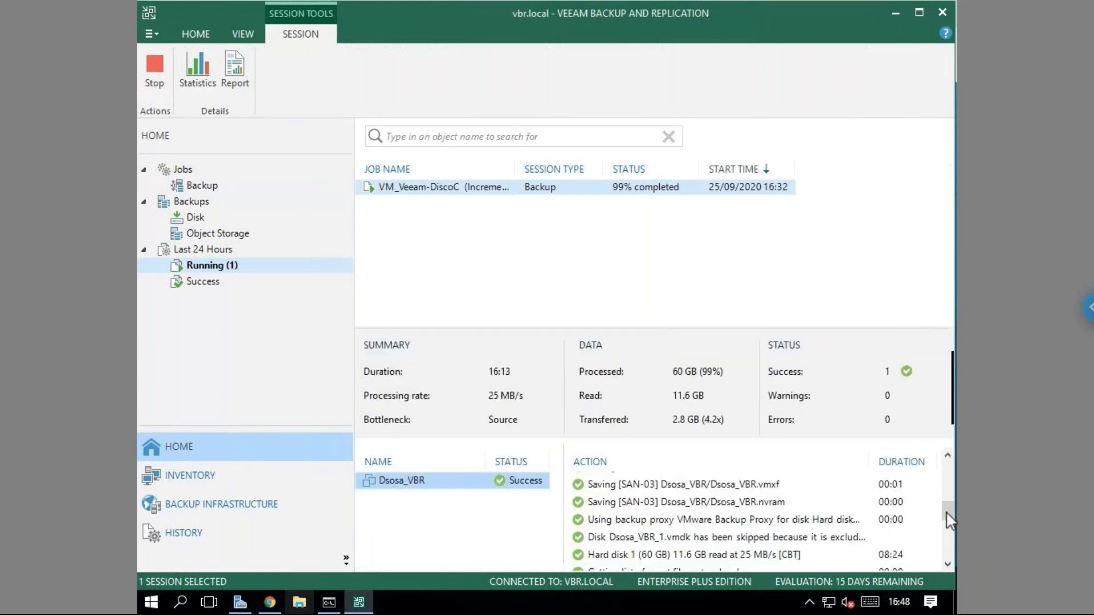
{"action": "scroll", "coordinate": [946, 532], "scroll_direction": "down", "scroll_amount": 1}
{"action": "scroll", "coordinate": [946, 547], "scroll_direction": "down", "scroll_amount": 3}
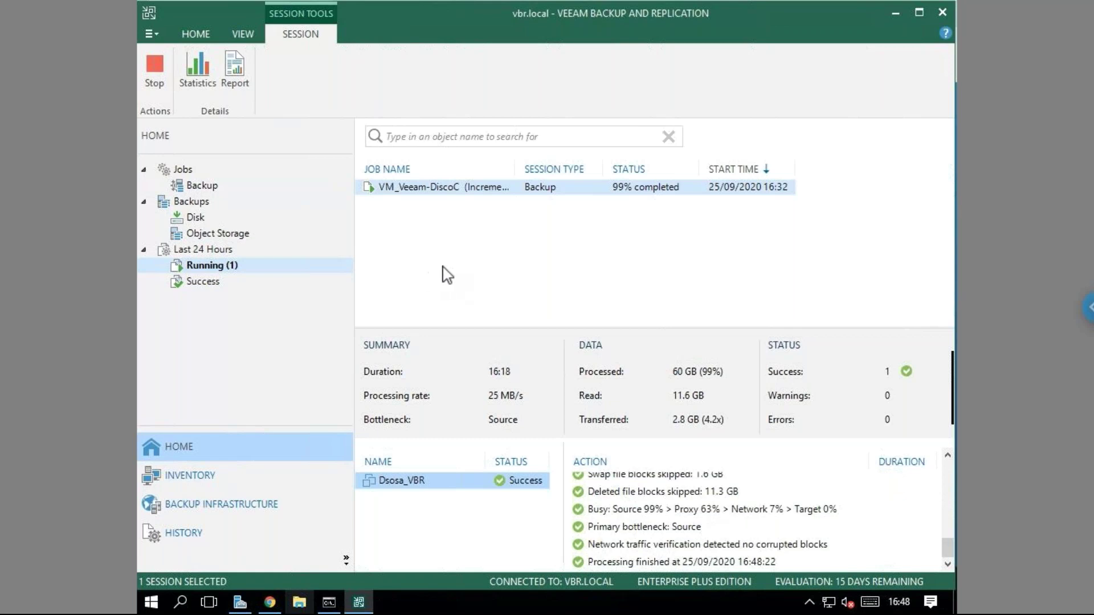
{"action": "left_click", "coordinate": [463, 271]}
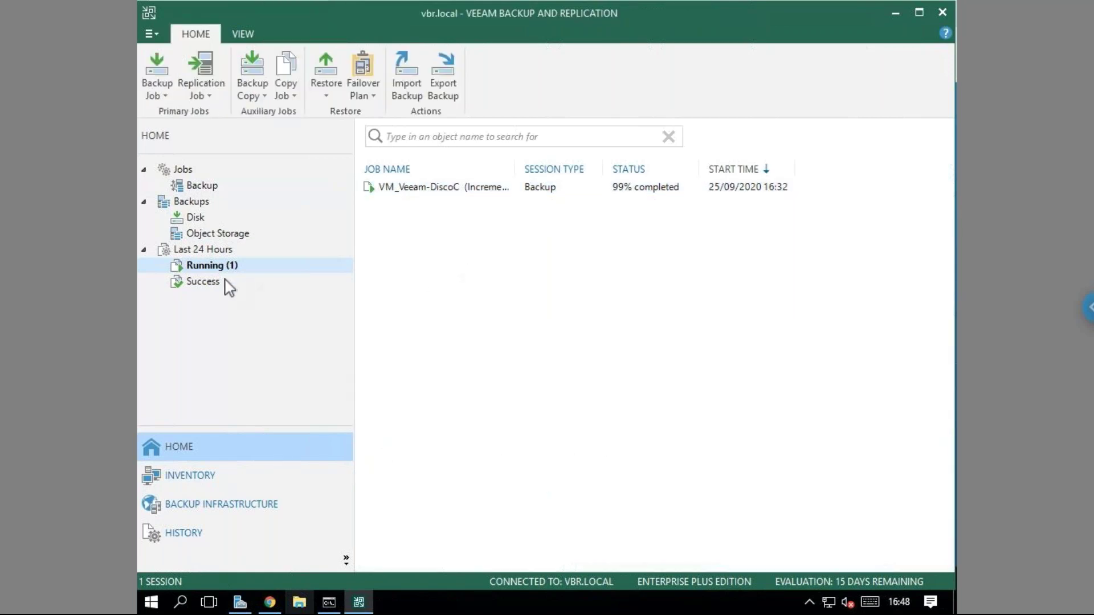
Start a VMware vSphere application items restore from backup for Microsoft SQL Server.
{"action": "left_click", "coordinate": [325, 102]}
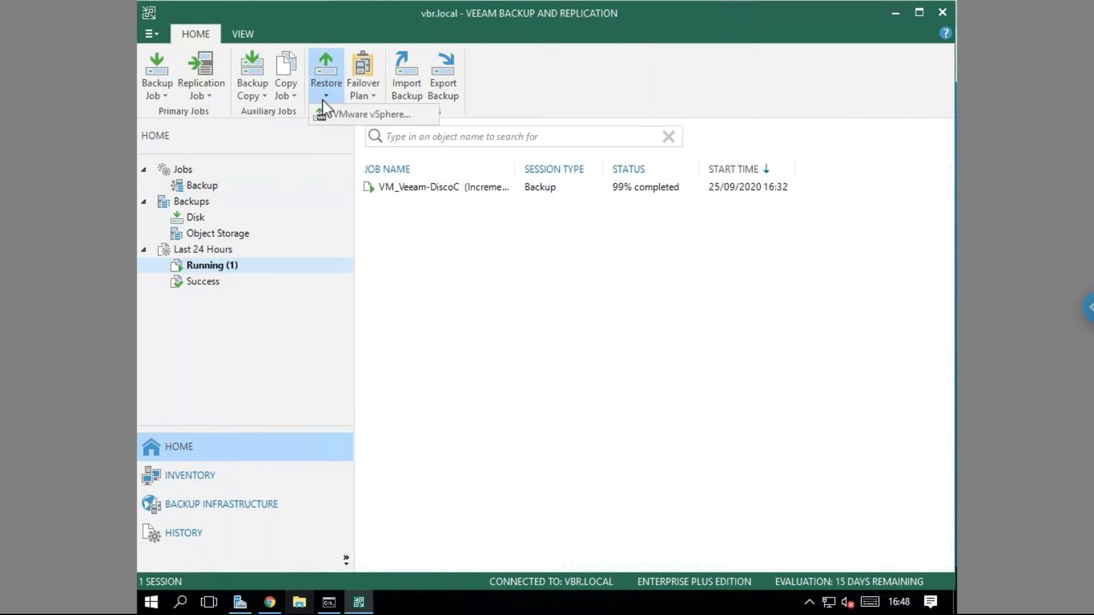
{"action": "left_click", "coordinate": [371, 116]}
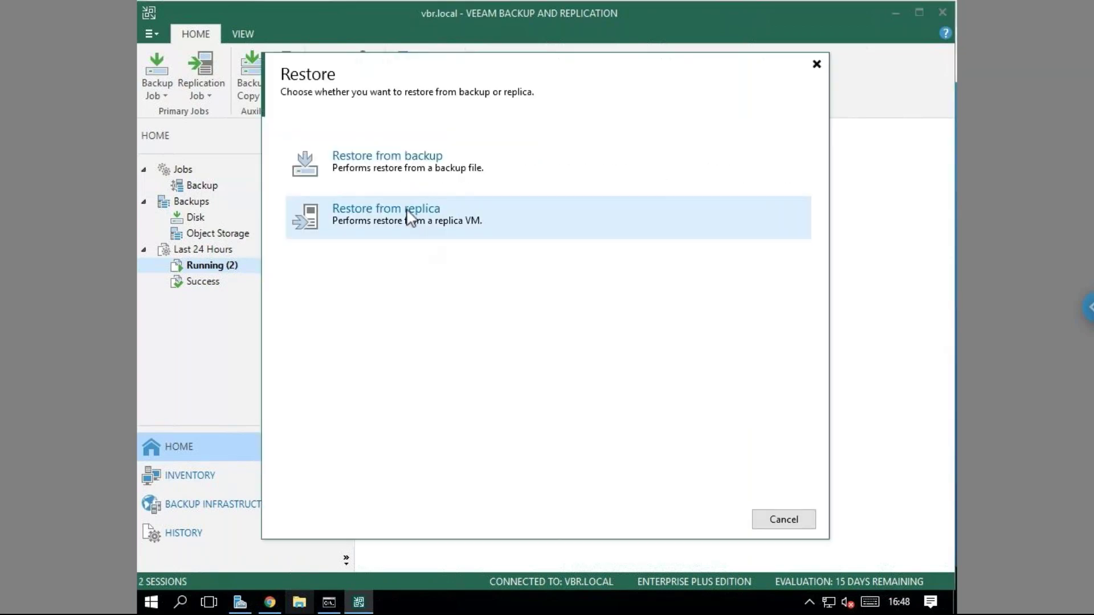
{"action": "left_click", "coordinate": [390, 171]}
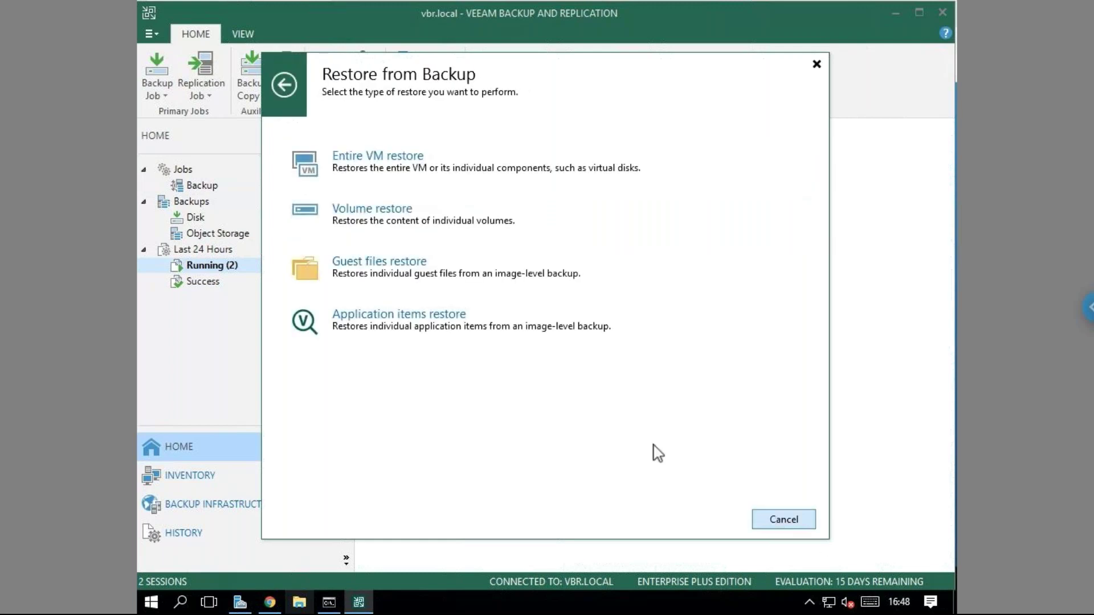
{"action": "left_click", "coordinate": [438, 223]}
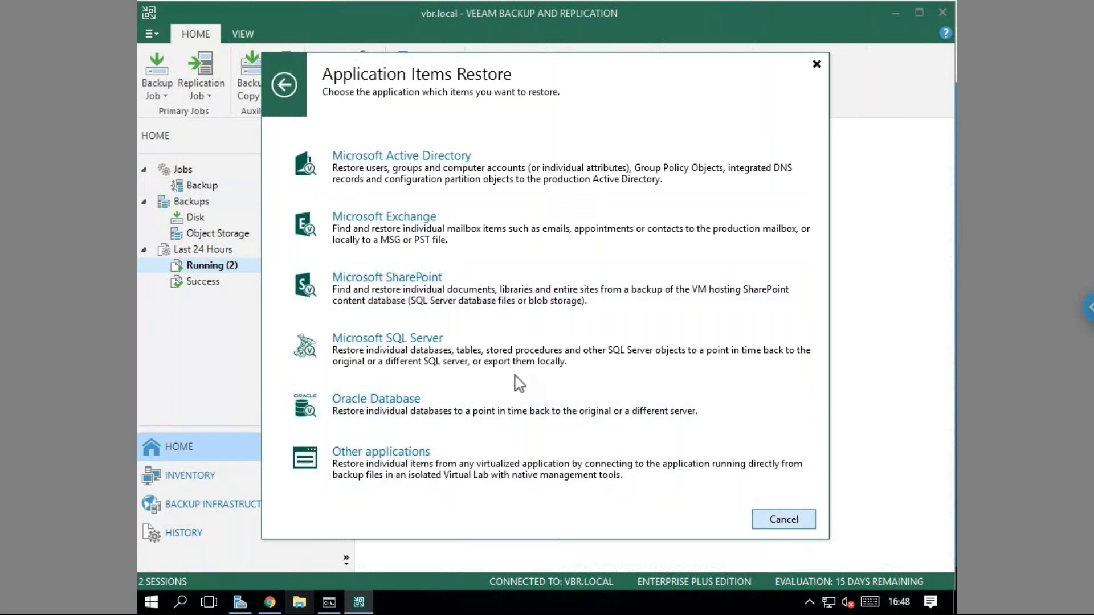
{"action": "left_click", "coordinate": [792, 519]}
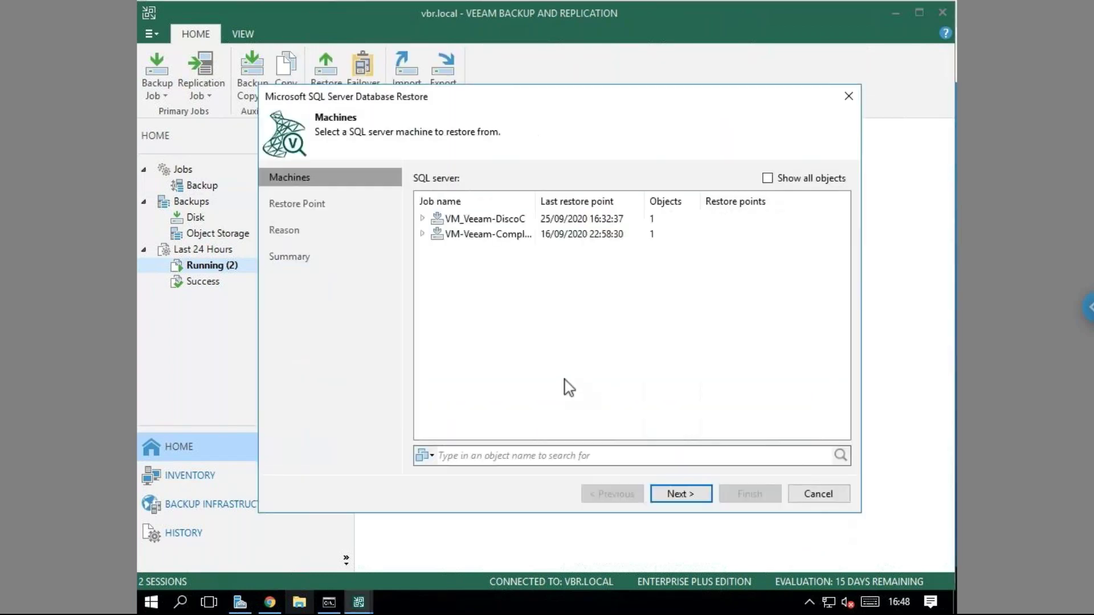
Pick Dsosa_VBR under VM_Veeam-DiscoC and use its latest restore point.
{"action": "left_click", "coordinate": [422, 219]}
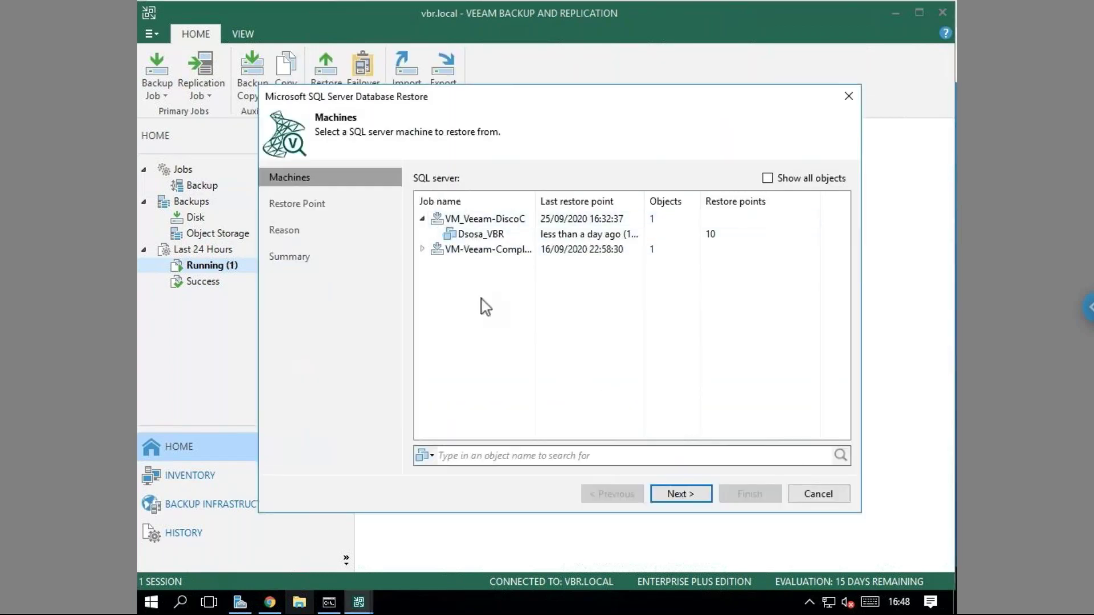
{"action": "left_click", "coordinate": [482, 235]}
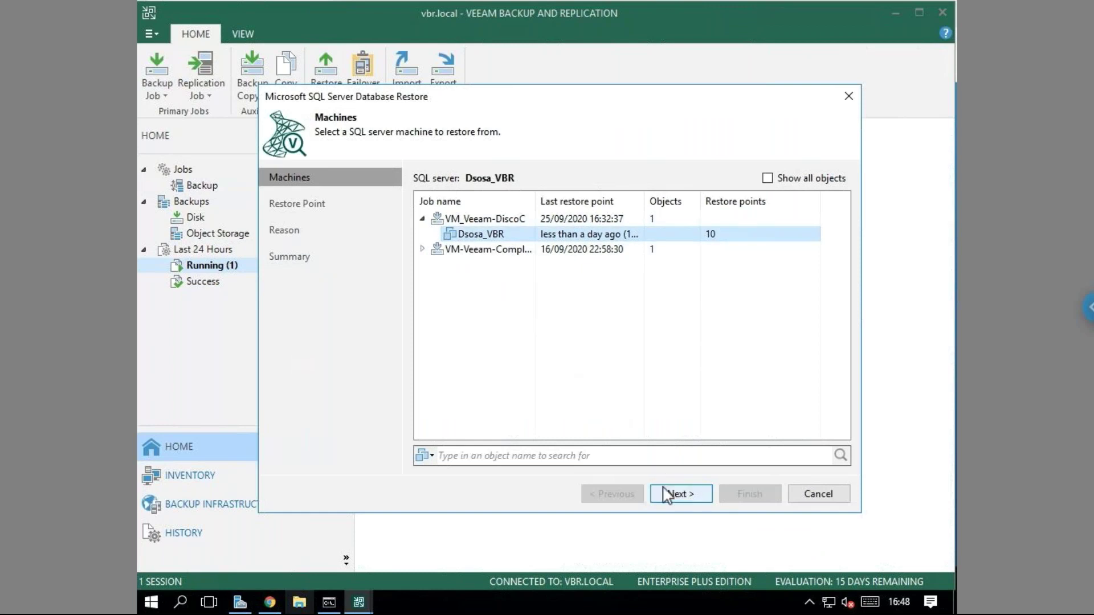
{"action": "left_click", "coordinate": [667, 495]}
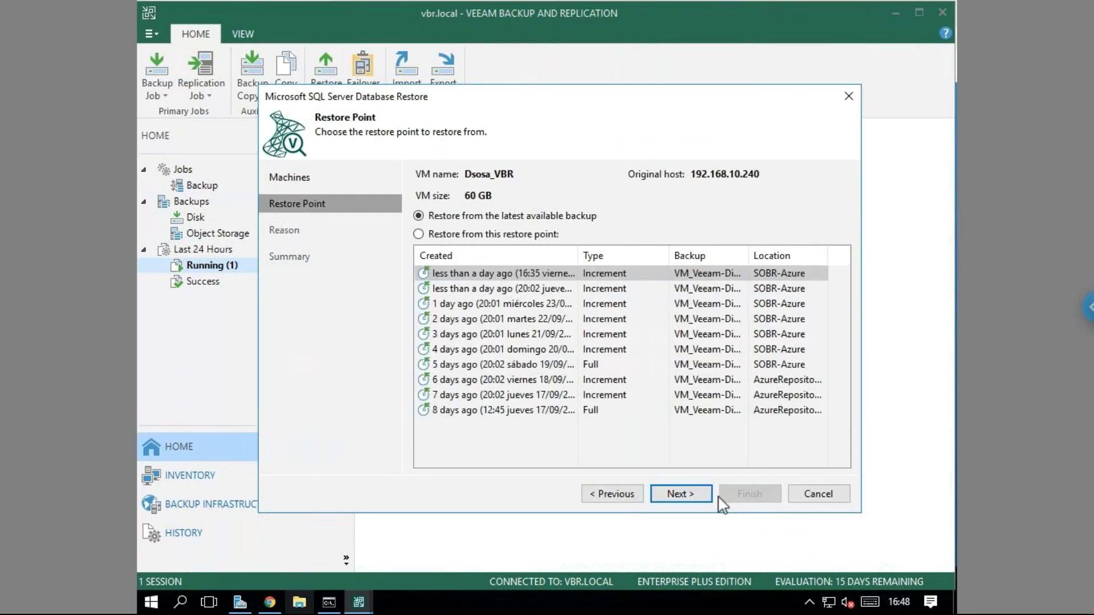
{"action": "left_click", "coordinate": [698, 497]}
Skip the restore reason, then choose Restore Schema > Restore database schema and data.
{"action": "left_click", "coordinate": [679, 494]}
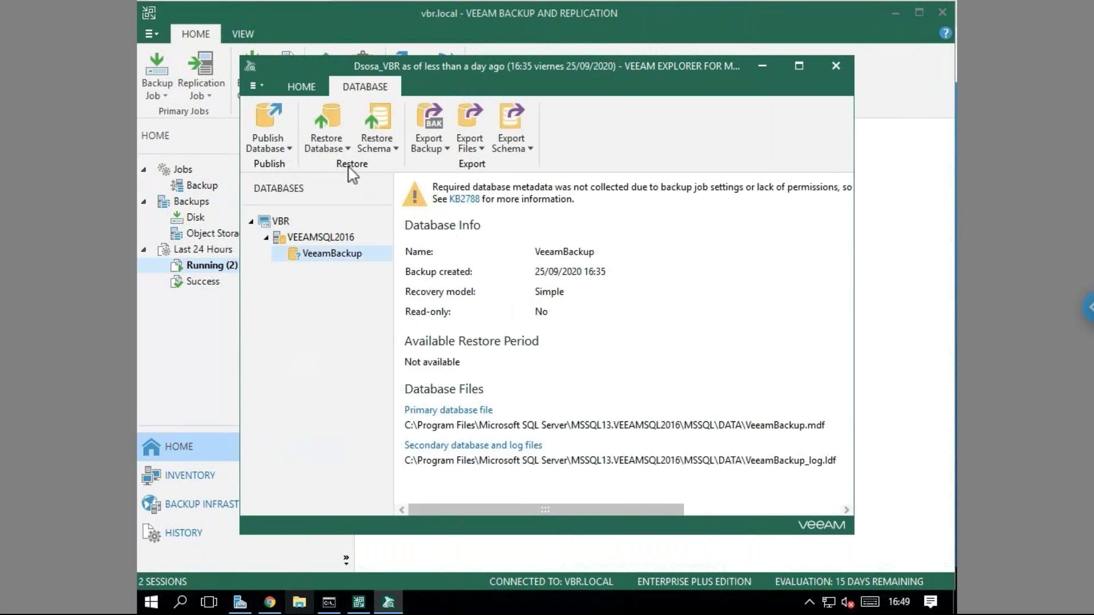
{"action": "left_click", "coordinate": [341, 149]}
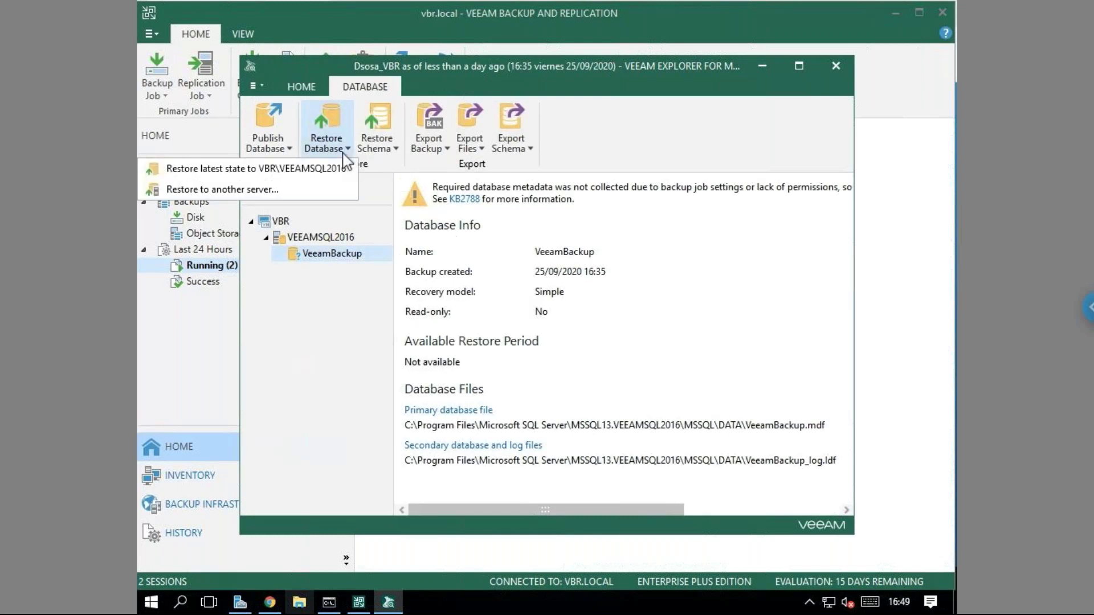
{"action": "left_click", "coordinate": [376, 141]}
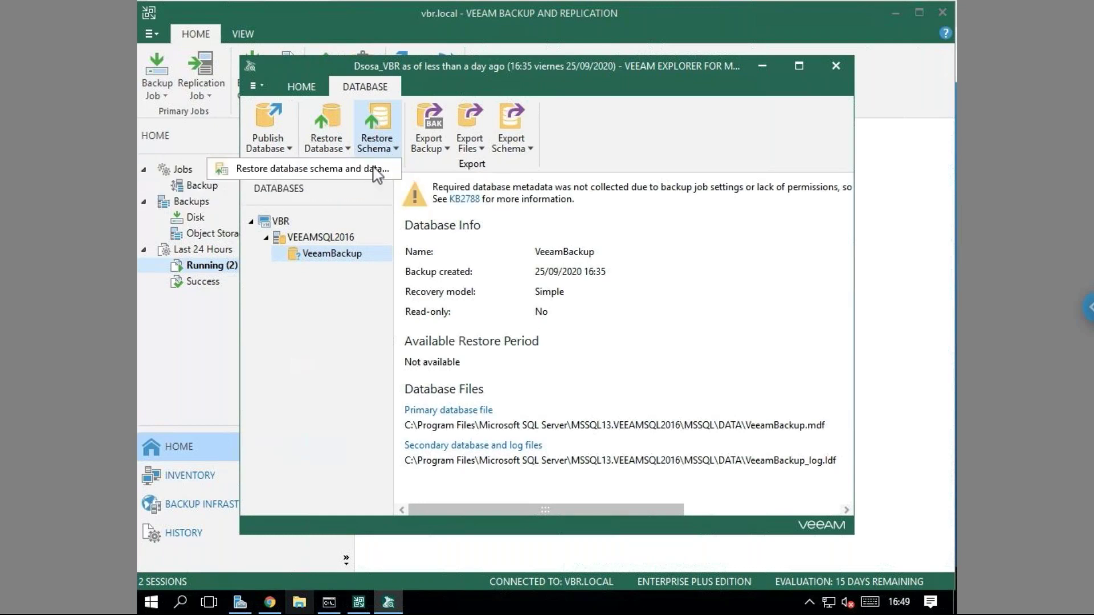
{"action": "left_click", "coordinate": [378, 169]}
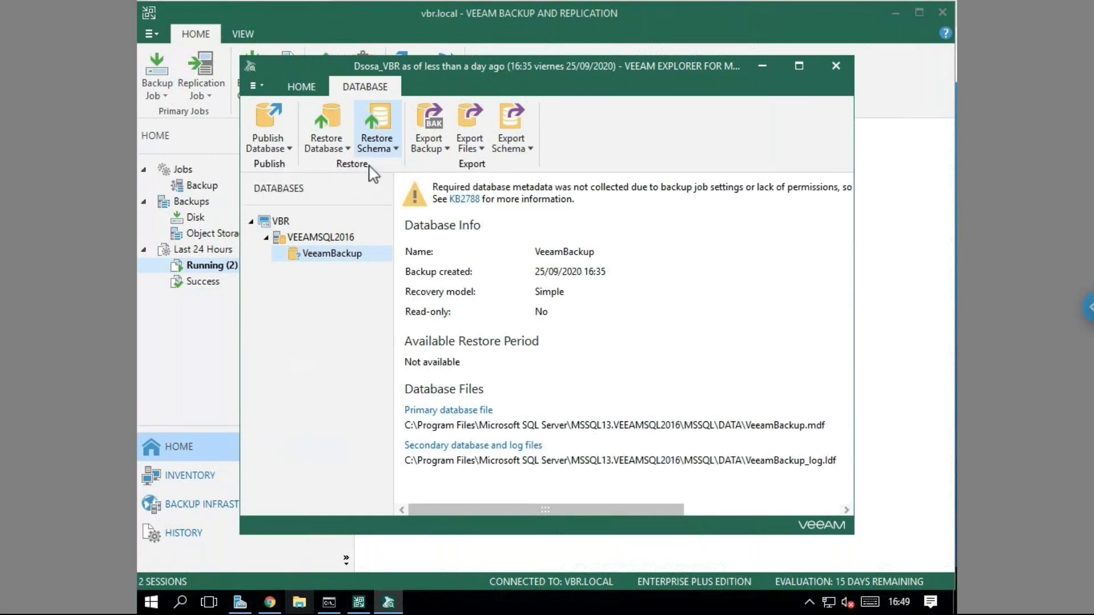
Keep target server VBR\VEEAMSQL2016, current account and database VeeamBackup, and continue.
{"action": "left_click", "coordinate": [658, 434]}
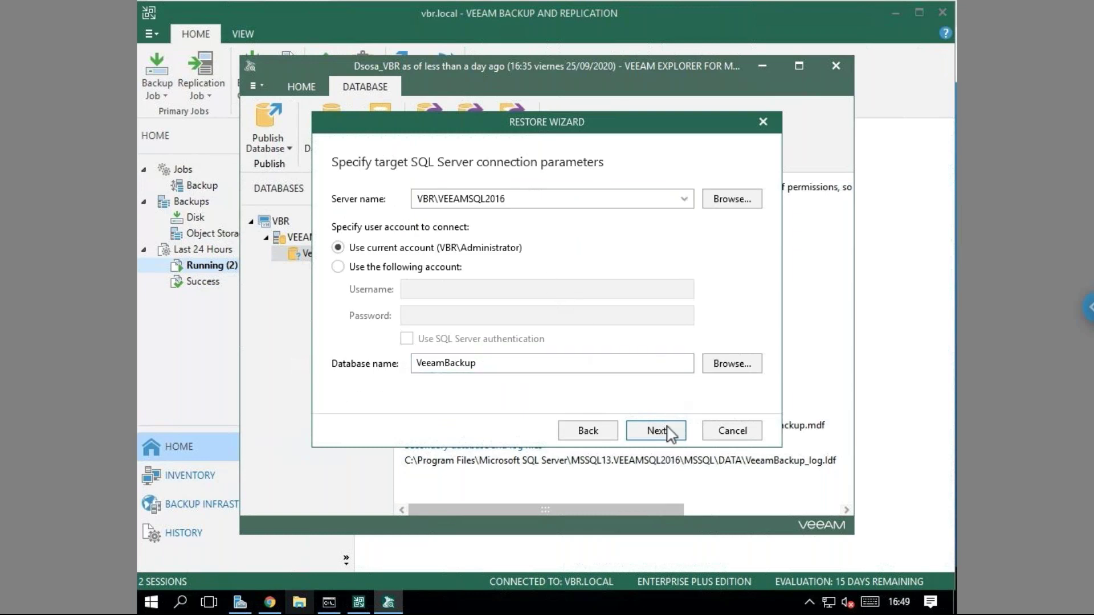
{"action": "left_click", "coordinate": [659, 432]}
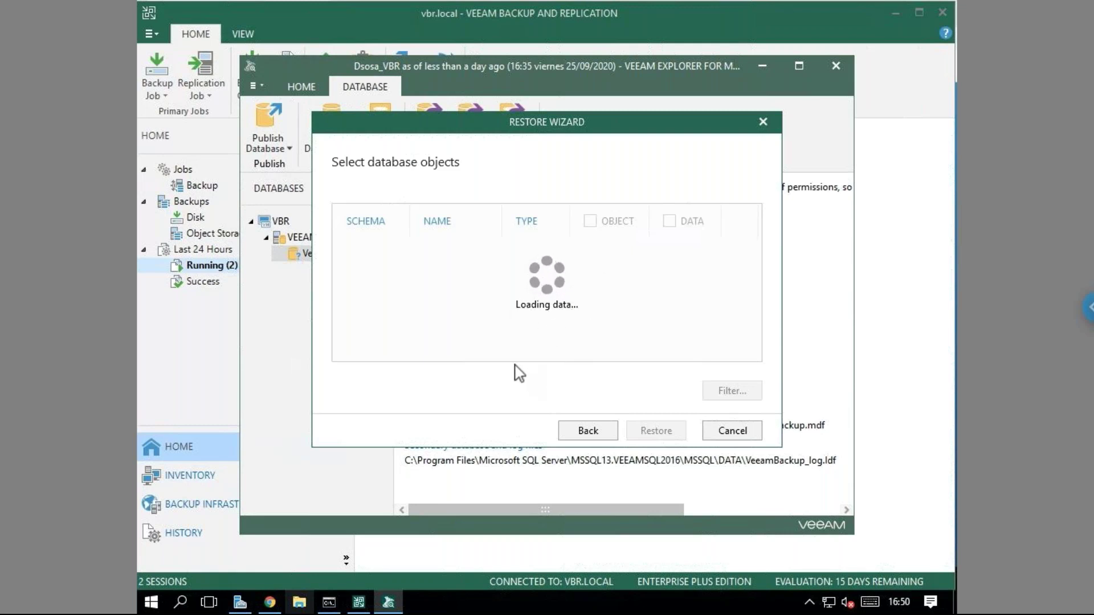
{"action": "right_click", "coordinate": [670, 609]}
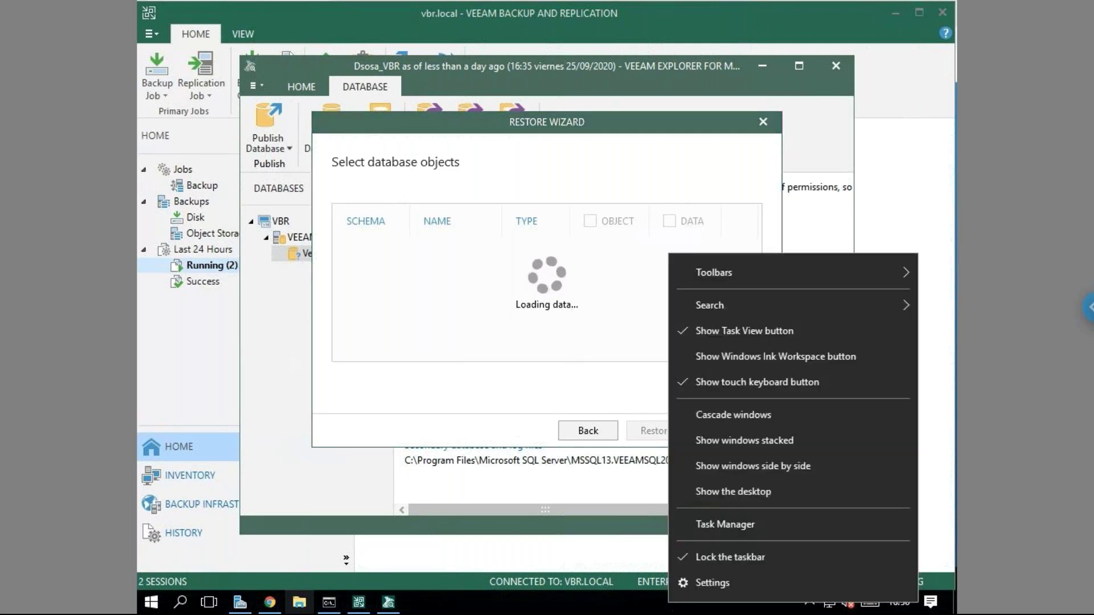
{"action": "left_click", "coordinate": [720, 528]}
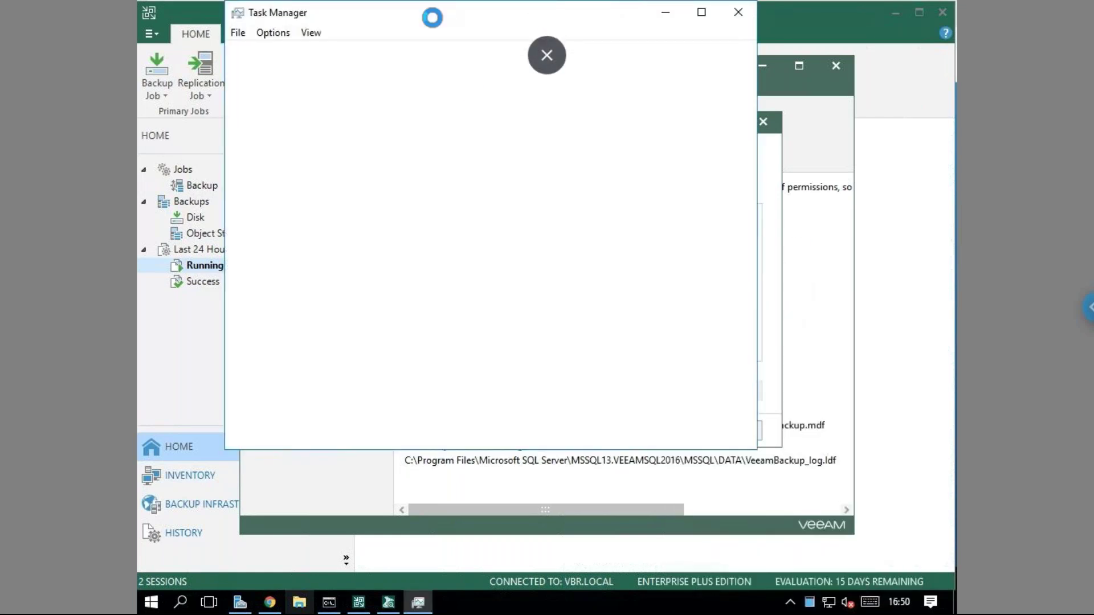
{"action": "left_click_drag", "start_coordinate": [432, 17], "coordinate": [654, 114]}
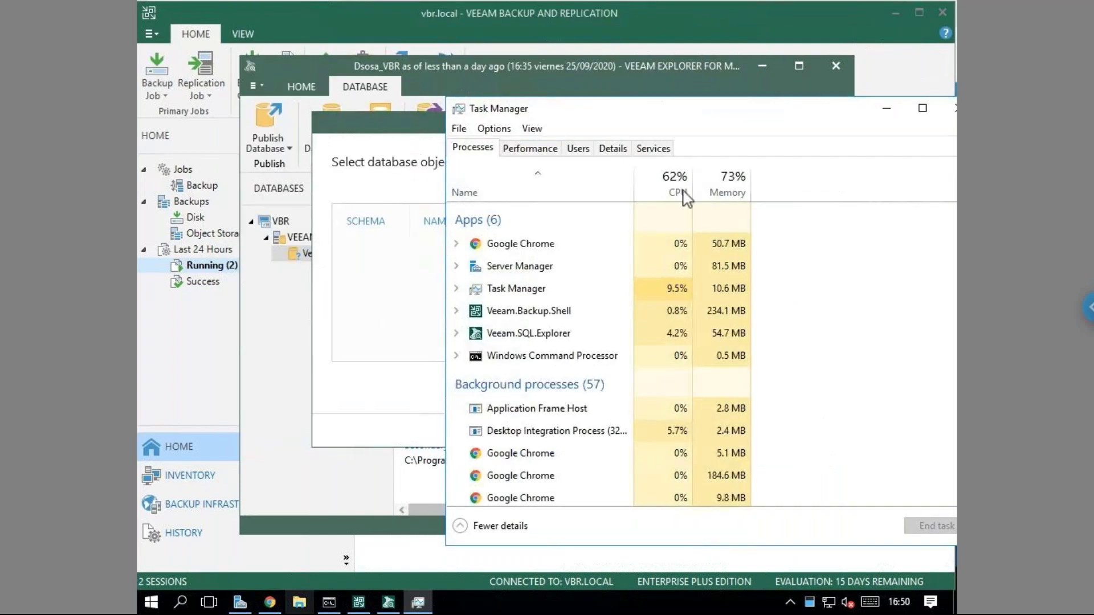
{"action": "left_click", "coordinate": [530, 149]}
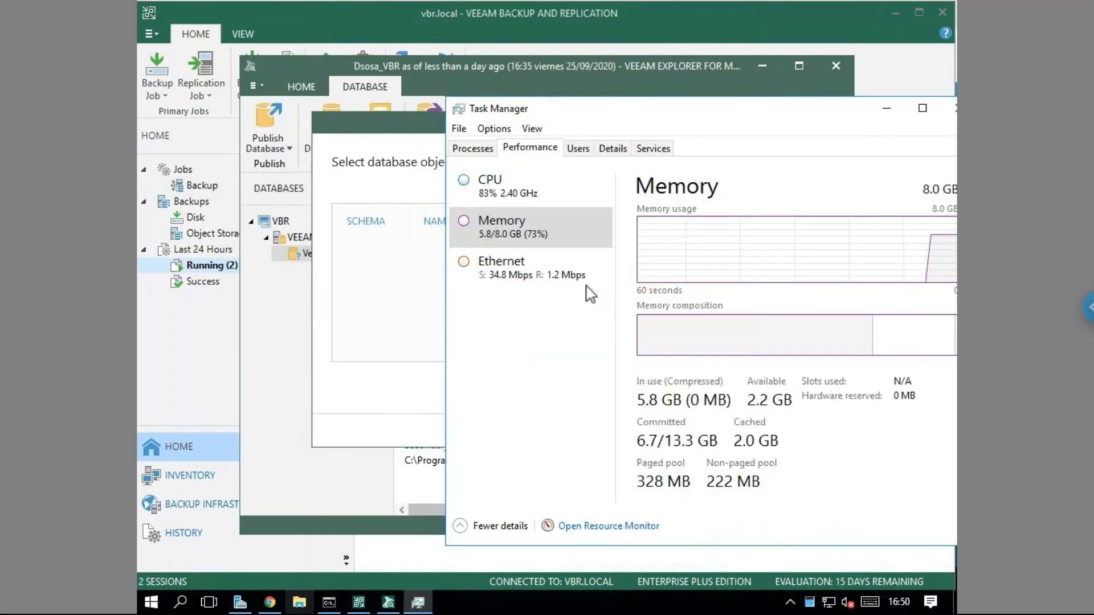
{"action": "left_click", "coordinate": [539, 197]}
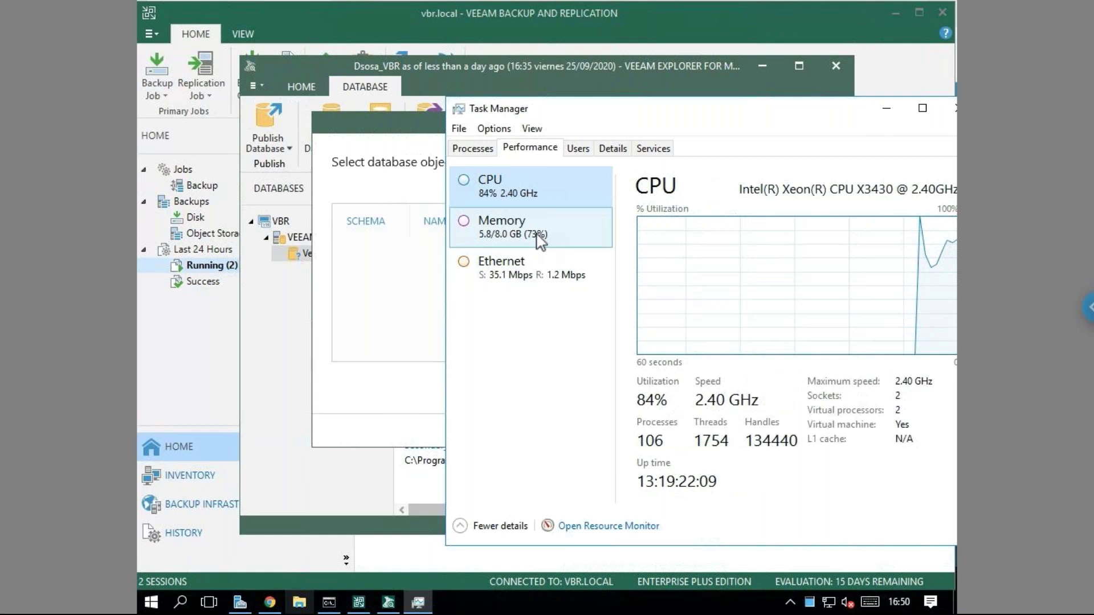
{"action": "left_click", "coordinate": [537, 237]}
{"action": "left_click", "coordinate": [539, 197]}
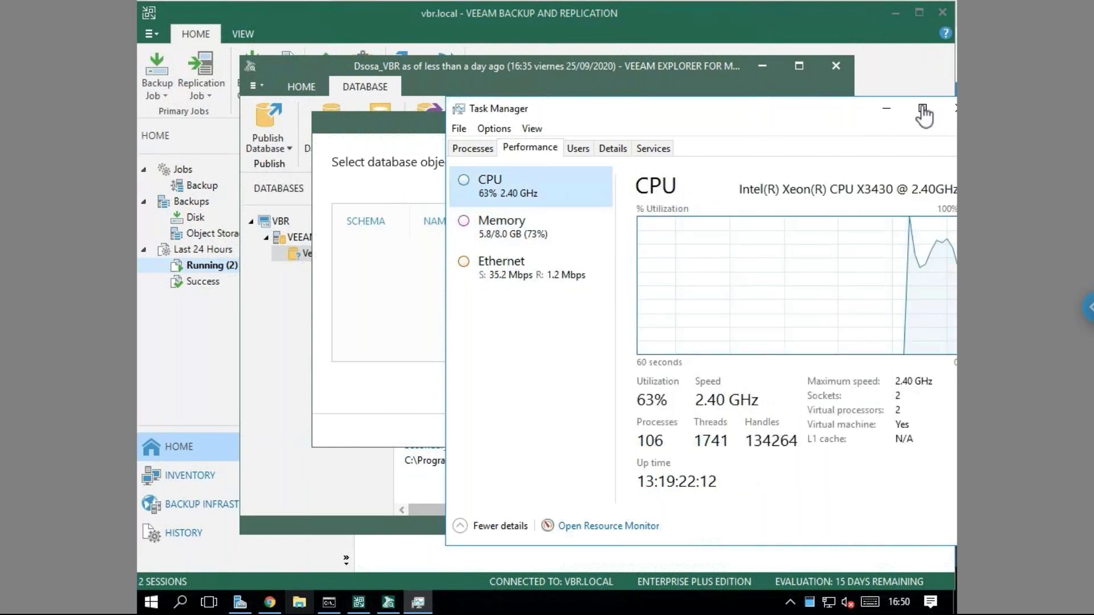
{"action": "left_click_drag", "start_coordinate": [798, 106], "coordinate": [678, 105]}
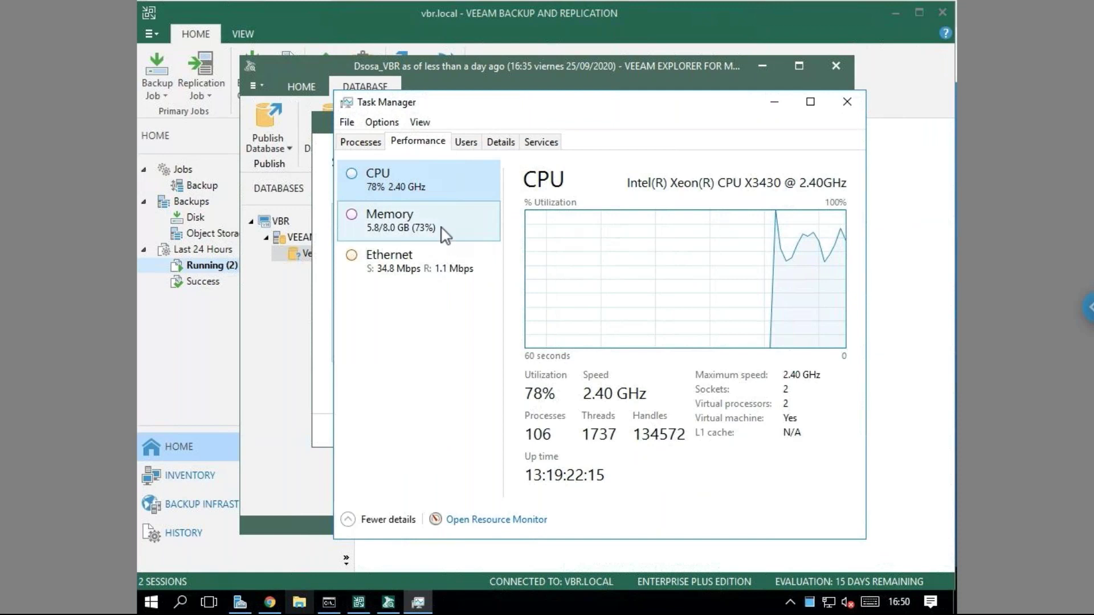
{"action": "key", "text": "Down"}
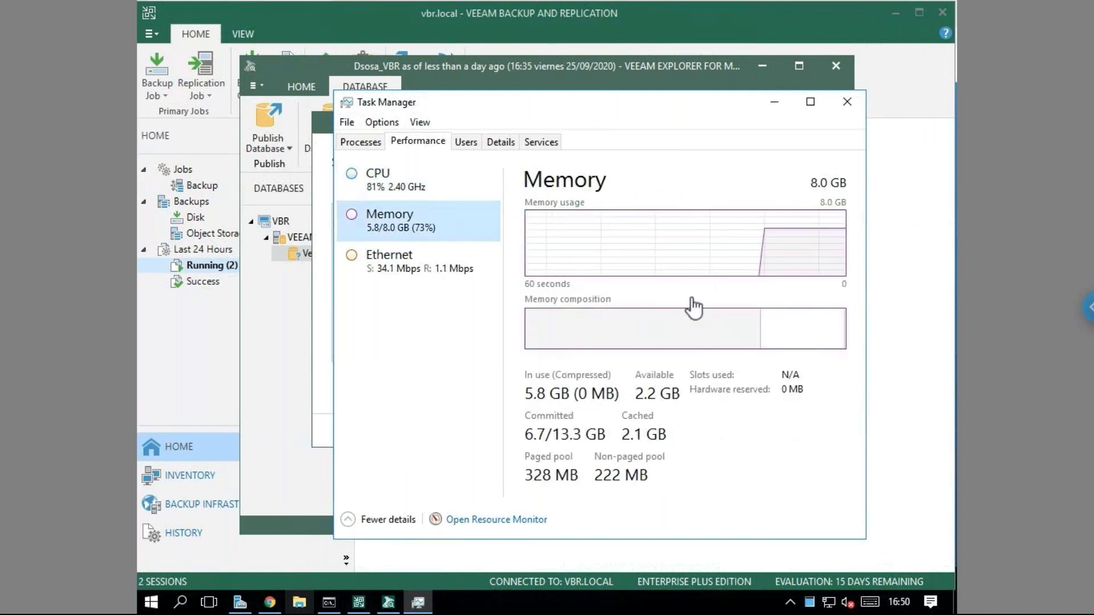
{"action": "left_click", "coordinate": [391, 197]}
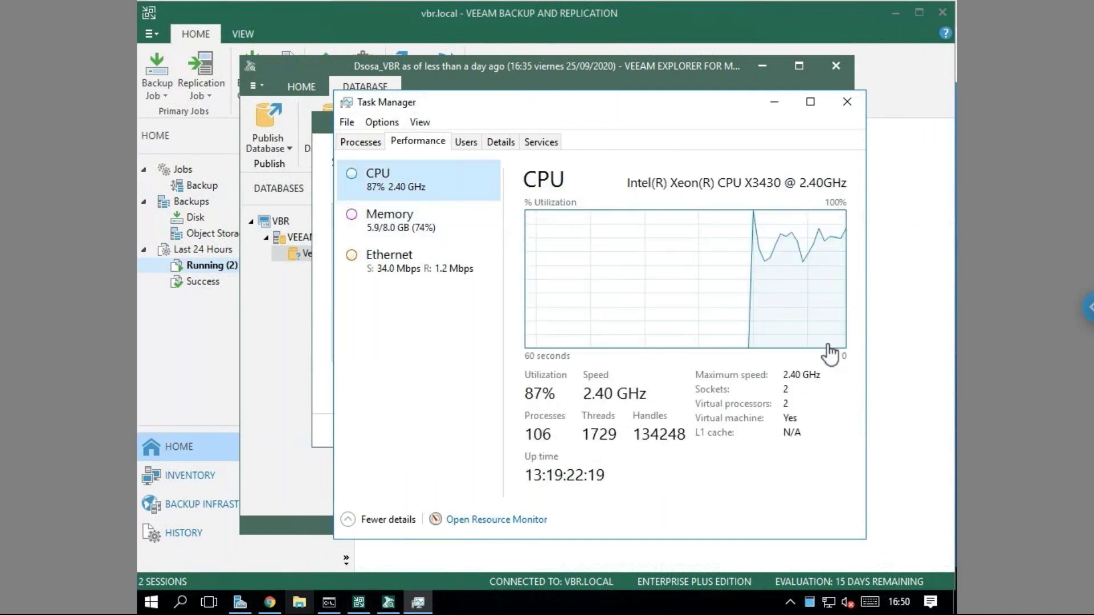
{"action": "left_click", "coordinate": [849, 105]}
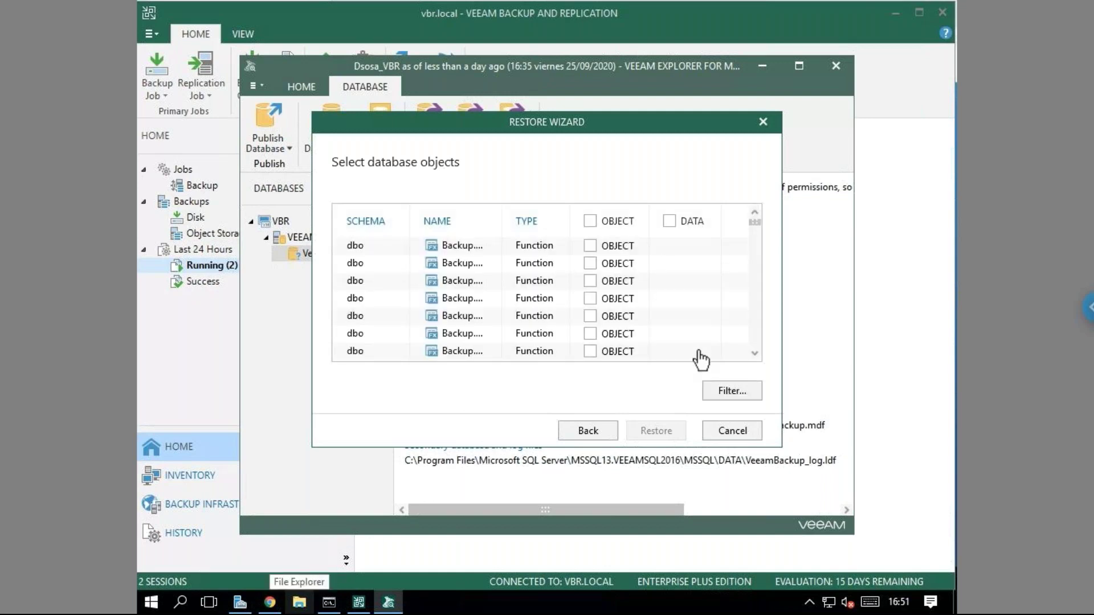
Filter the restore wizard's object list to show only Table objects.
{"action": "left_click", "coordinate": [755, 397]}
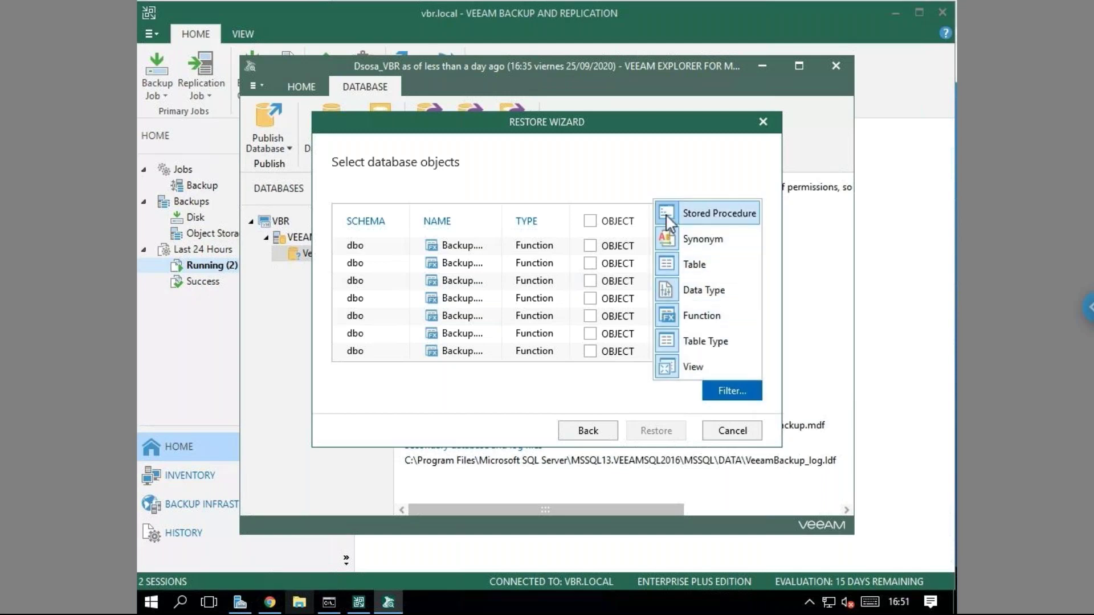
{"action": "left_click", "coordinate": [667, 291]}
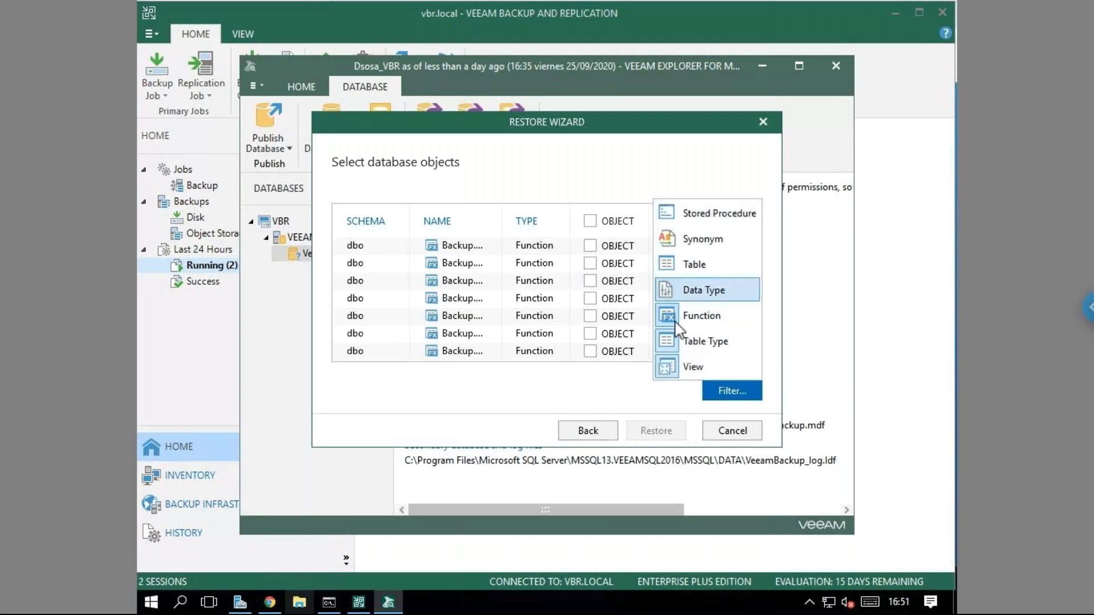
{"action": "left_click", "coordinate": [669, 318]}
{"action": "left_click", "coordinate": [671, 368]}
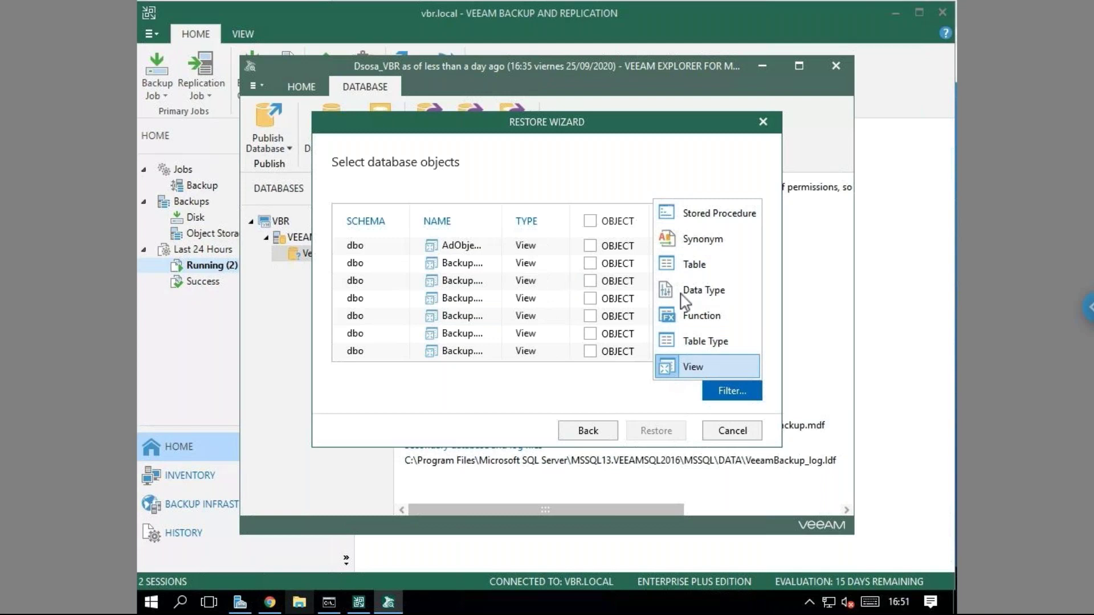
{"action": "left_click", "coordinate": [676, 274]}
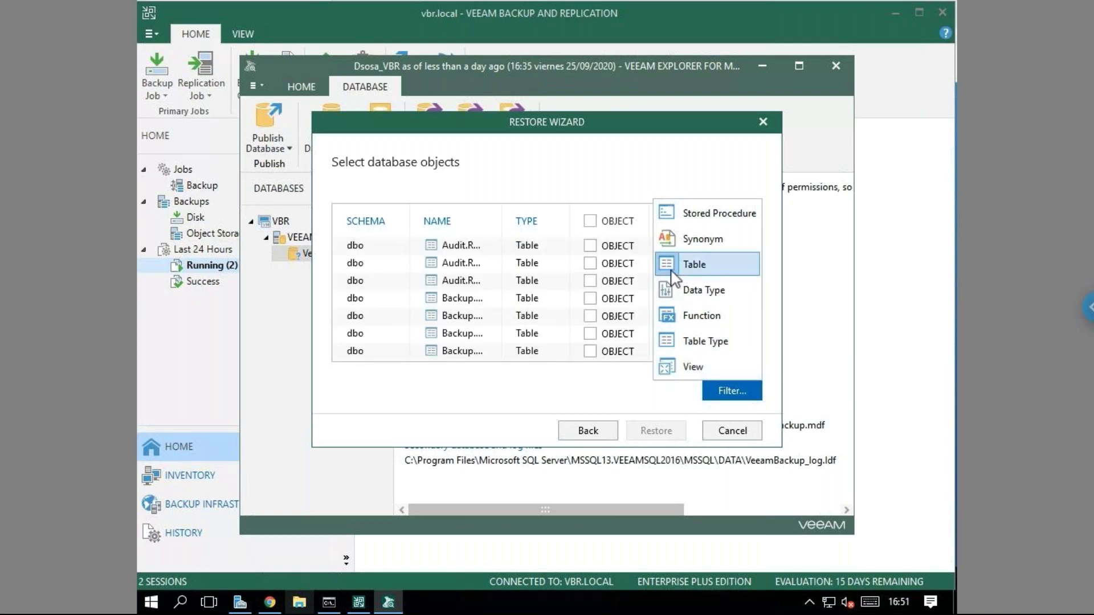
{"action": "left_click", "coordinate": [710, 405]}
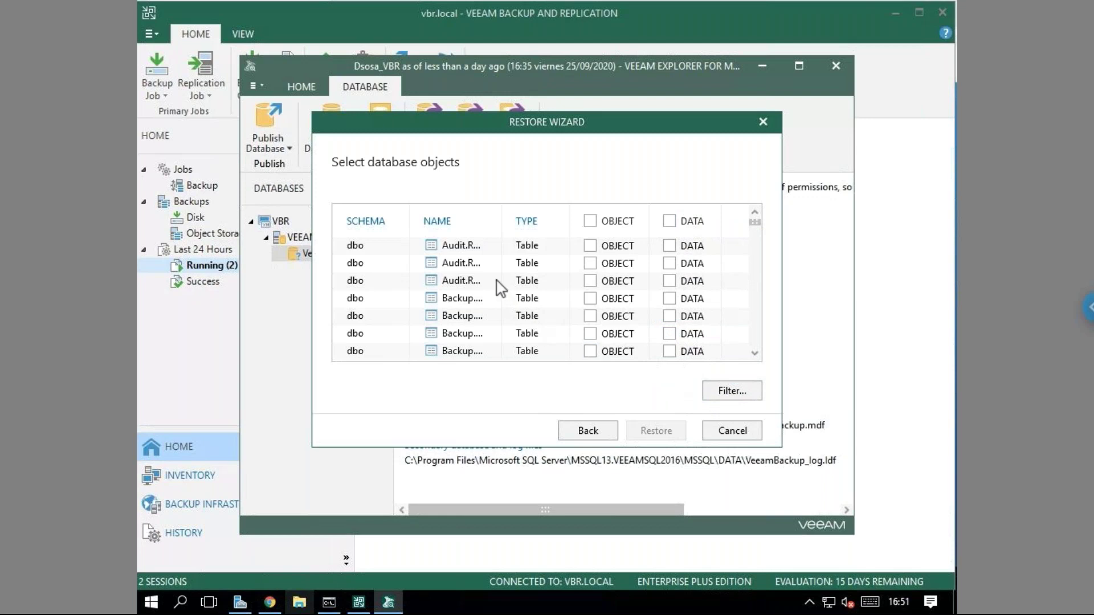
Widen the NAME column, browse the dbo tables, then cancel the wizard without restoring.
{"action": "left_click_drag", "start_coordinate": [501, 224], "coordinate": [597, 226]}
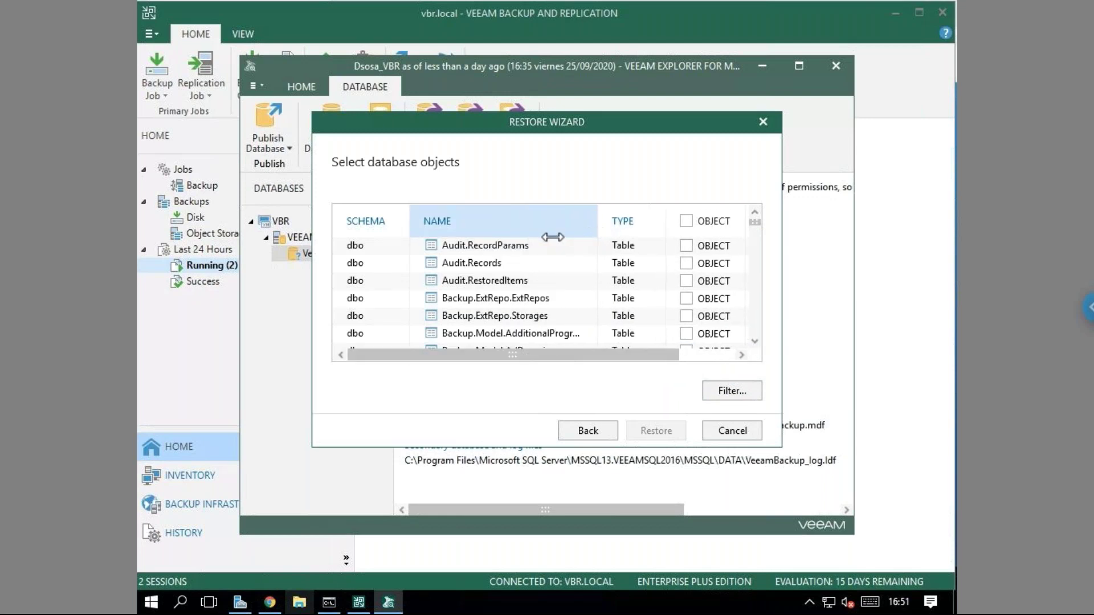
{"action": "scroll", "coordinate": [530, 254], "scroll_direction": "down", "scroll_amount": 5}
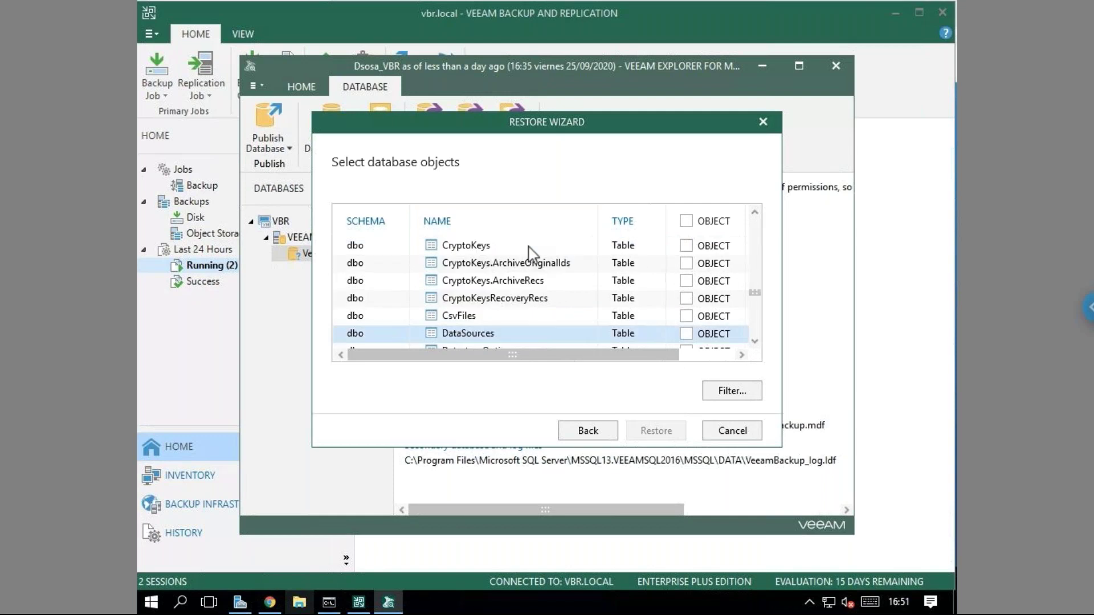
{"action": "scroll", "coordinate": [530, 254], "scroll_direction": "down", "scroll_amount": 2}
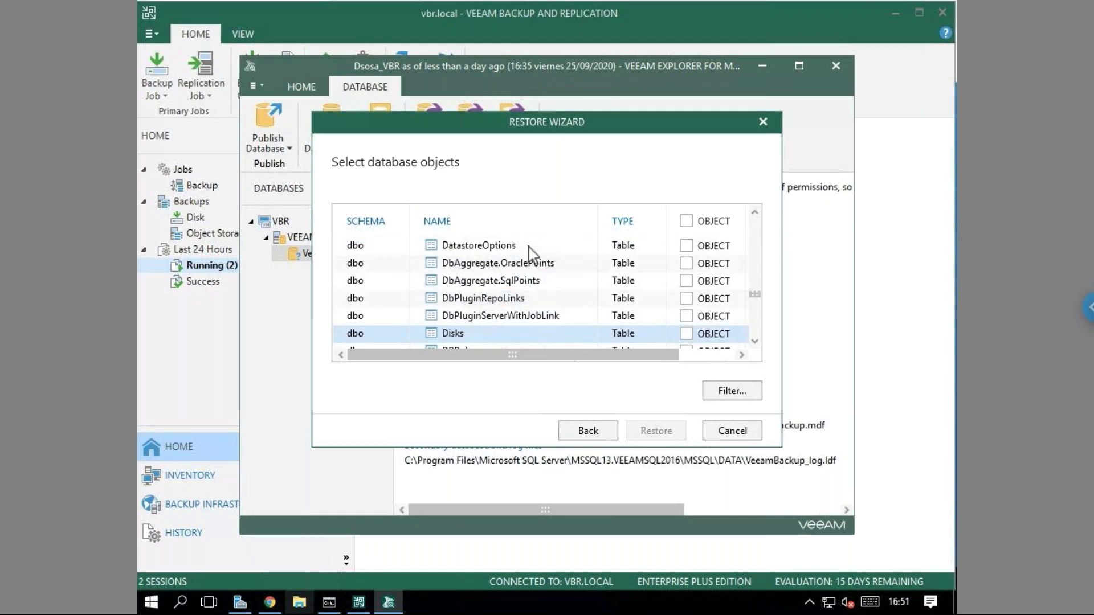
{"action": "scroll", "coordinate": [530, 254], "scroll_direction": "down", "scroll_amount": 2}
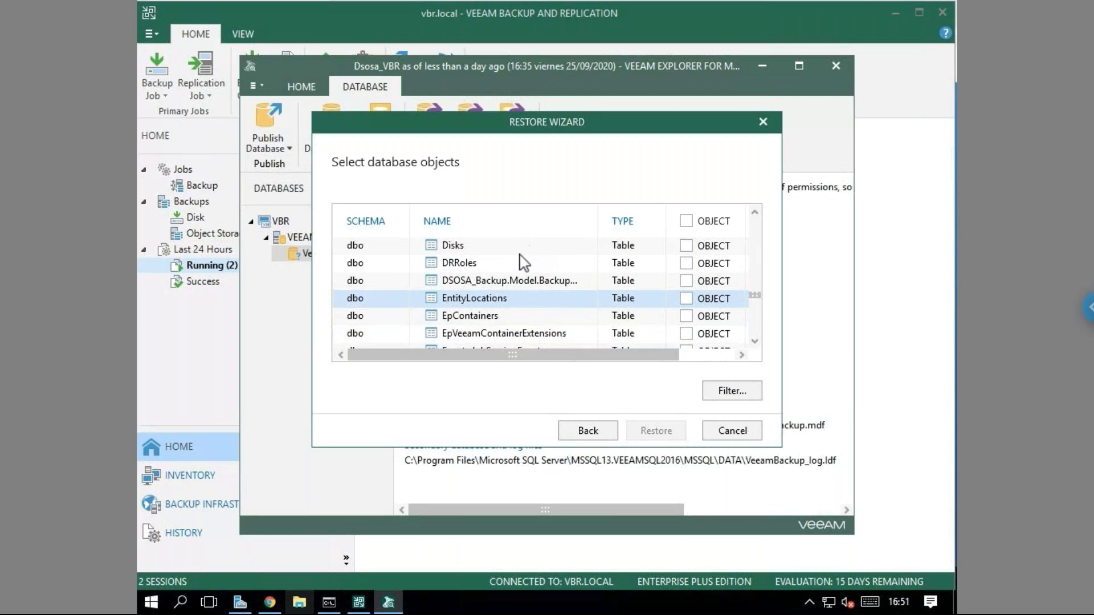
{"action": "left_click", "coordinate": [505, 285]}
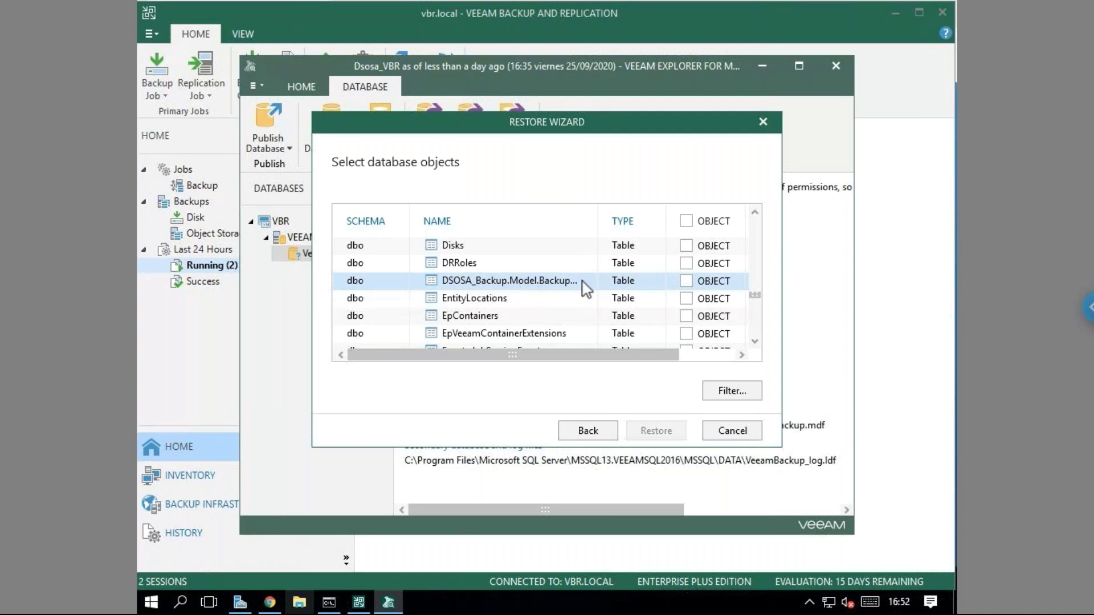
{"action": "left_click", "coordinate": [735, 435]}
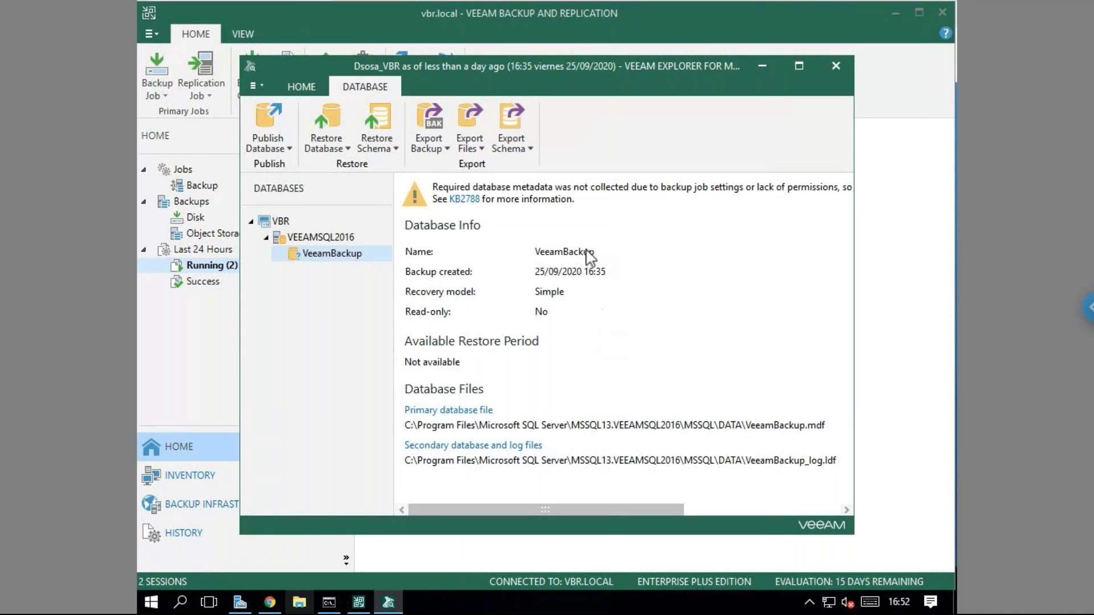
Close Veeam Explorer and start a VMware vSphere guest files restore.
{"action": "left_click", "coordinate": [836, 66]}
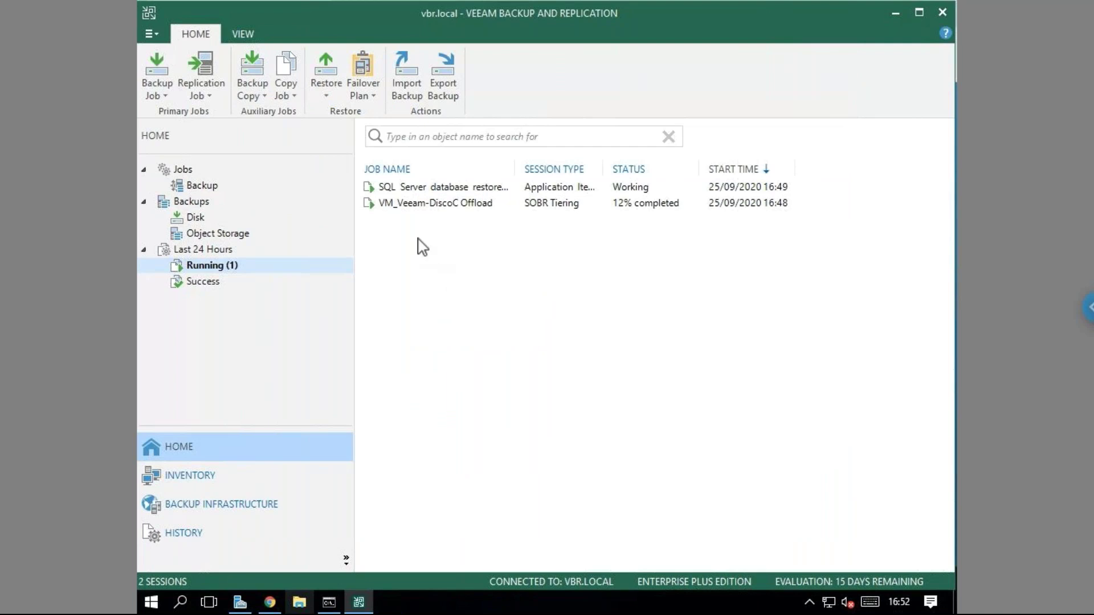
{"action": "left_click", "coordinate": [326, 96]}
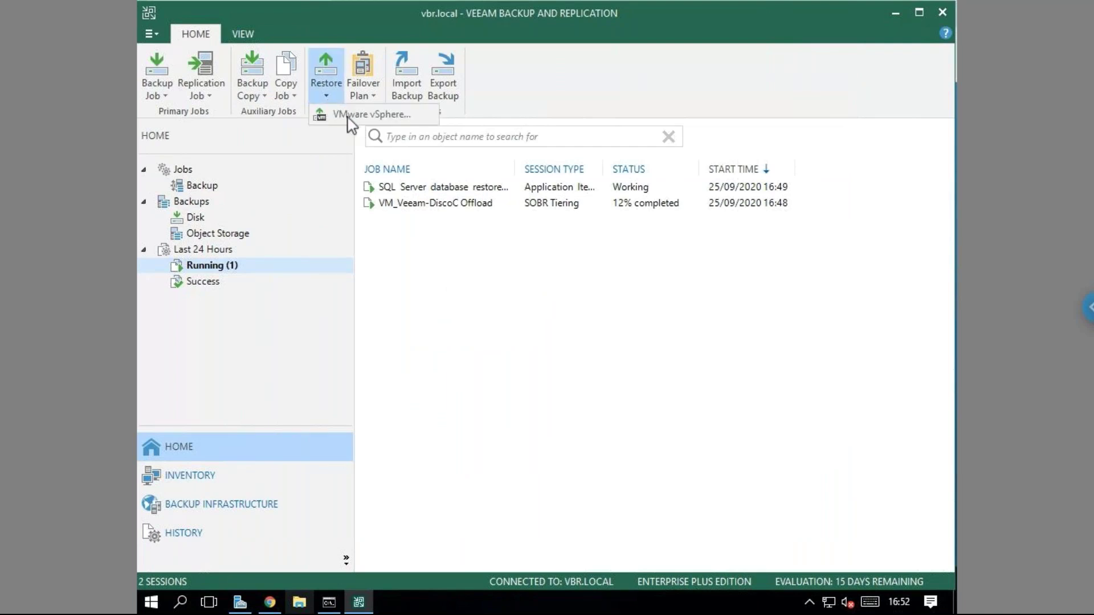
{"action": "left_click", "coordinate": [346, 117]}
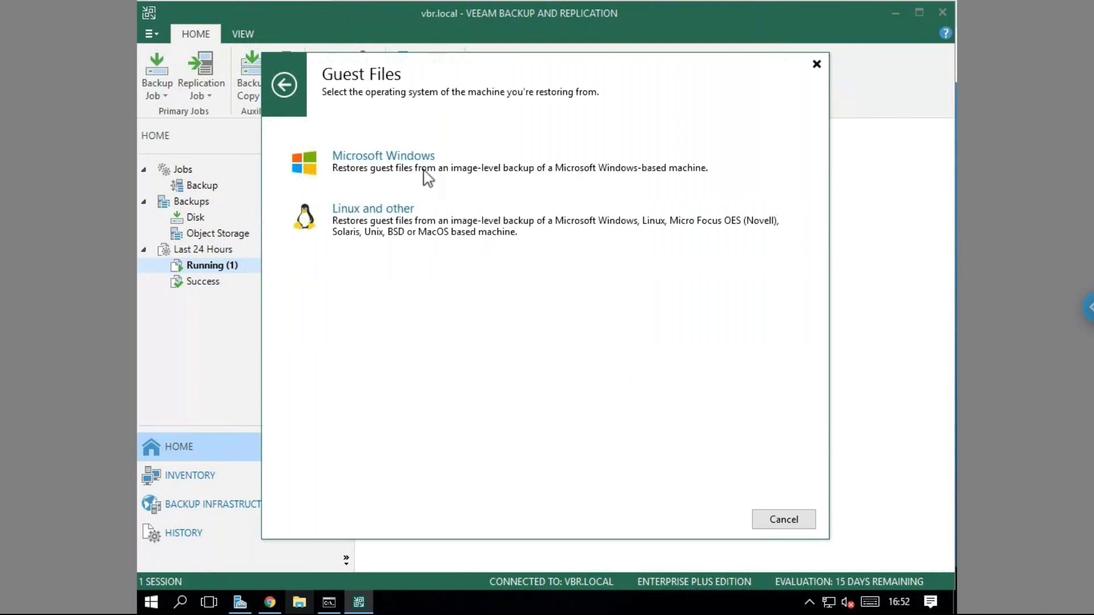
Restore Microsoft Windows guest files from VM_Veeam-DiscoC's machine at the latest restore point, finishing the wizard.
{"action": "left_click", "coordinate": [427, 176]}
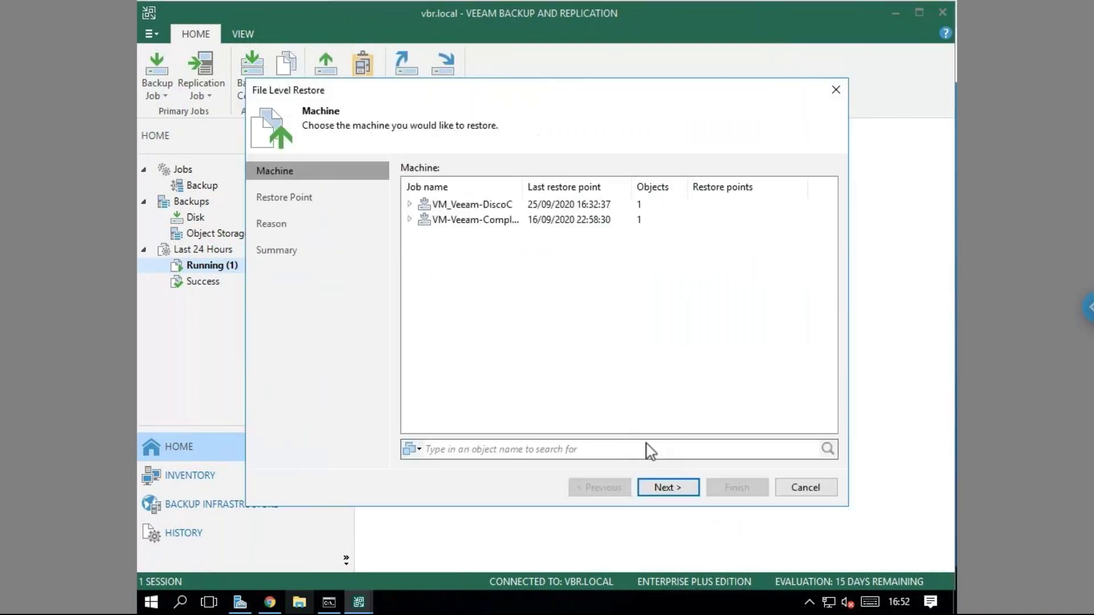
{"action": "double_click", "coordinate": [423, 208]}
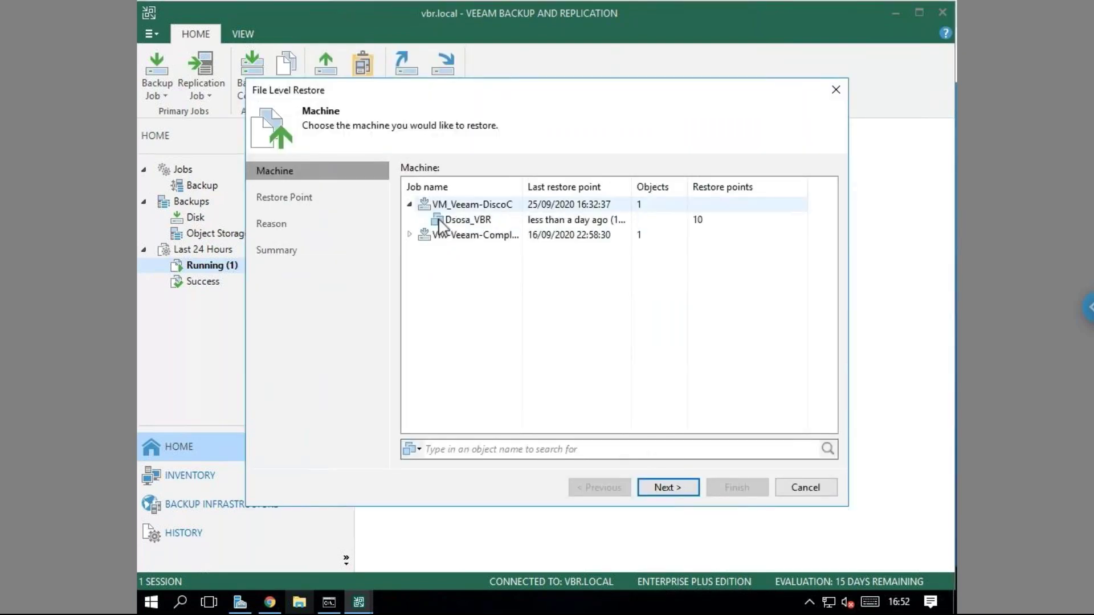
{"action": "left_click", "coordinate": [456, 221]}
{"action": "left_click", "coordinate": [670, 488]}
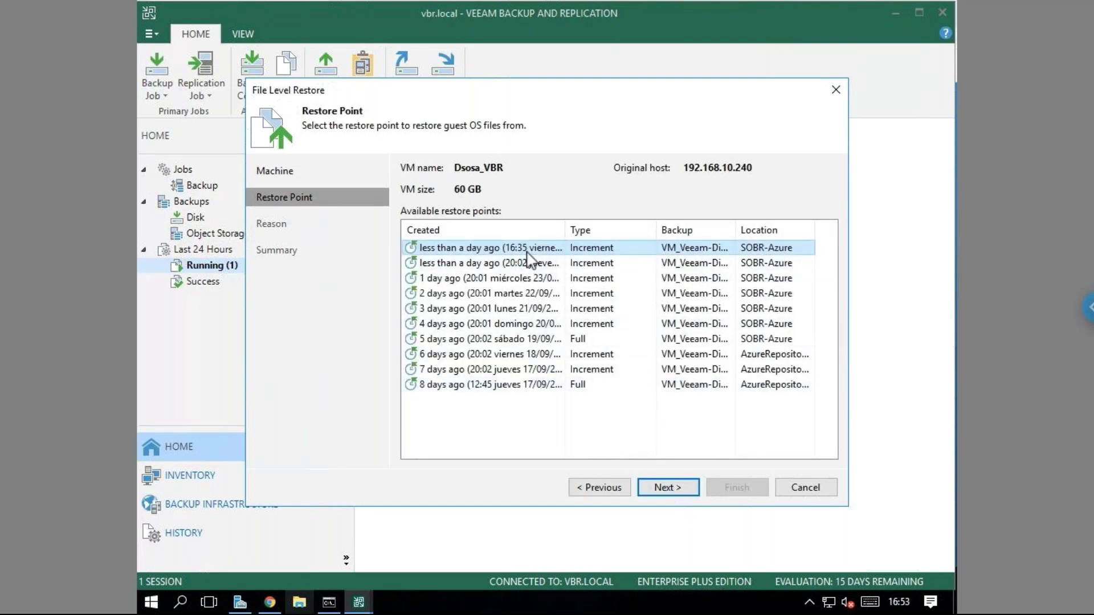
{"action": "left_click", "coordinate": [662, 487]}
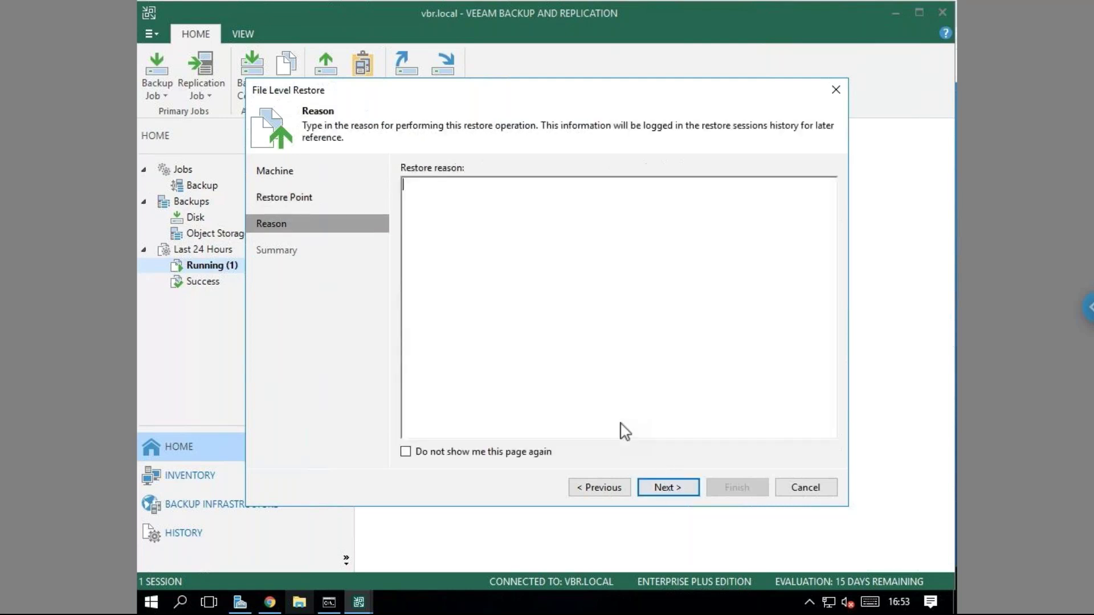
{"action": "left_click", "coordinate": [686, 487]}
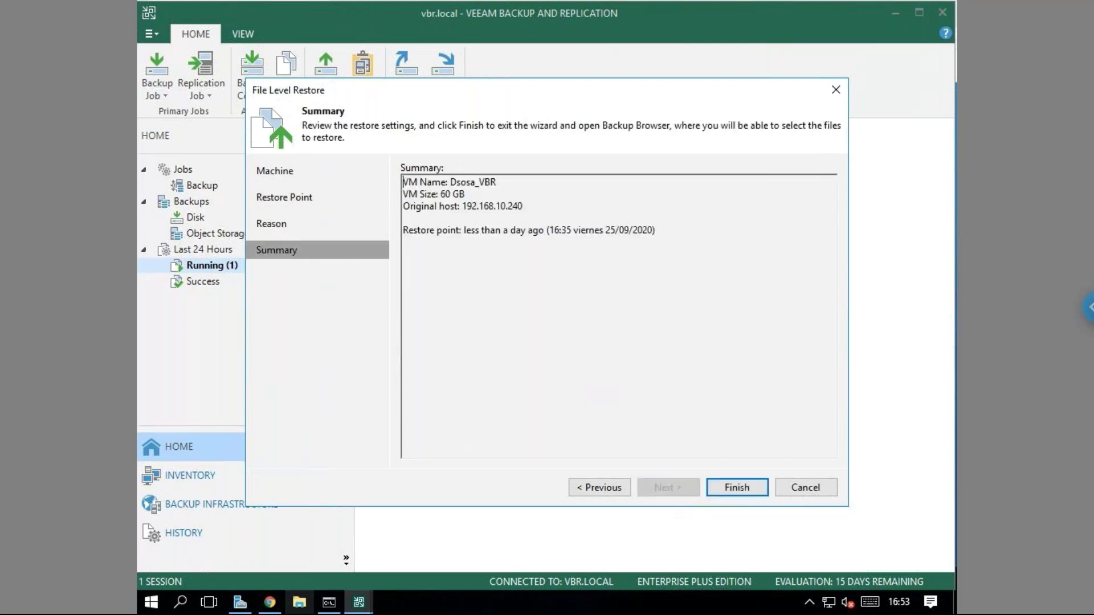
{"action": "left_click", "coordinate": [735, 490]}
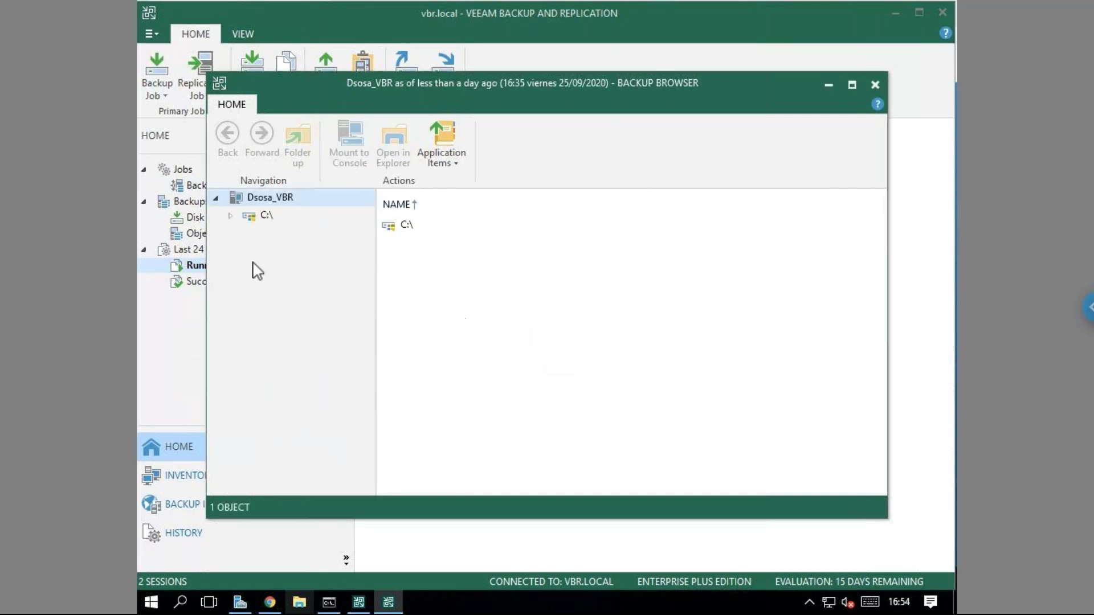
Expand the C:\ drive in the Backup Browser and briefly inspect the Backup folder.
{"action": "left_click", "coordinate": [231, 216]}
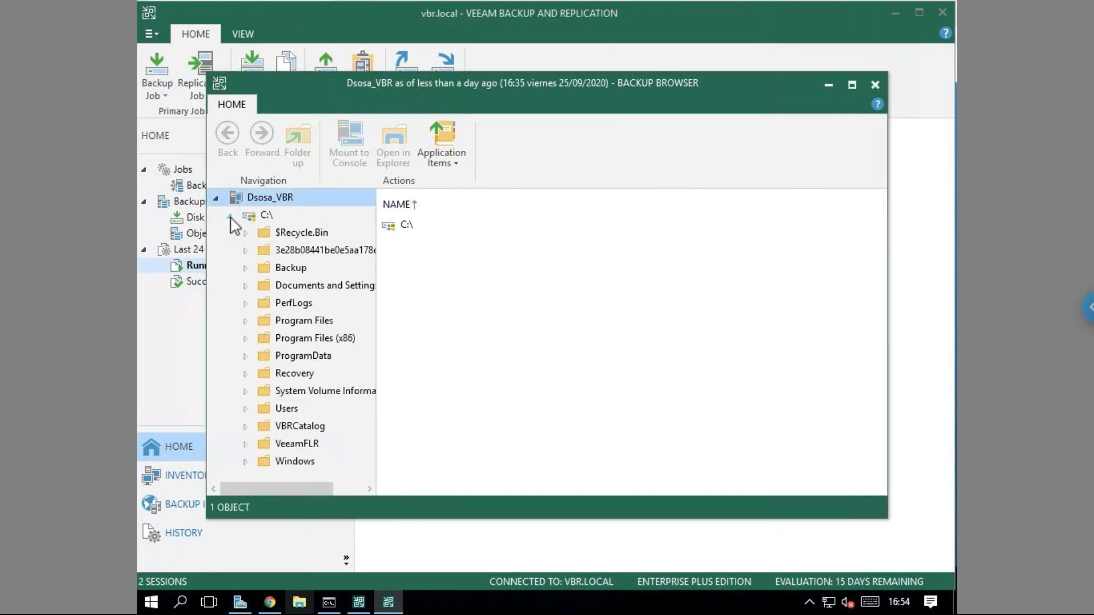
{"action": "left_click", "coordinate": [230, 216]}
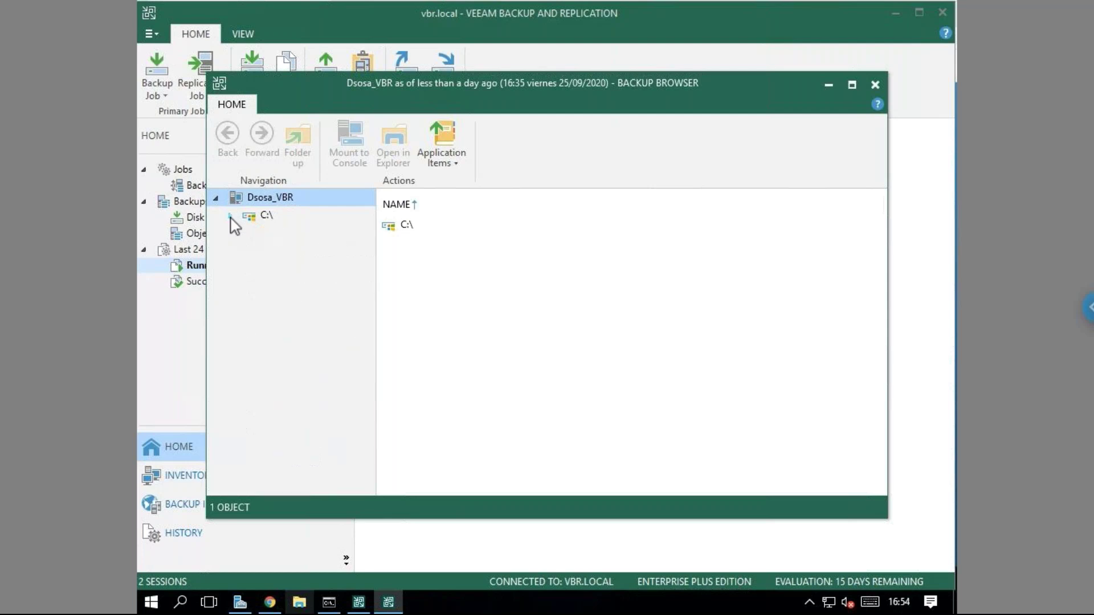
{"action": "left_click", "coordinate": [230, 216]}
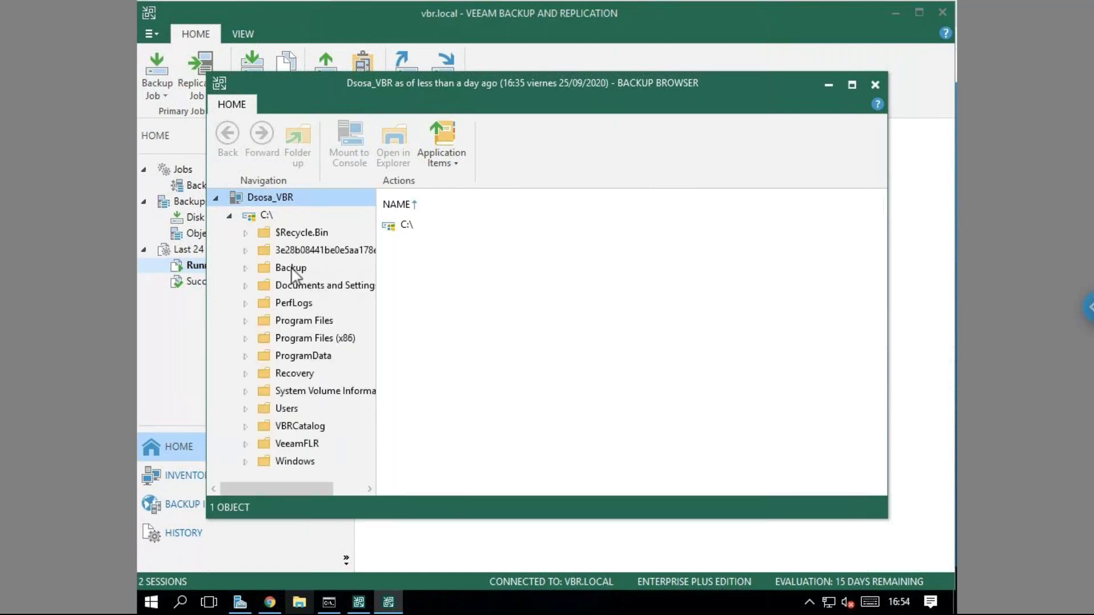
{"action": "left_click", "coordinate": [265, 273]}
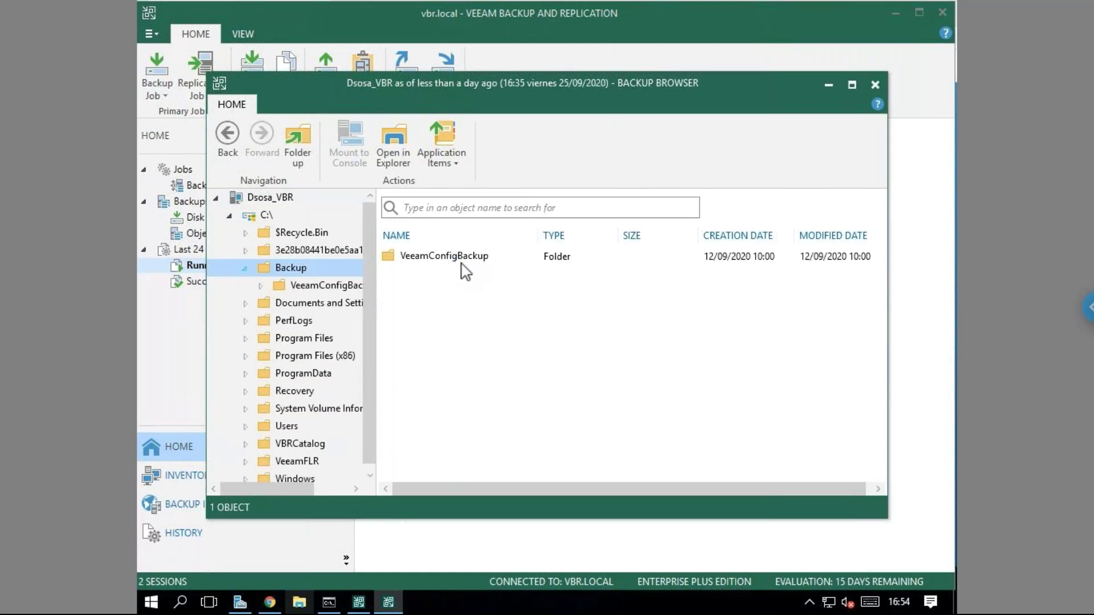
{"action": "left_click", "coordinate": [245, 269]}
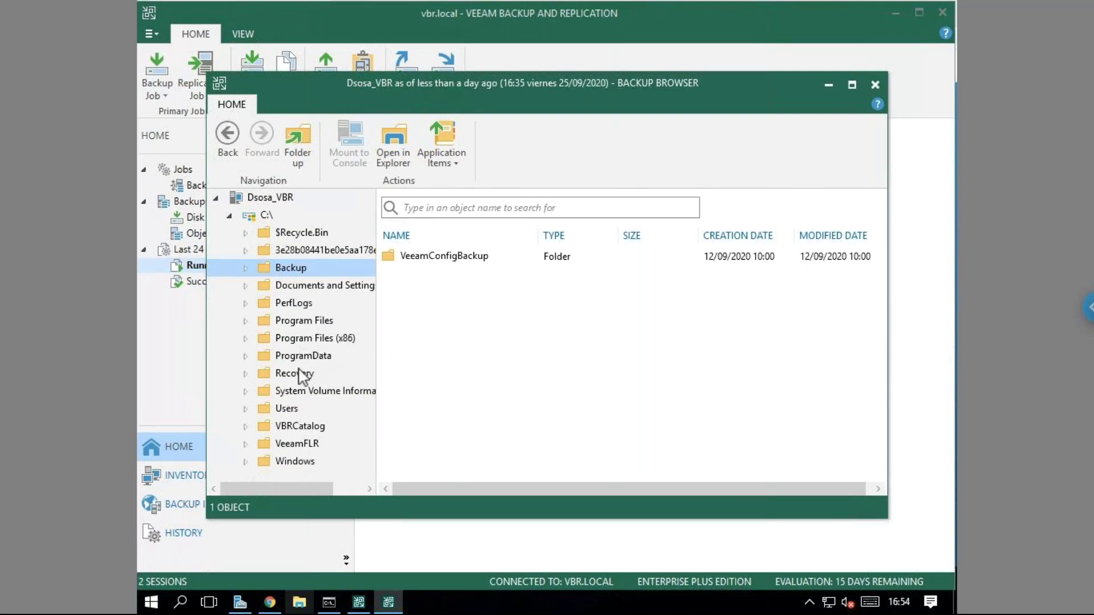
Navigate Users > Administrator and open the Desktop folder's contents.
{"action": "left_click", "coordinate": [245, 409]}
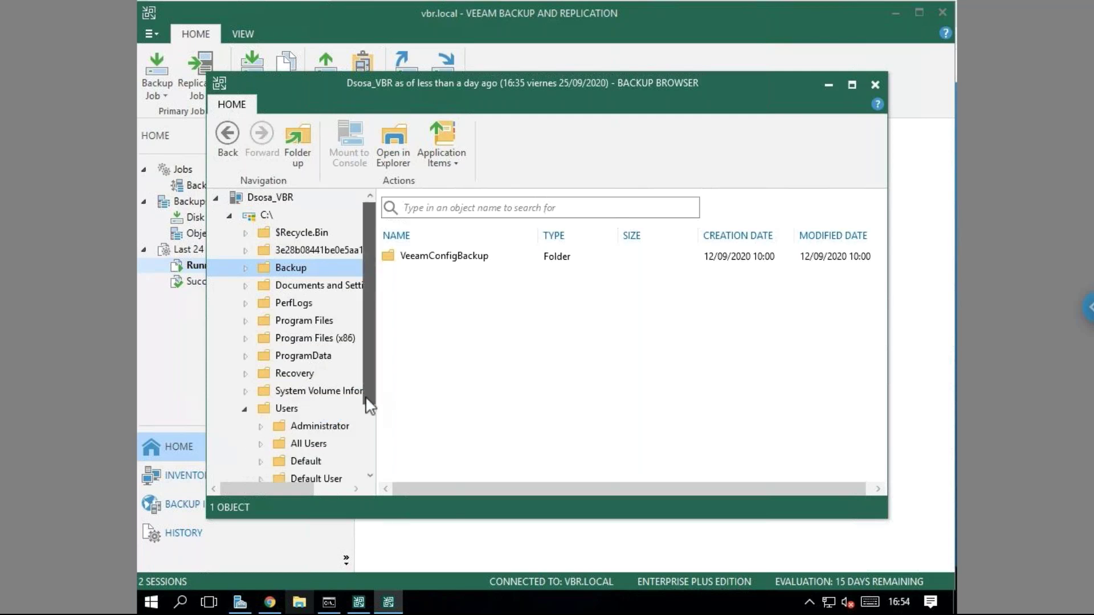
{"action": "scroll", "coordinate": [342, 410], "scroll_direction": "down", "scroll_amount": 1}
{"action": "left_click", "coordinate": [261, 400]}
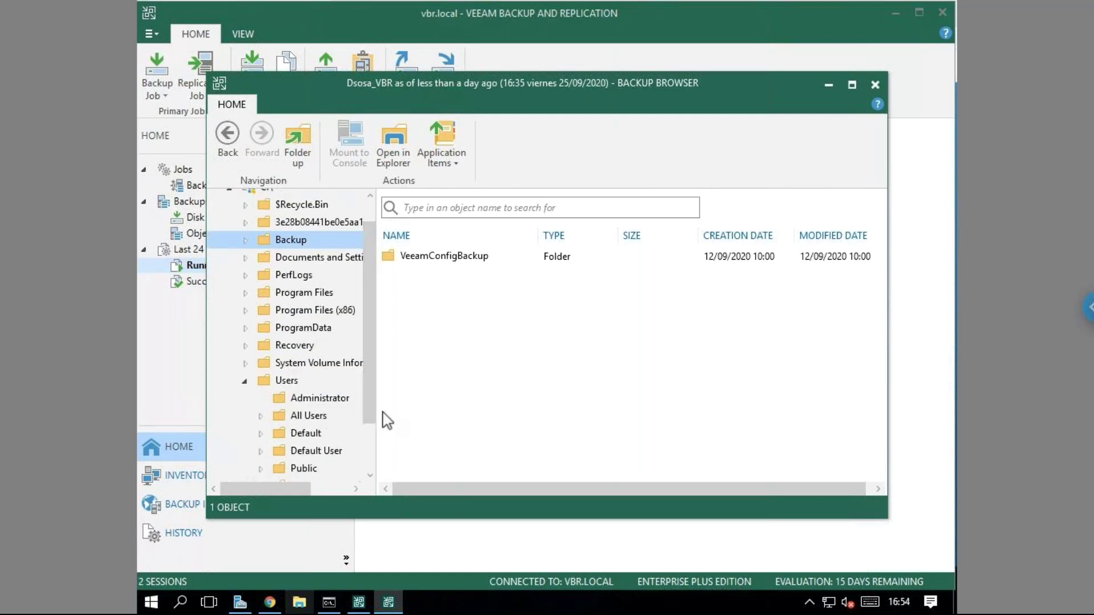
{"action": "left_click", "coordinate": [374, 379]}
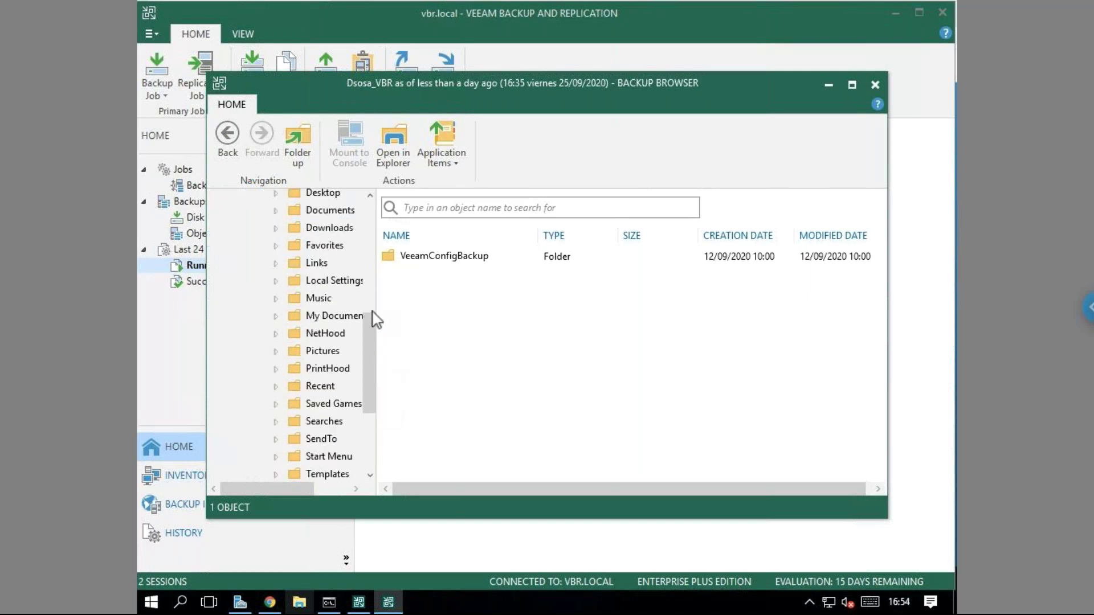
{"action": "scroll", "coordinate": [363, 293], "scroll_direction": "down", "scroll_amount": 2}
{"action": "scroll", "coordinate": [360, 304], "scroll_direction": "up", "scroll_amount": 2}
{"action": "scroll", "coordinate": [365, 366], "scroll_direction": "up", "scroll_amount": 2}
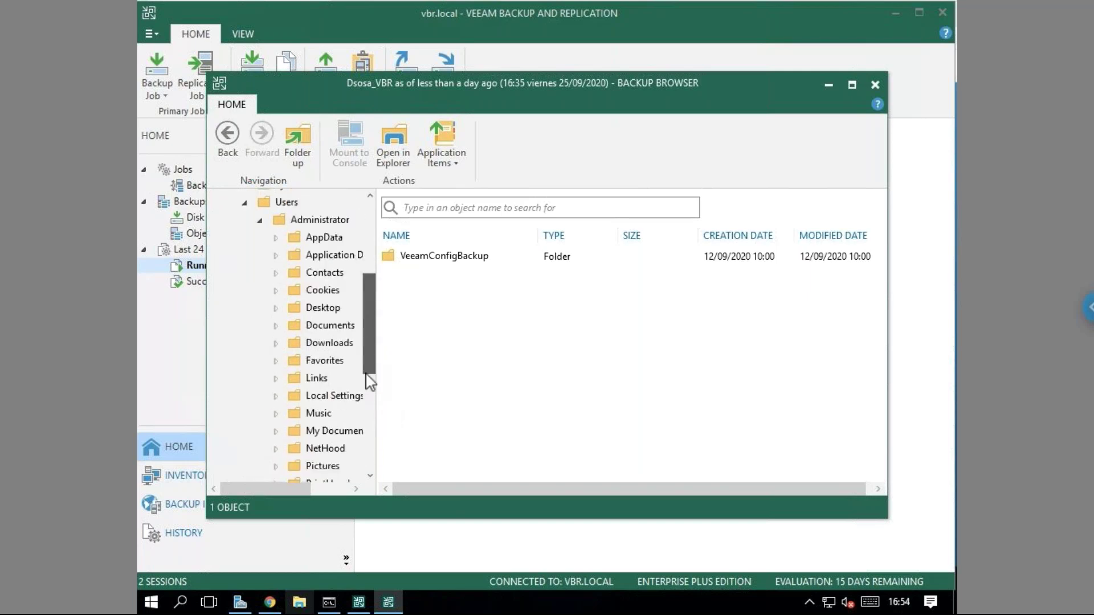
{"action": "scroll", "coordinate": [373, 371], "scroll_direction": "down", "scroll_amount": 4}
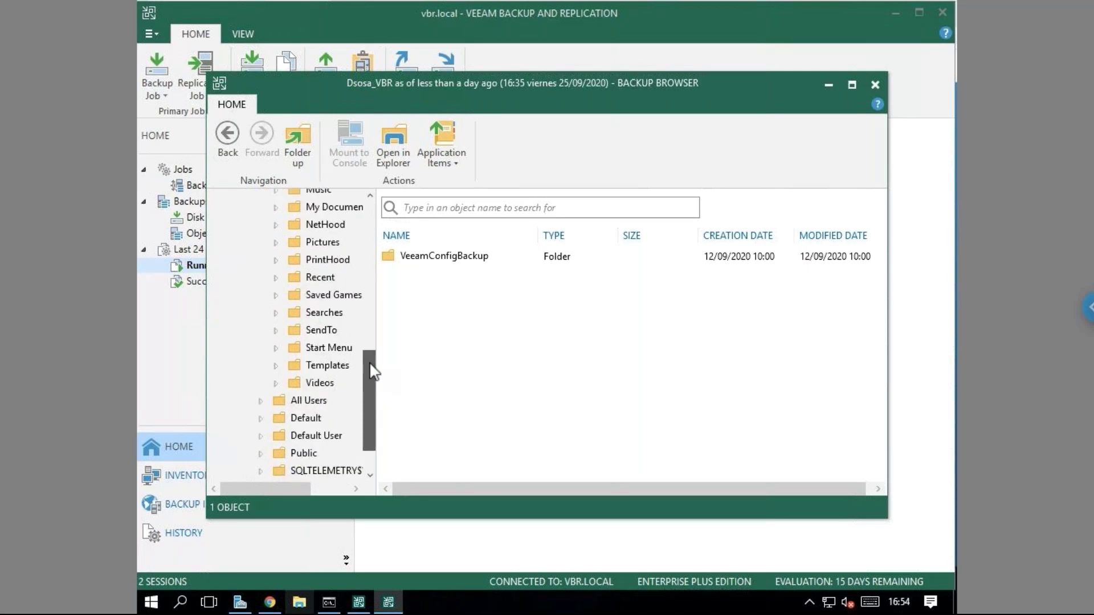
{"action": "scroll", "coordinate": [365, 354], "scroll_direction": "up", "scroll_amount": 2}
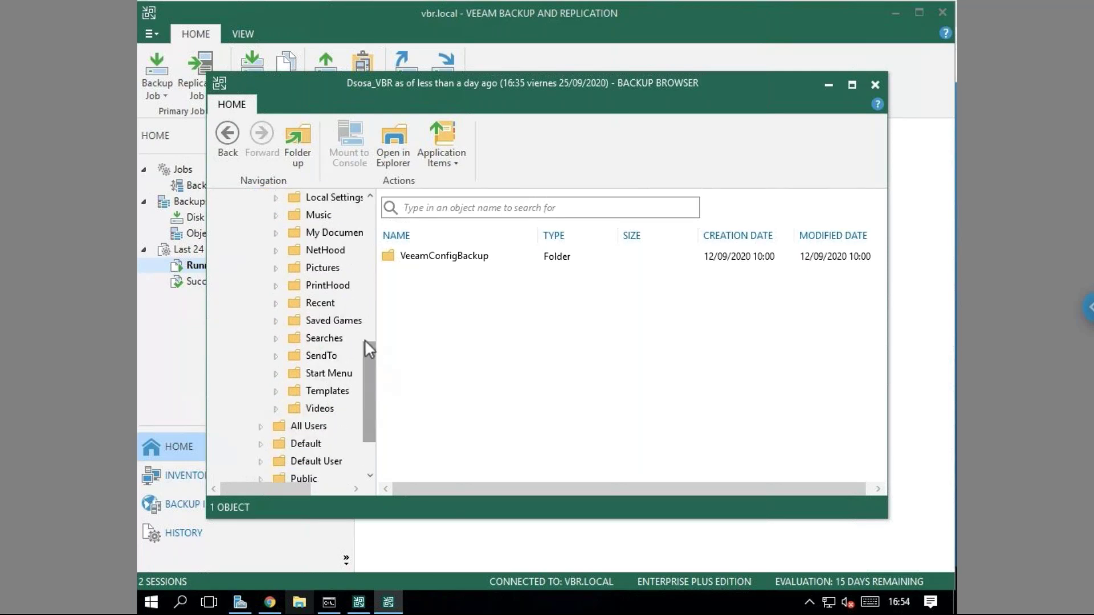
{"action": "scroll", "coordinate": [365, 340], "scroll_direction": "up", "scroll_amount": 1}
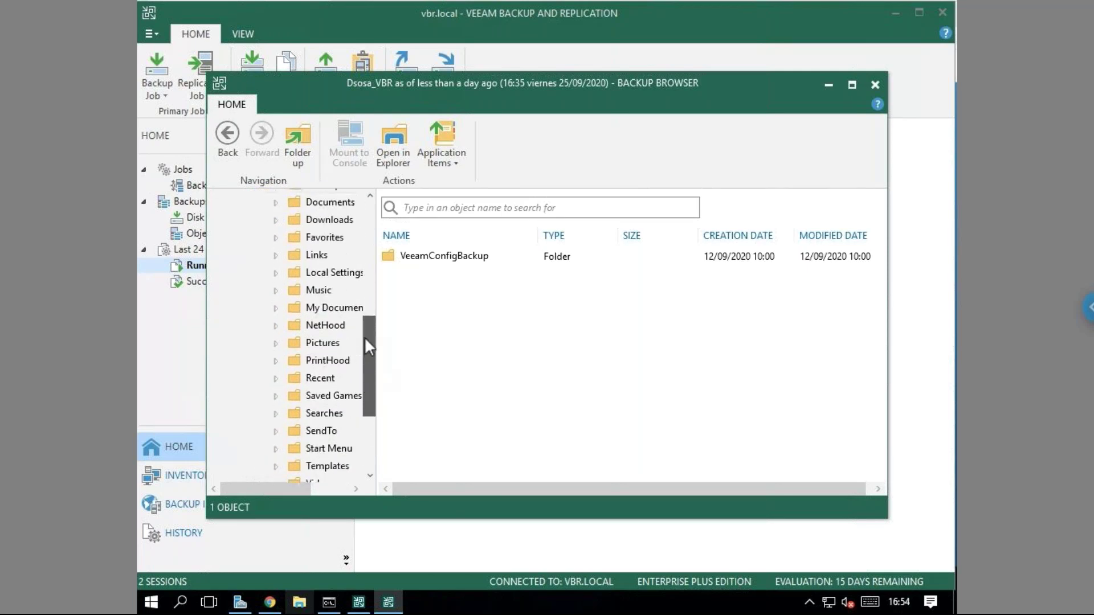
{"action": "scroll", "coordinate": [367, 323], "scroll_direction": "up", "scroll_amount": 1}
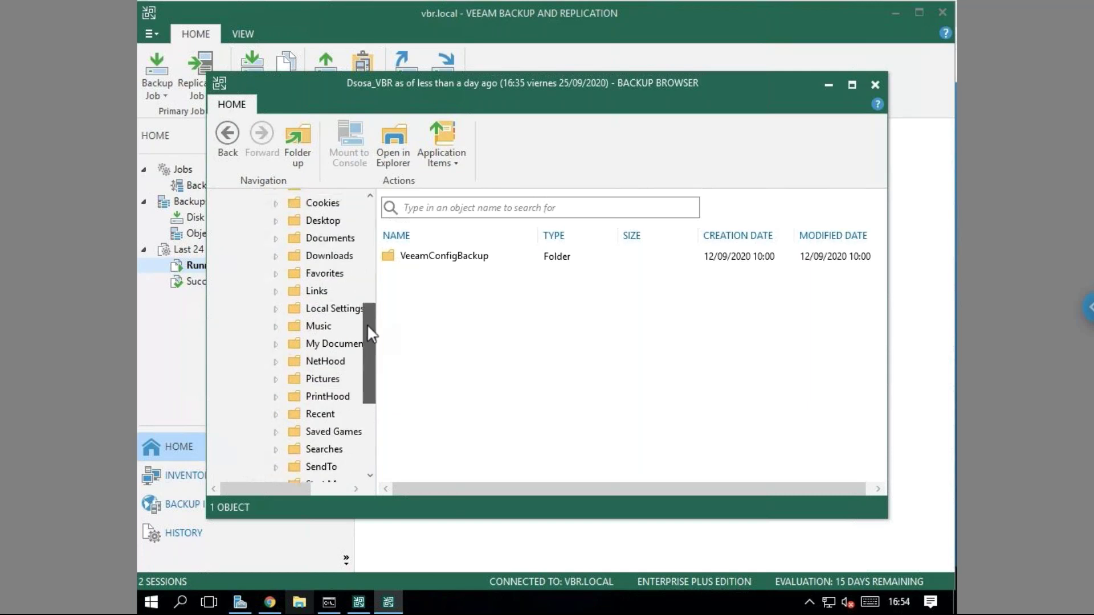
{"action": "left_click", "coordinate": [290, 222]}
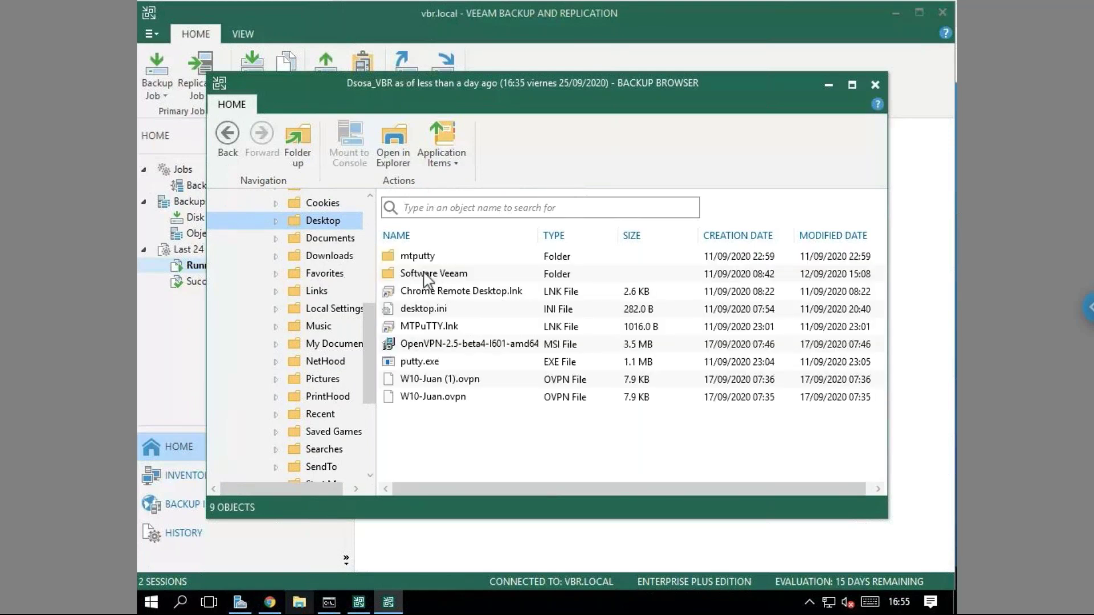
Restore VeeamPN_2.1.0.461.ova from Software Veeam with the Keep option, then open File Explorer.
{"action": "left_click", "coordinate": [427, 279]}
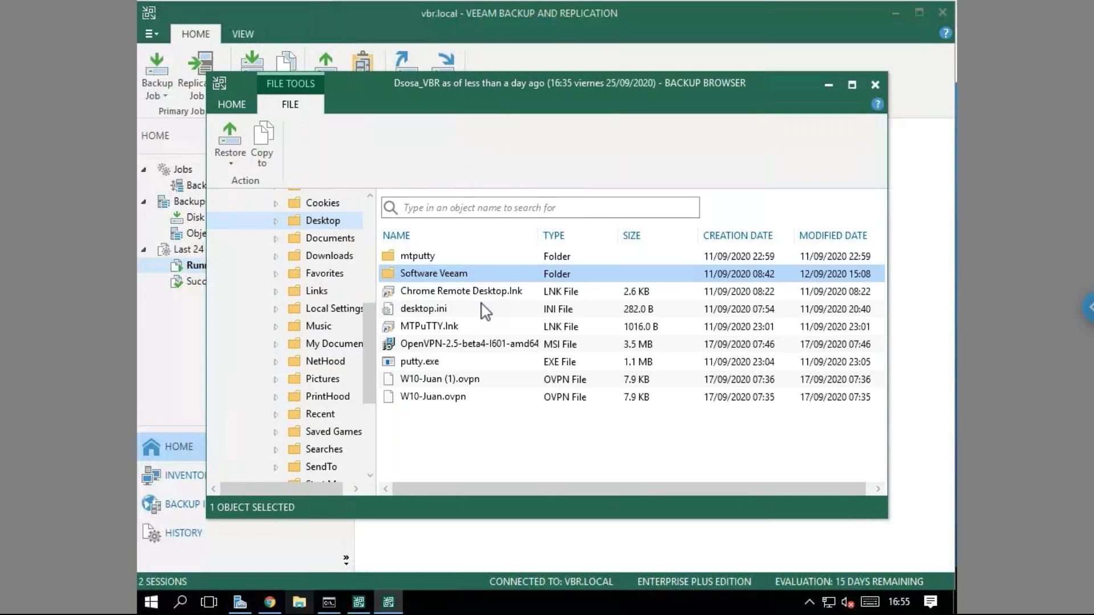
{"action": "double_click", "coordinate": [408, 278]}
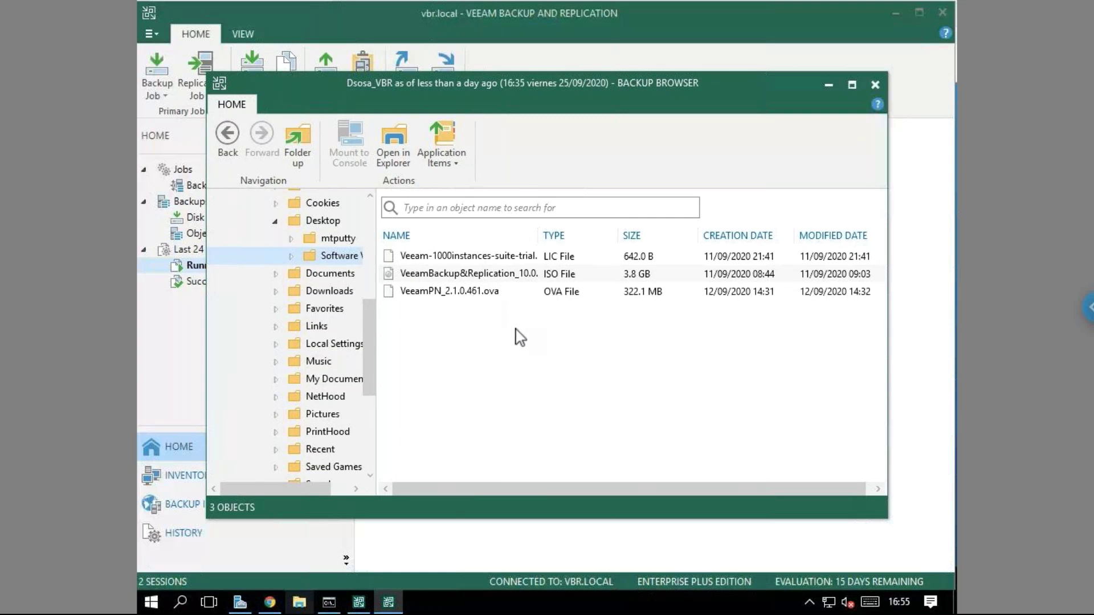
{"action": "left_click", "coordinate": [456, 292]}
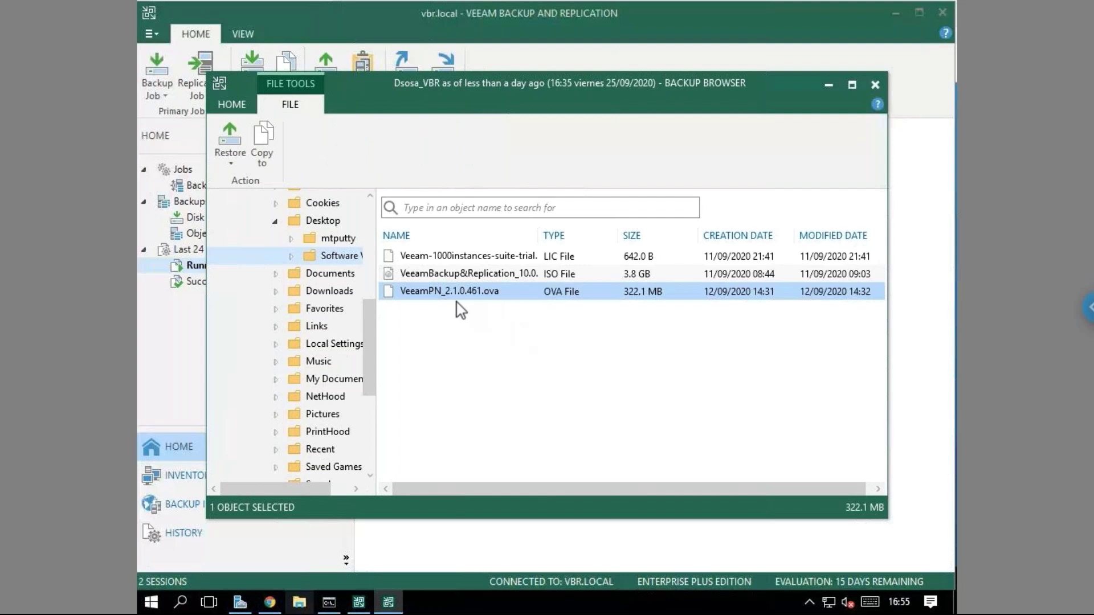
{"action": "left_click", "coordinate": [232, 164]}
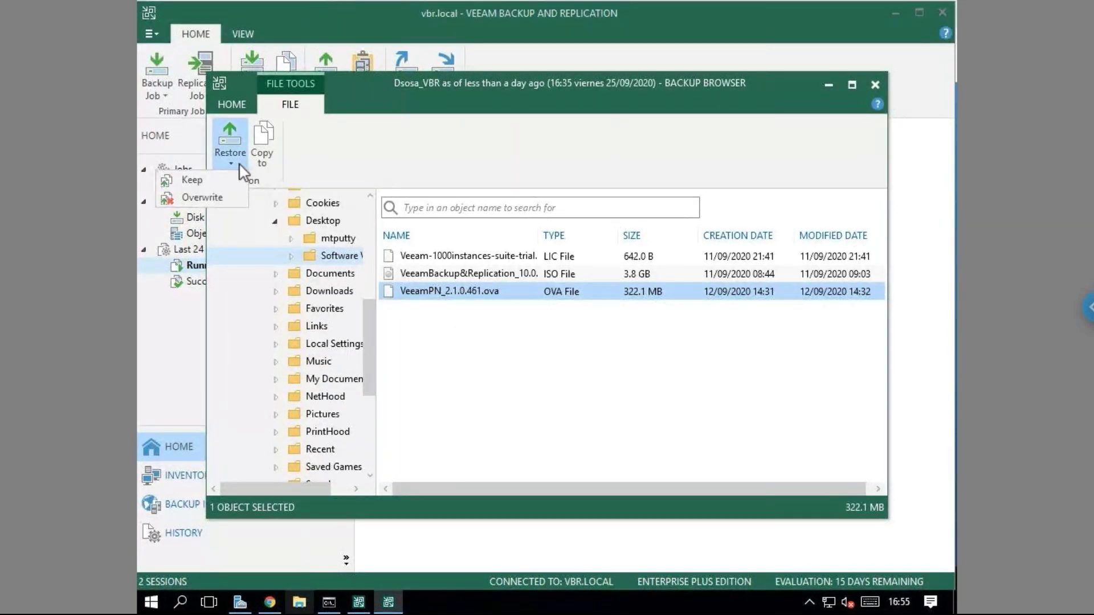
{"action": "left_click", "coordinate": [201, 182]}
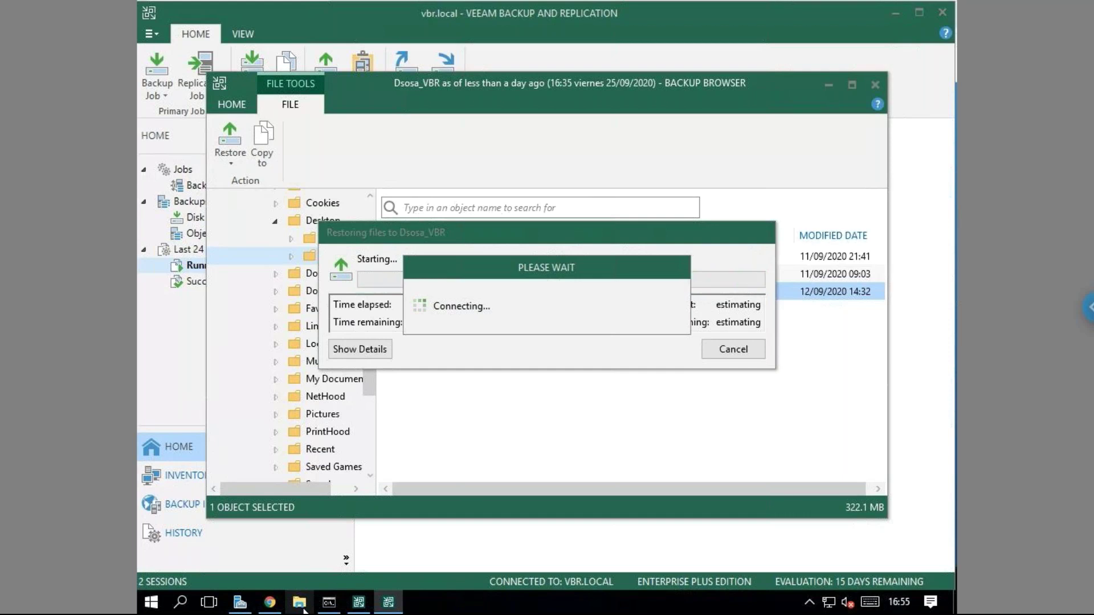
{"action": "left_click", "coordinate": [307, 603]}
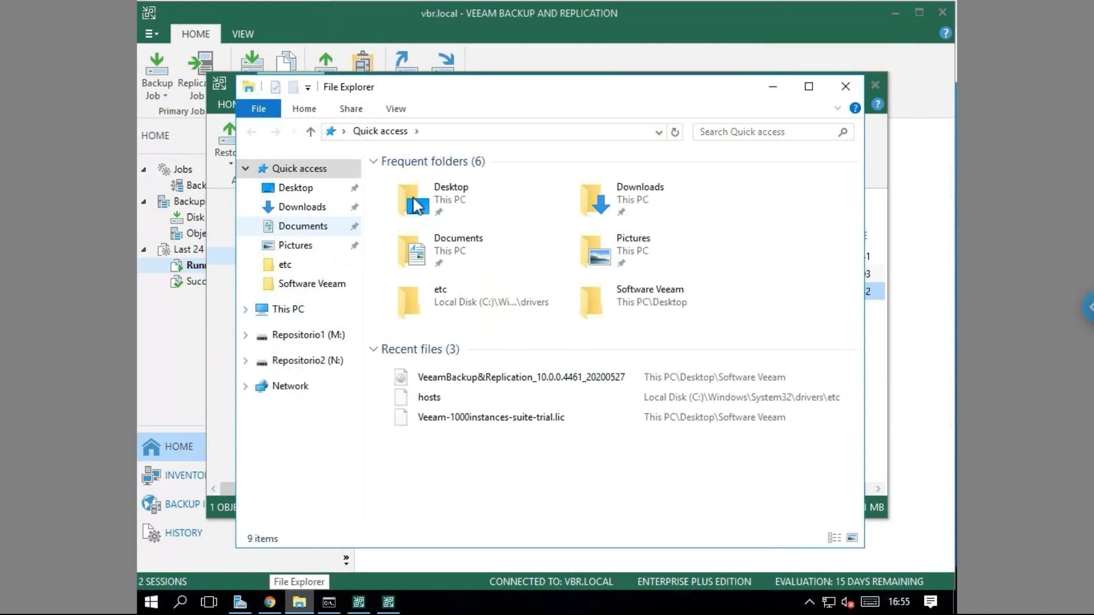
Open Desktop\Software Veeam in File Explorer and put the Name column first.
{"action": "left_click", "coordinate": [272, 192]}
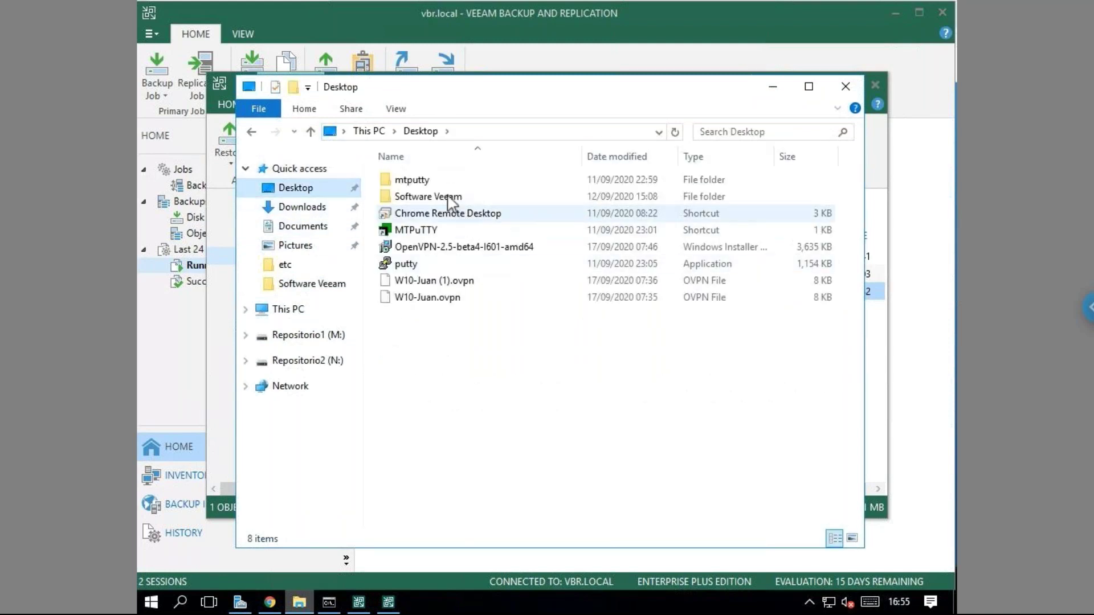
{"action": "left_click", "coordinate": [447, 196]}
{"action": "key", "text": "Return"}
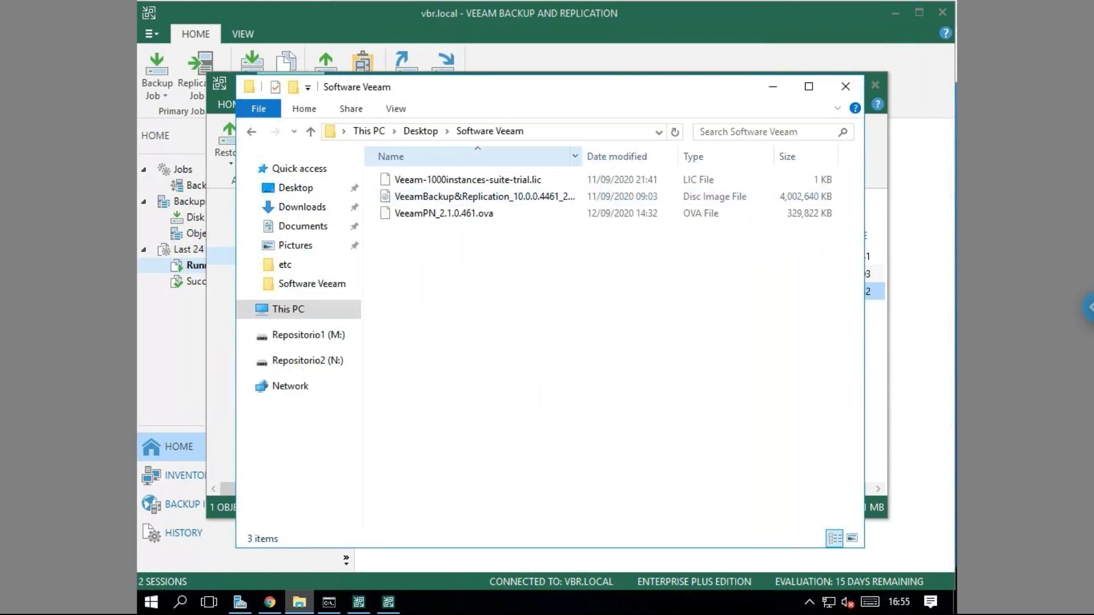
{"action": "left_click_drag", "start_coordinate": [605, 161], "coordinate": [632, 170]}
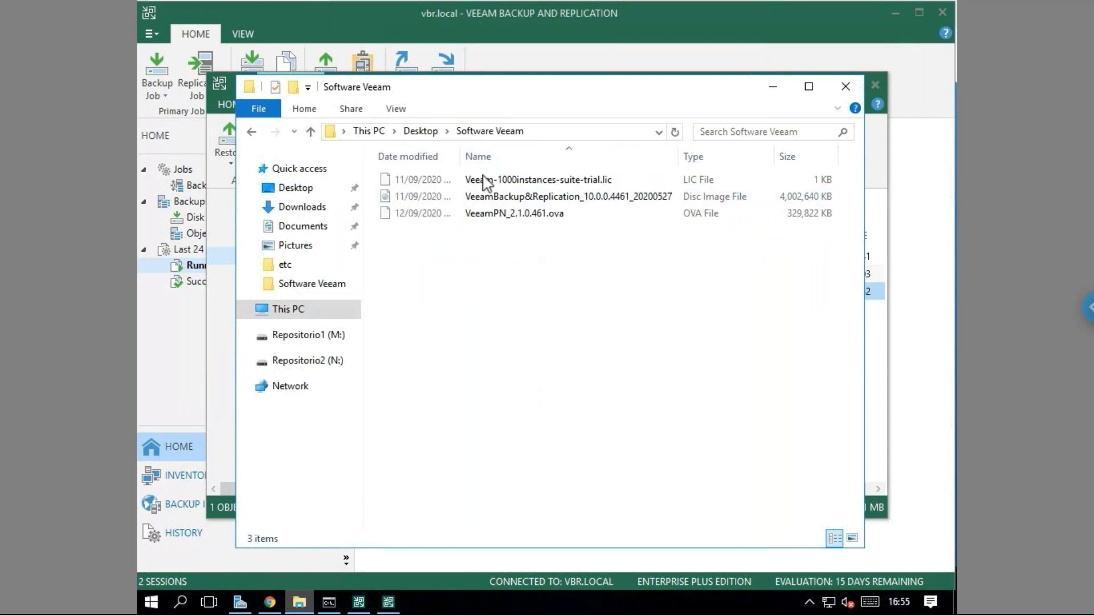
{"action": "left_click_drag", "start_coordinate": [445, 157], "coordinate": [576, 160]}
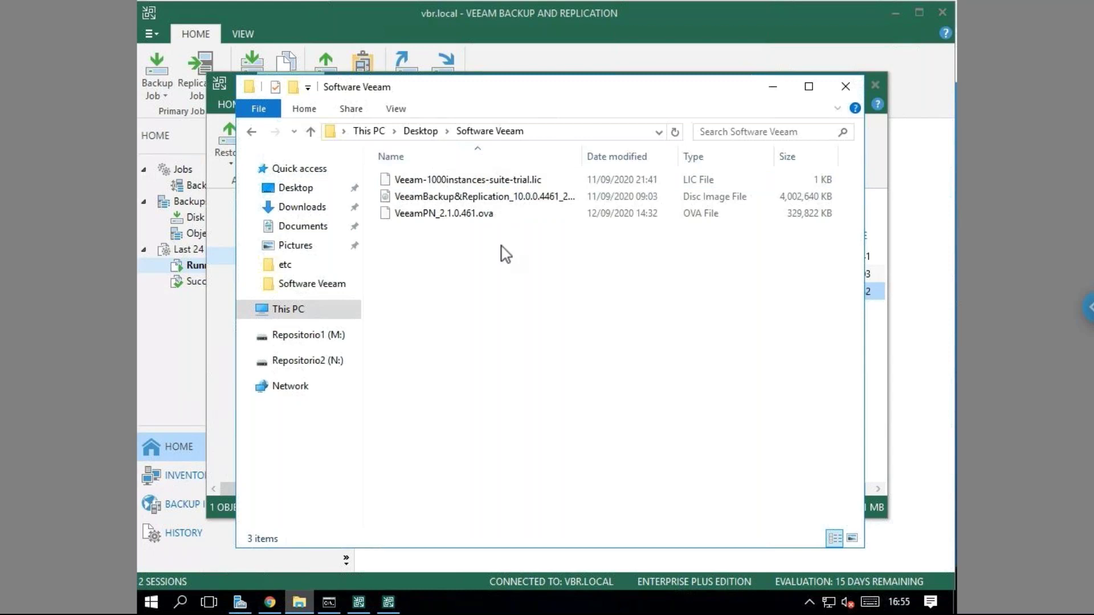
Refresh the Software Veeam folder listing twice to see the restored file.
{"action": "right_click", "coordinate": [491, 319]}
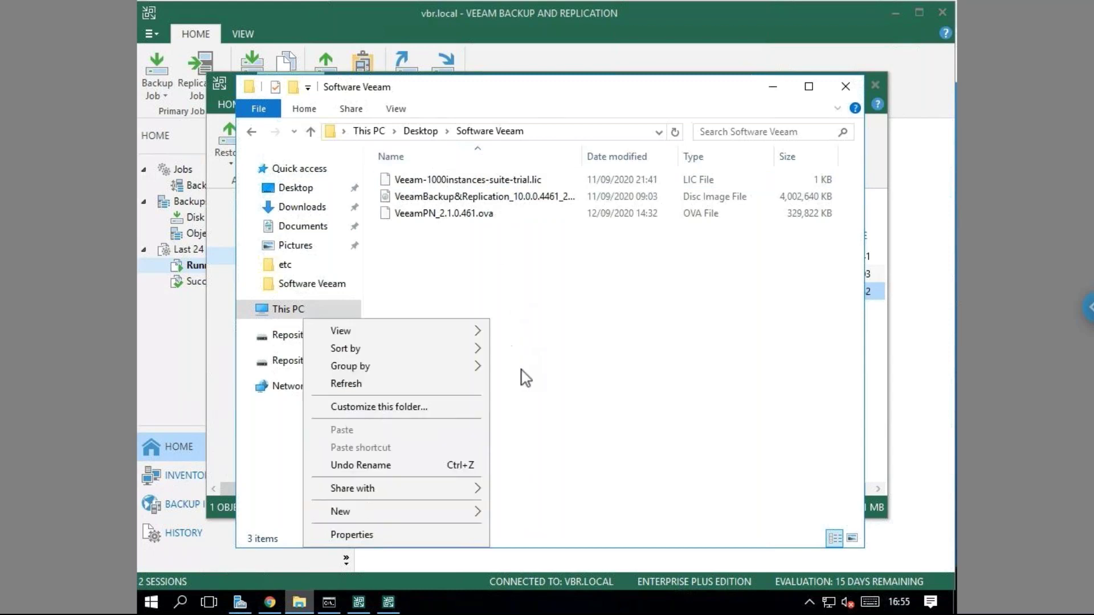
{"action": "left_click", "coordinate": [550, 399]}
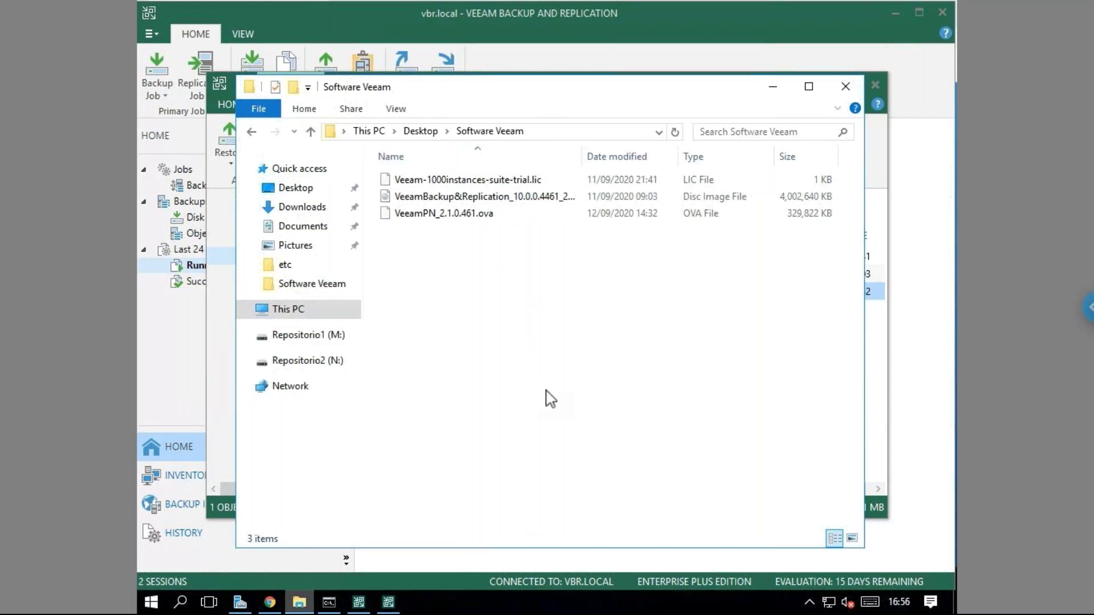
{"action": "key", "text": "shift+F10"}
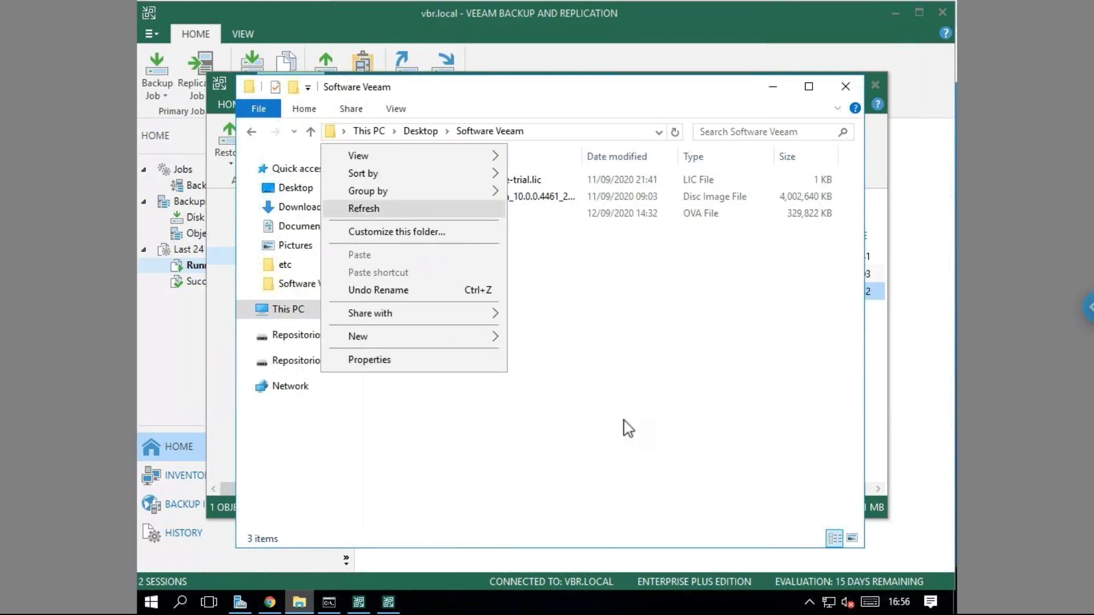
{"action": "left_click", "coordinate": [371, 208]}
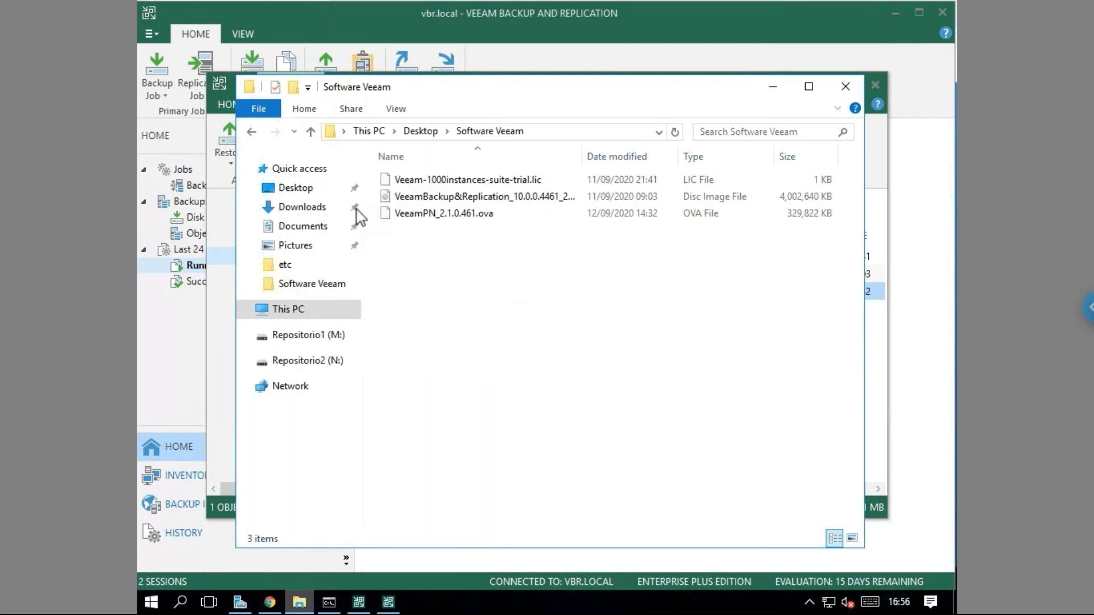
{"action": "right_click", "coordinate": [536, 385]}
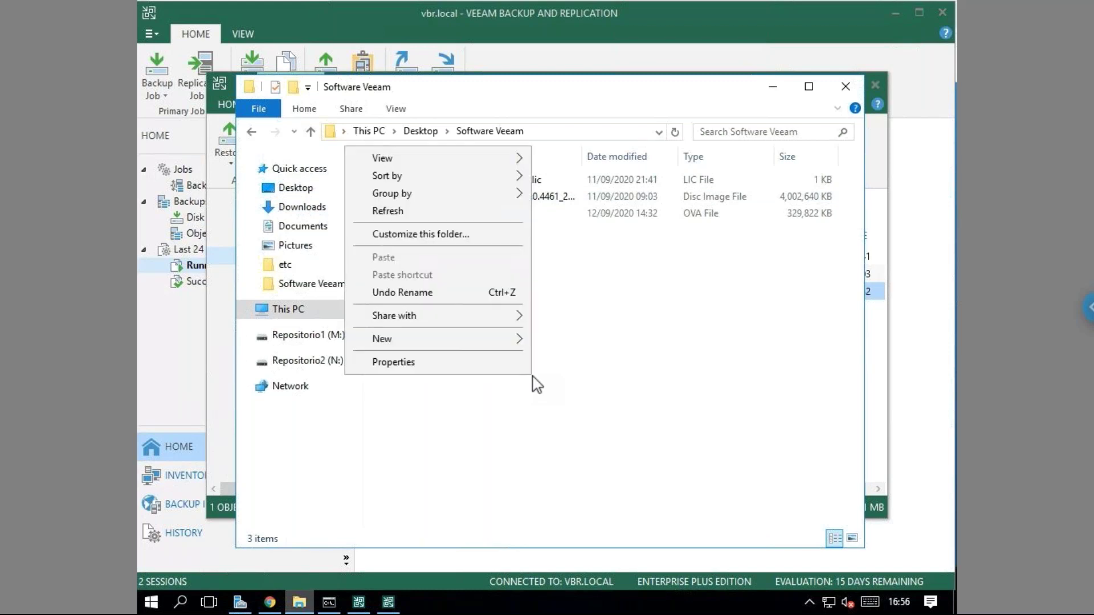
{"action": "left_click", "coordinate": [418, 218]}
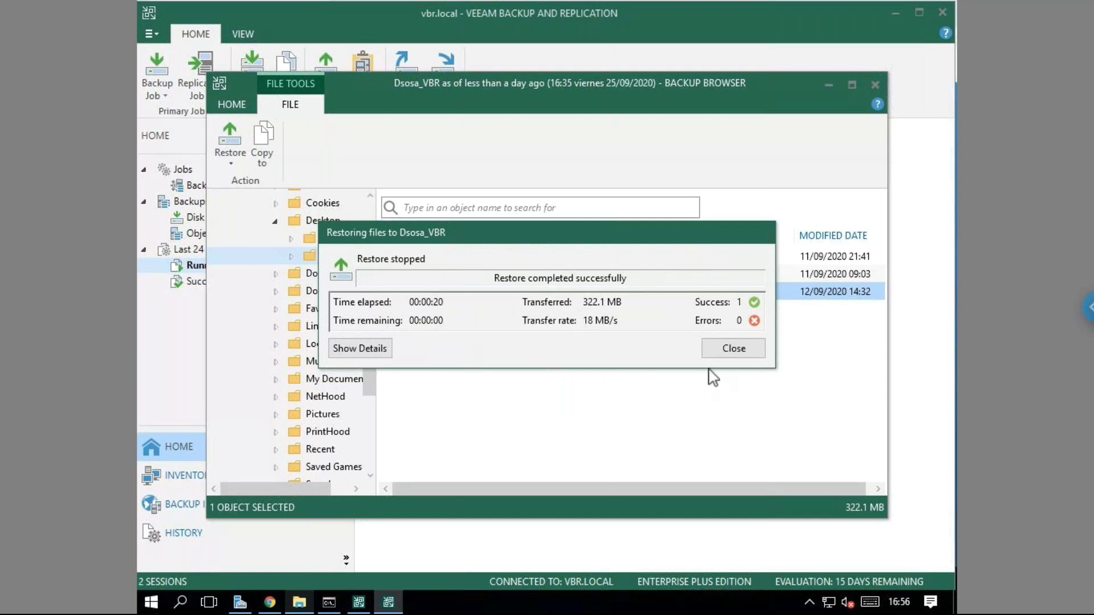
Close the restore summary and bring the Software Veeam folder showing RESTORED-VeeamPN_2.1.0.461.ova forward.
{"action": "left_click", "coordinate": [732, 353]}
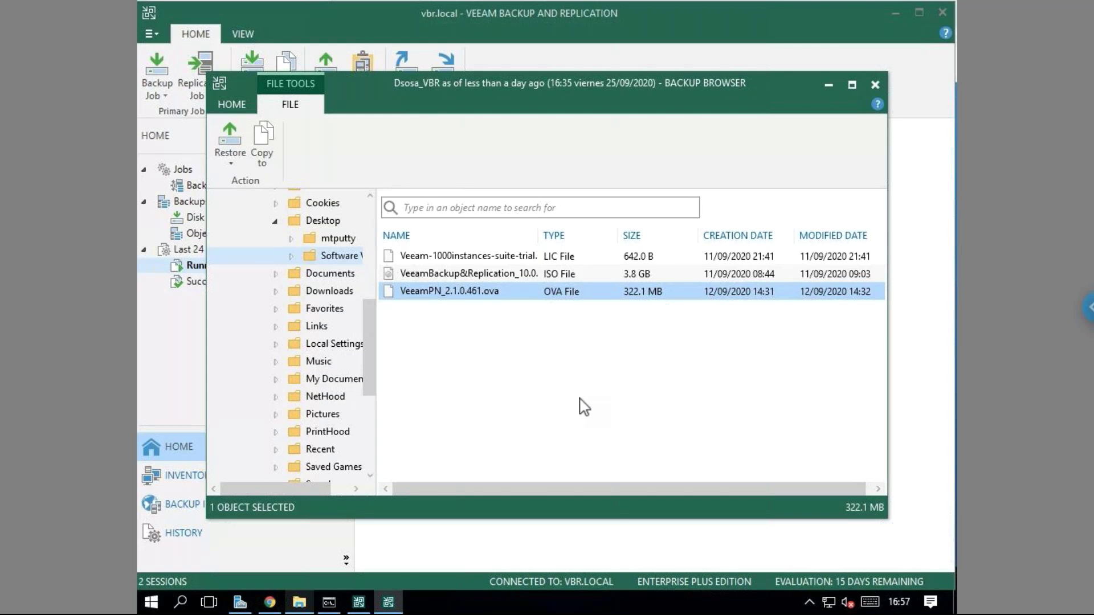
{"action": "left_click", "coordinate": [299, 604]}
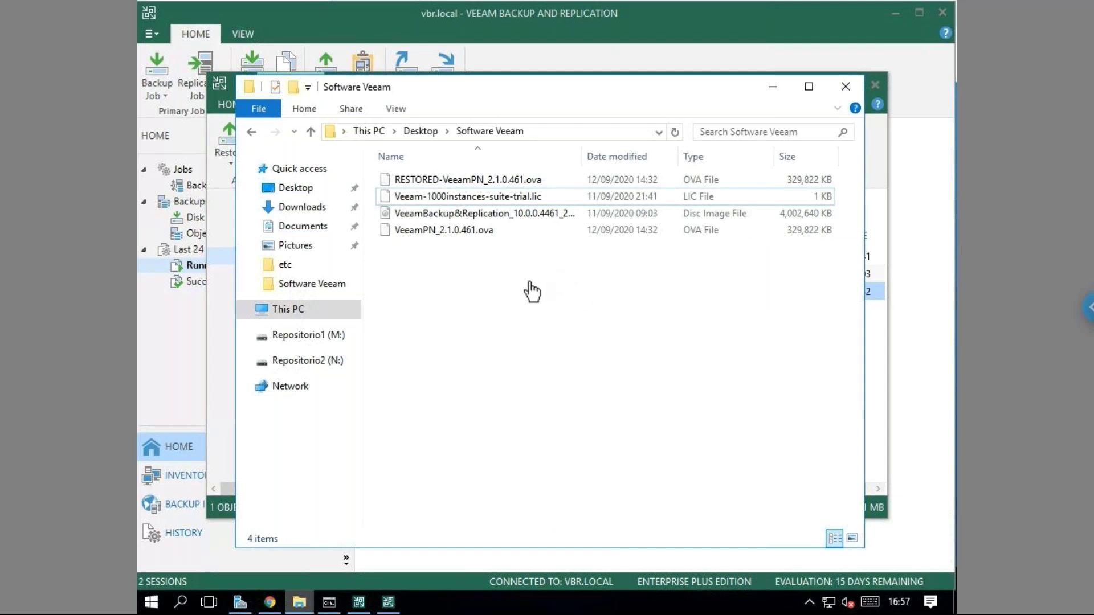
Check the 322 MB RESTORED-VeeamPN_2.1.0.461.ova copy, then minimize the Software Veeam folder window.
{"action": "left_click", "coordinate": [440, 182]}
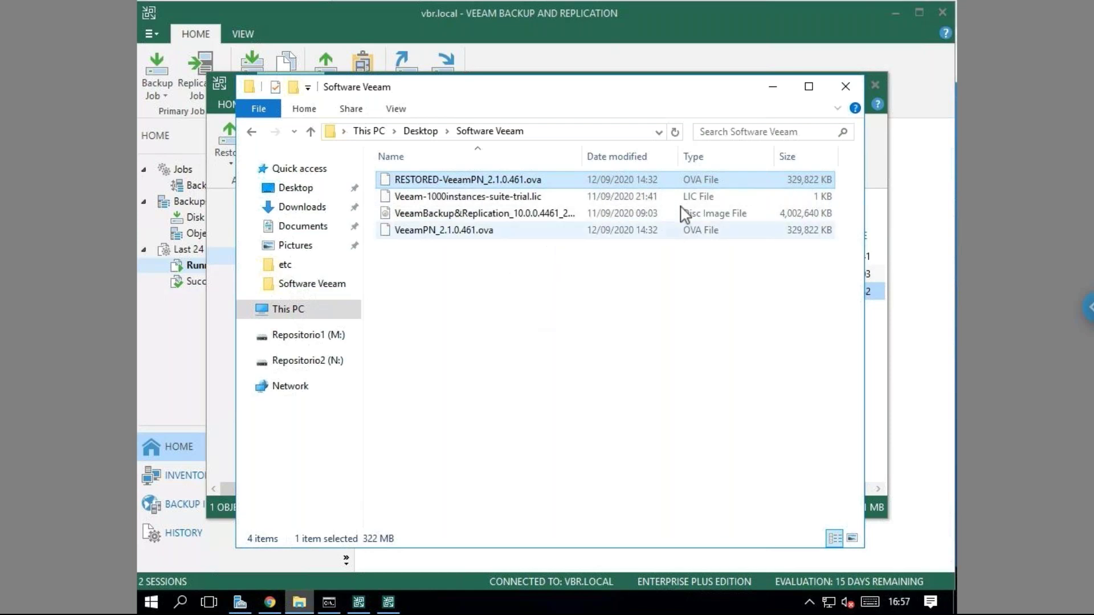
{"action": "left_click", "coordinate": [649, 322]}
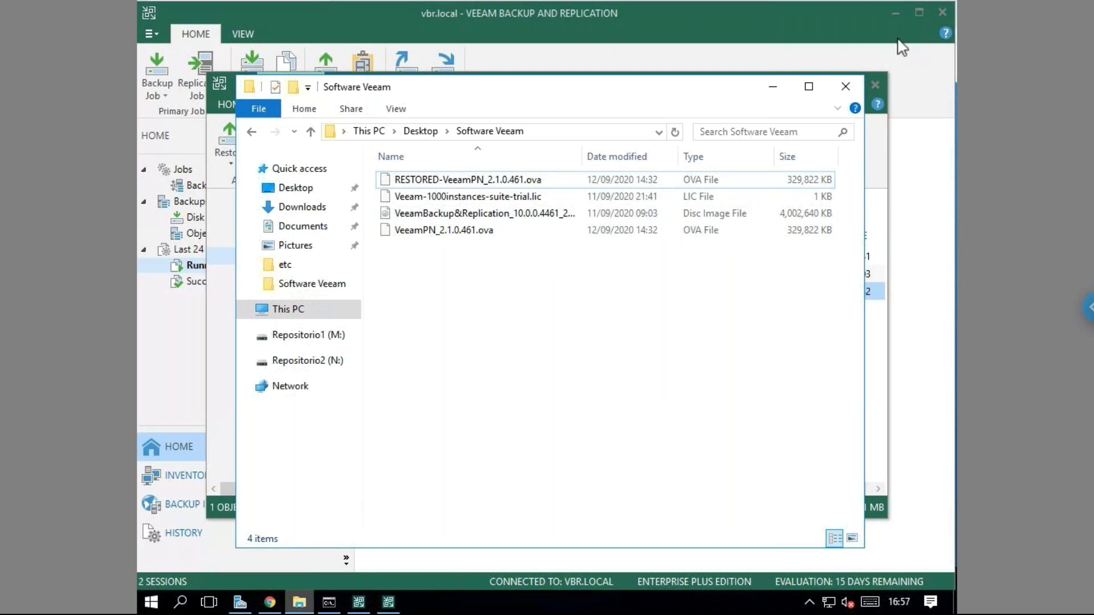
{"action": "left_click", "coordinate": [774, 90]}
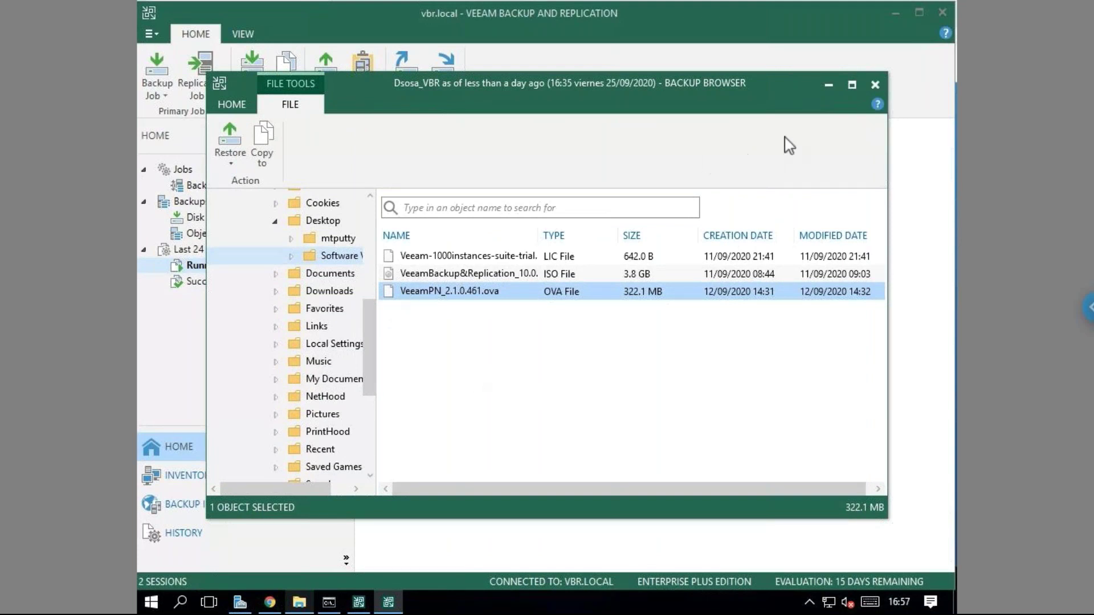
Close the Dsosa_VBR Backup Browser to show the console's two running sessions.
{"action": "left_click", "coordinate": [875, 85]}
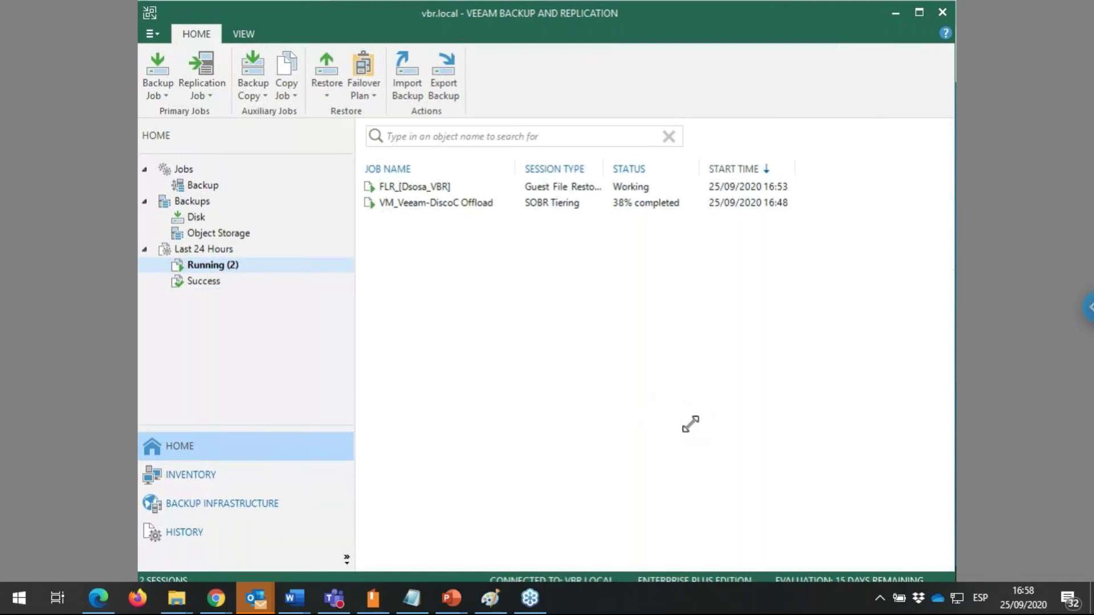
Switch to the Veeam POC presentation and start the slide show from slide 36.
{"action": "mouse_move", "coordinate": [460, 608]}
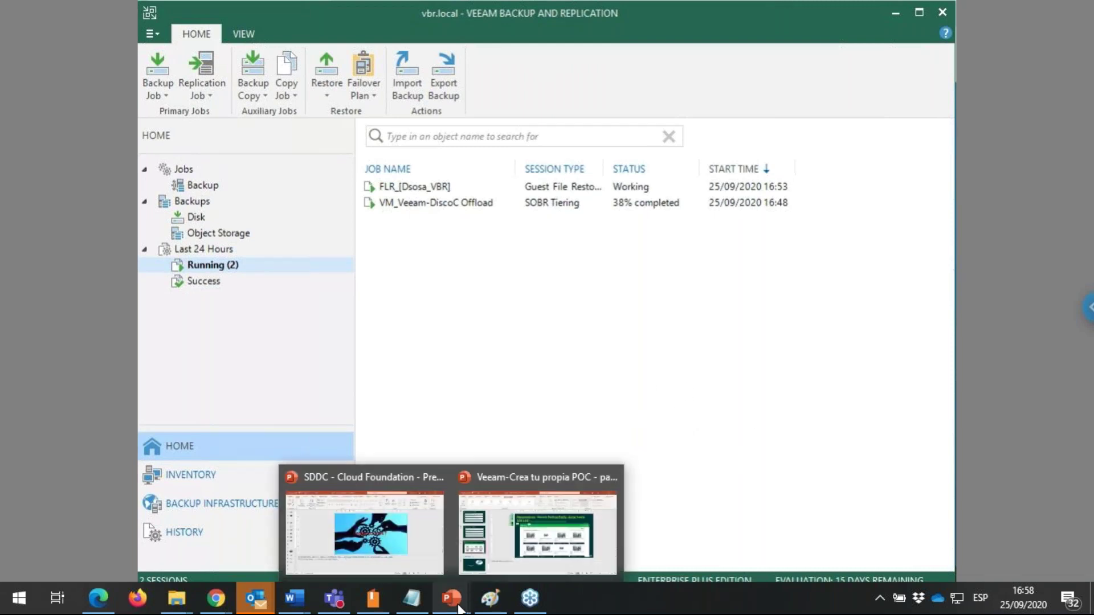
{"action": "left_click", "coordinate": [514, 525]}
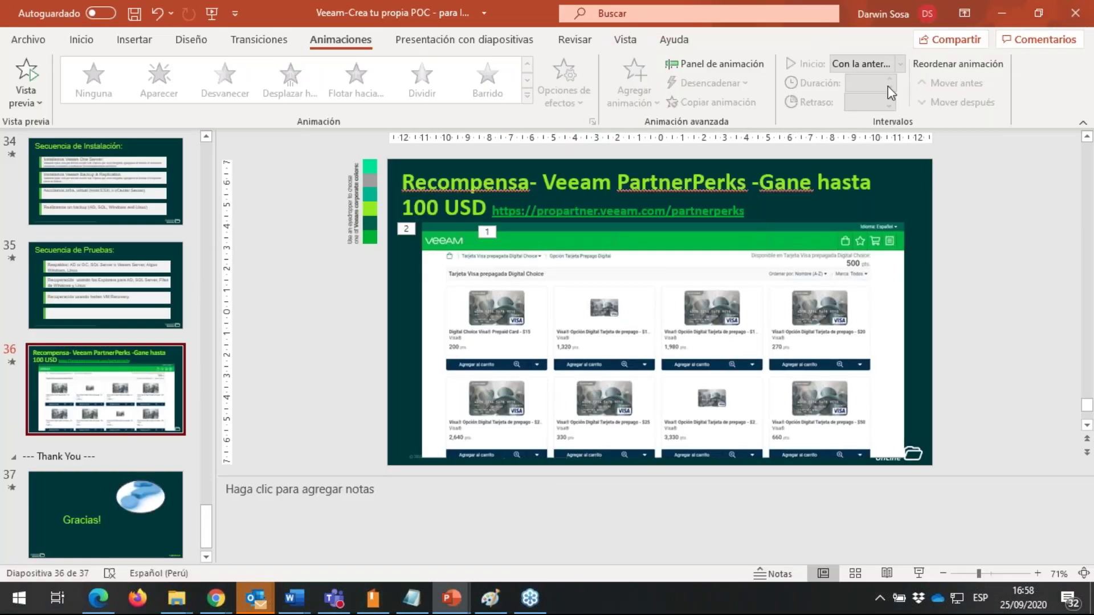
{"action": "left_click", "coordinate": [919, 573]}
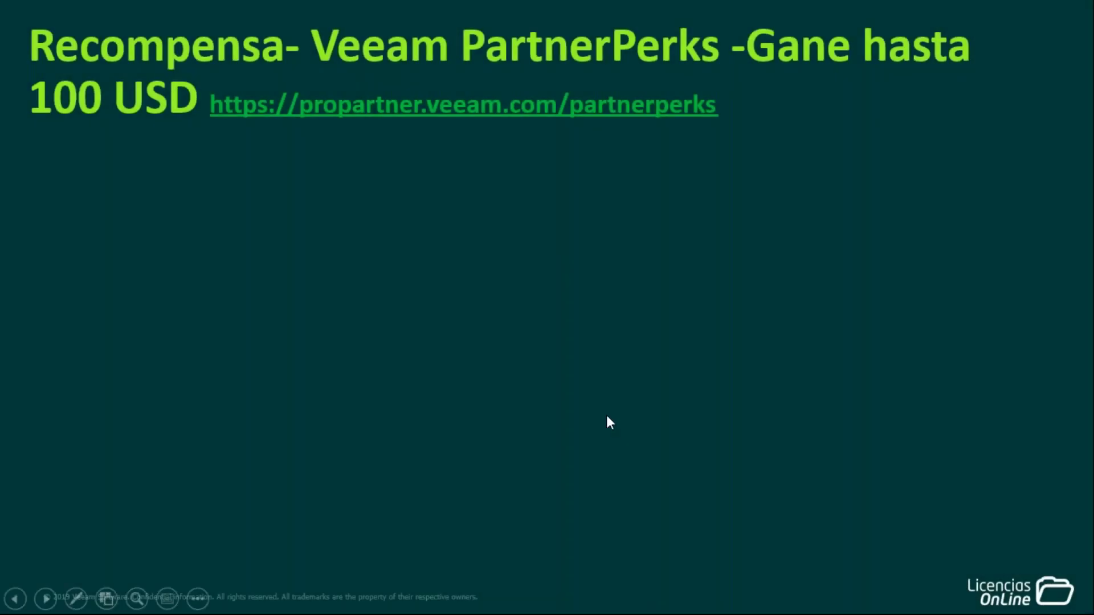